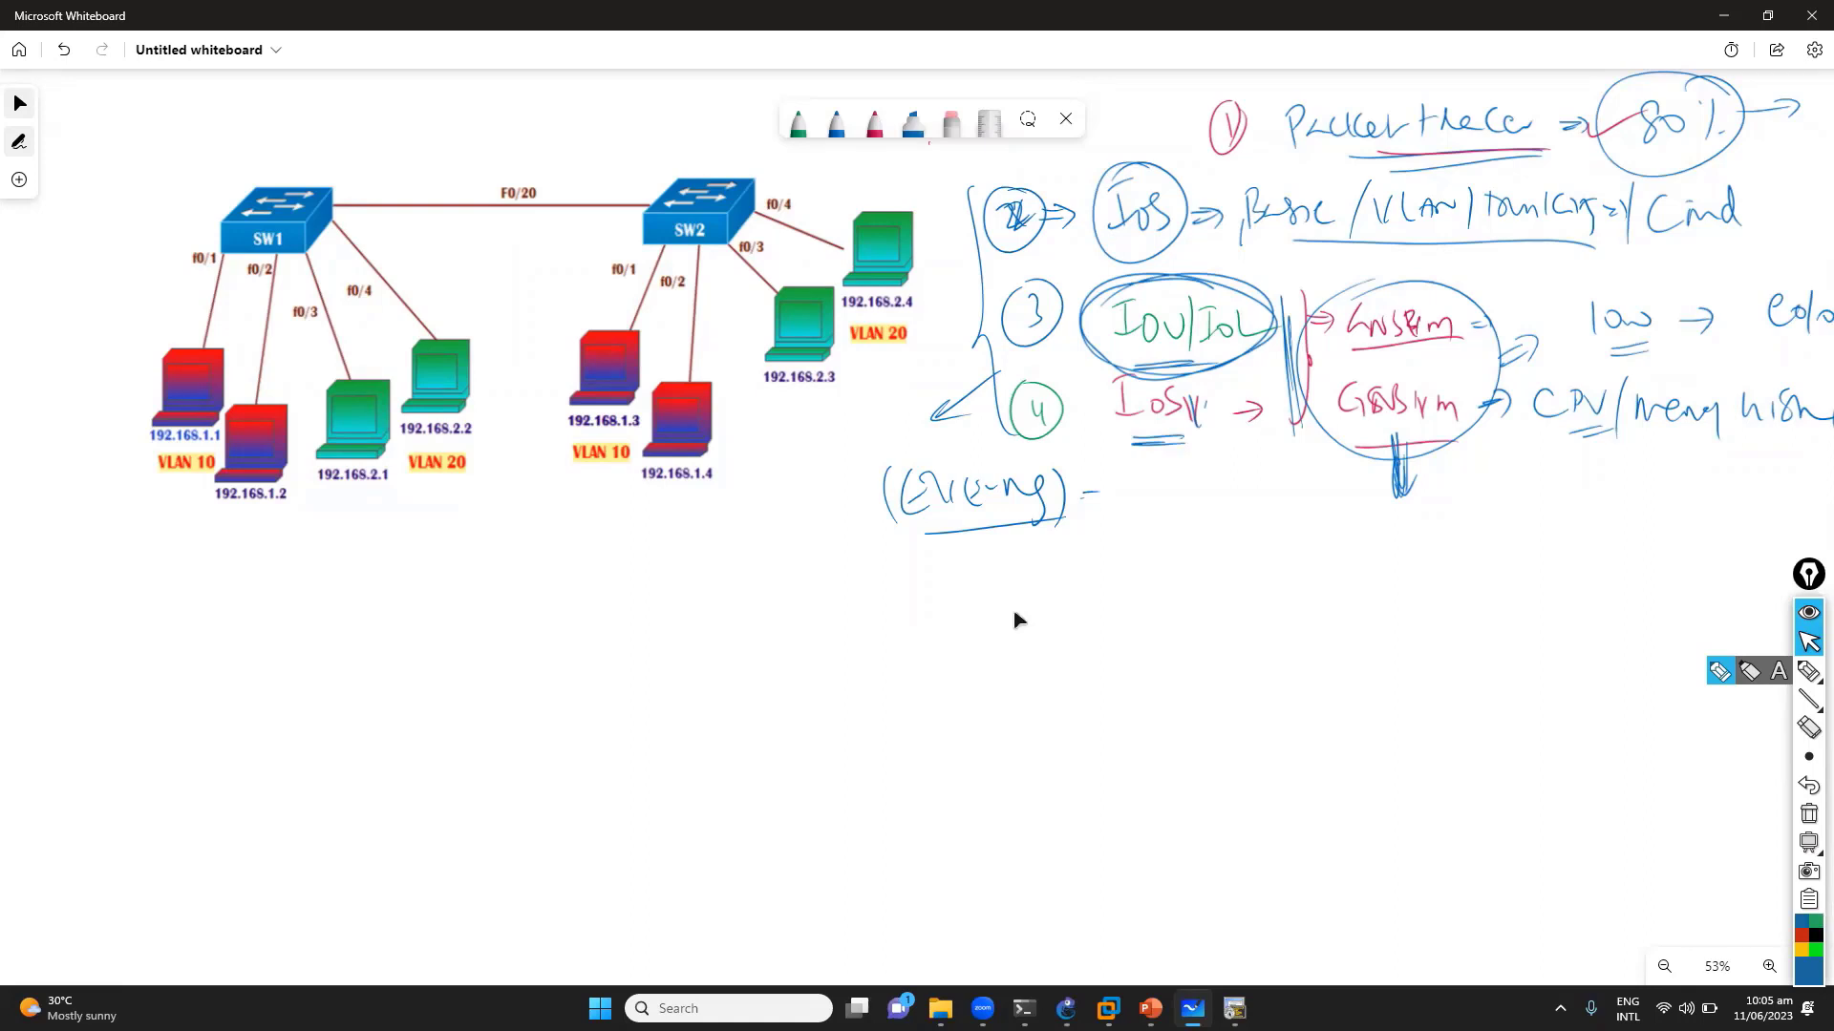
pyautogui.hotkey('ctrl', 'alt', '1')
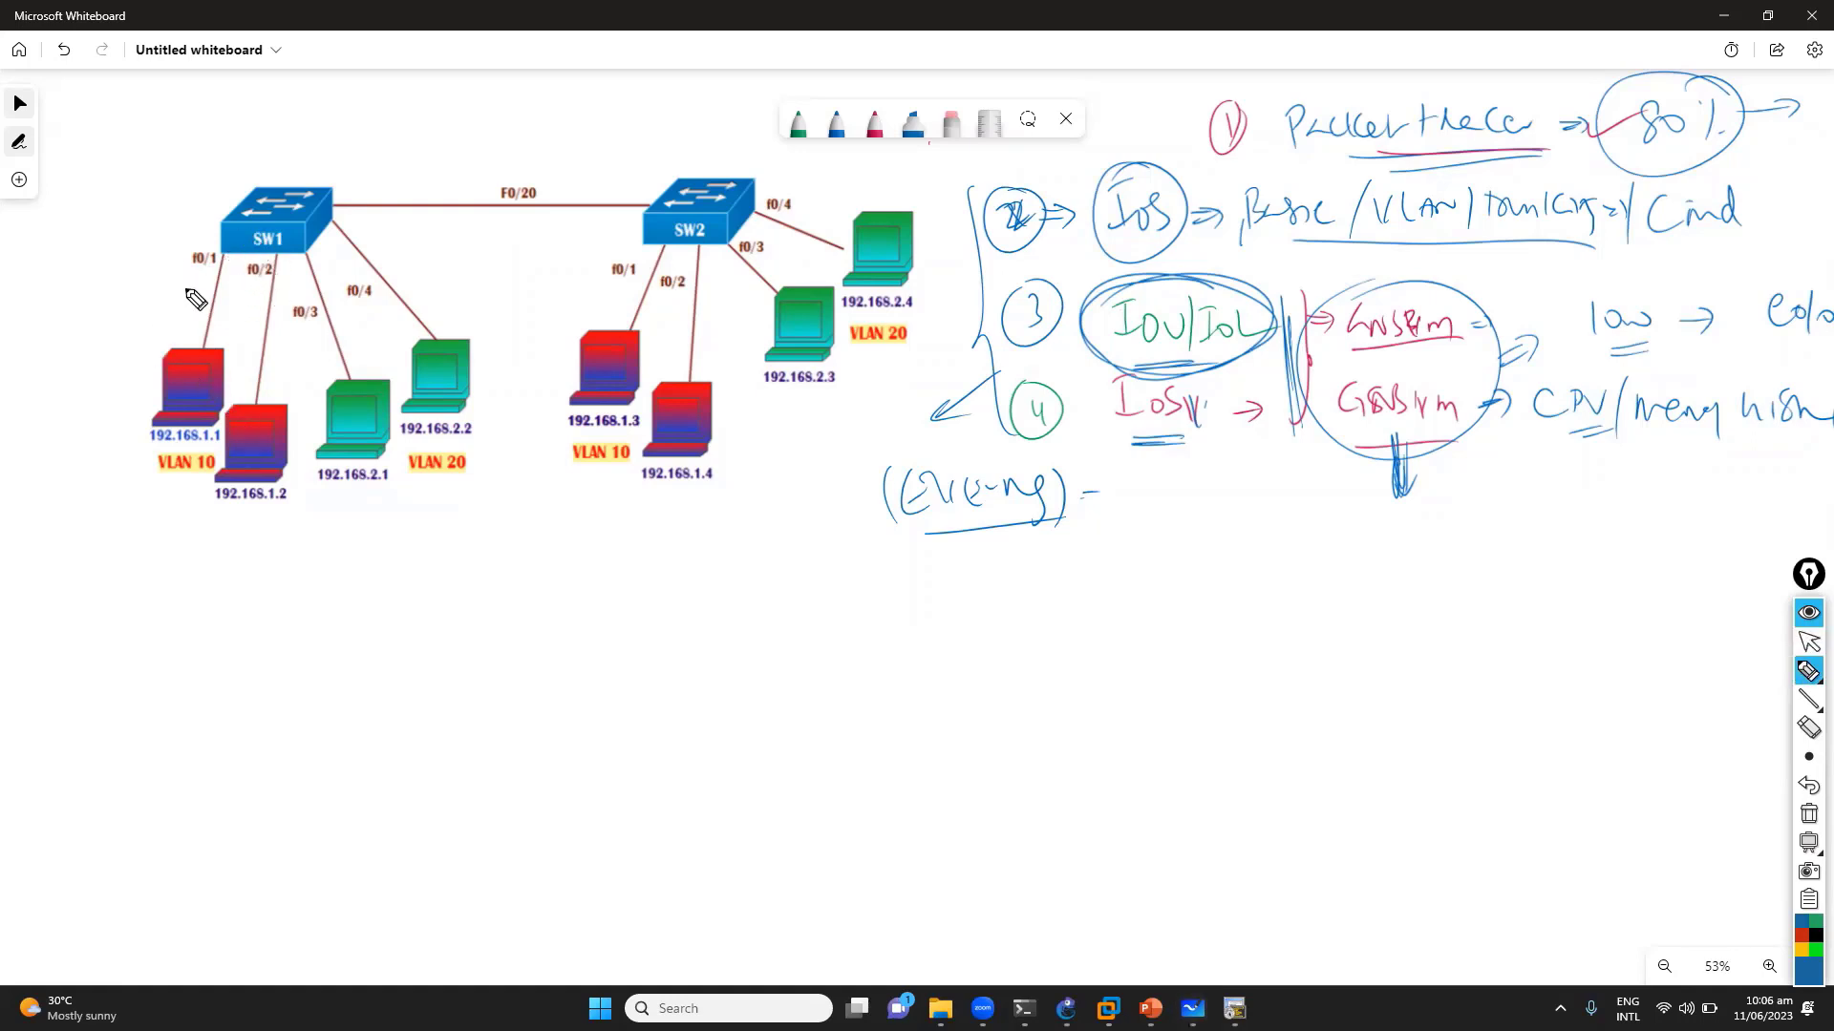
pyautogui.hotkey('ctrl', 'alt', '1')
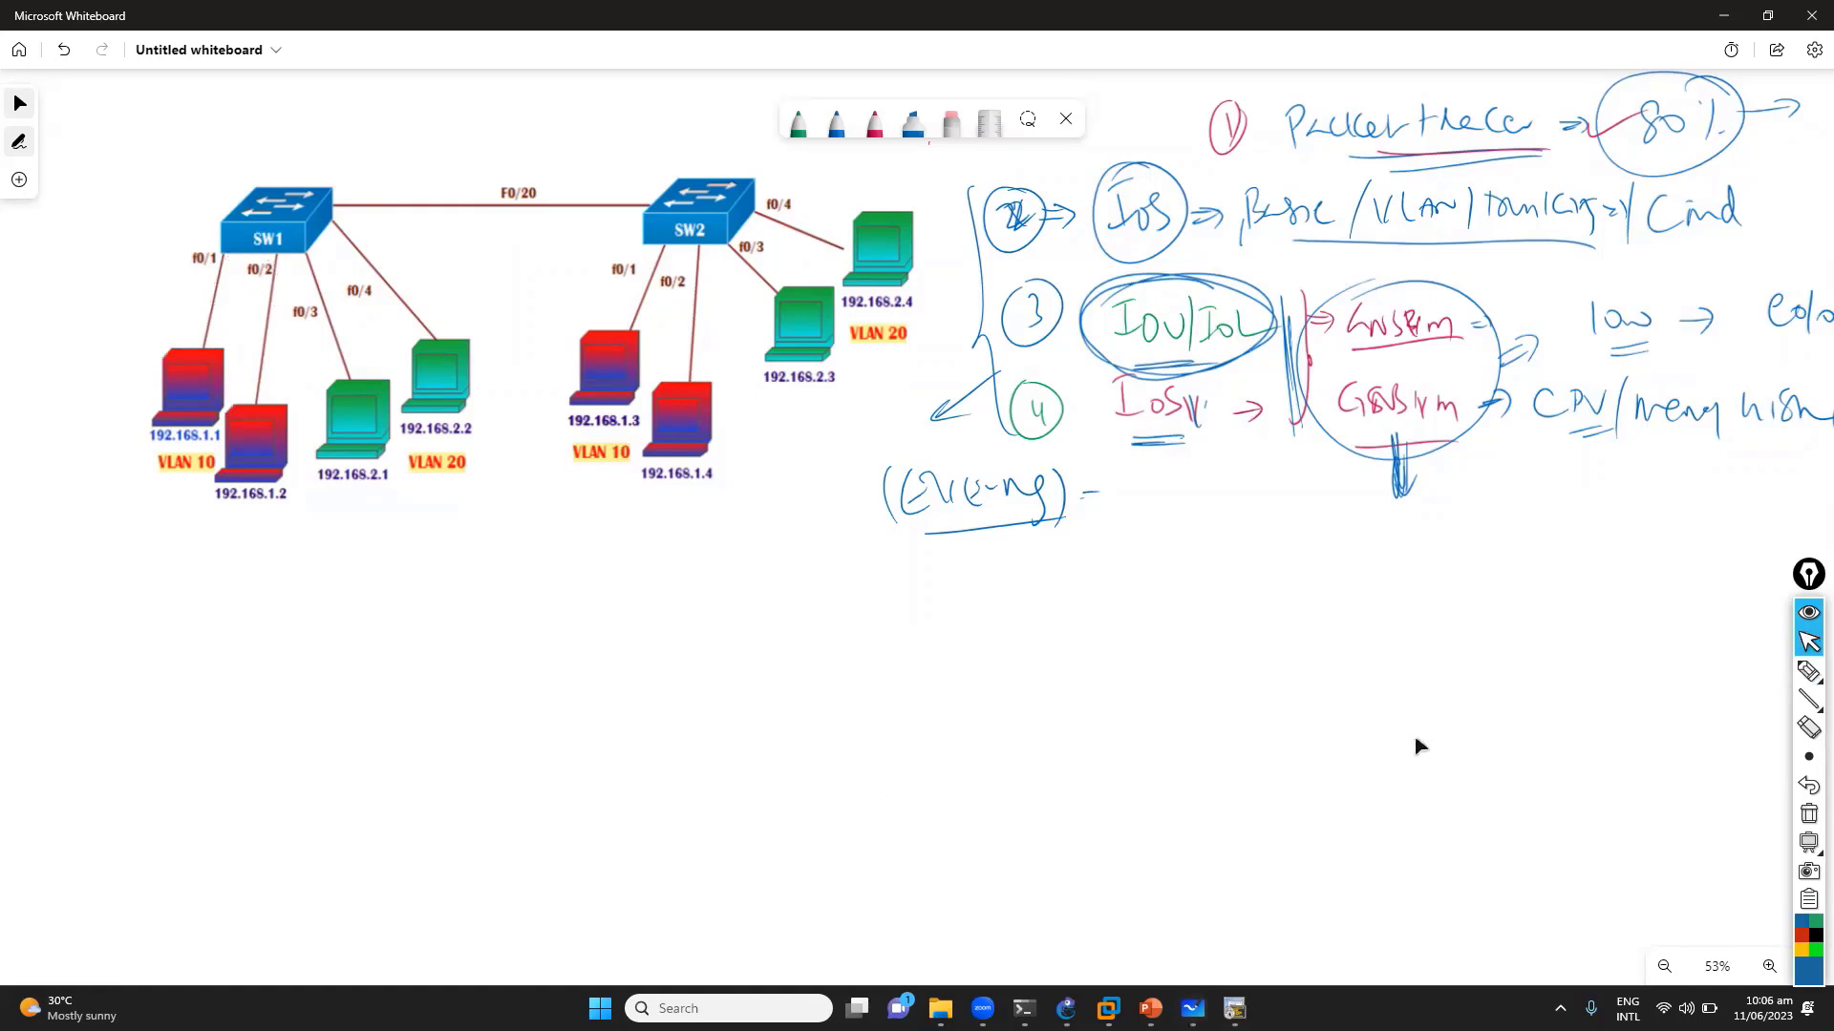
pyautogui.click(1559, 1008)
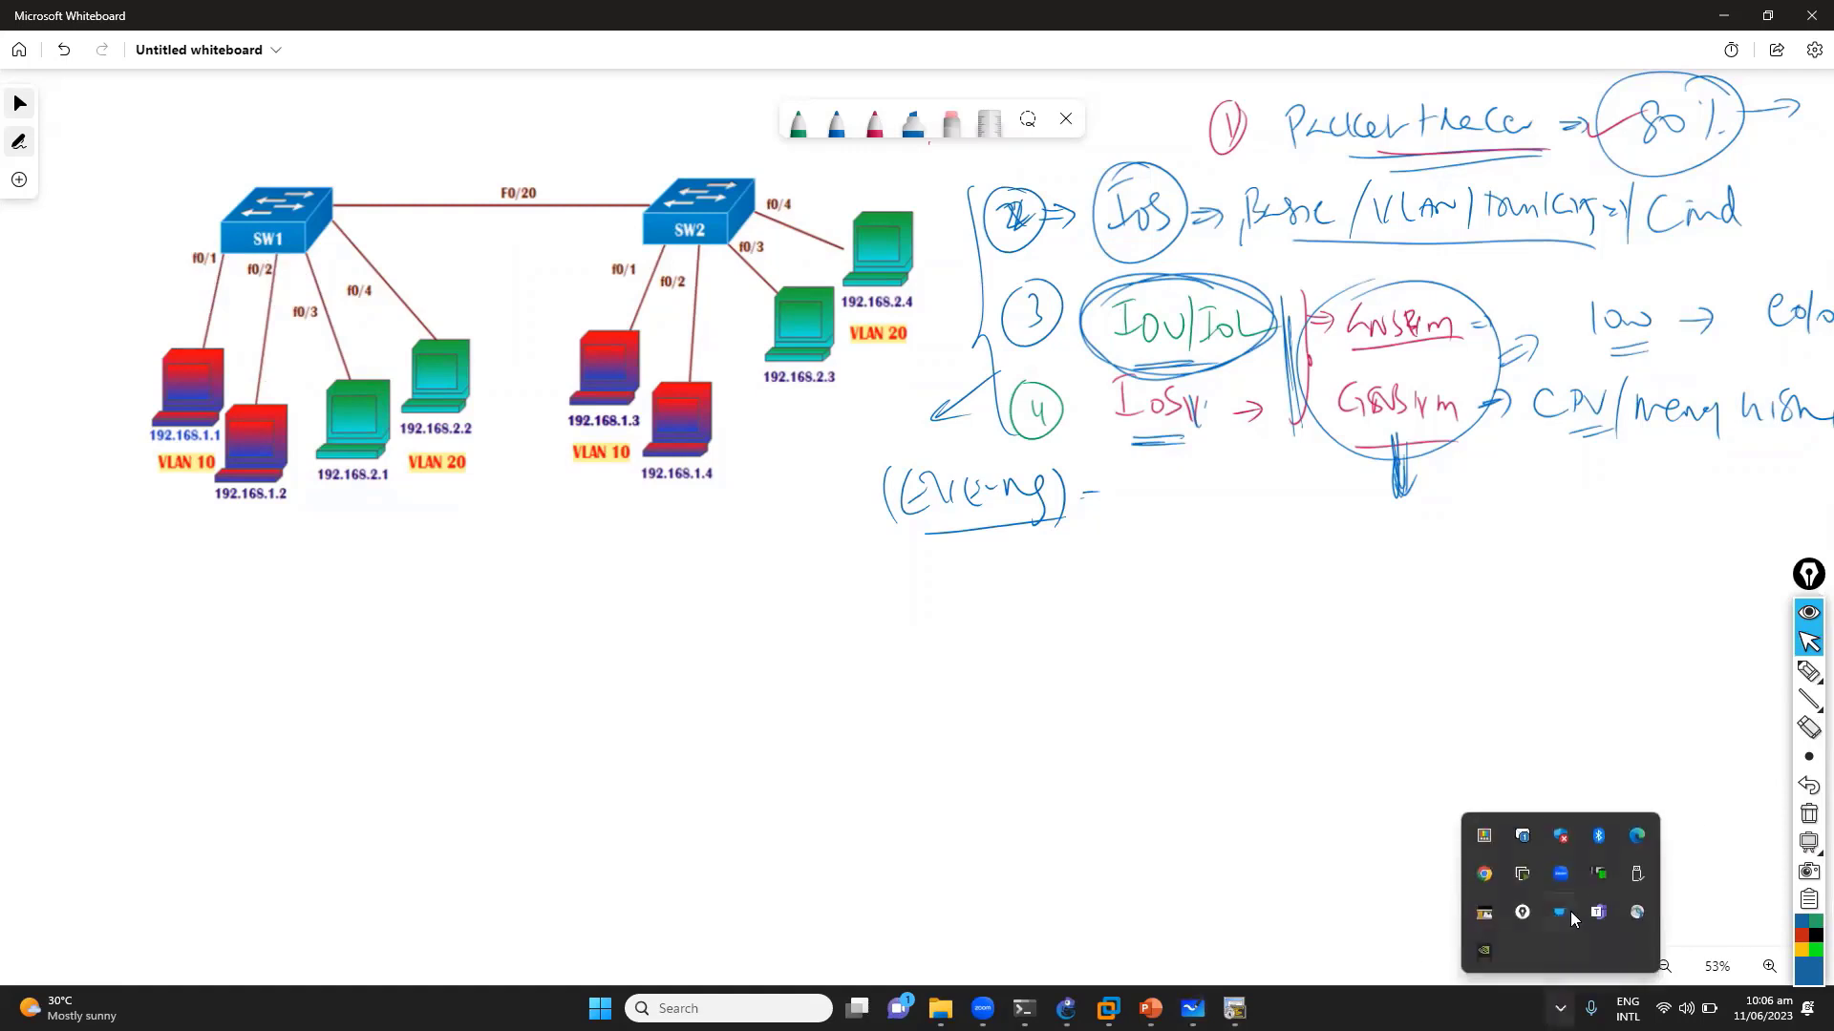
pyautogui.click(1524, 914)
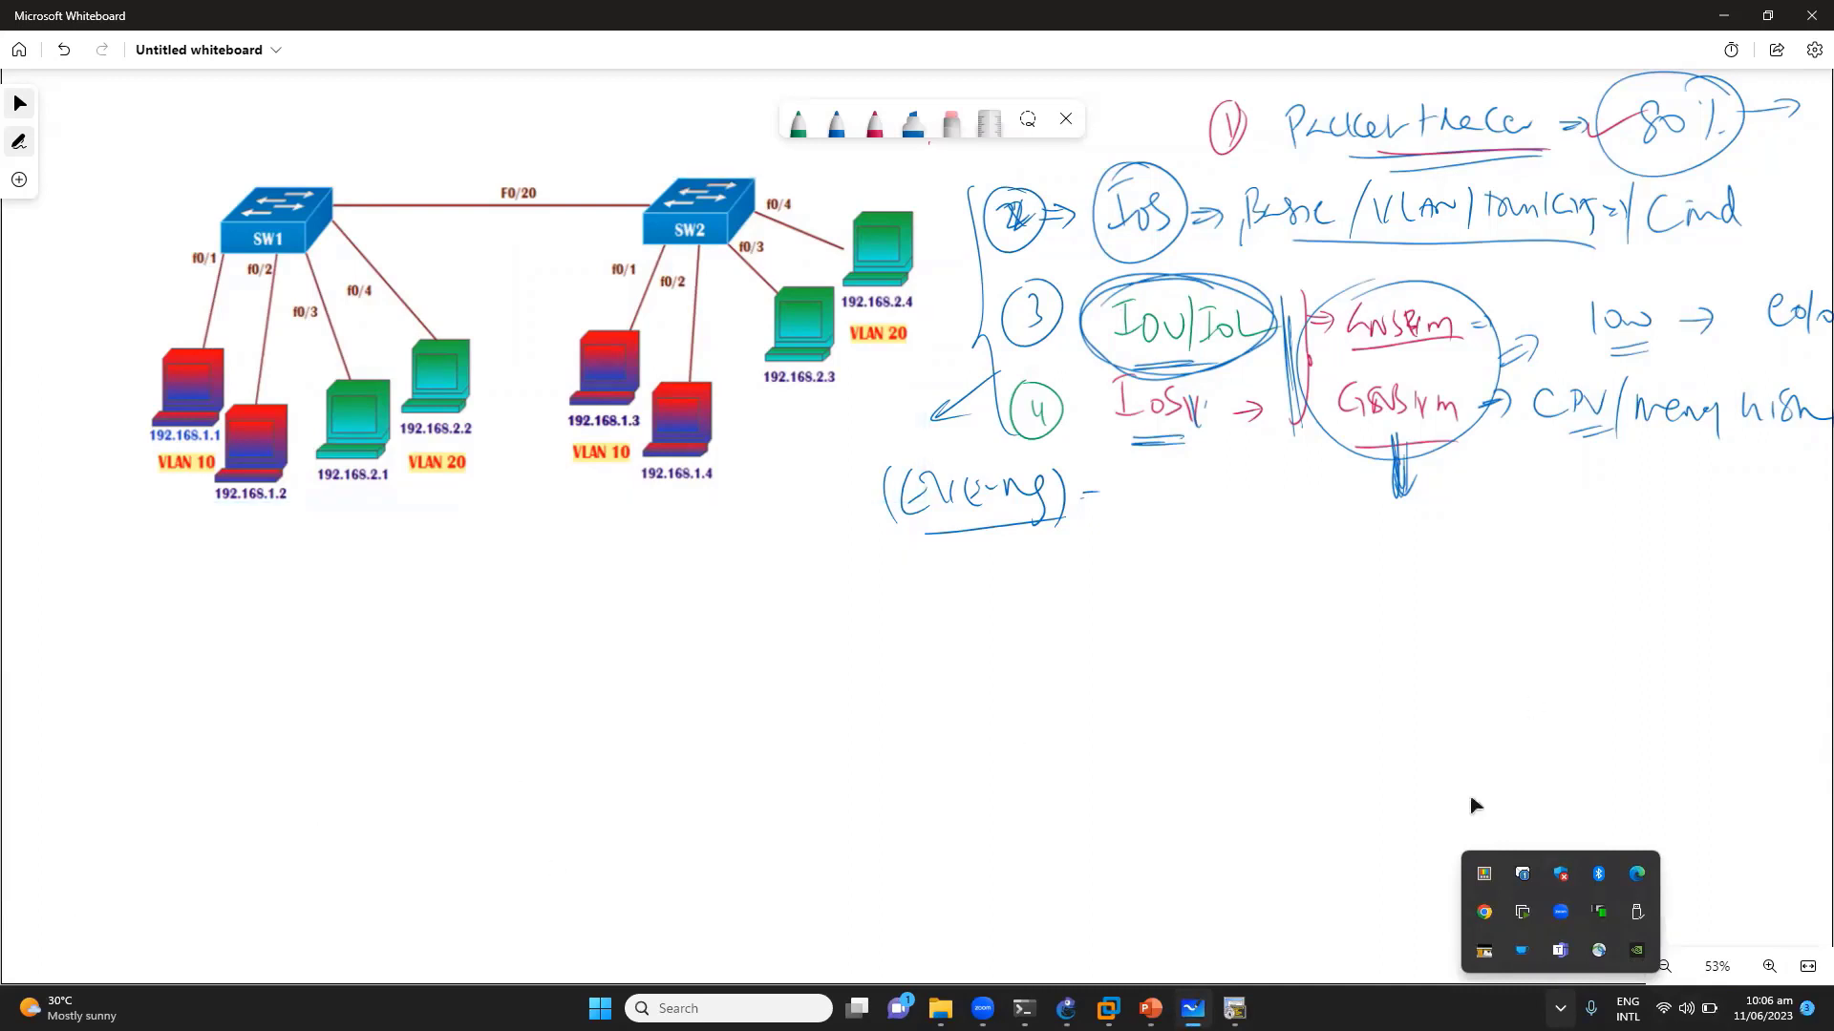
# Switch to GNS3 and move the SW1 switch slightly up and to the left on the canvas
pyautogui.click(1066, 1008)
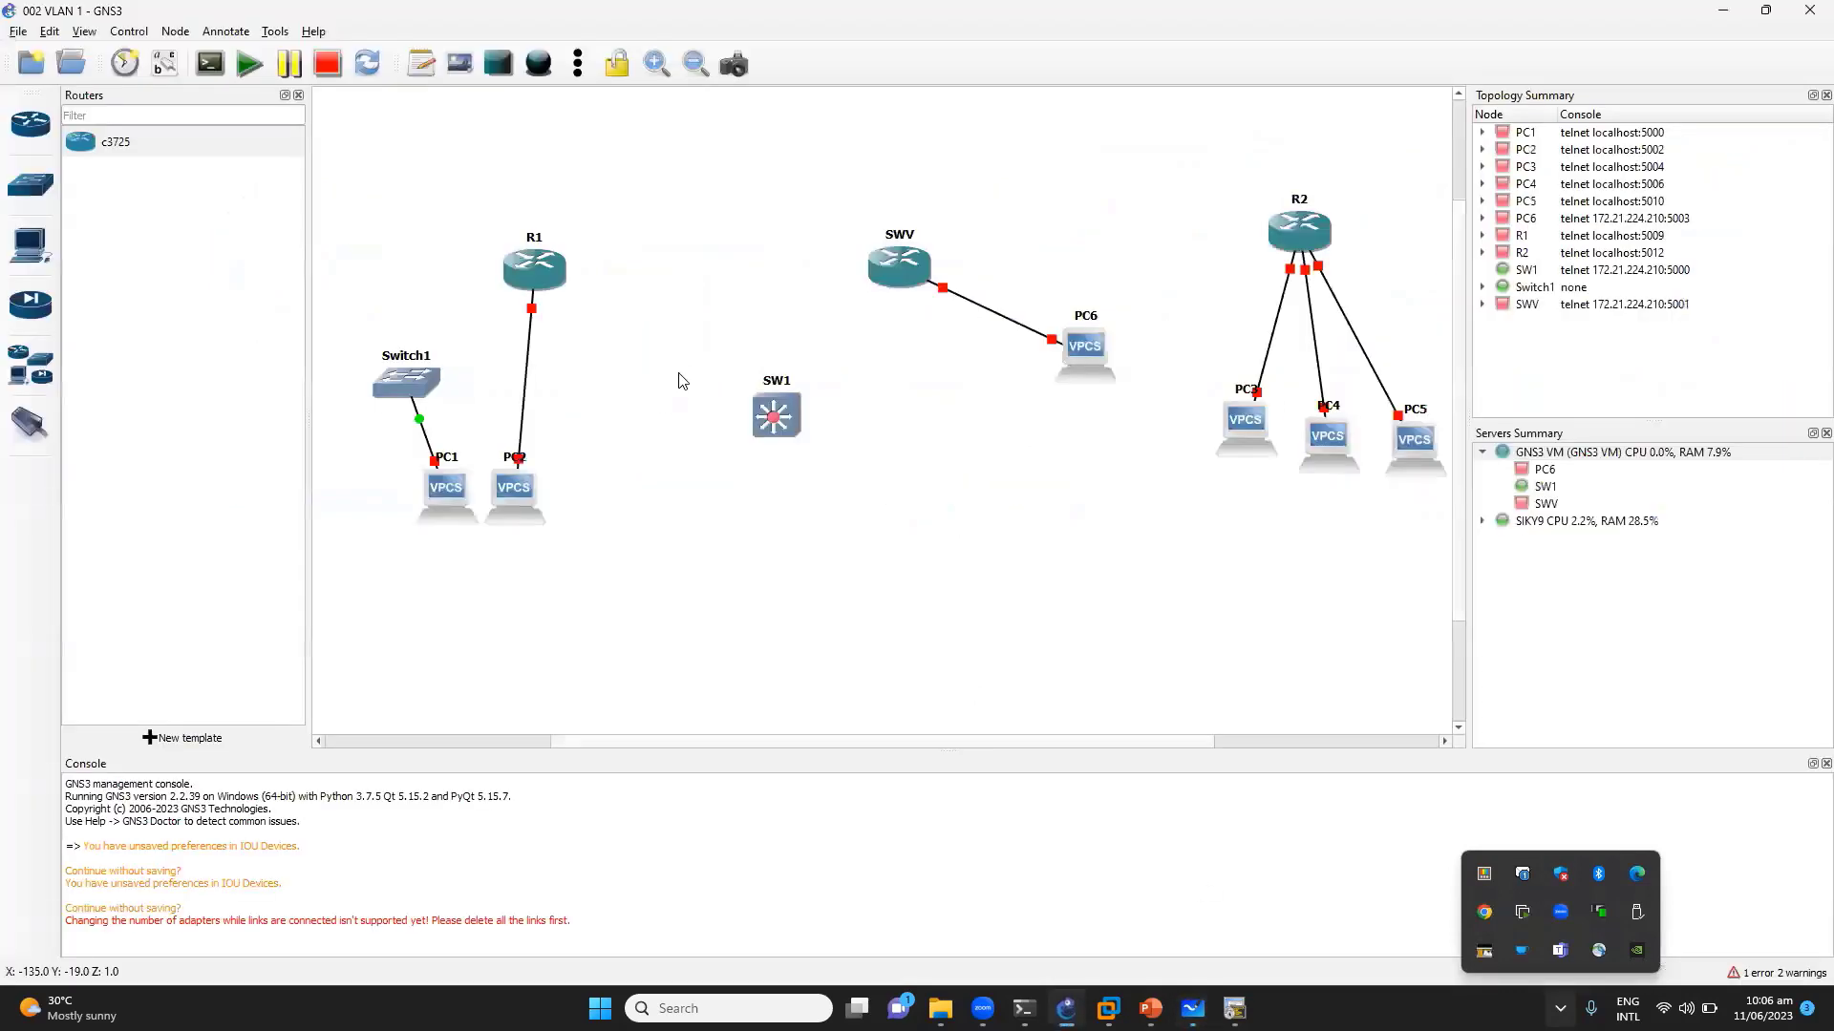
pyautogui.moveTo(754, 413); pyautogui.dragTo(728, 385)
pyautogui.click(755, 310)
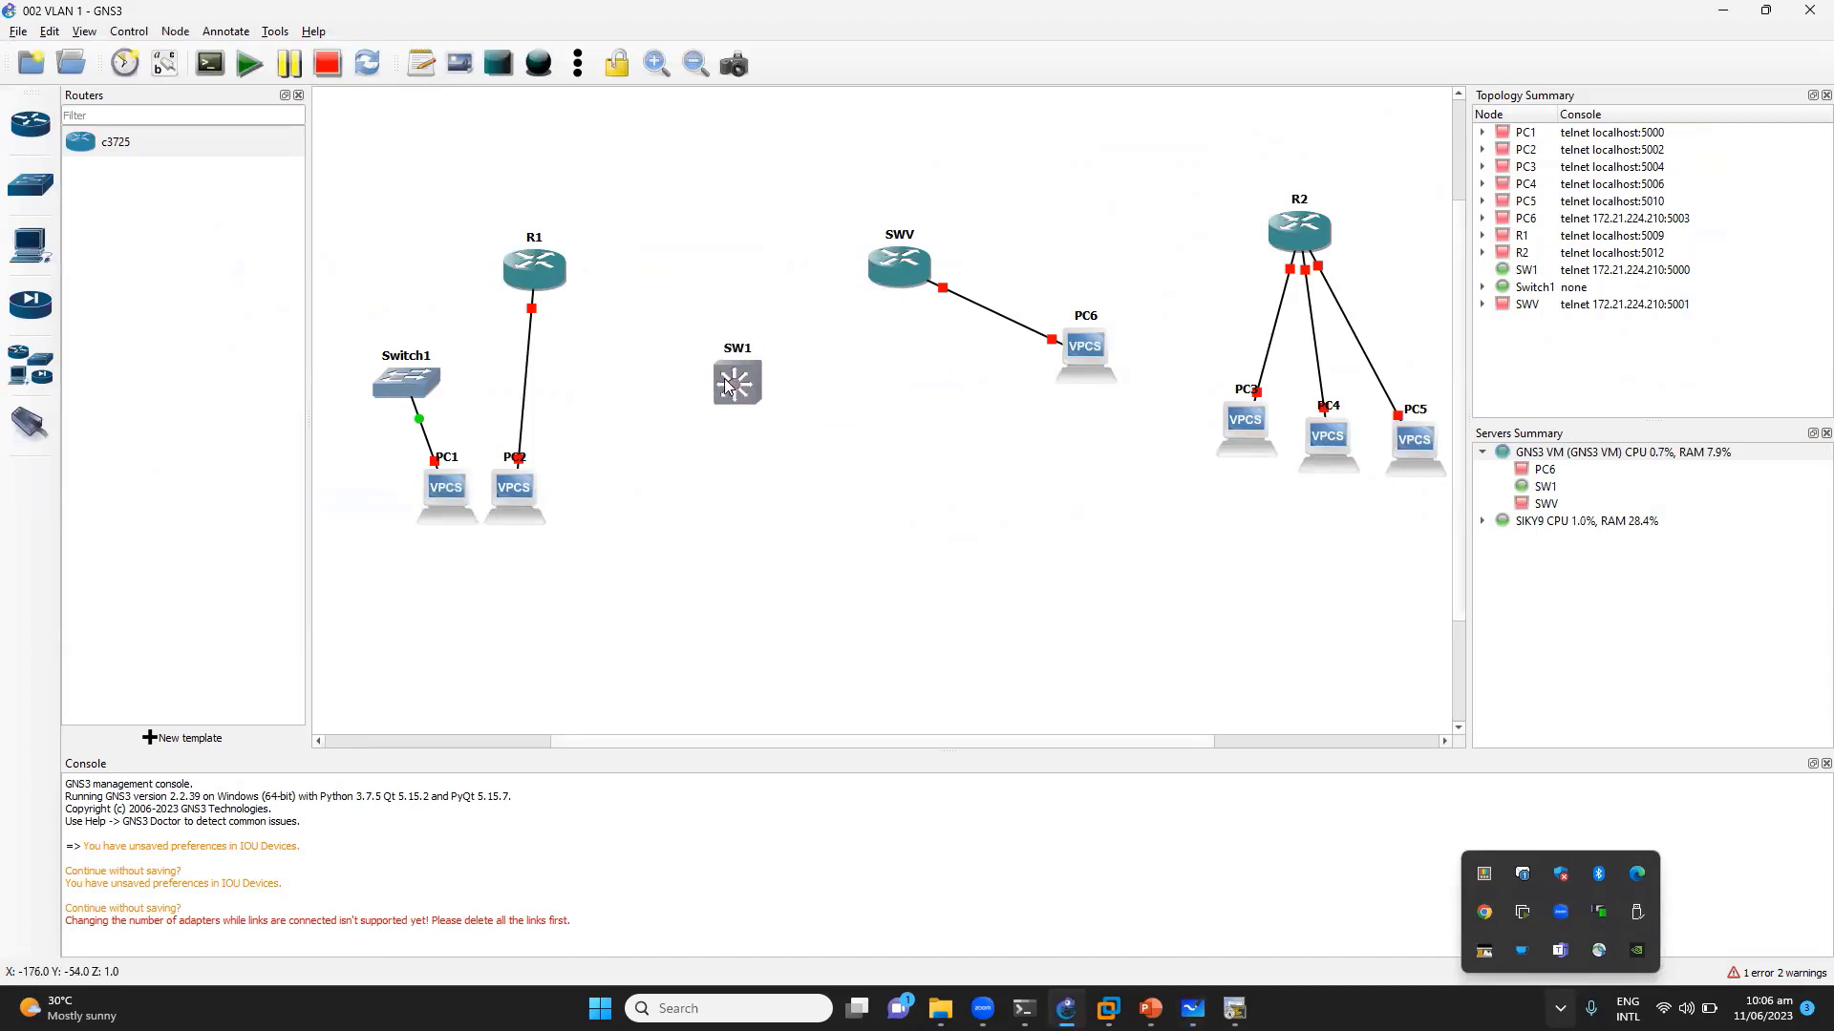
# Delete R1, Switch1, PC1, PC2 and PC6 from the topology, confirming their permanent removal
pyautogui.moveTo(372, 232); pyautogui.dragTo(616, 541)
pyautogui.press('Delete')
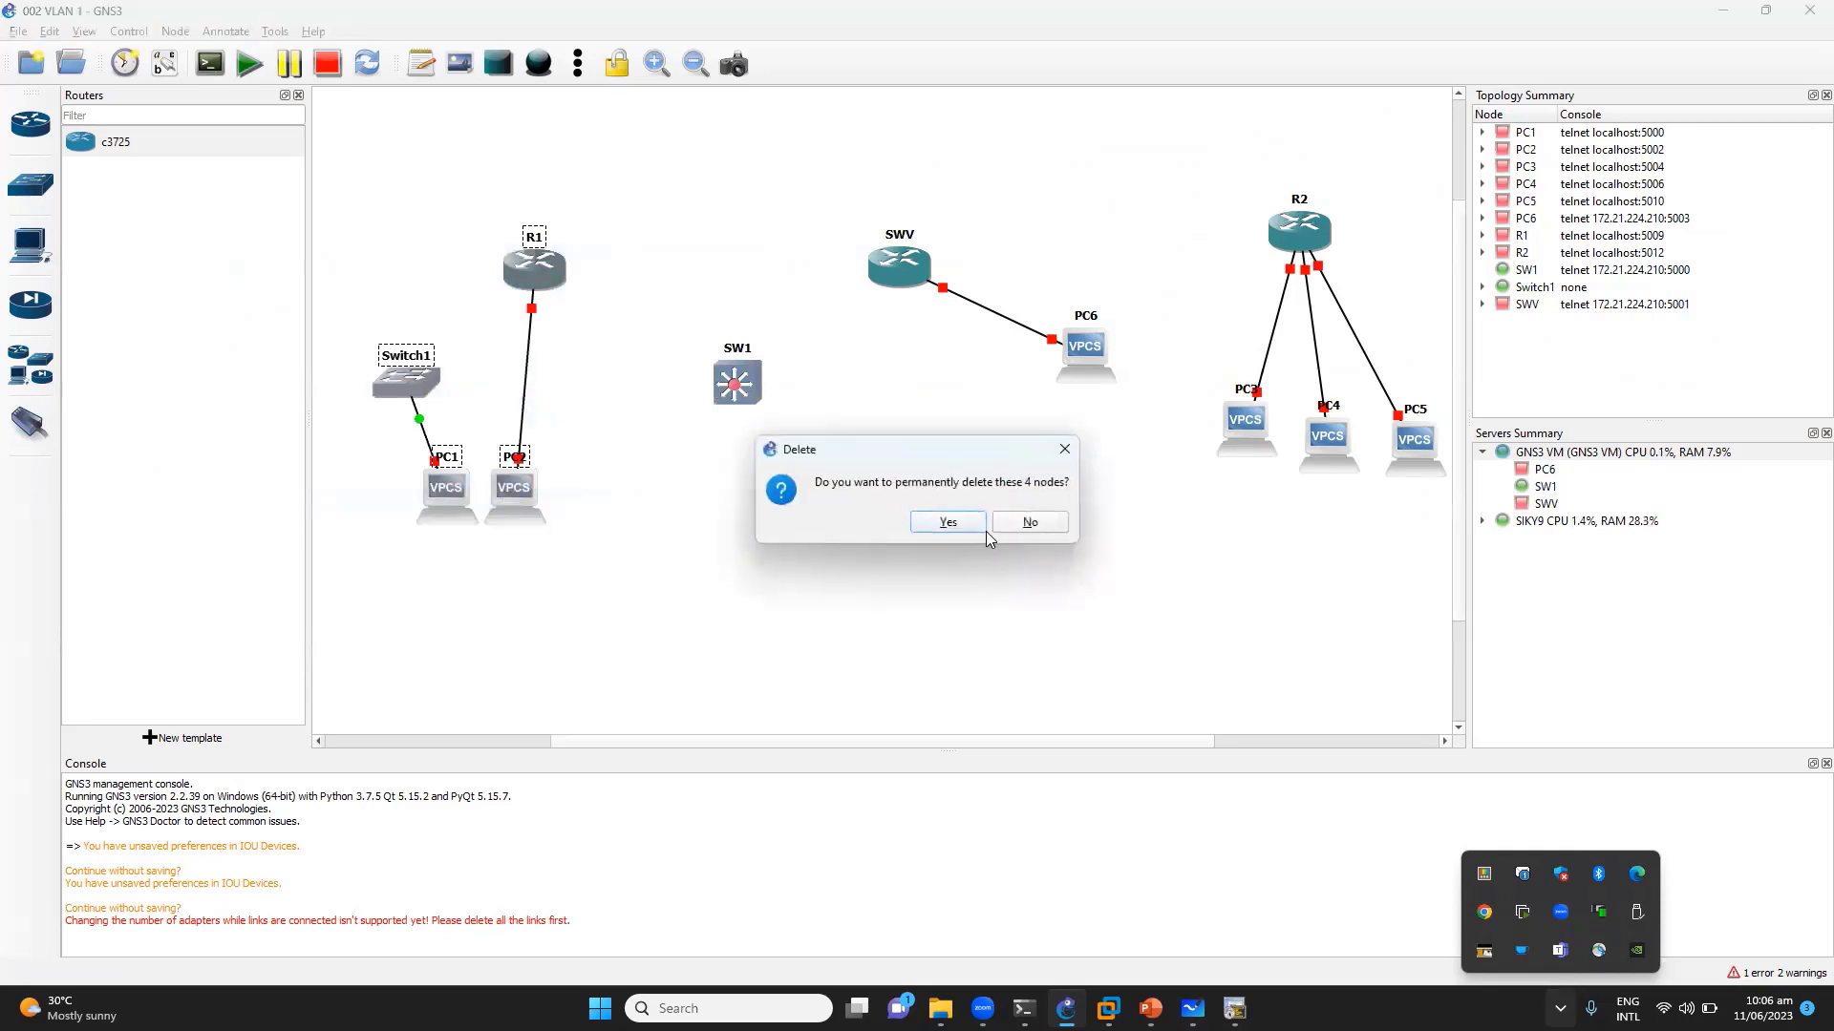
pyautogui.click(959, 525)
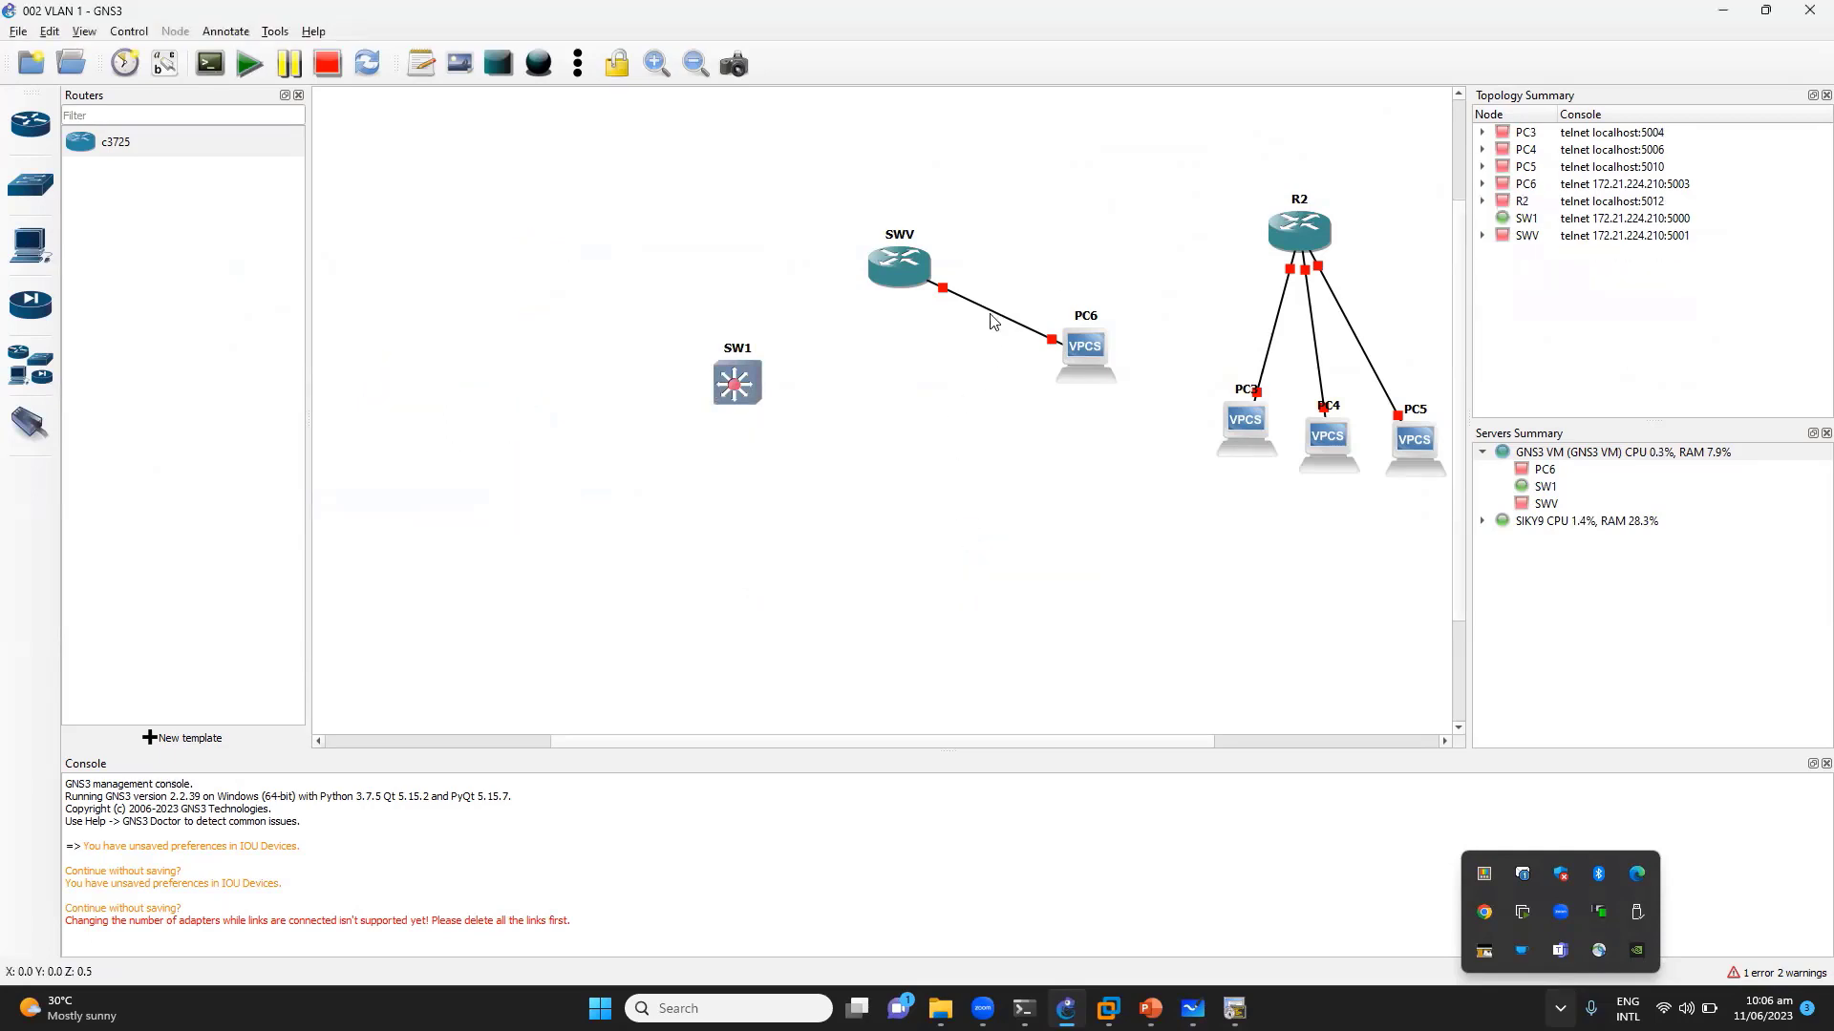
pyautogui.moveTo(1109, 250); pyautogui.dragTo(958, 472)
pyautogui.press('Delete')
pyautogui.press('Return')
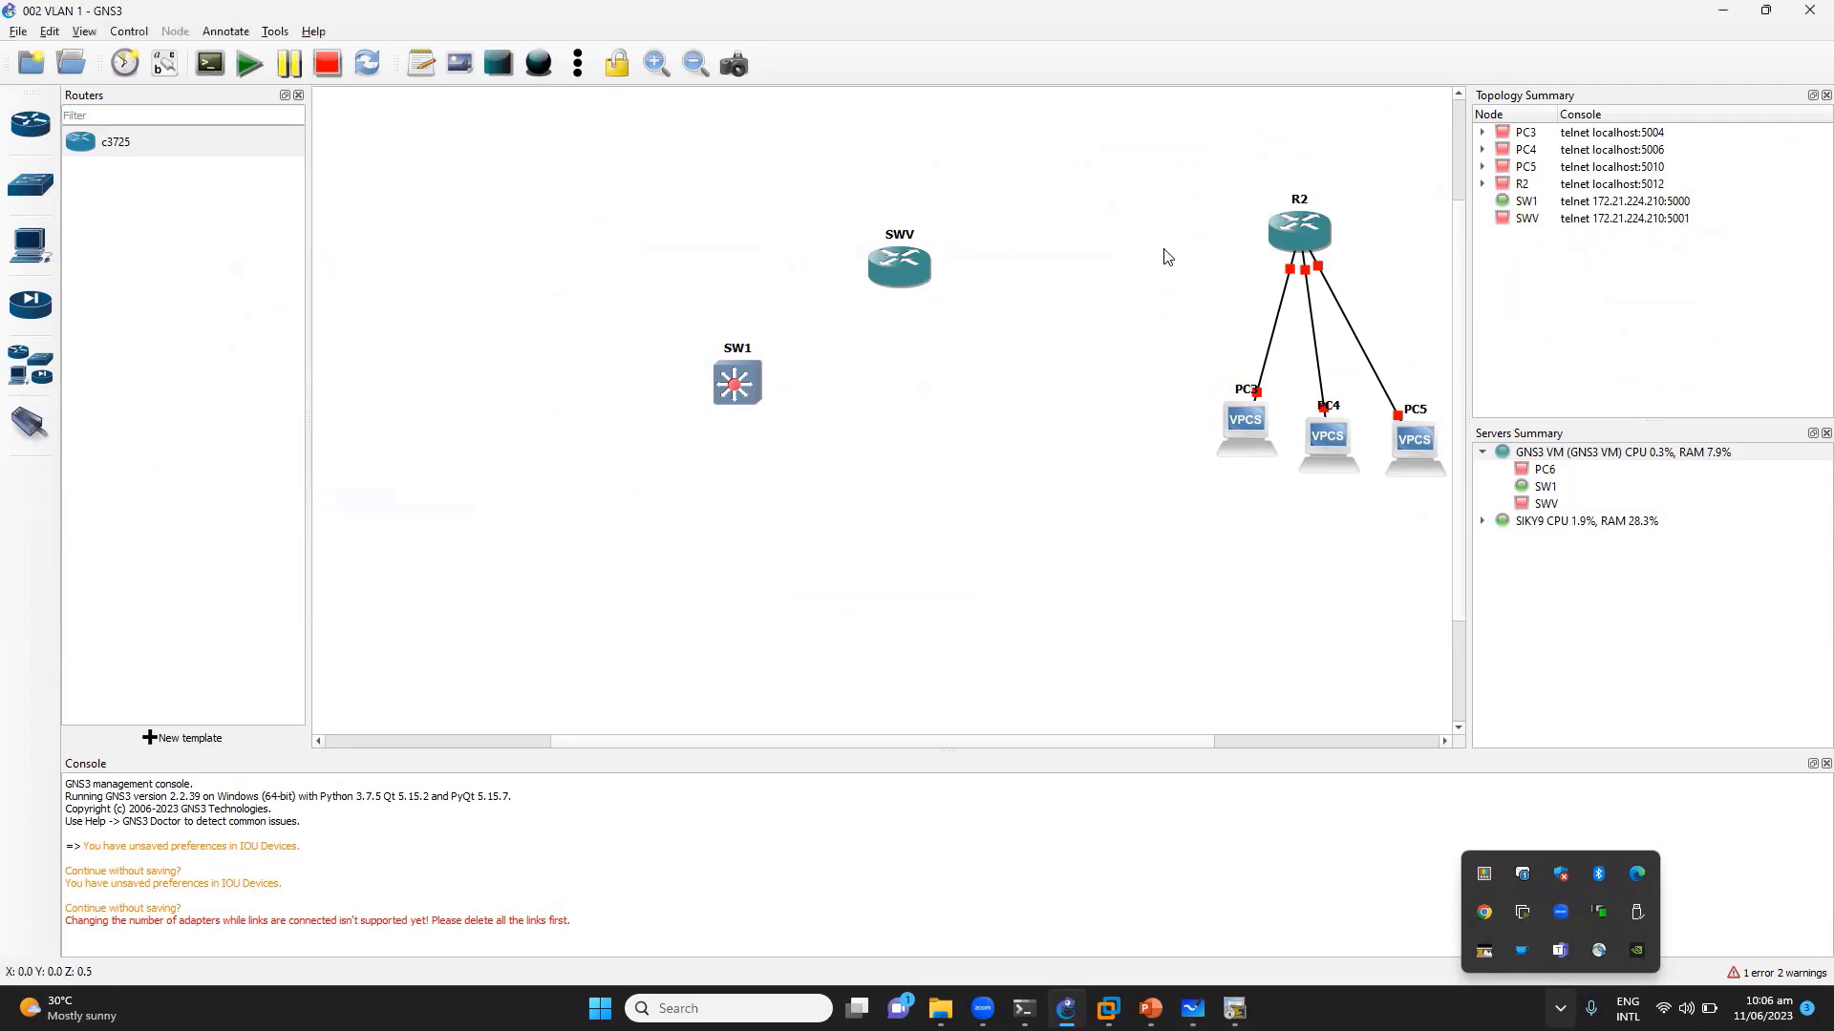
# Delete the SWV node permanently and move SW1 up and to the left into the cleared area
pyautogui.moveTo(1163, 256); pyautogui.dragTo(1453, 540)
pyautogui.rightClick(913, 274)
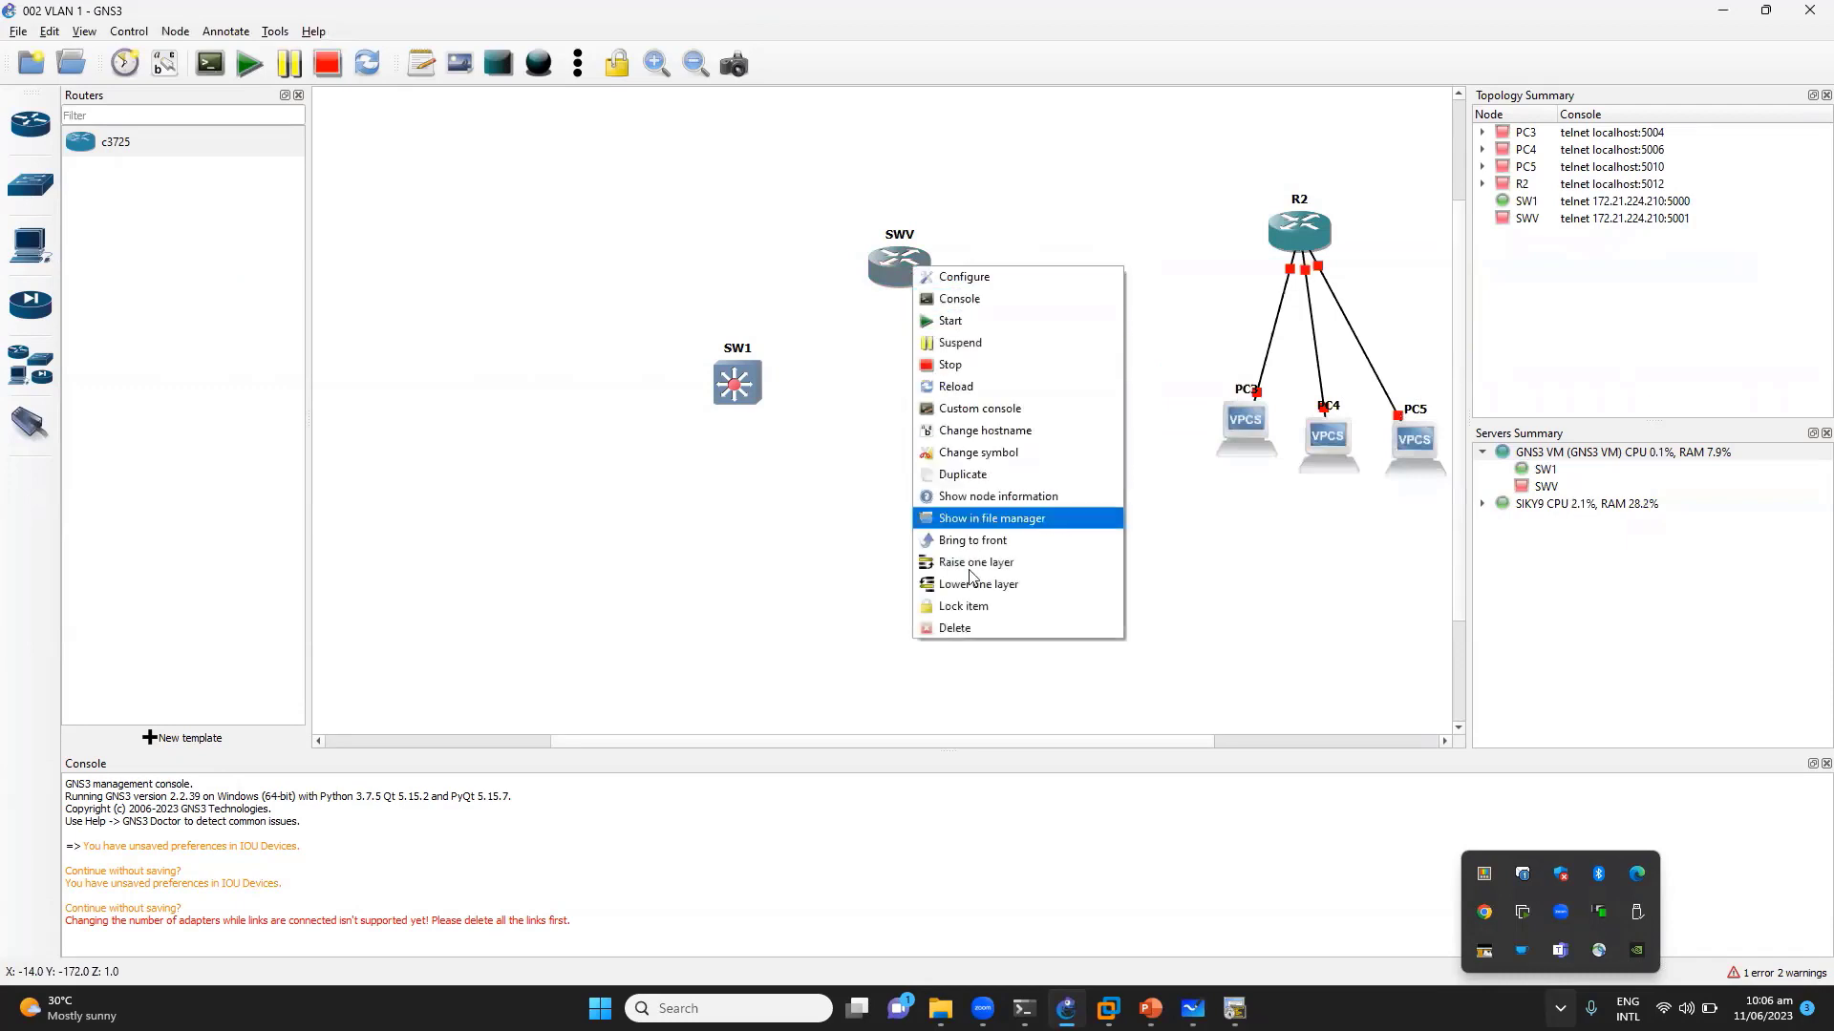
pyautogui.click(974, 621)
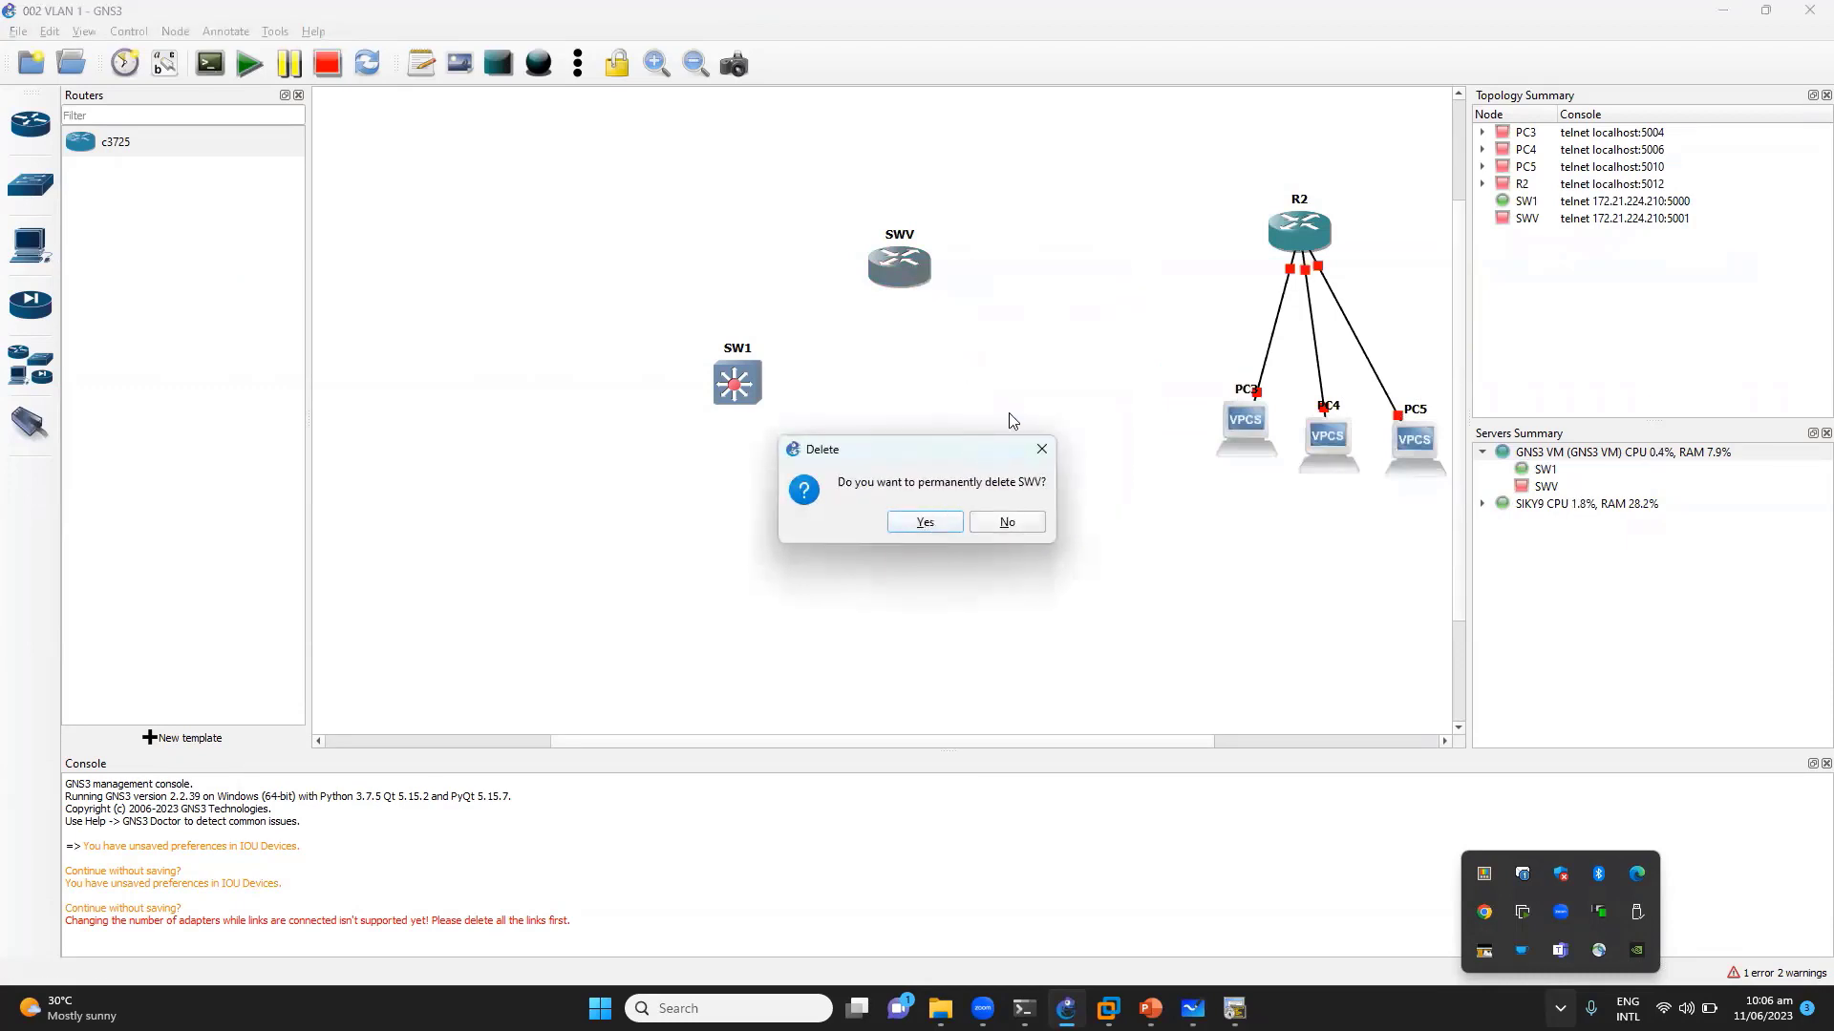
pyautogui.click(946, 523)
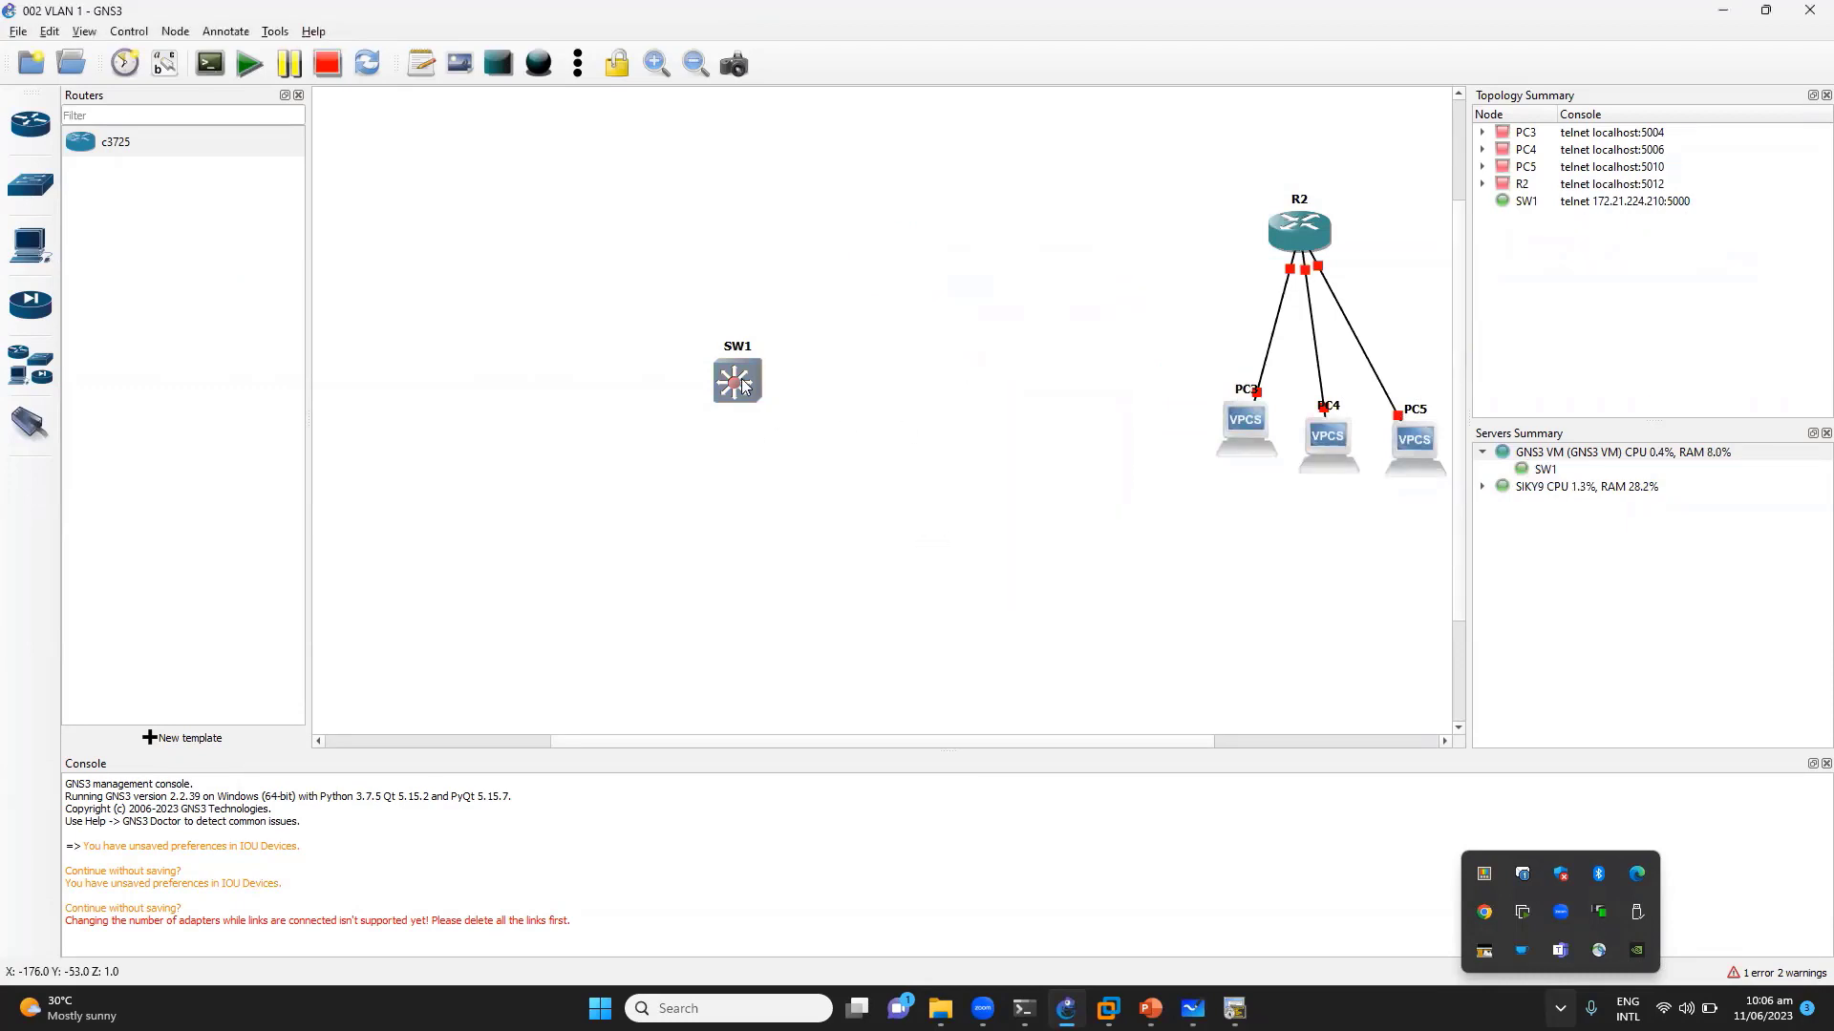
pyautogui.moveTo(751, 404); pyautogui.dragTo(666, 270)
pyautogui.click(789, 300)
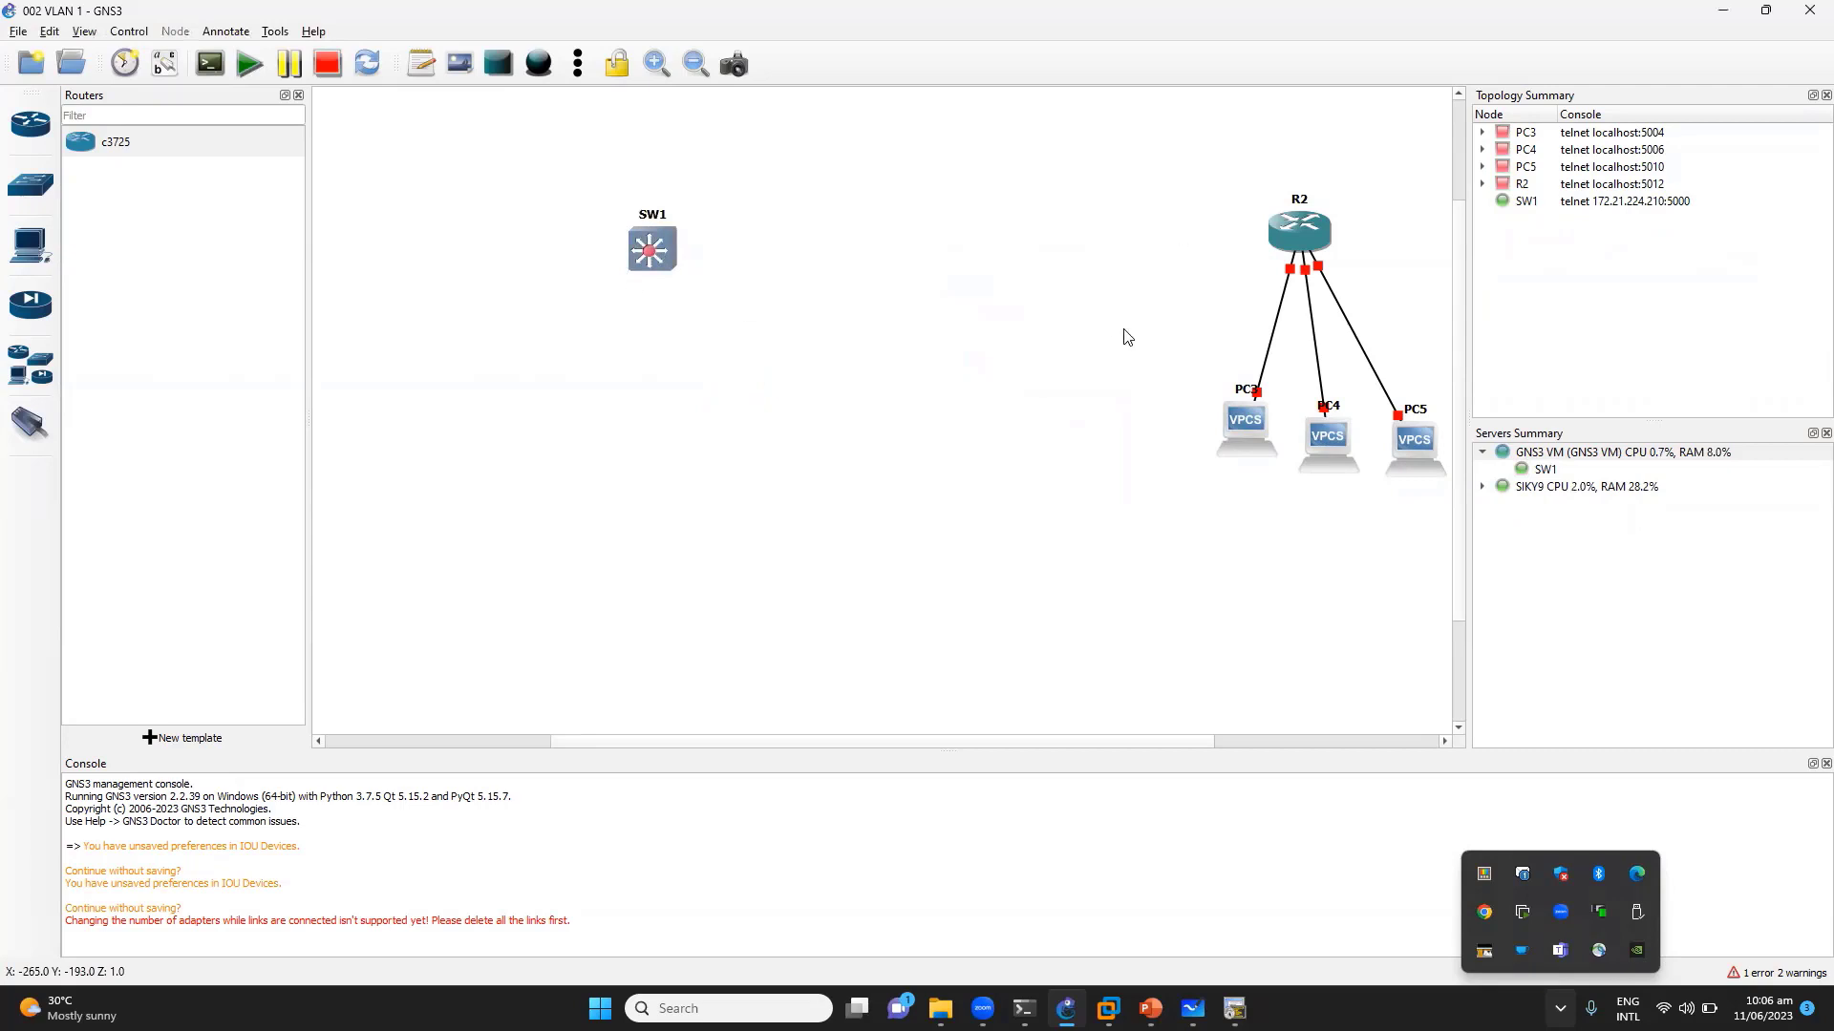
pyautogui.moveTo(1077, 304); pyautogui.dragTo(1449, 516)
pyautogui.press('Delete')
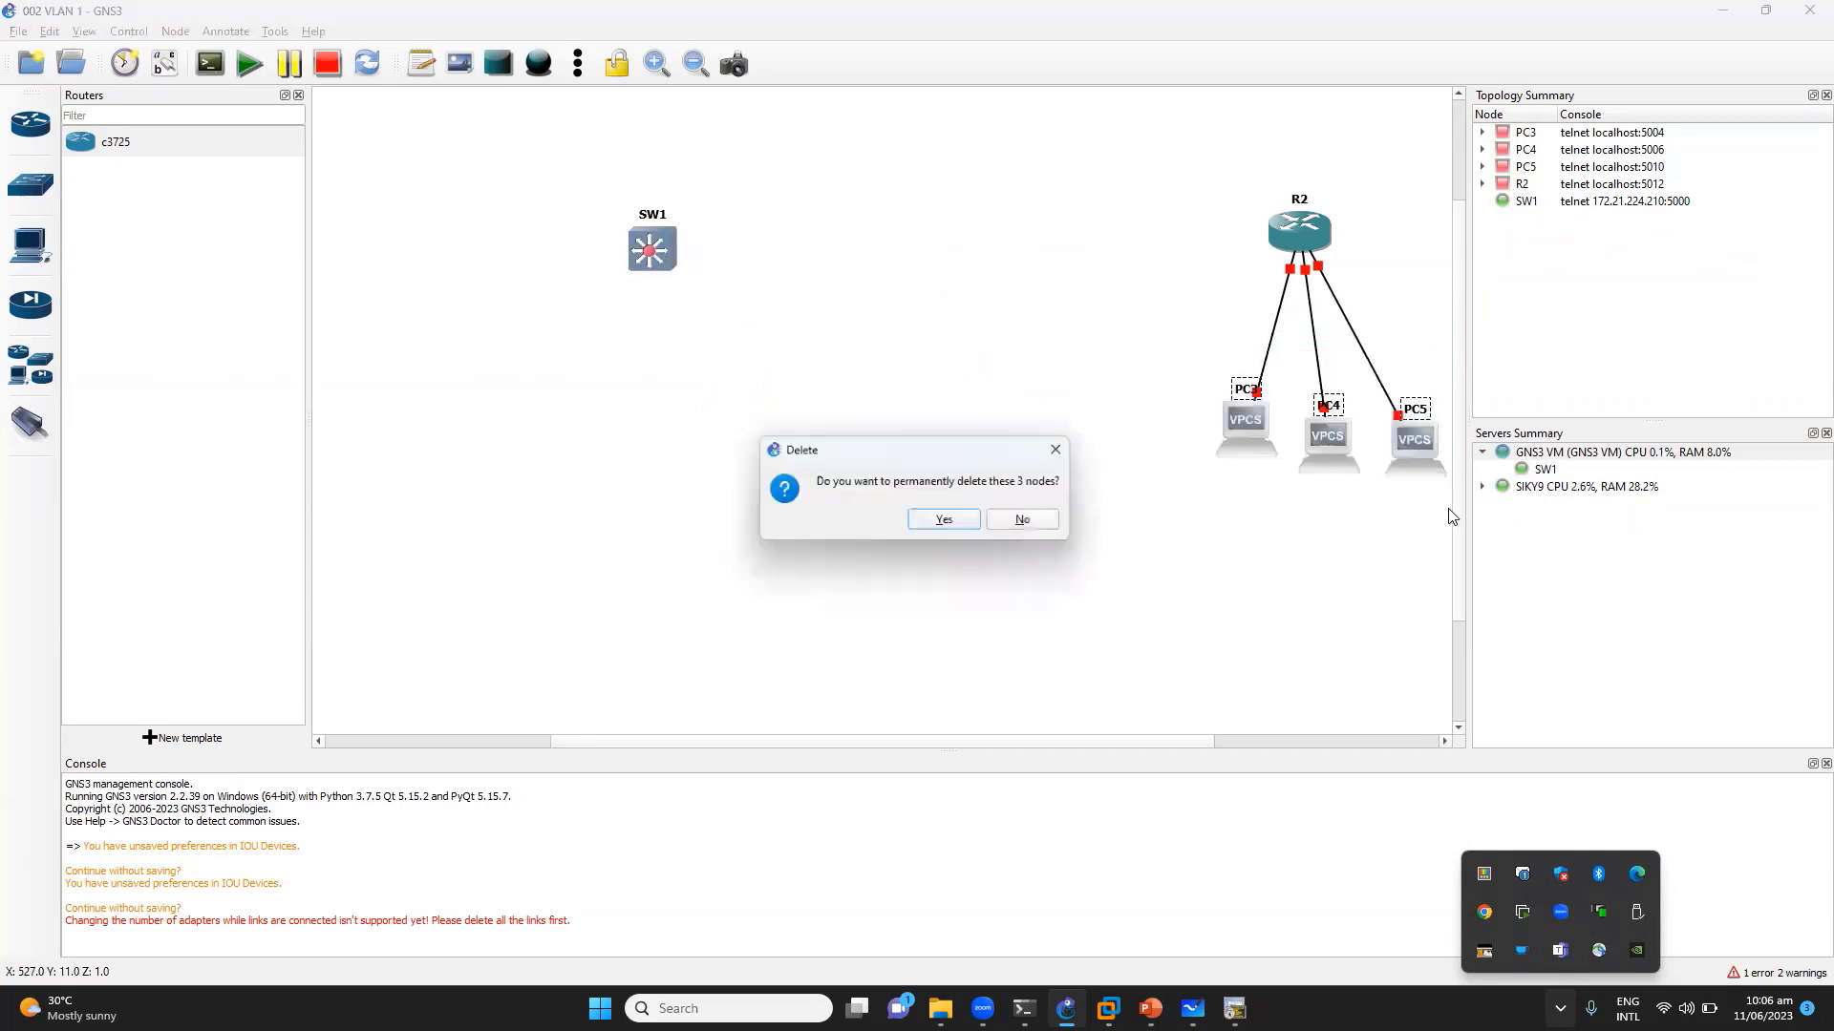
pyautogui.click(1051, 521)
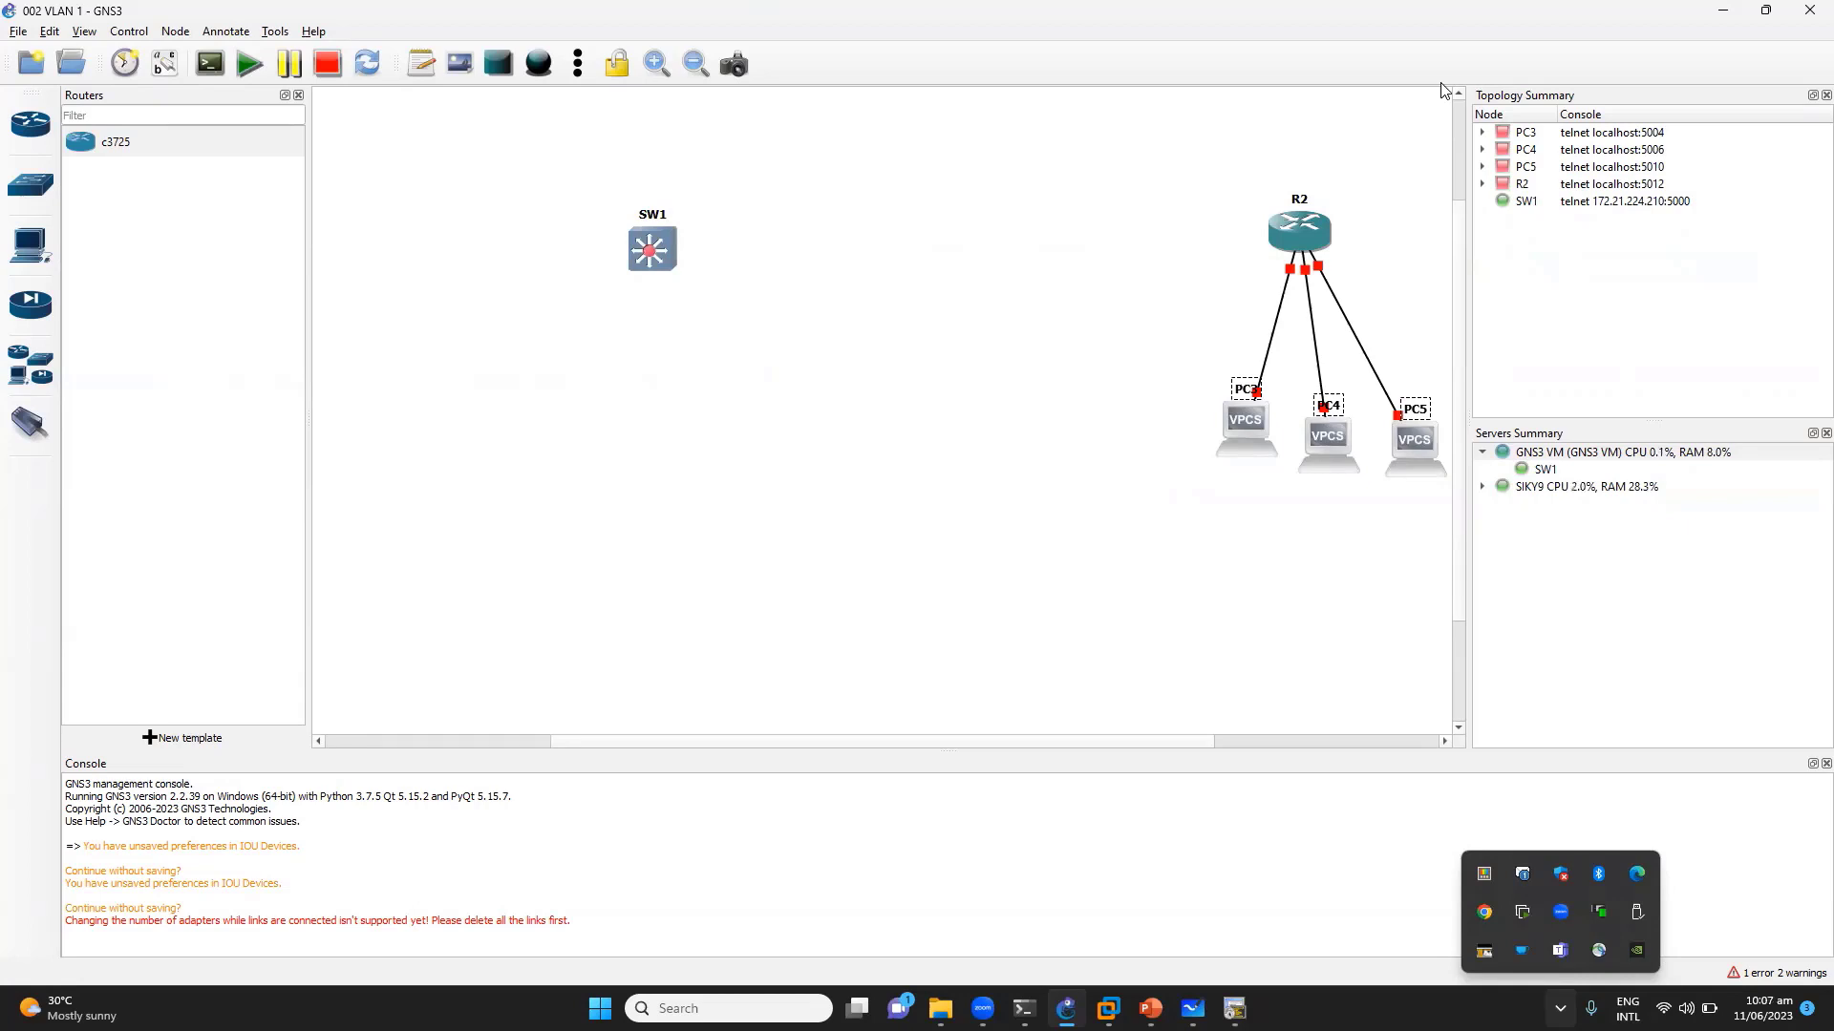
# Search the system for "pen" and launch the on-screen annotation tool
pyautogui.press('super')
pyautogui.write('pen')
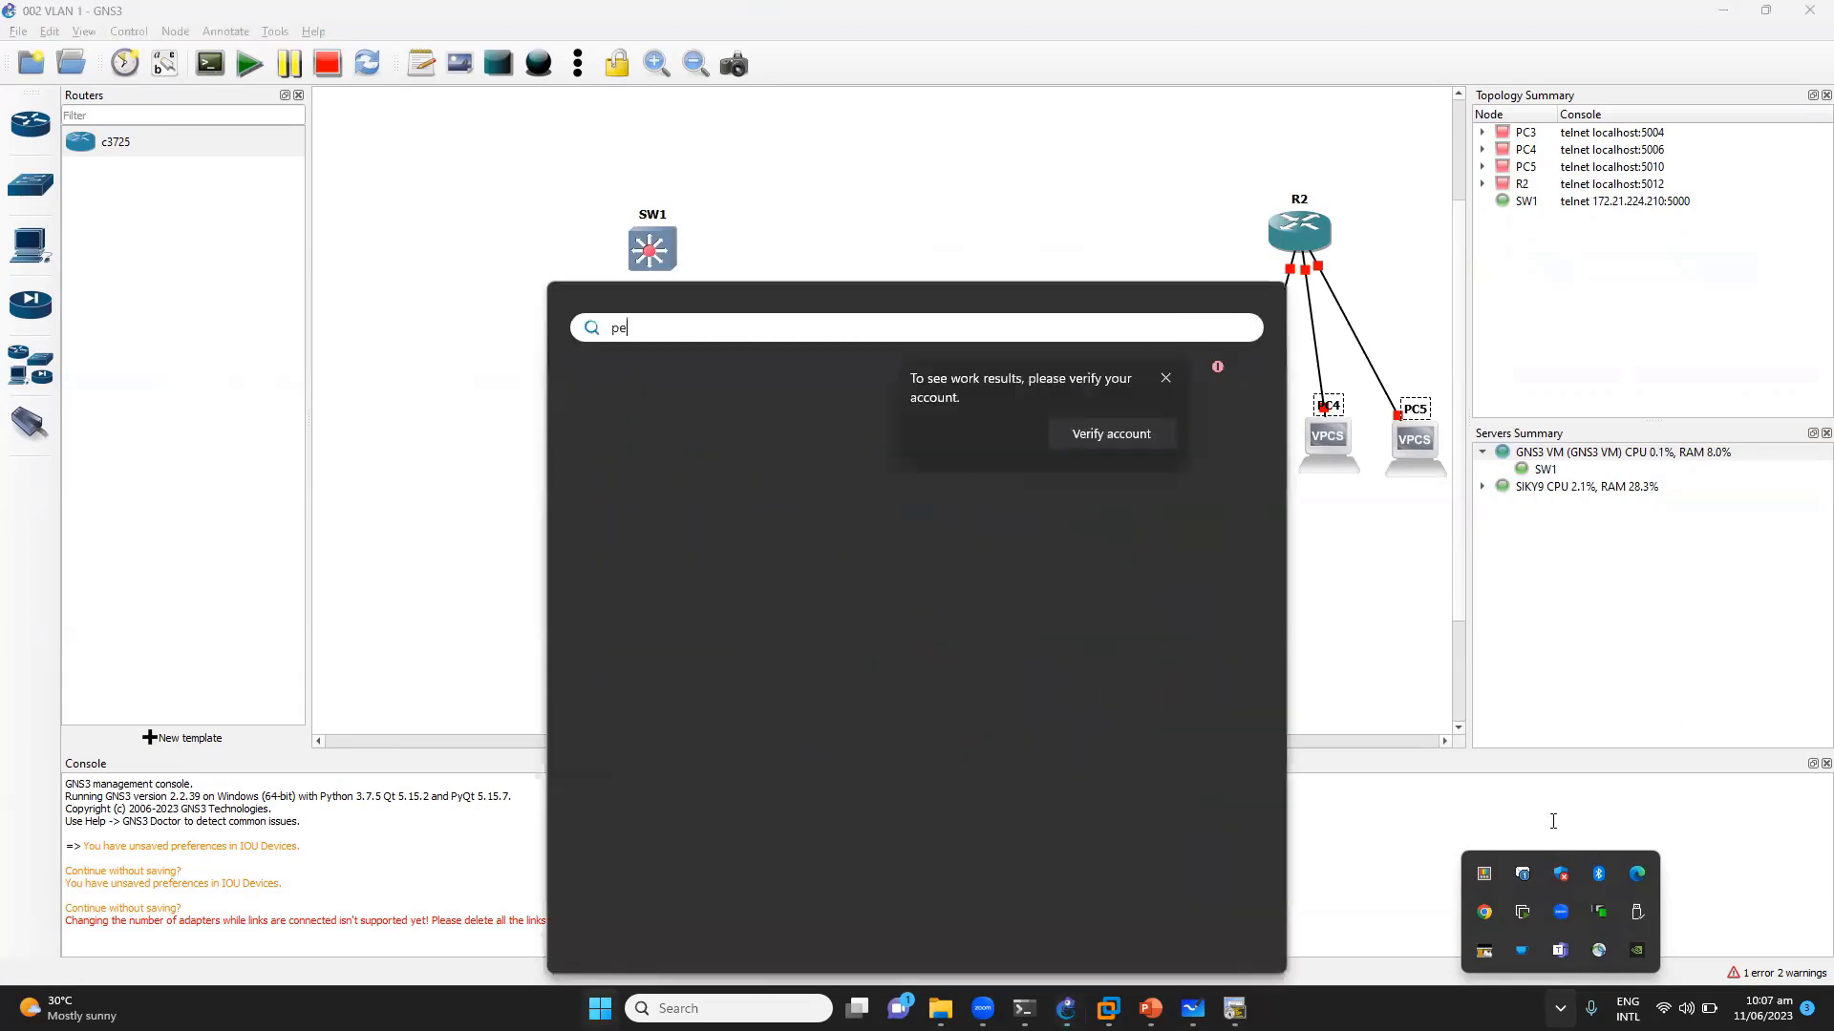
pyautogui.click(676, 472)
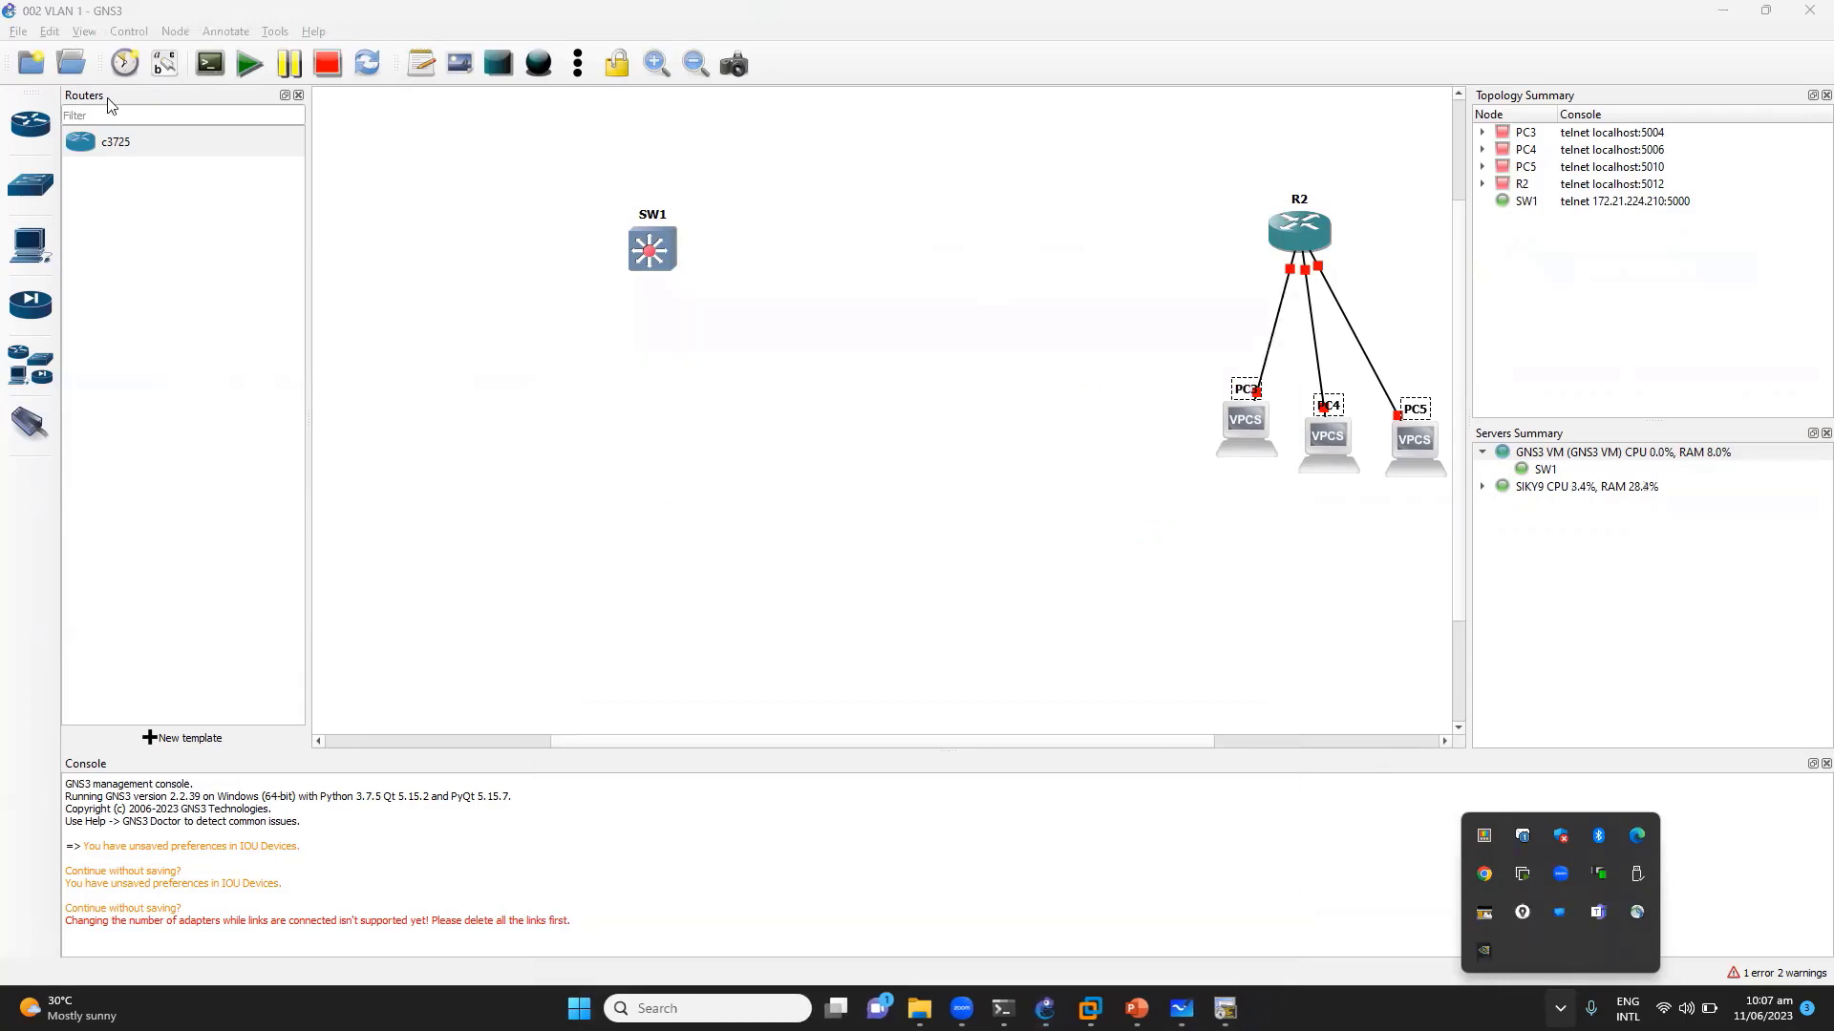
# Open the VPCS nodes section of the preferences and start a new VPCS node template
pyautogui.click(49, 31)
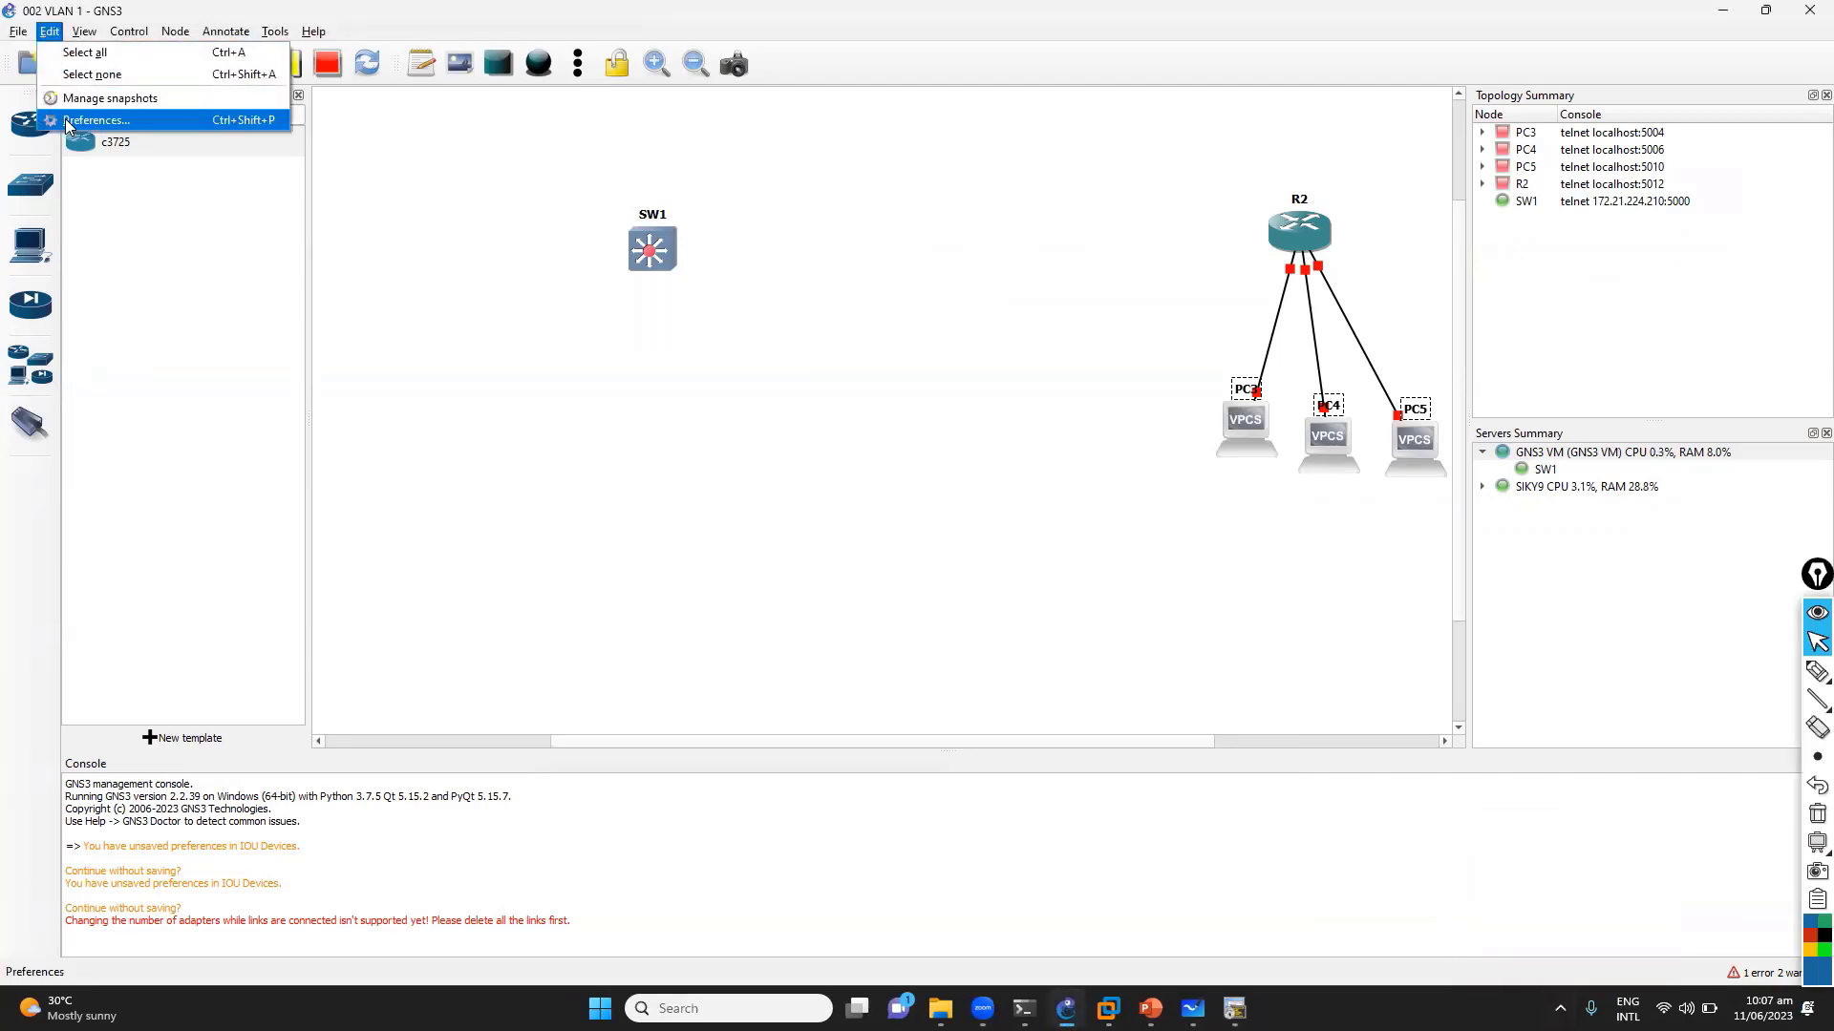
pyautogui.click(96, 119)
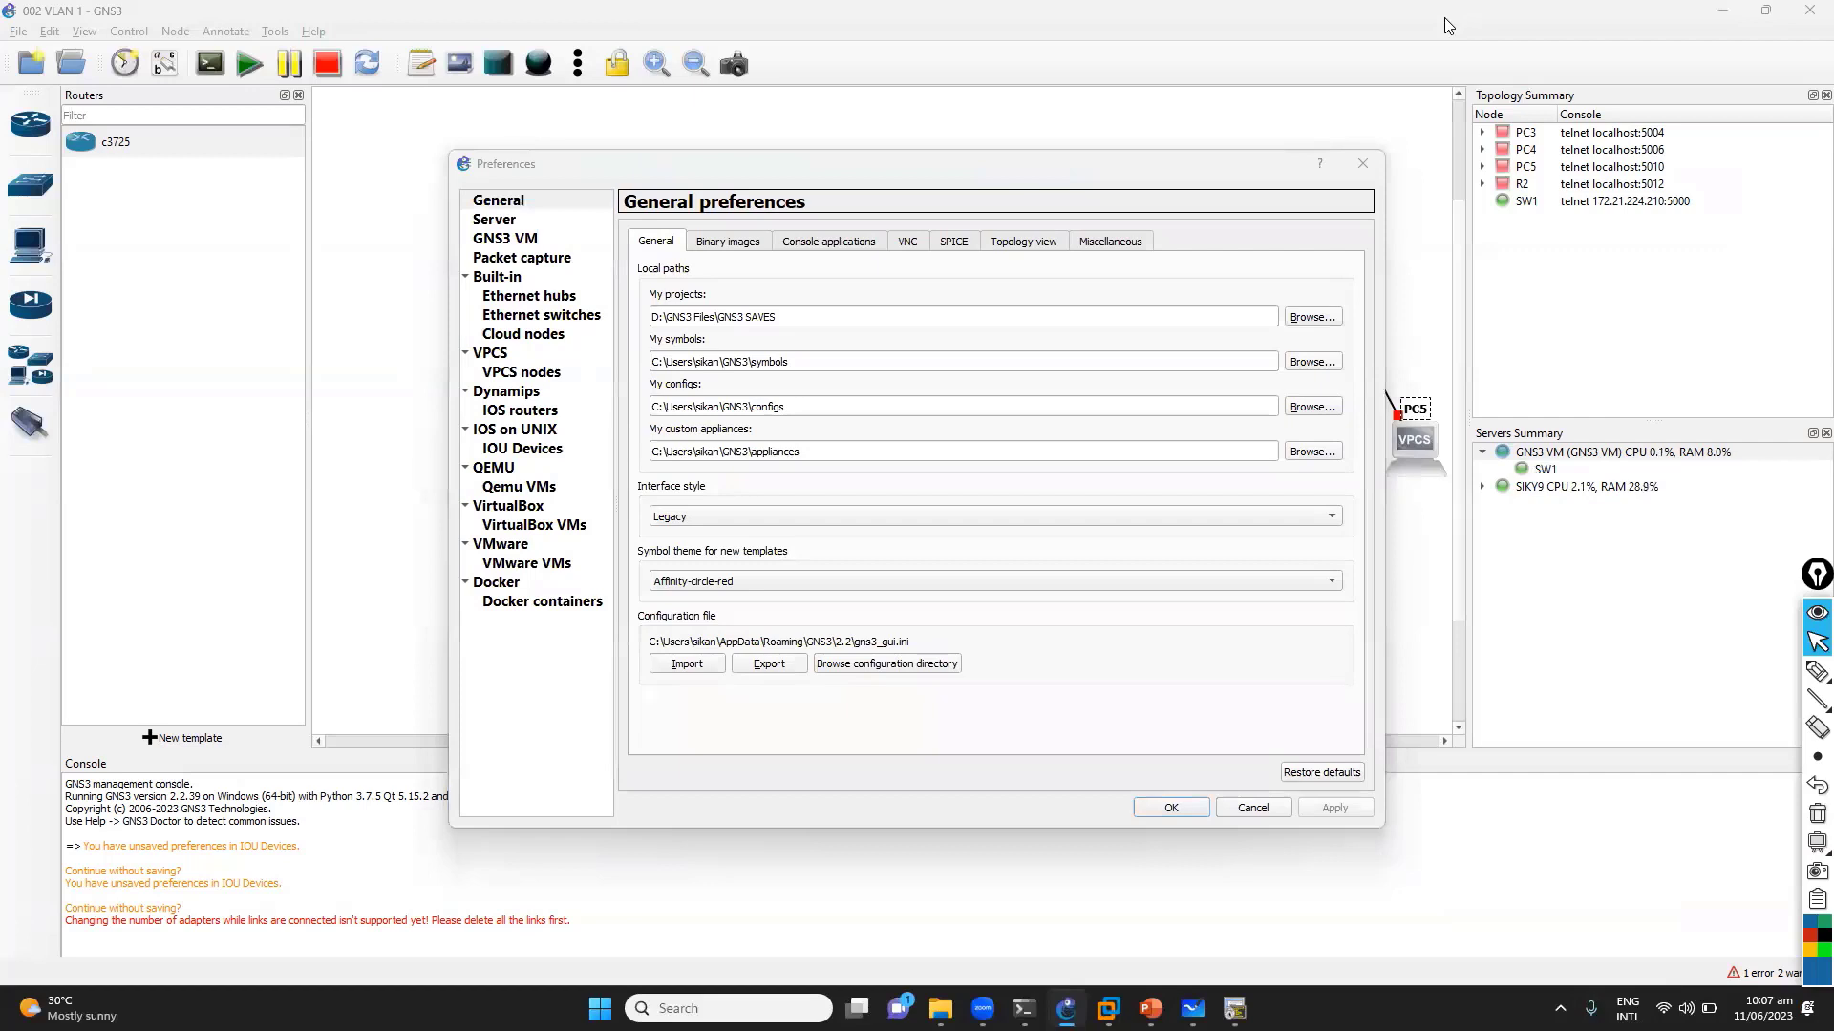
pyautogui.click(511, 360)
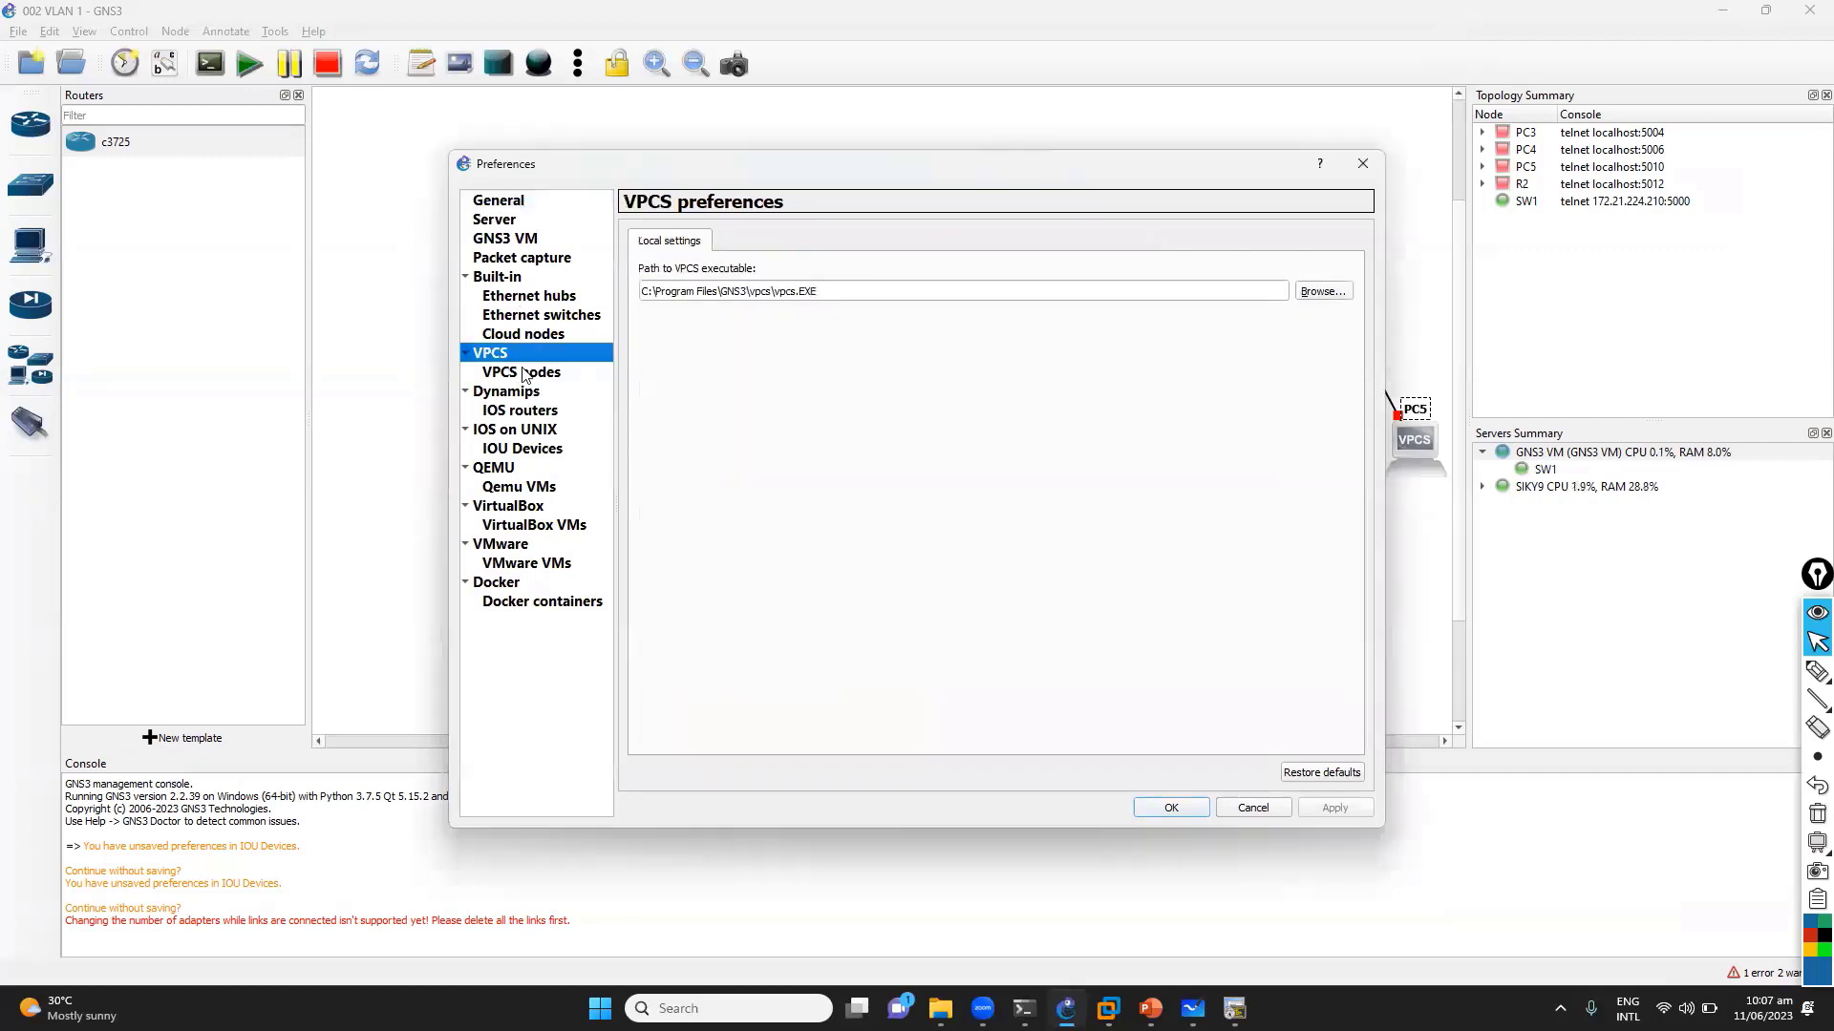
pyautogui.click(532, 375)
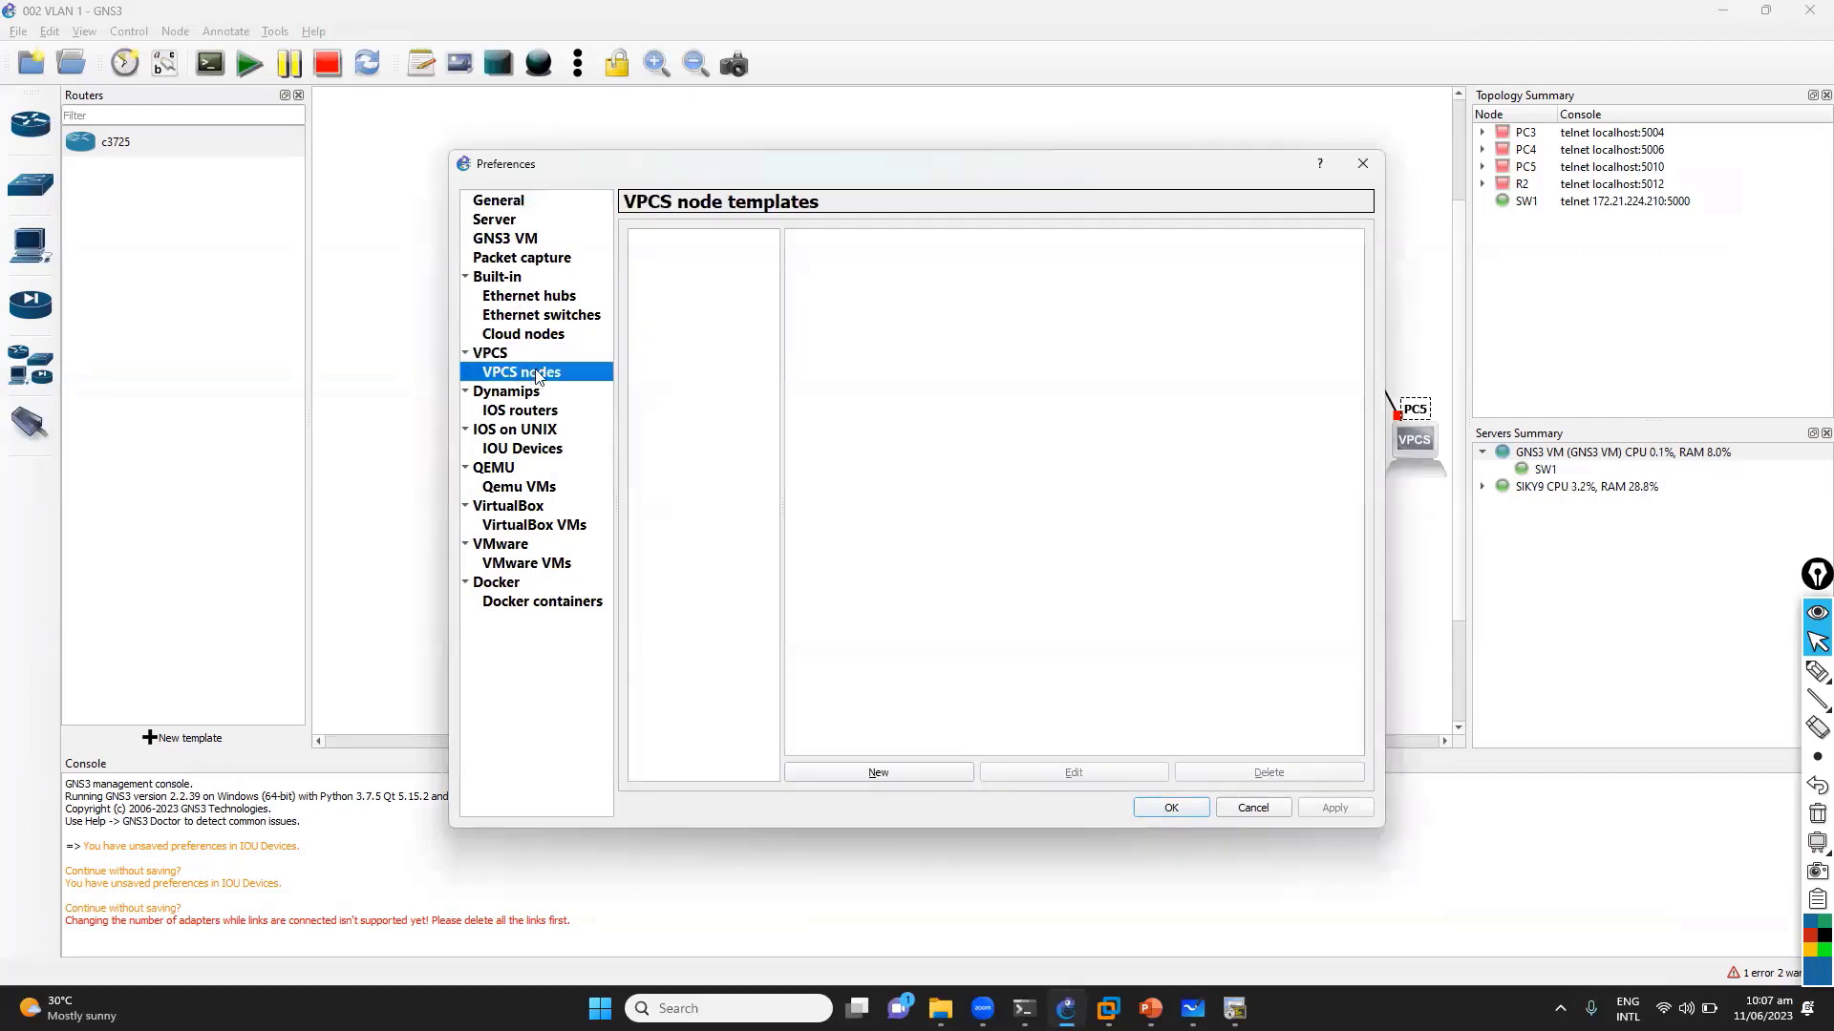
pyautogui.click(887, 769)
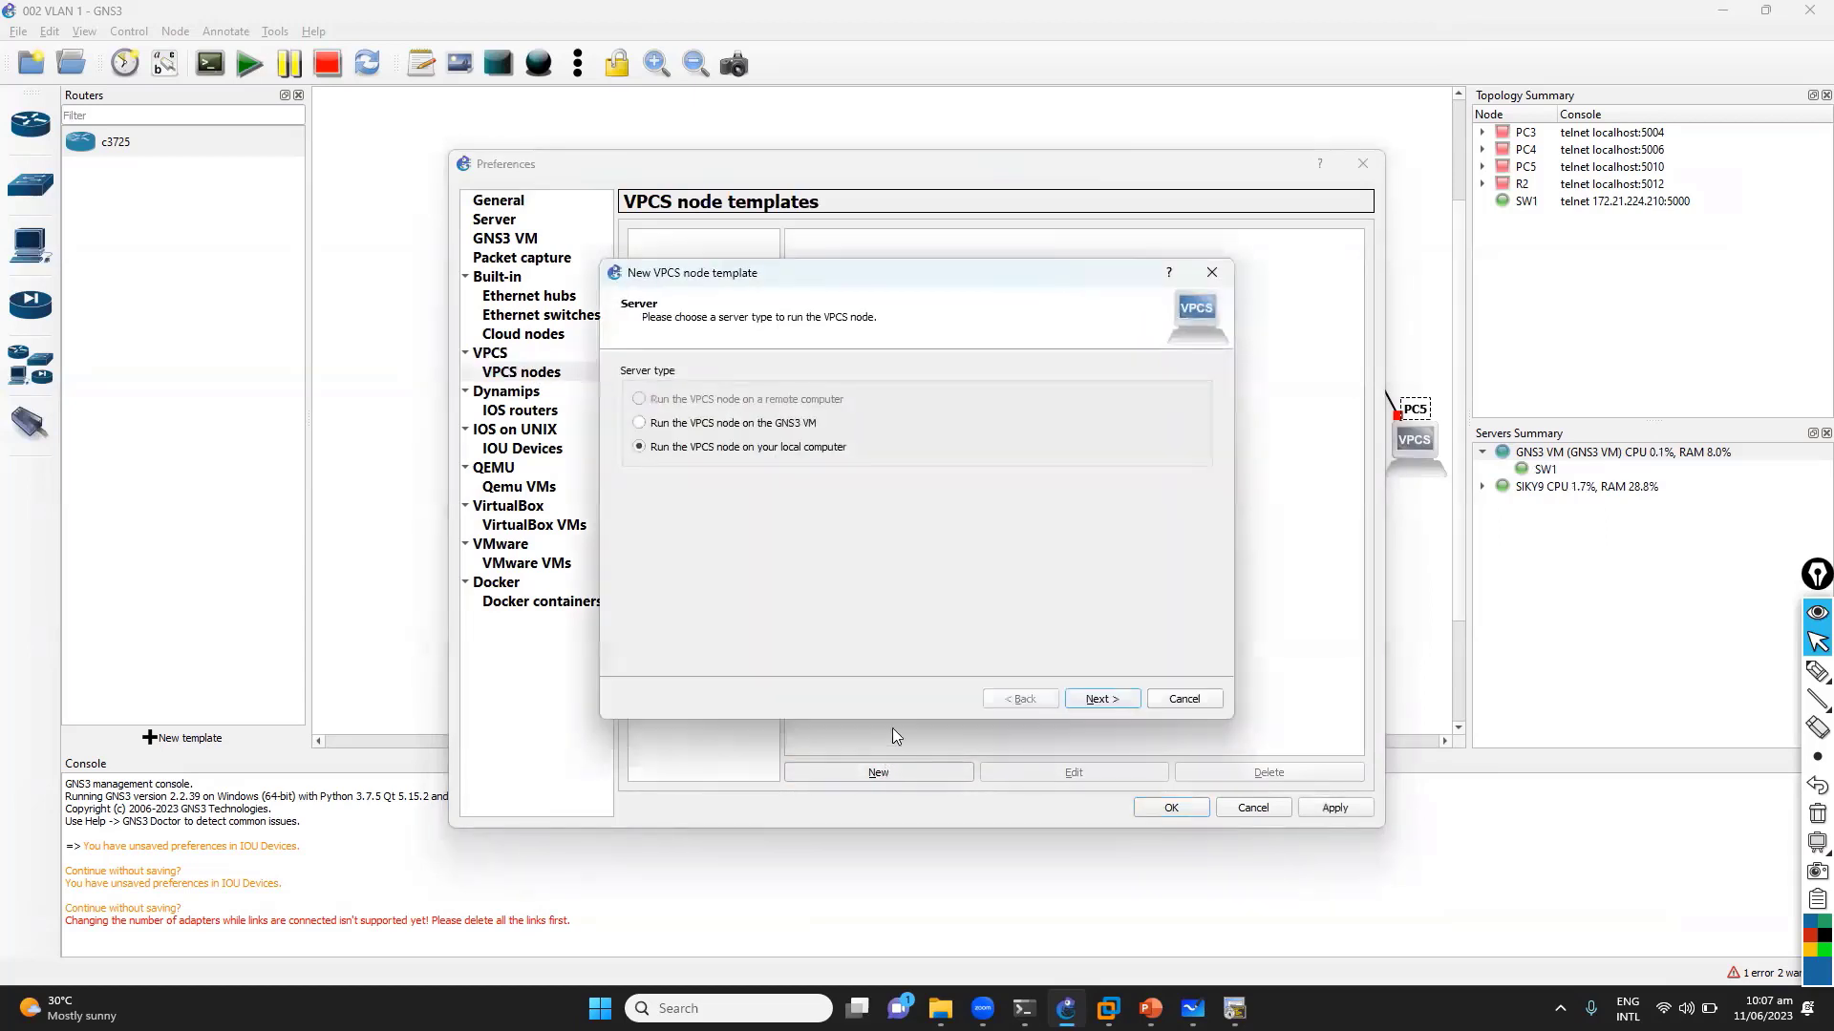
# Underline the option to run the VPCS node on the local computer with the blue pen and draw an arrow beside it
pyautogui.click(1814, 673)
pyautogui.moveTo(636, 462)
pyautogui.mouseDown()
pyautogui.moveTo(822, 471)
pyautogui.moveTo(919, 445)
pyautogui.mouseUp()
pyautogui.moveTo(920, 445); pyautogui.dragTo(887, 456)
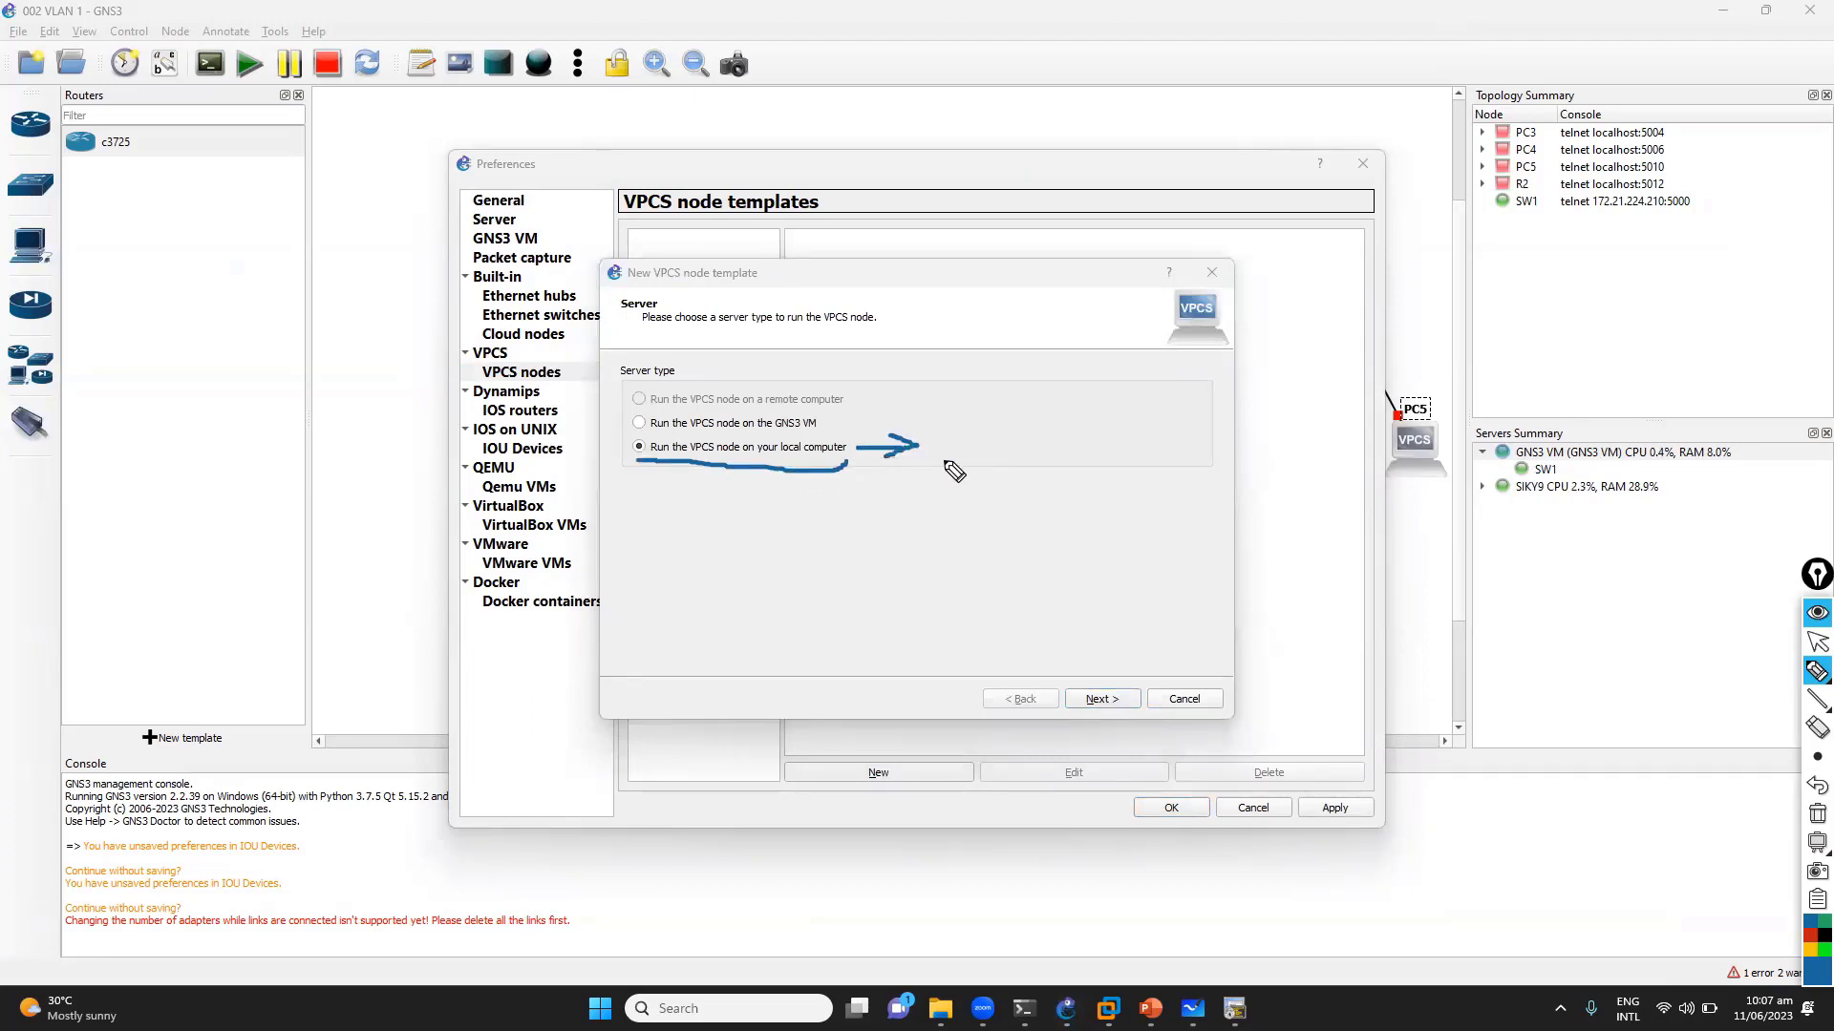
# Circle "local computer" and sketch below it a box linked by an arrow to a circled R, labelled IOS and local machine
pyautogui.moveTo(820, 477)
pyautogui.mouseDown()
pyautogui.moveTo(772, 433)
pyautogui.moveTo(815, 467)
pyautogui.moveTo(819, 524)
pyautogui.mouseUp()
pyautogui.moveTo(810, 497)
pyautogui.mouseDown()
pyautogui.moveTo(894, 546)
pyautogui.moveTo(900, 589)
pyautogui.moveTo(958, 567)
pyautogui.mouseUp()
pyautogui.moveTo(941, 556)
pyautogui.mouseDown()
pyautogui.moveTo(947, 579)
pyautogui.moveTo(995, 544)
pyautogui.moveTo(993, 561)
pyautogui.mouseUp()
pyautogui.moveTo(1050, 541)
pyautogui.mouseDown()
pyautogui.moveTo(1052, 568)
pyautogui.moveTo(1251, 556)
pyautogui.mouseUp()
pyautogui.moveTo(1016, 492); pyautogui.dragTo(1037, 489)
pyautogui.moveTo(1030, 493); pyautogui.dragTo(1027, 527)
pyautogui.moveTo(1047, 514); pyautogui.dragTo(1056, 525)
pyautogui.moveTo(776, 565); pyautogui.dragTo(812, 590)
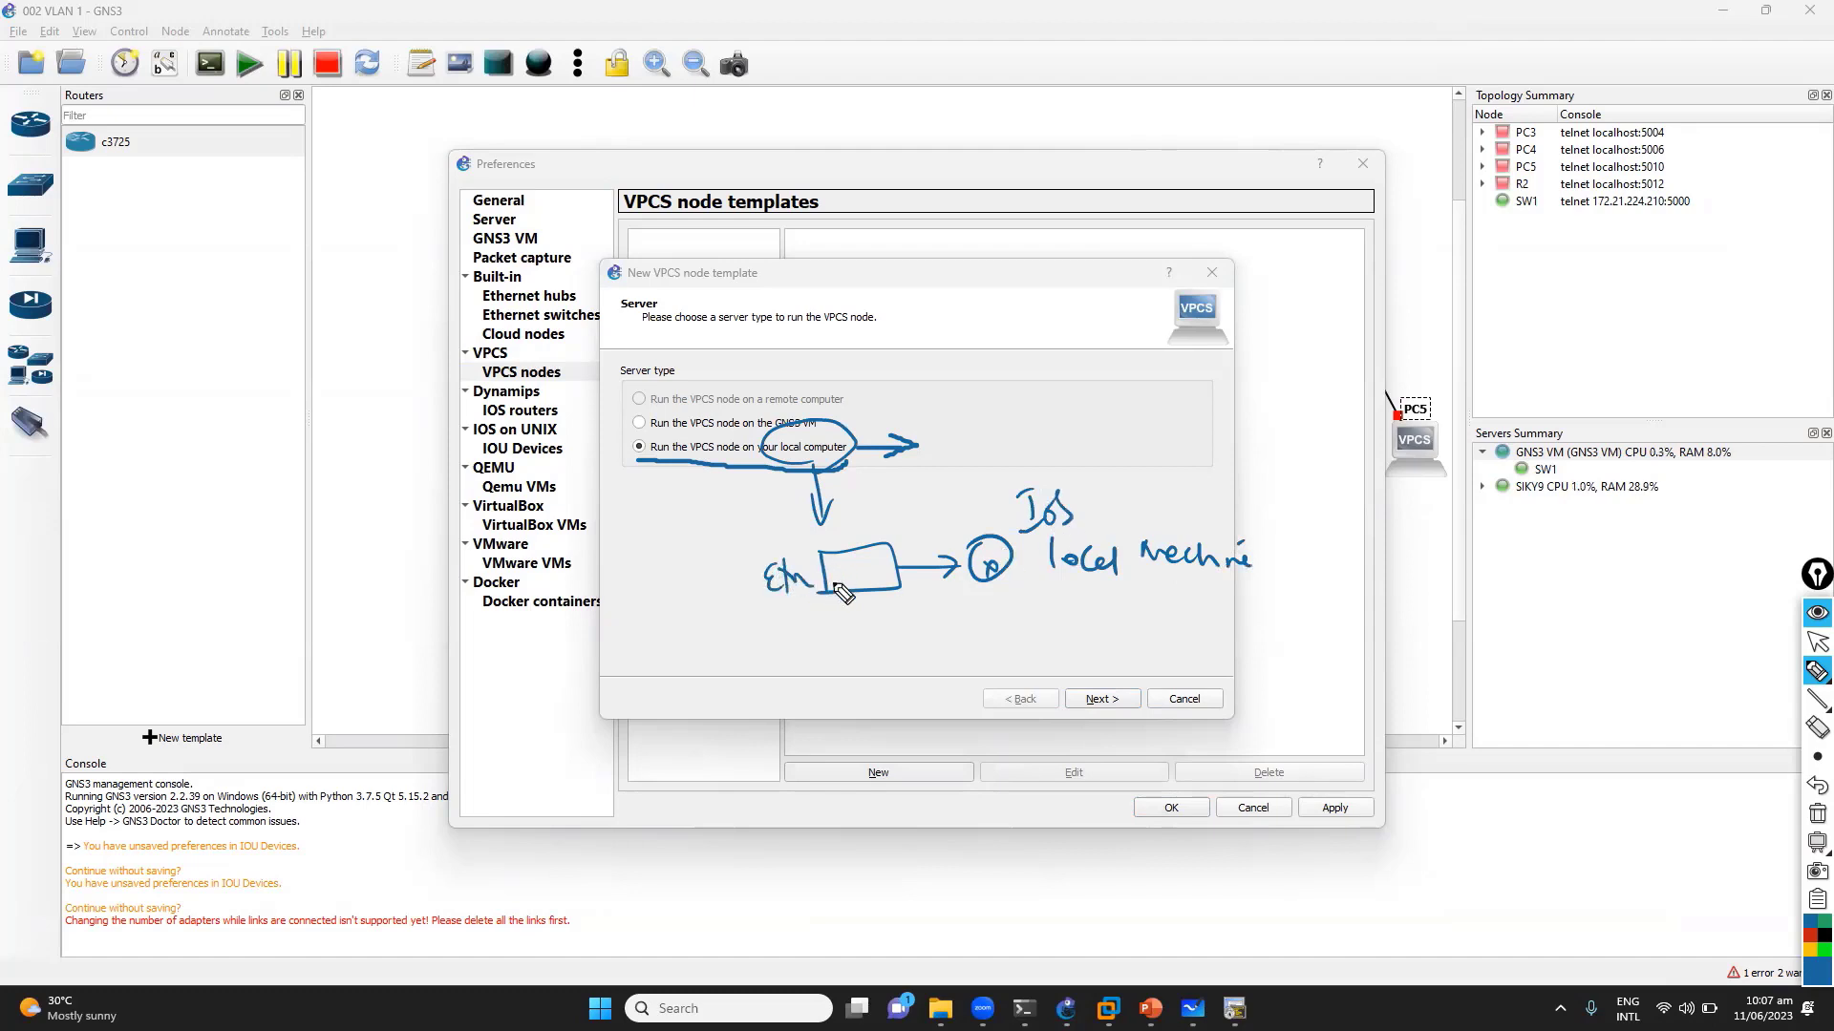
pyautogui.moveTo(824, 523)
pyautogui.mouseDown()
pyautogui.moveTo(829, 552)
pyautogui.moveTo(845, 527)
pyautogui.mouseUp()
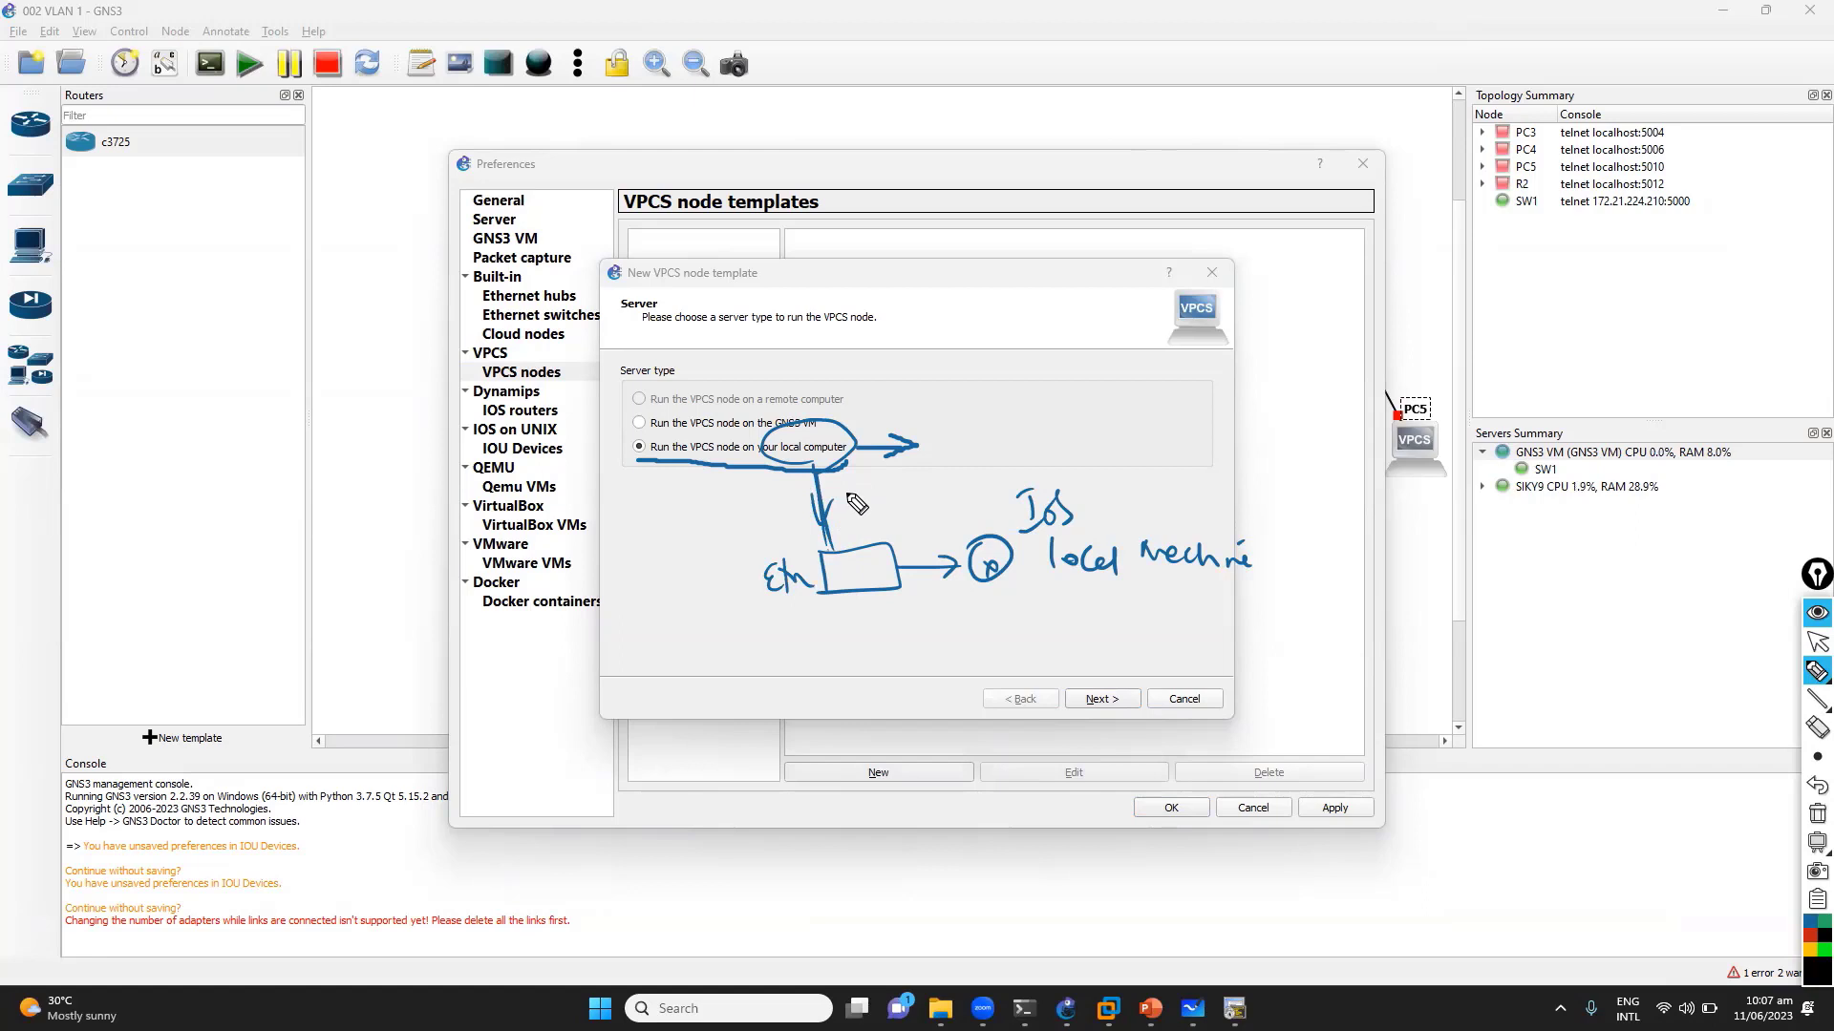
# Write "IOU/IOSV → GNS3 VM" in black with an arrow from an R, and circle the GNS3 VM server option
pyautogui.moveTo(1024, 355)
pyautogui.mouseDown()
pyautogui.moveTo(1039, 401)
pyautogui.moveTo(1077, 380)
pyautogui.moveTo(1088, 406)
pyautogui.moveTo(1279, 361)
pyautogui.moveTo(1308, 387)
pyautogui.moveTo(1399, 377)
pyautogui.moveTo(1349, 414)
pyautogui.moveTo(1201, 409)
pyautogui.mouseUp()
pyautogui.moveTo(1223, 421); pyautogui.dragTo(1342, 409)
pyautogui.moveTo(721, 323)
pyautogui.mouseDown()
pyautogui.moveTo(724, 346)
pyautogui.moveTo(768, 339)
pyautogui.moveTo(769, 376)
pyautogui.moveTo(981, 358)
pyautogui.mouseUp()
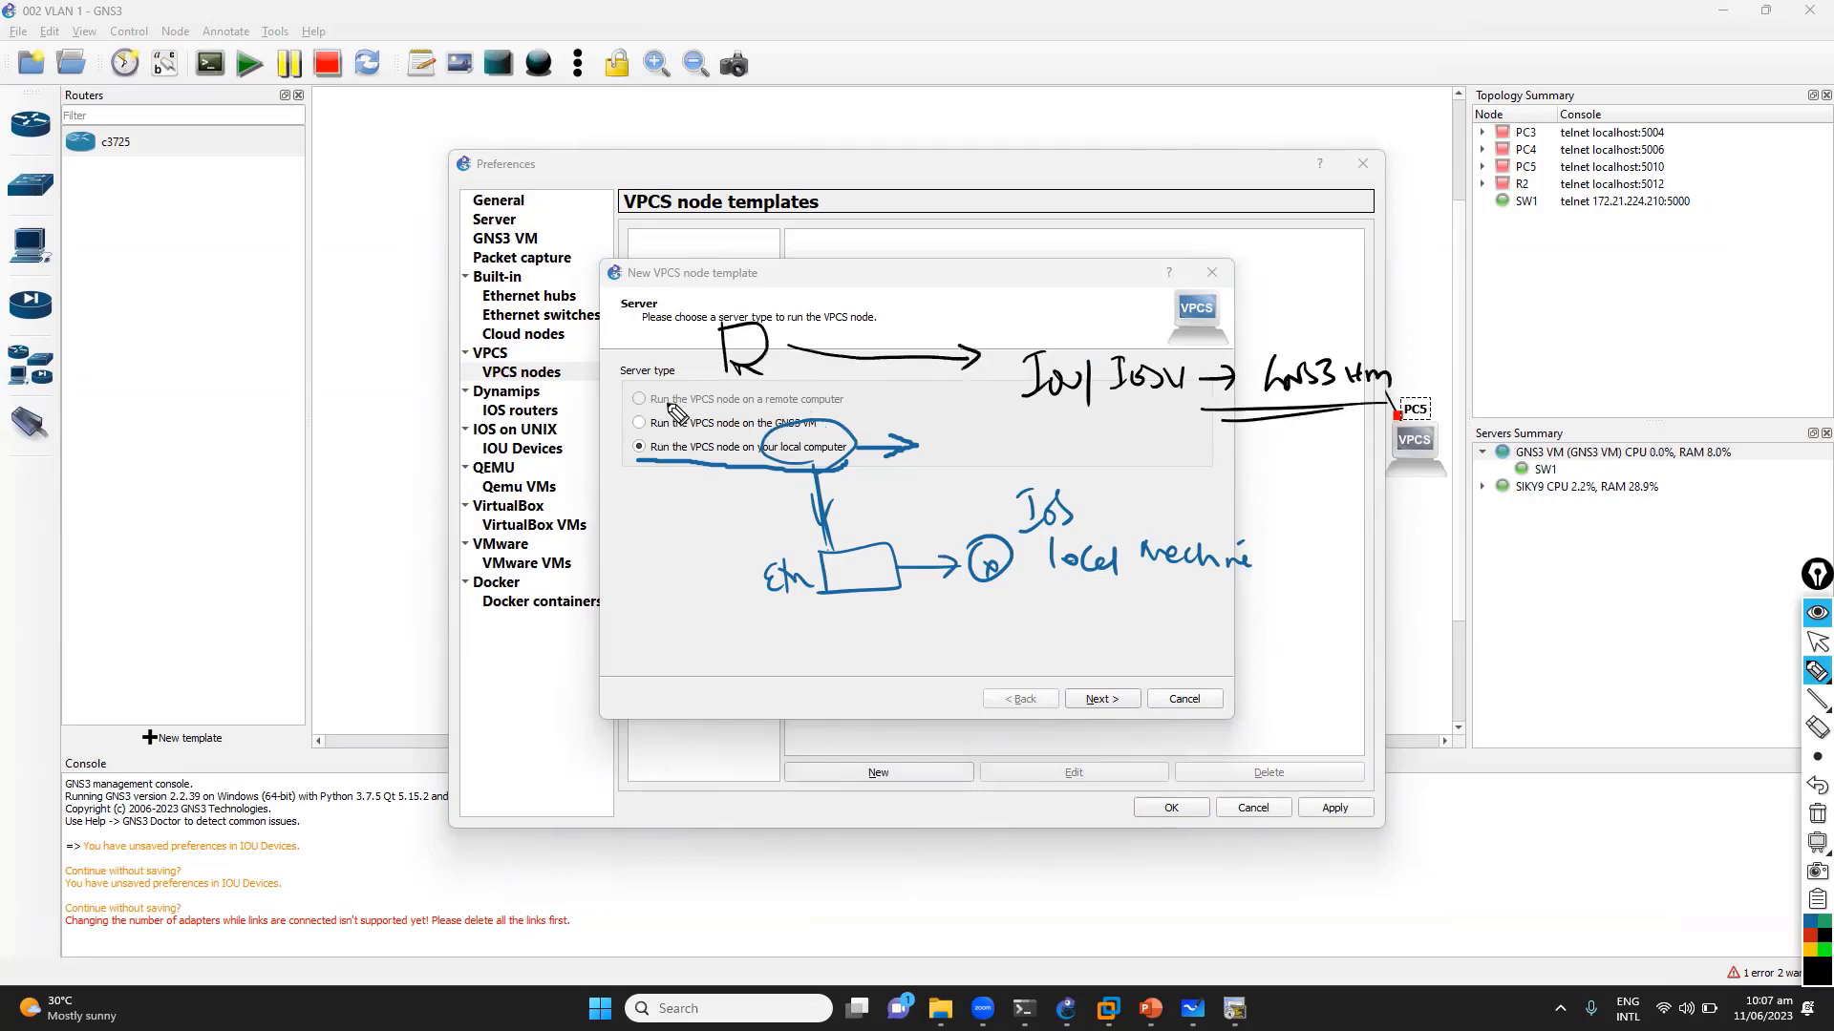
pyautogui.moveTo(669, 434)
pyautogui.mouseDown()
pyautogui.moveTo(857, 417)
pyautogui.moveTo(659, 427)
pyautogui.mouseUp()
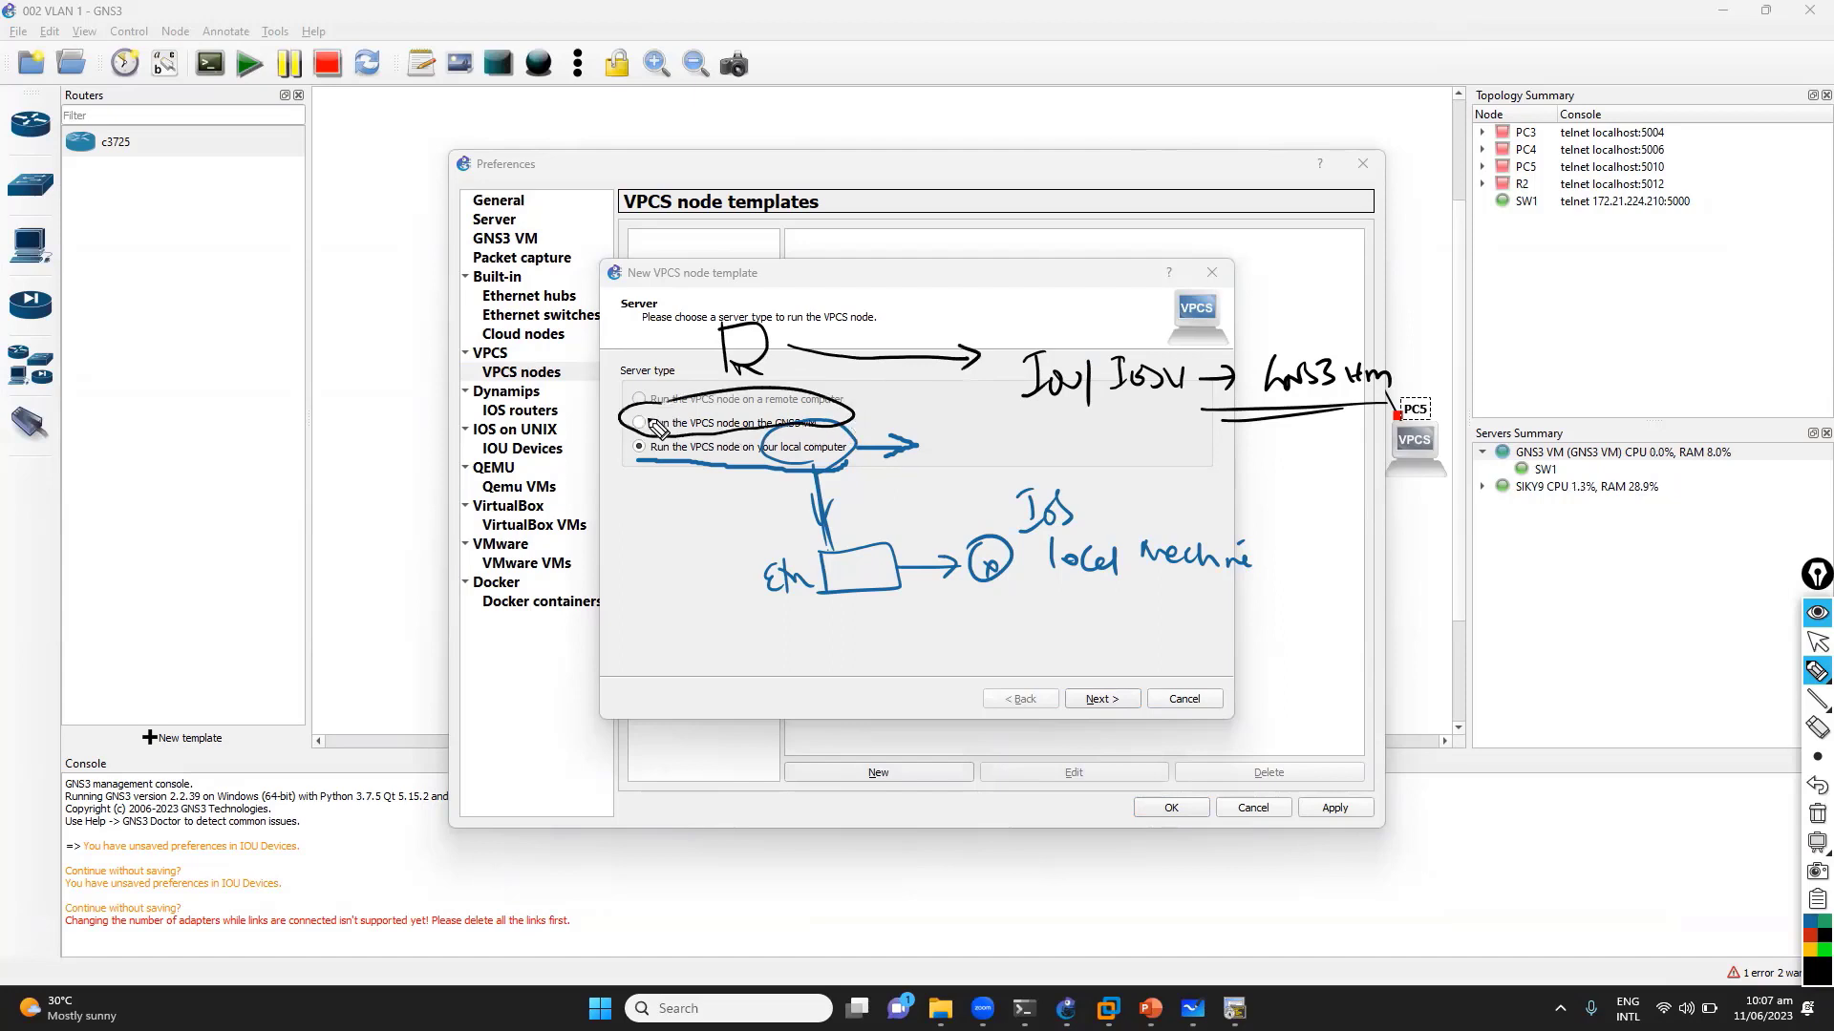
# Clear the pen annotations and set the new VPCS template to run on the GNS3 VM
pyautogui.hotkey('ctrl', 'shift', 'x')
pyautogui.hotkey('ctrl', 'shift', 'c')
pyautogui.click(704, 430)
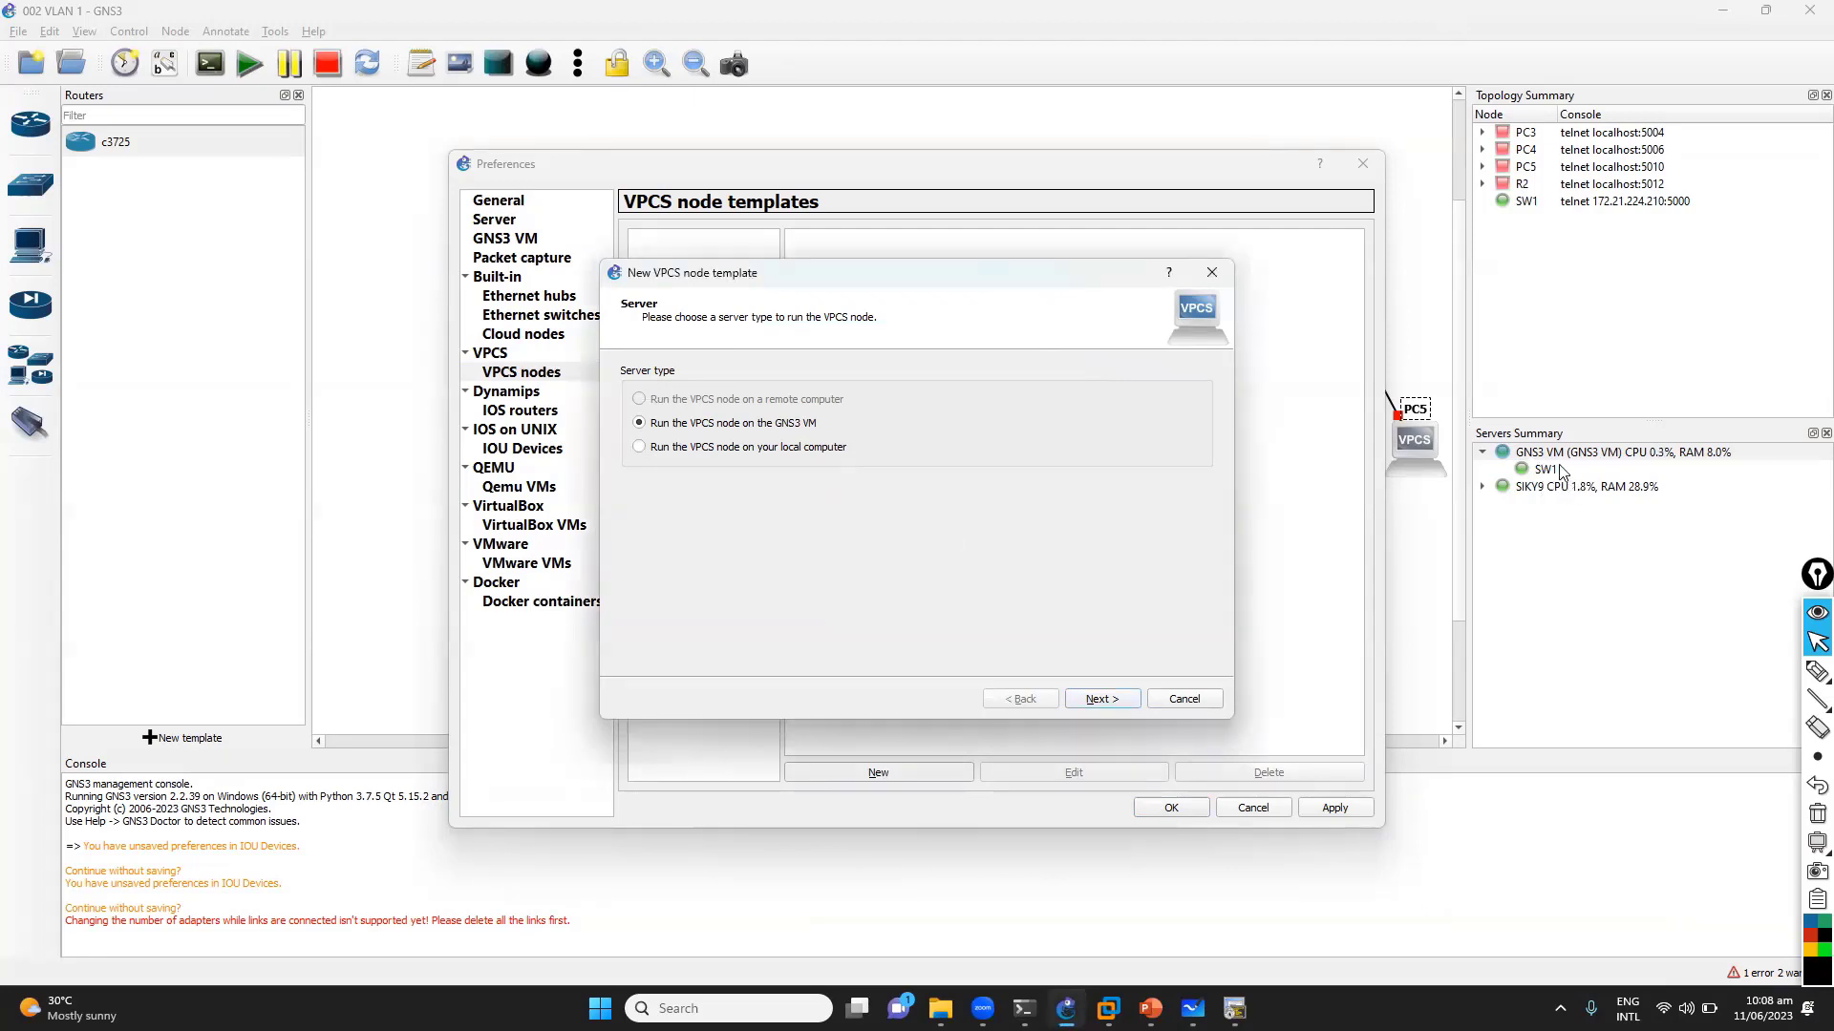
# Mark the local server entry in the Servers Summary with the pen, then leave annotation mode
pyautogui.click(1816, 671)
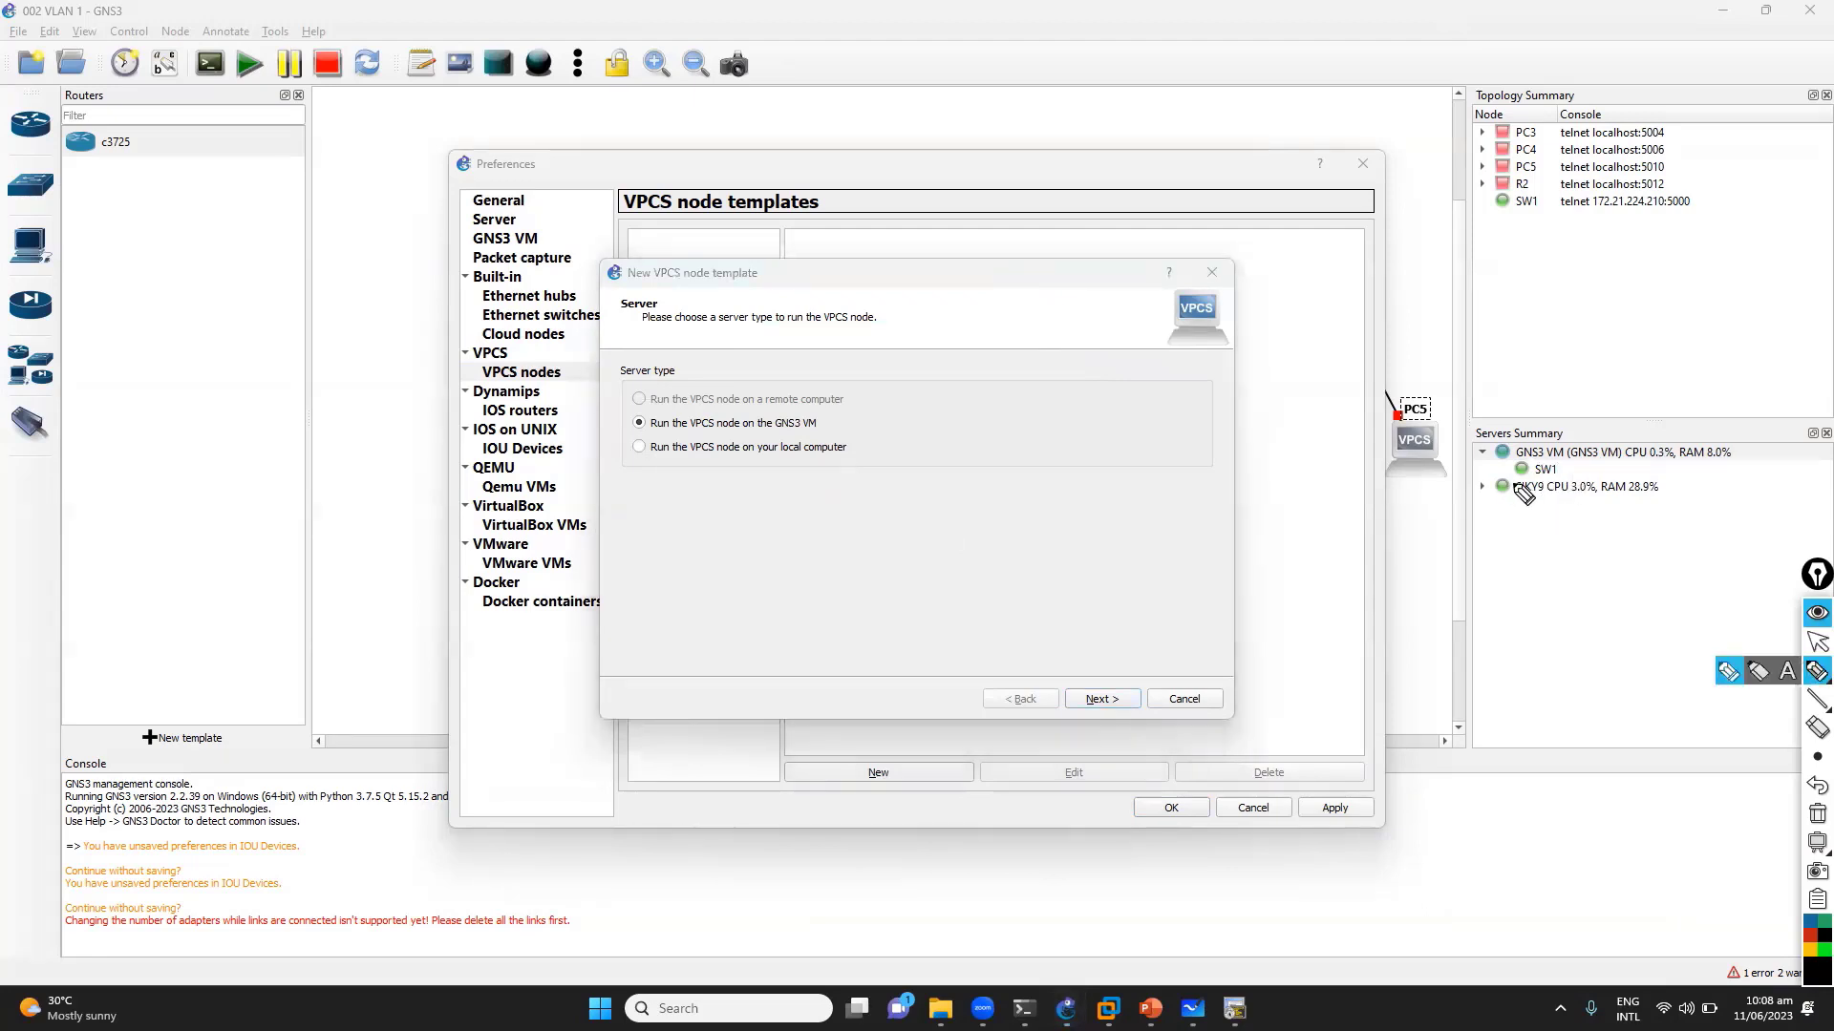
pyautogui.moveTo(1512, 487)
pyautogui.mouseDown()
pyautogui.moveTo(1478, 444)
pyautogui.moveTo(1601, 551)
pyautogui.mouseUp()
pyautogui.press('Escape')
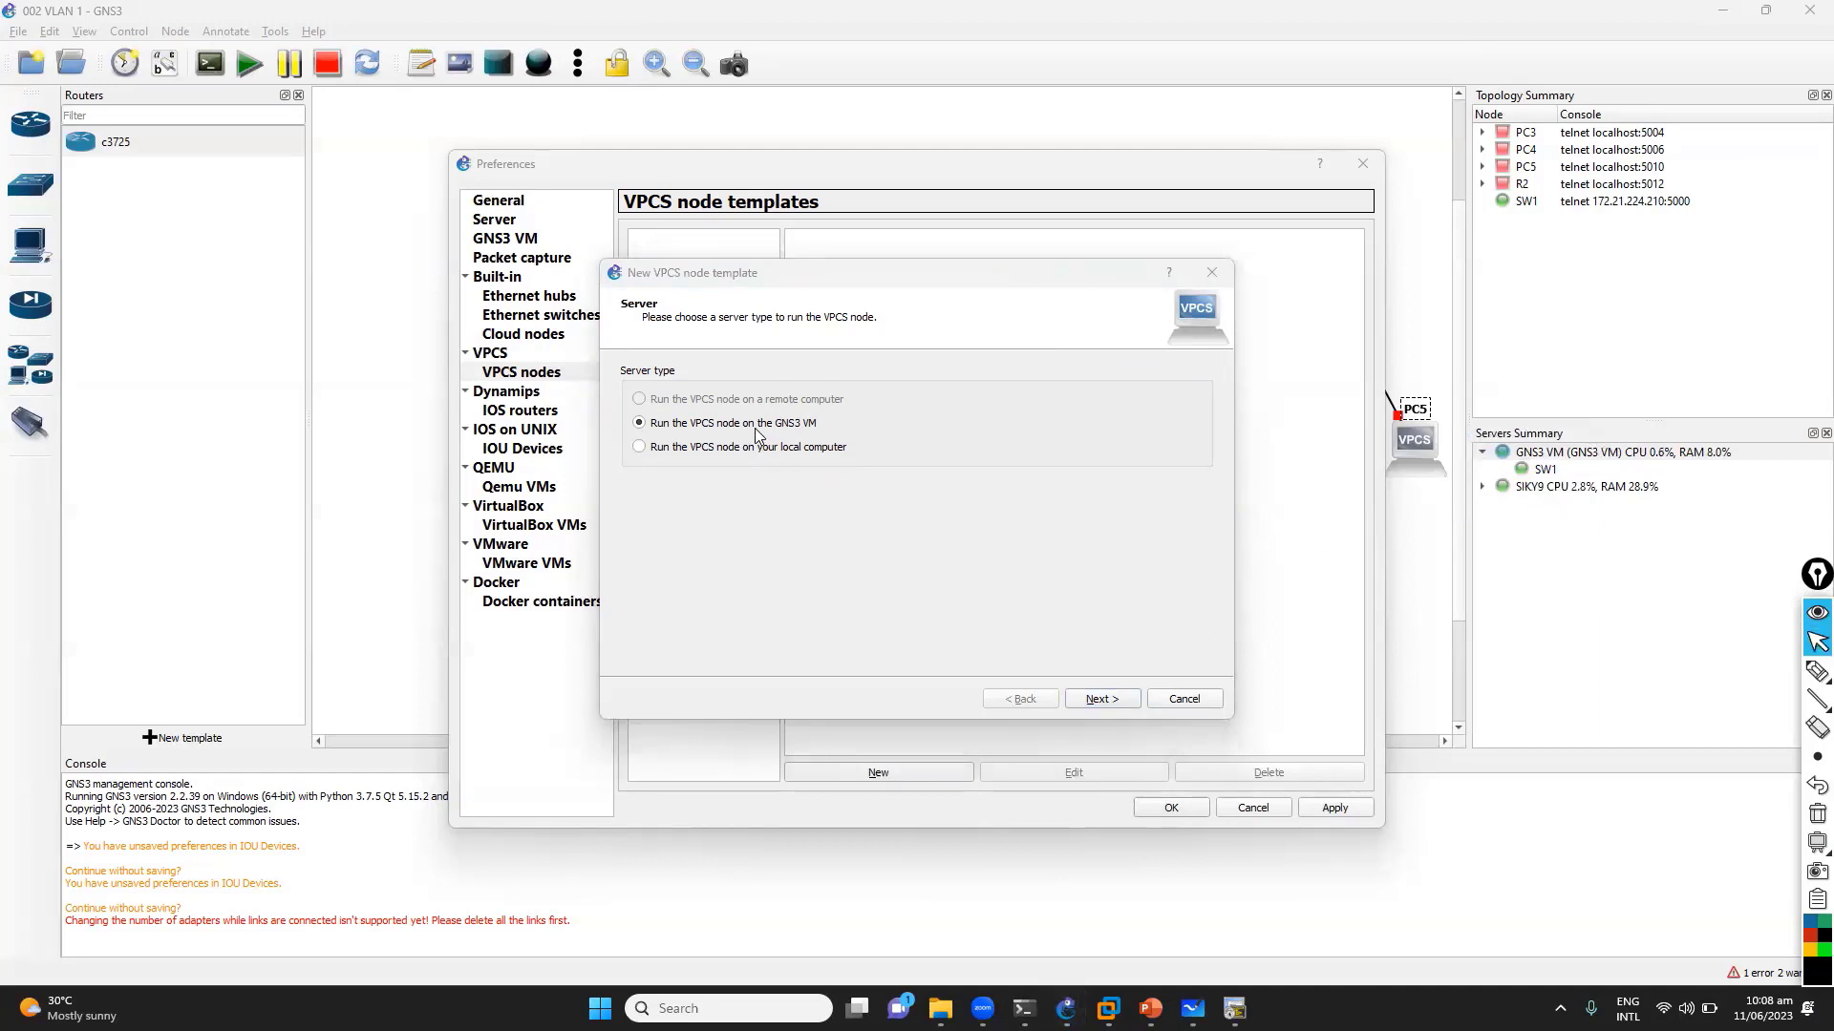
# Name the VPCS template PC1, finish it, and apply and close the preferences
pyautogui.click(1101, 700)
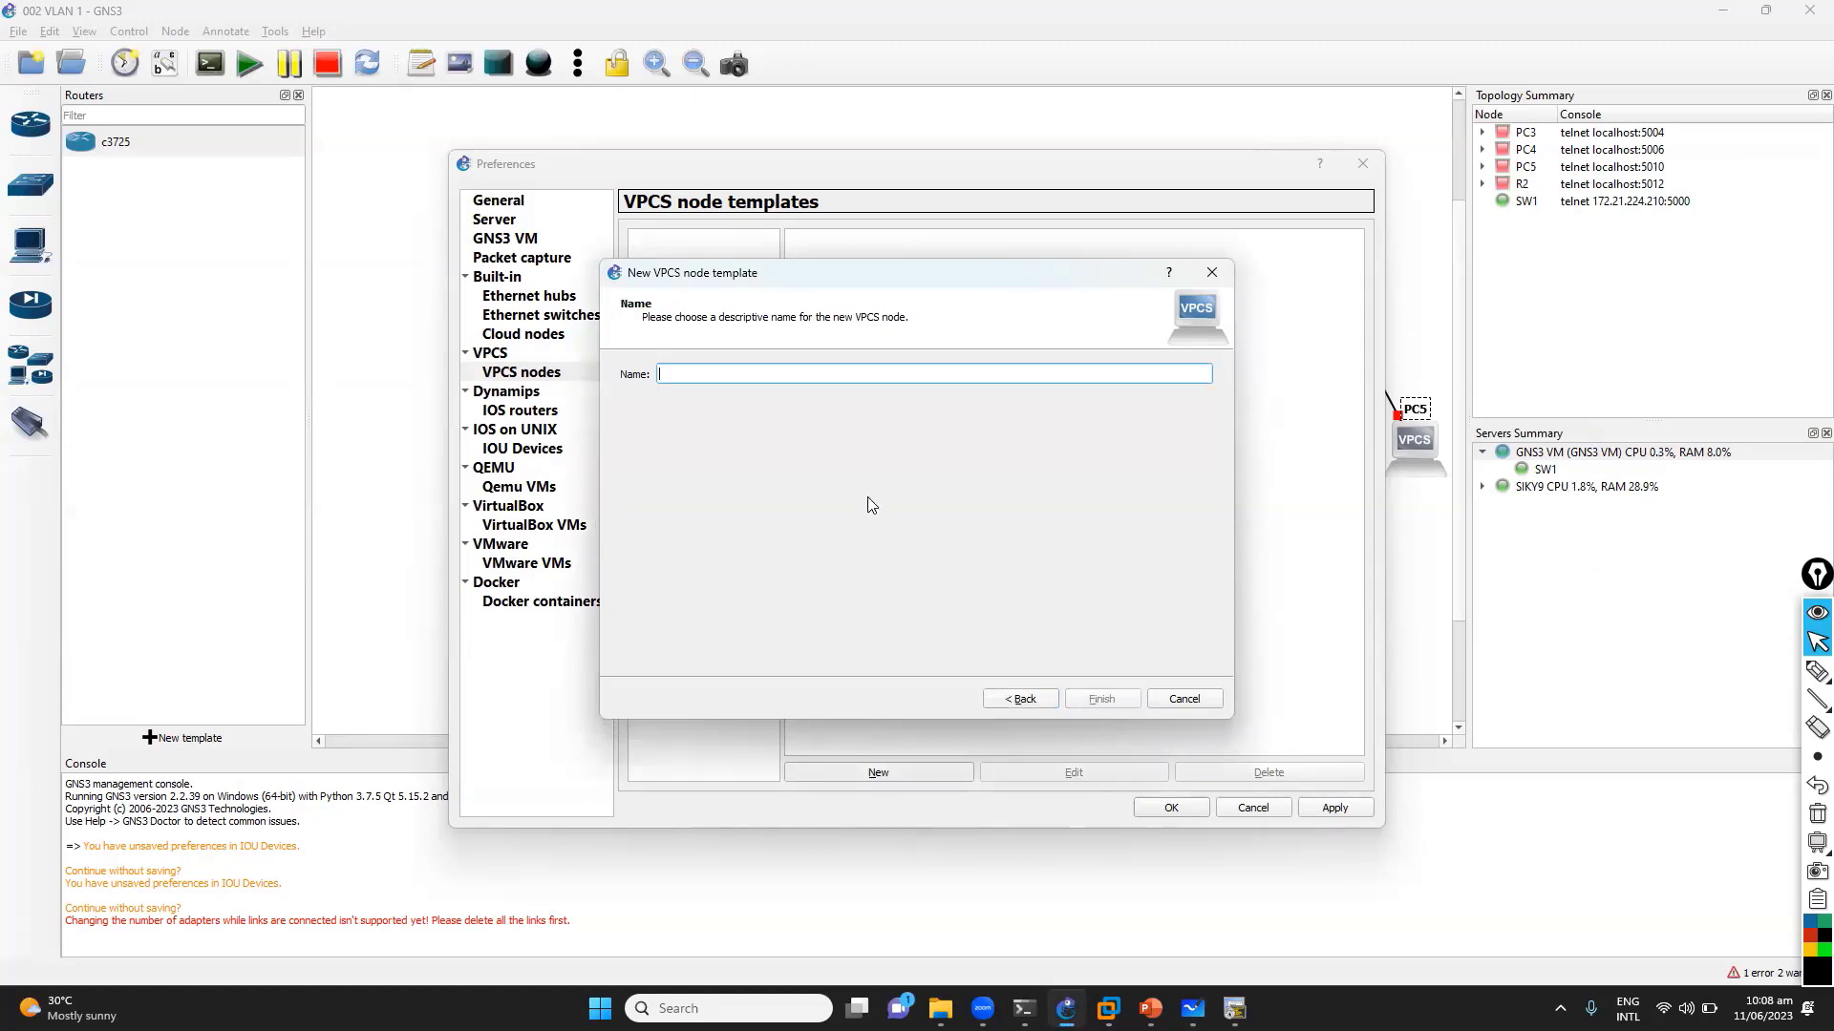
pyautogui.write('PC1')
pyautogui.click(1100, 699)
pyautogui.click(1332, 808)
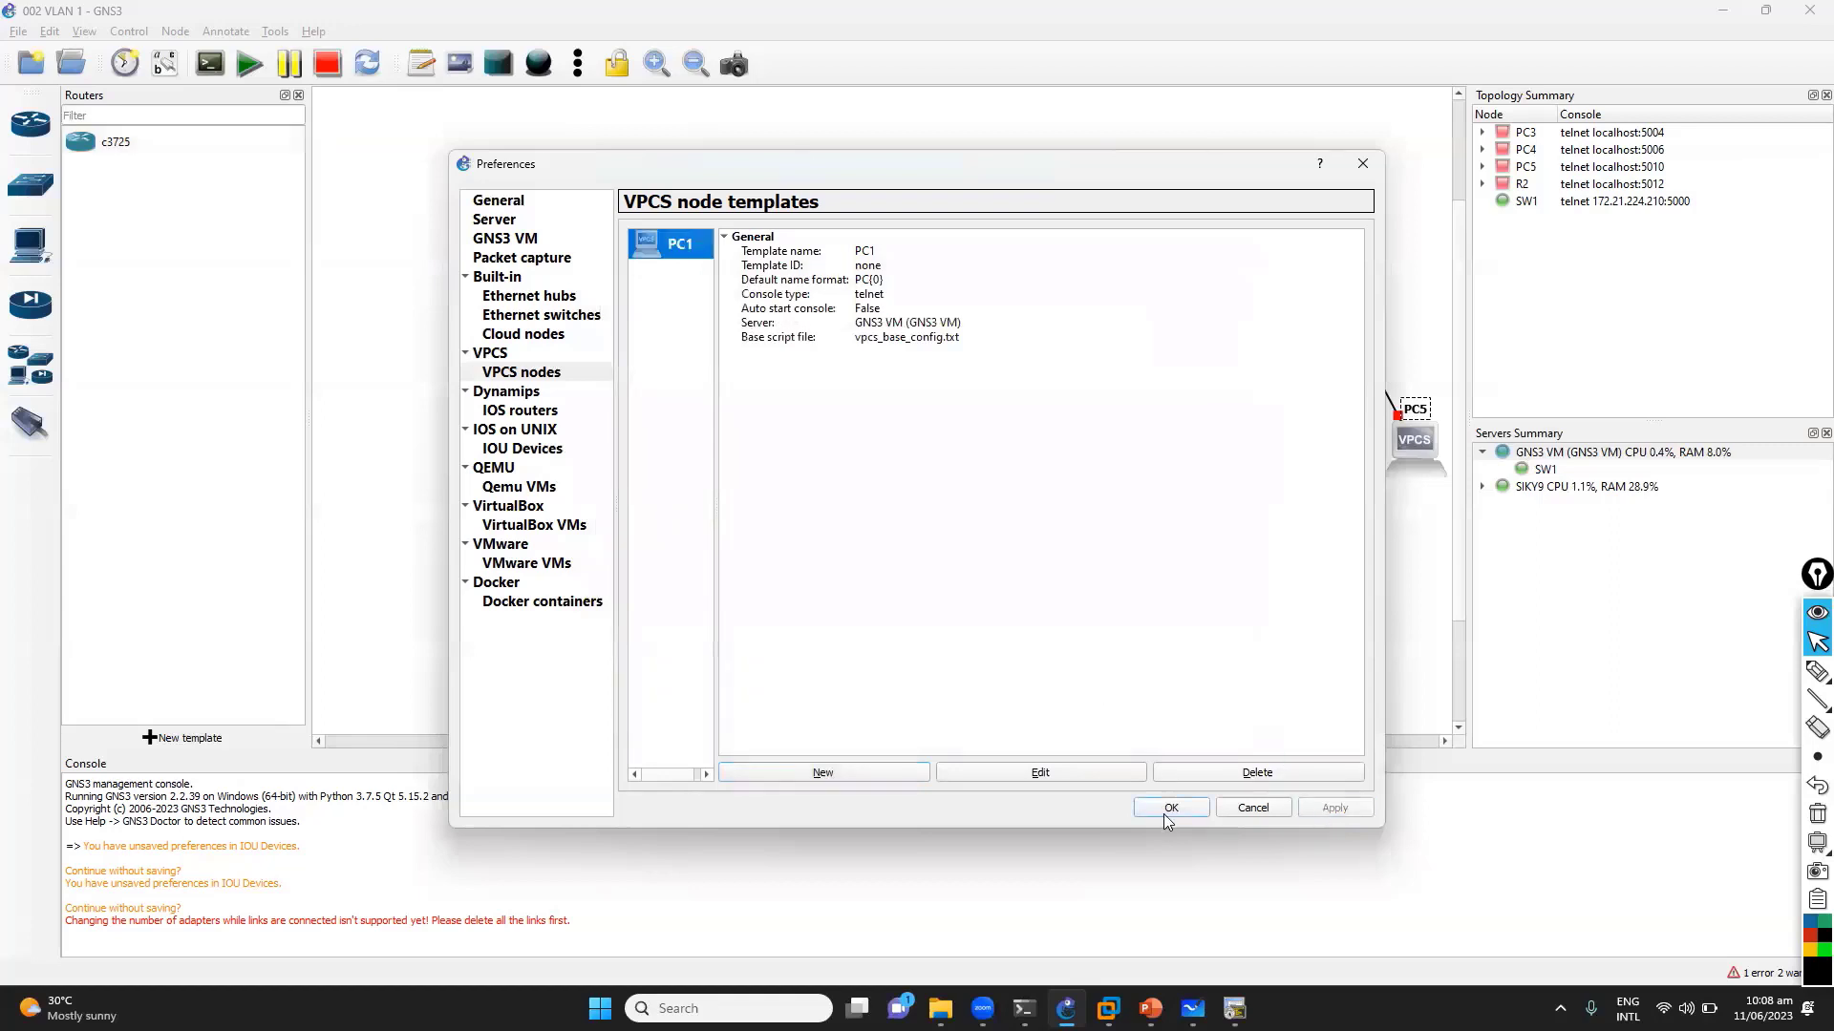
pyautogui.click(1169, 808)
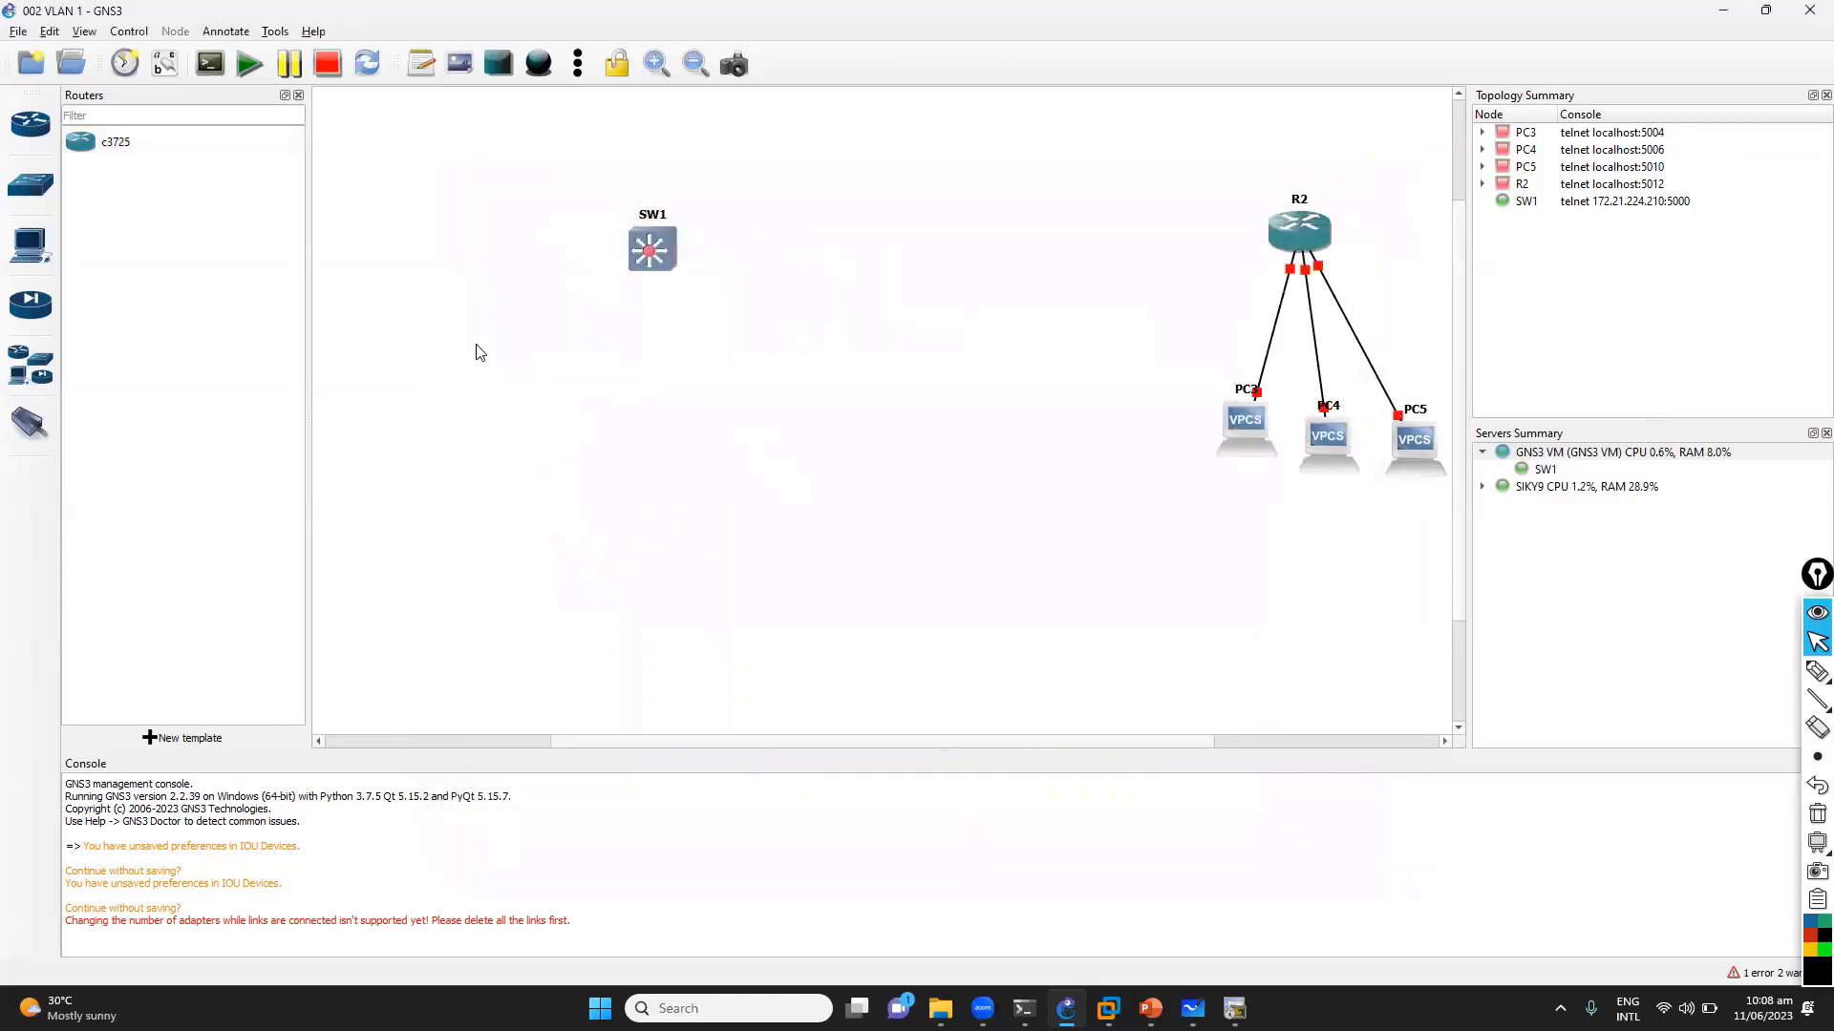
# Place two PC1 end devices side by side at the canvas's lower left and move SW1 up above them
pyautogui.click(30, 244)
pyautogui.moveTo(110, 143); pyautogui.dragTo(535, 392)
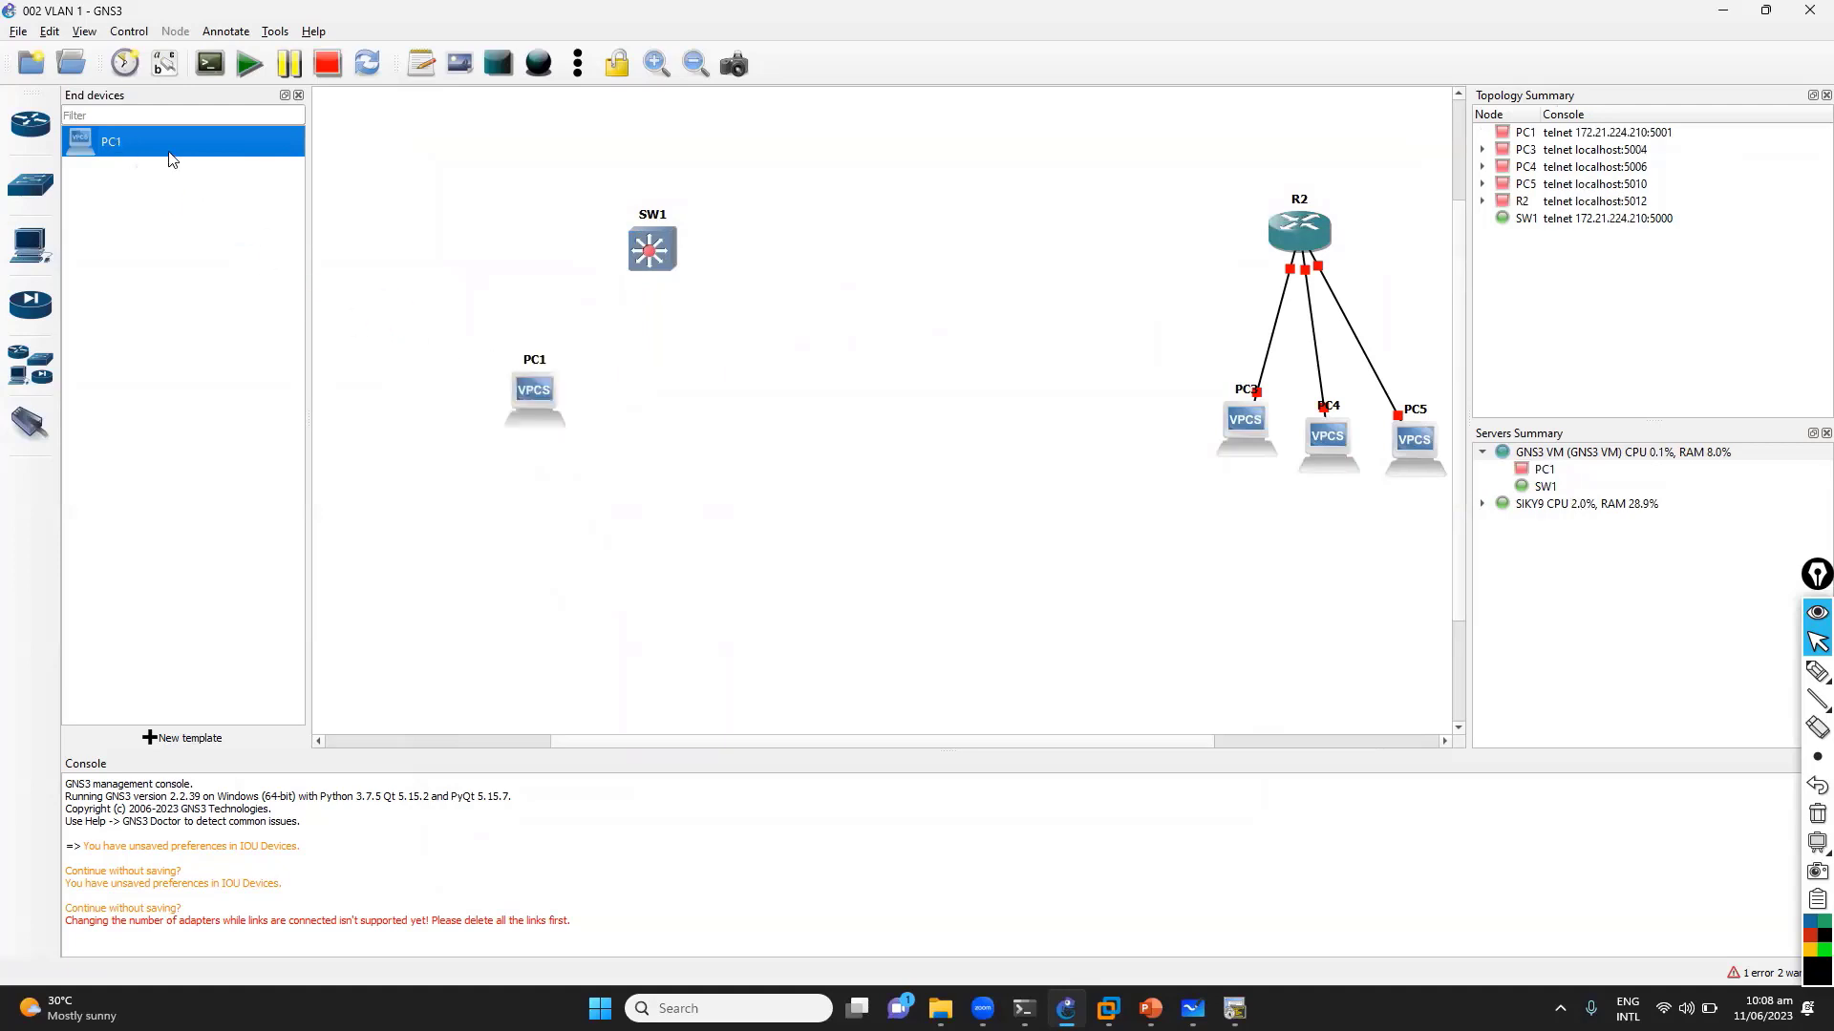
pyautogui.moveTo(172, 160); pyautogui.dragTo(632, 420)
pyautogui.moveTo(438, 351); pyautogui.dragTo(676, 503)
pyautogui.moveTo(644, 431); pyautogui.dragTo(523, 424)
pyautogui.moveTo(645, 264); pyautogui.dragTo(615, 196)
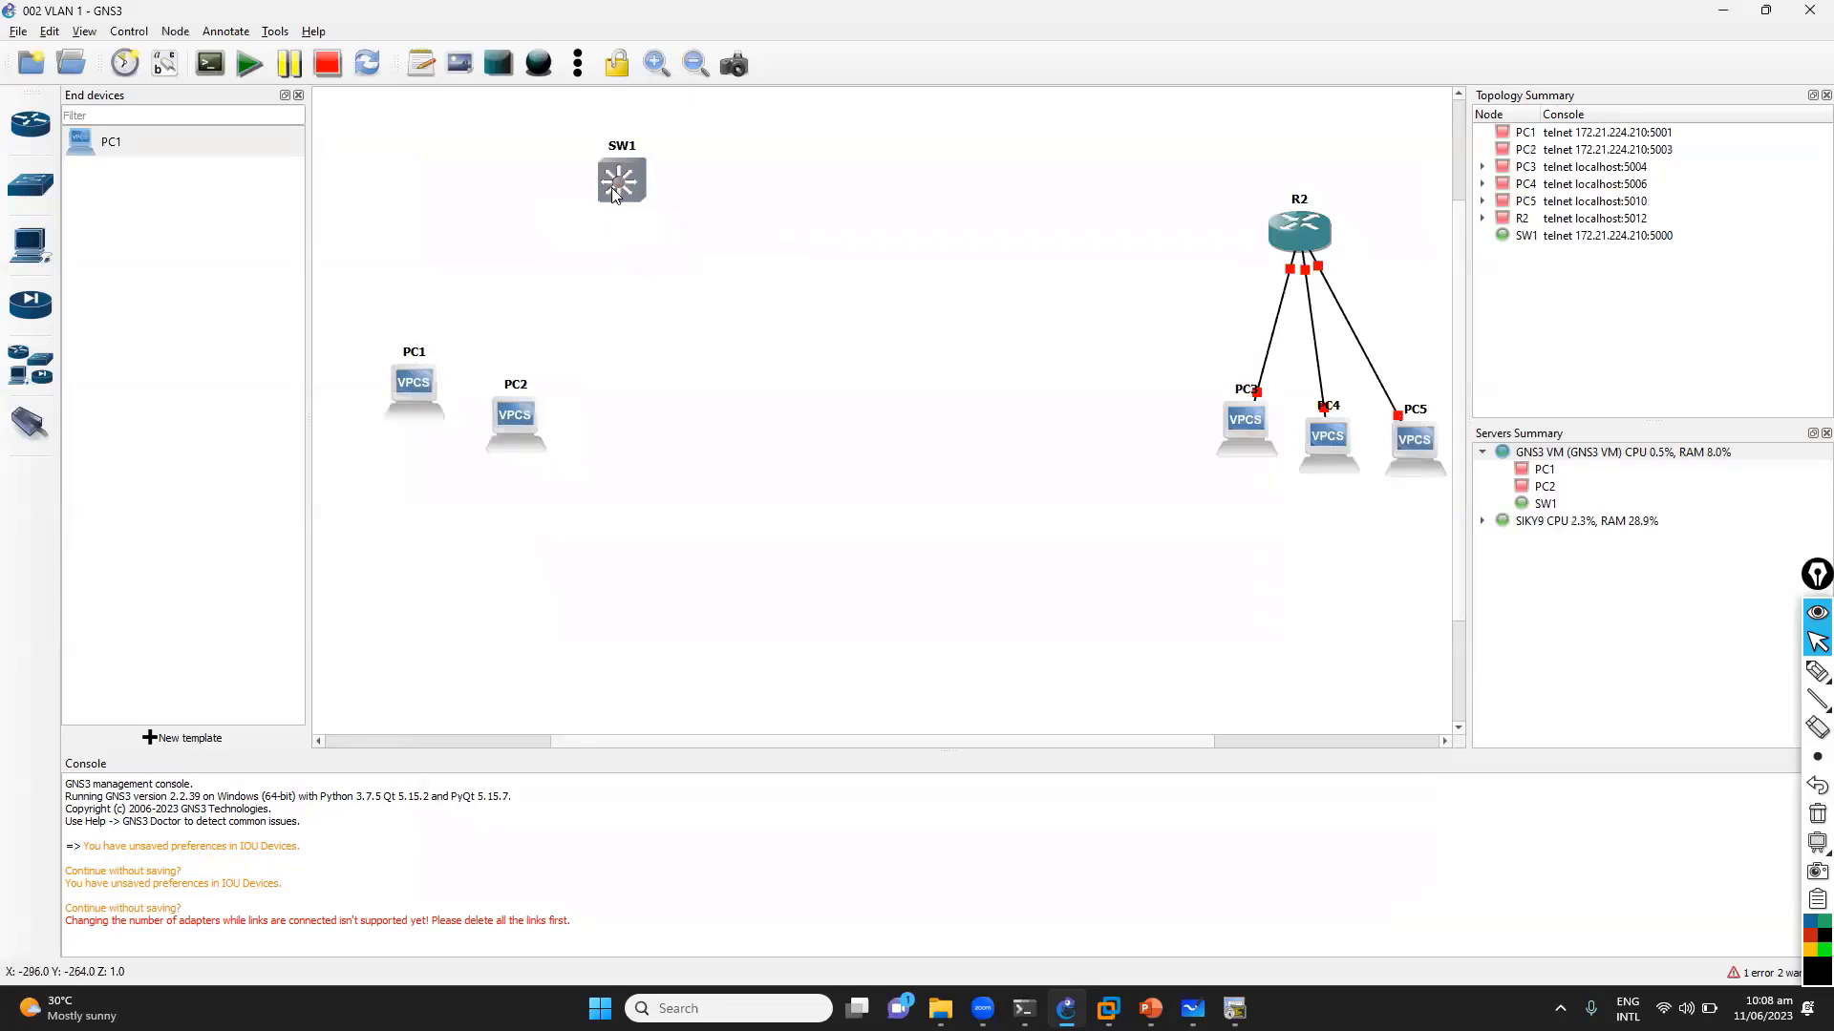
# Place two more PC1 end devices side by side on the canvas, right of PC2
pyautogui.moveTo(107, 146); pyautogui.dragTo(712, 401)
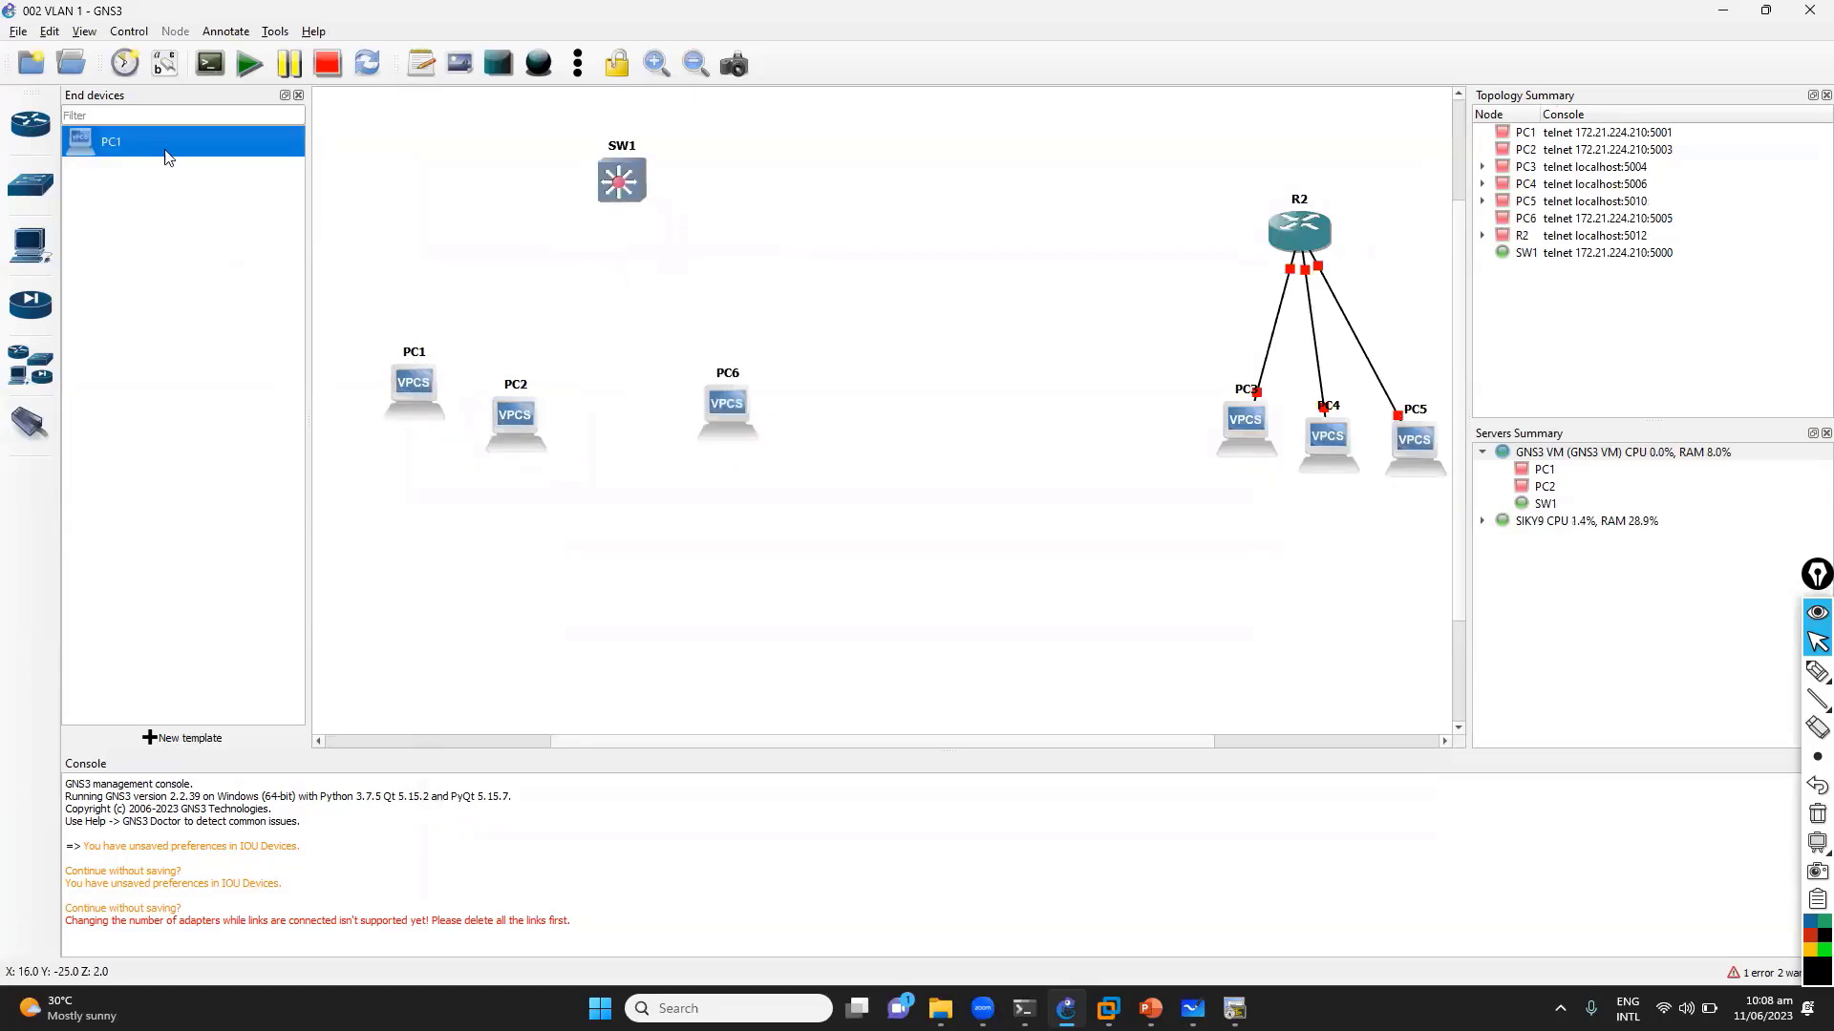
pyautogui.moveTo(167, 158); pyautogui.dragTo(808, 416)
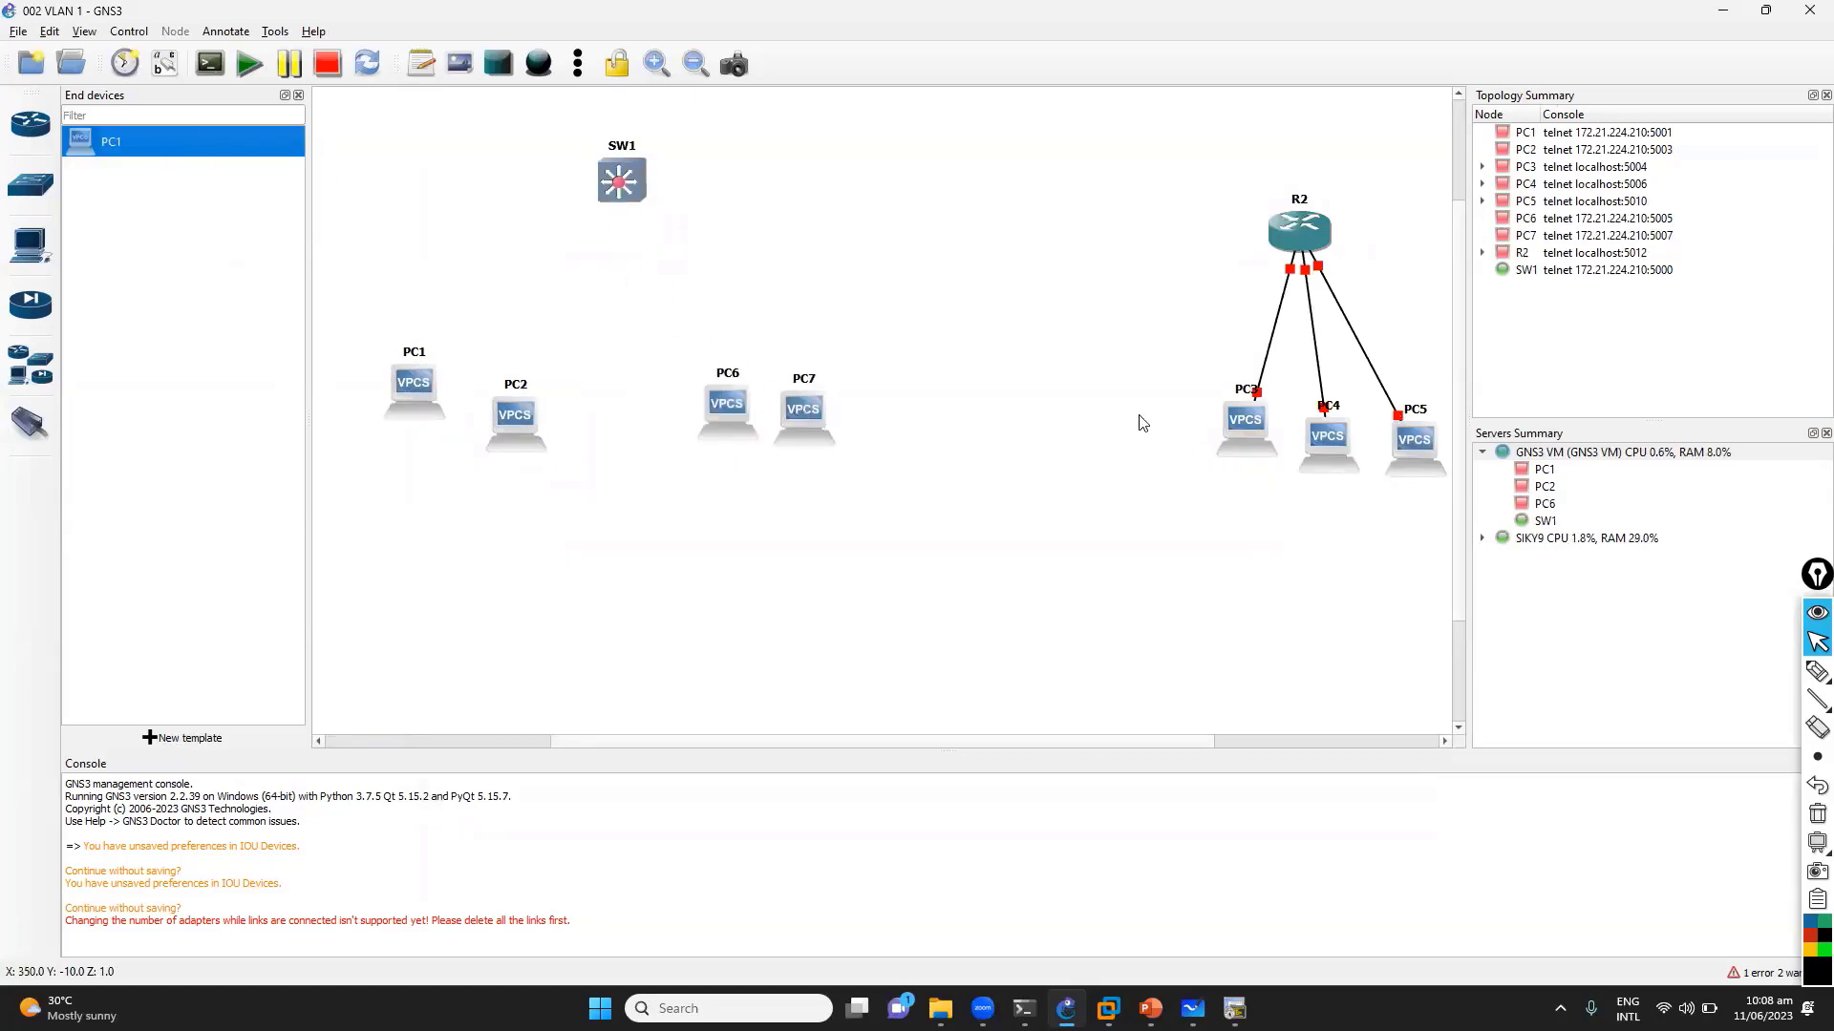
# Delete the three VPCS nodes connected to R2 from the topology
pyautogui.moveTo(1131, 375); pyautogui.dragTo(1524, 577)
pyautogui.press('Delete')
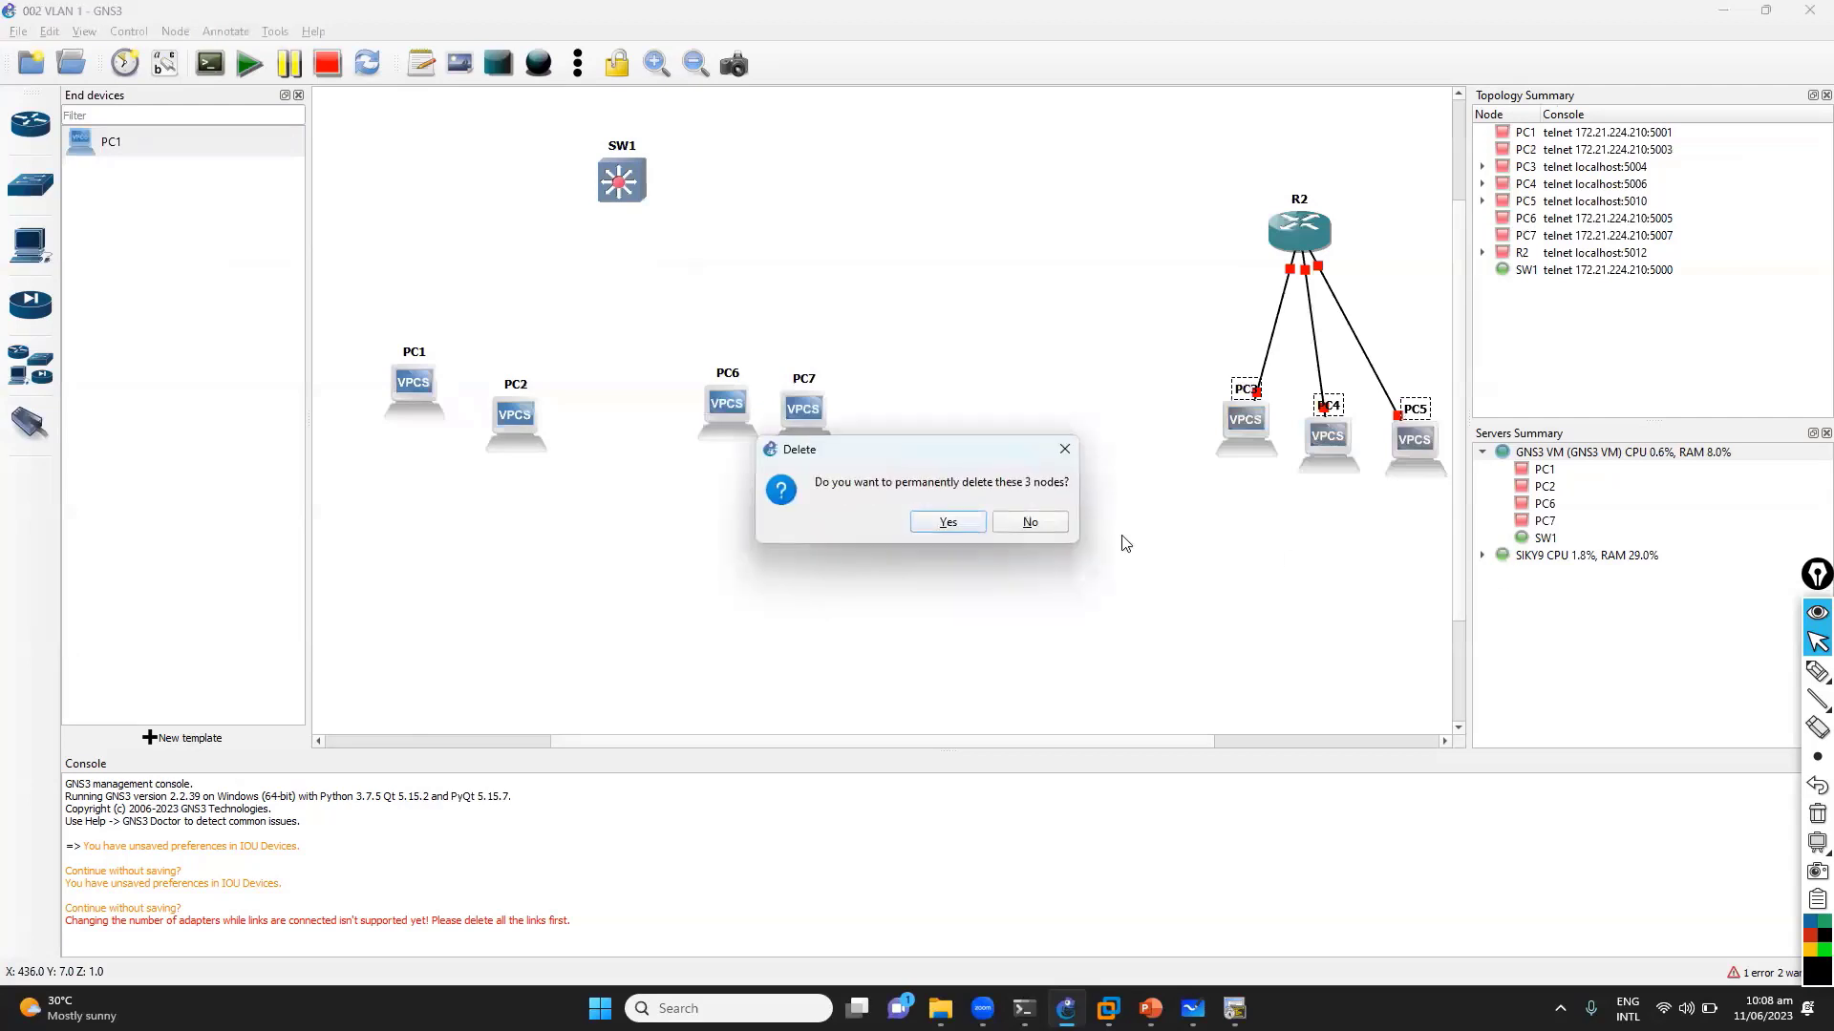
pyautogui.click(948, 523)
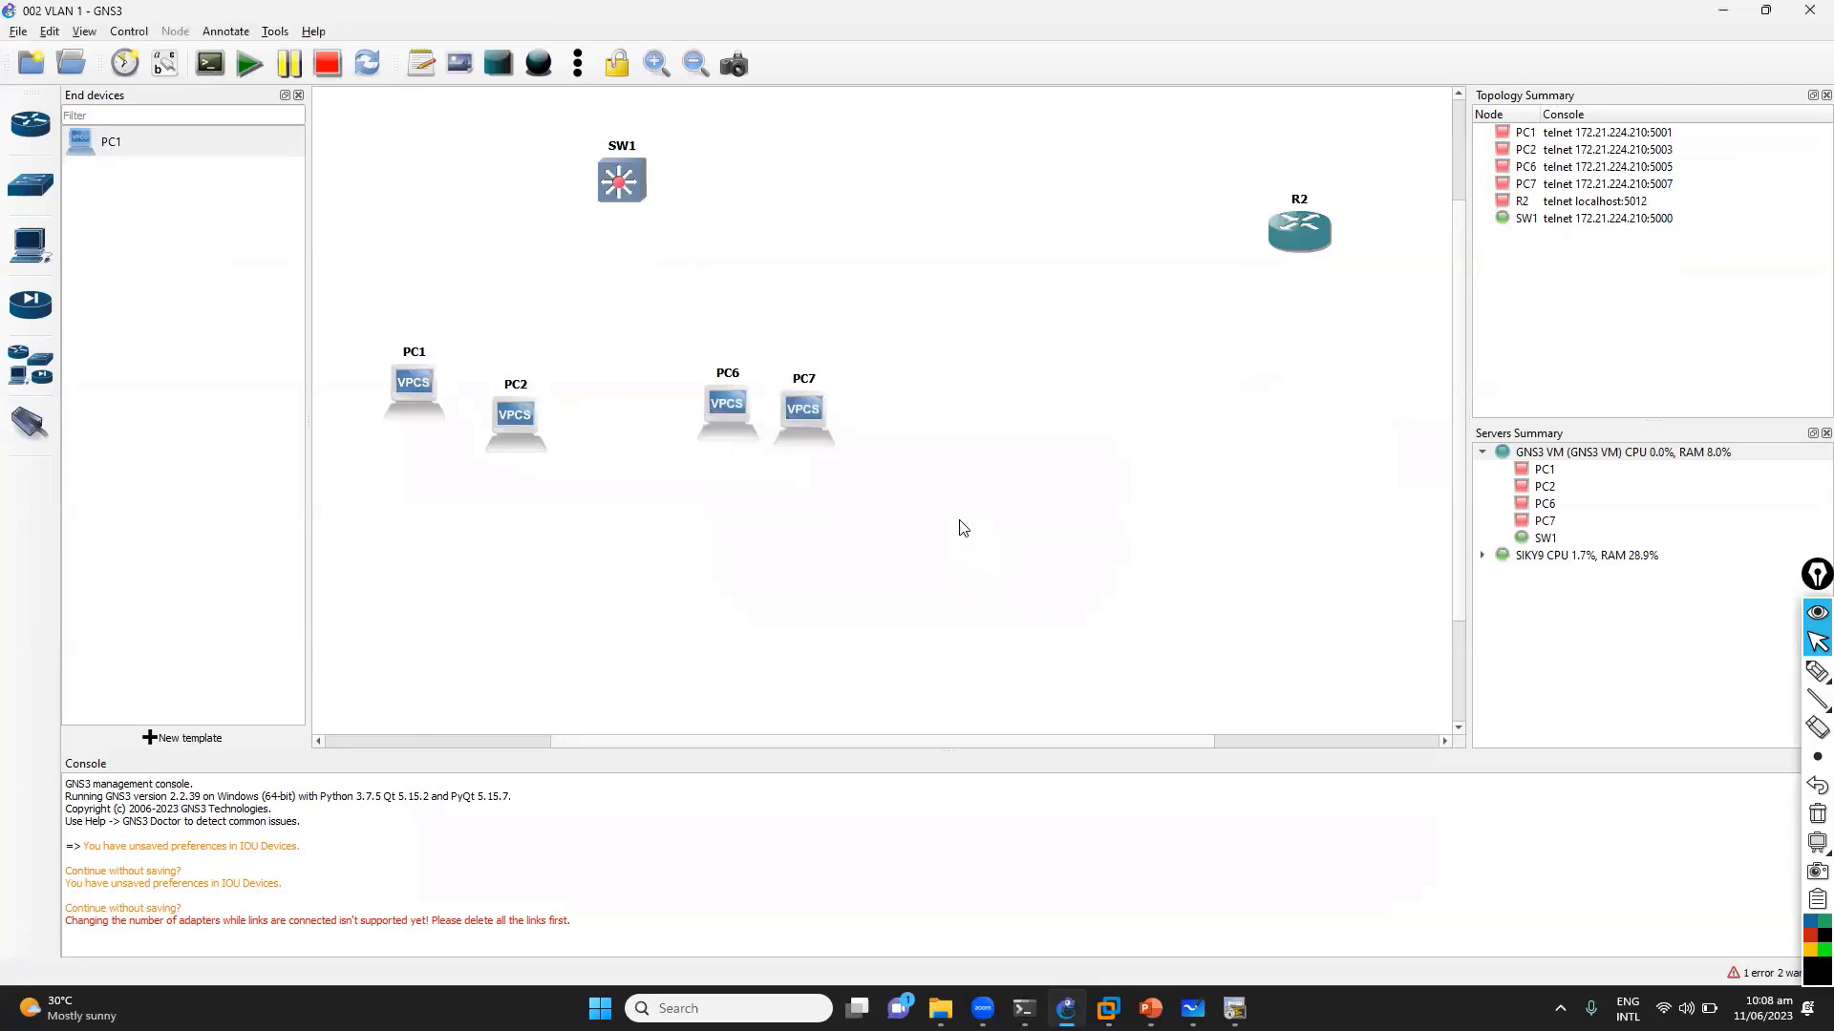
# Delete PC6 and PC7 and place two new PC1 end devices in their place, right of PC2
pyautogui.moveTo(669, 325); pyautogui.dragTo(1108, 657)
pyautogui.press('Delete')
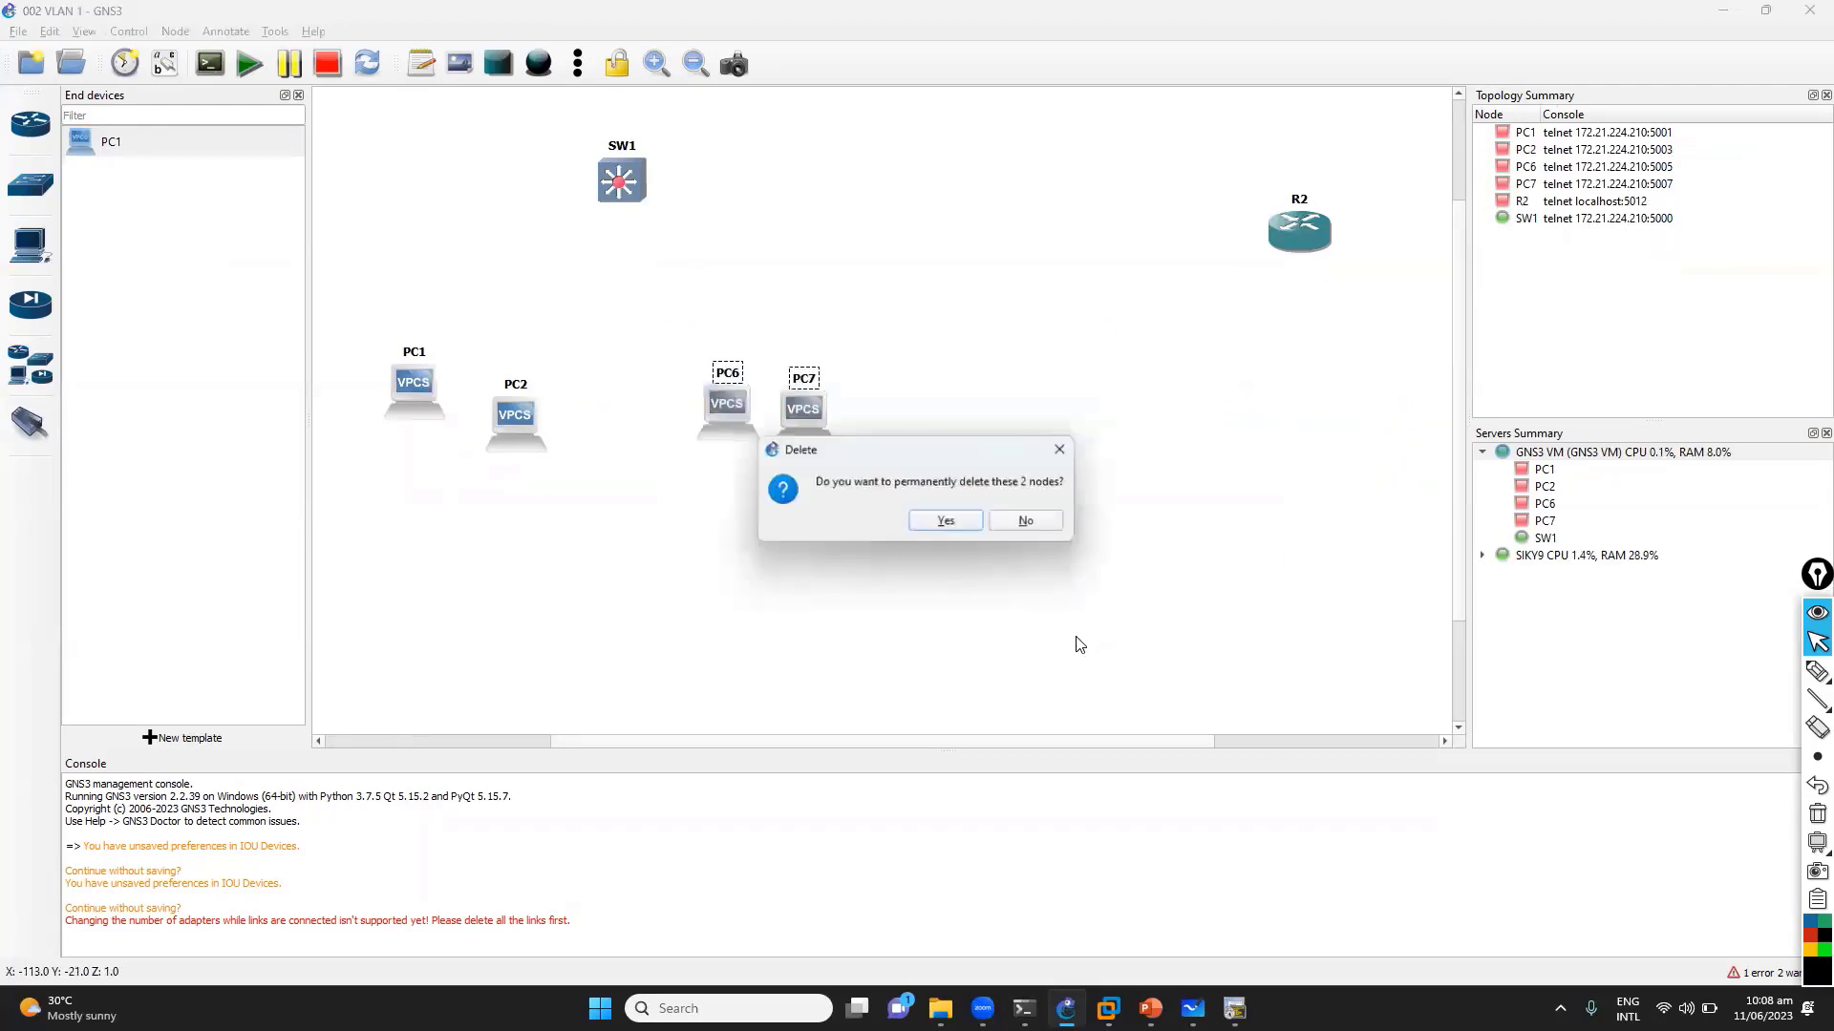
pyautogui.press('Return')
pyautogui.moveTo(182, 154); pyautogui.dragTo(649, 435)
pyautogui.moveTo(216, 142); pyautogui.dragTo(755, 444)
# Link SW1's Ethernet0/1 to PC1 and its Ethernet0/2 to PC2, using Ethernet0 on each PC
pyautogui.click(29, 423)
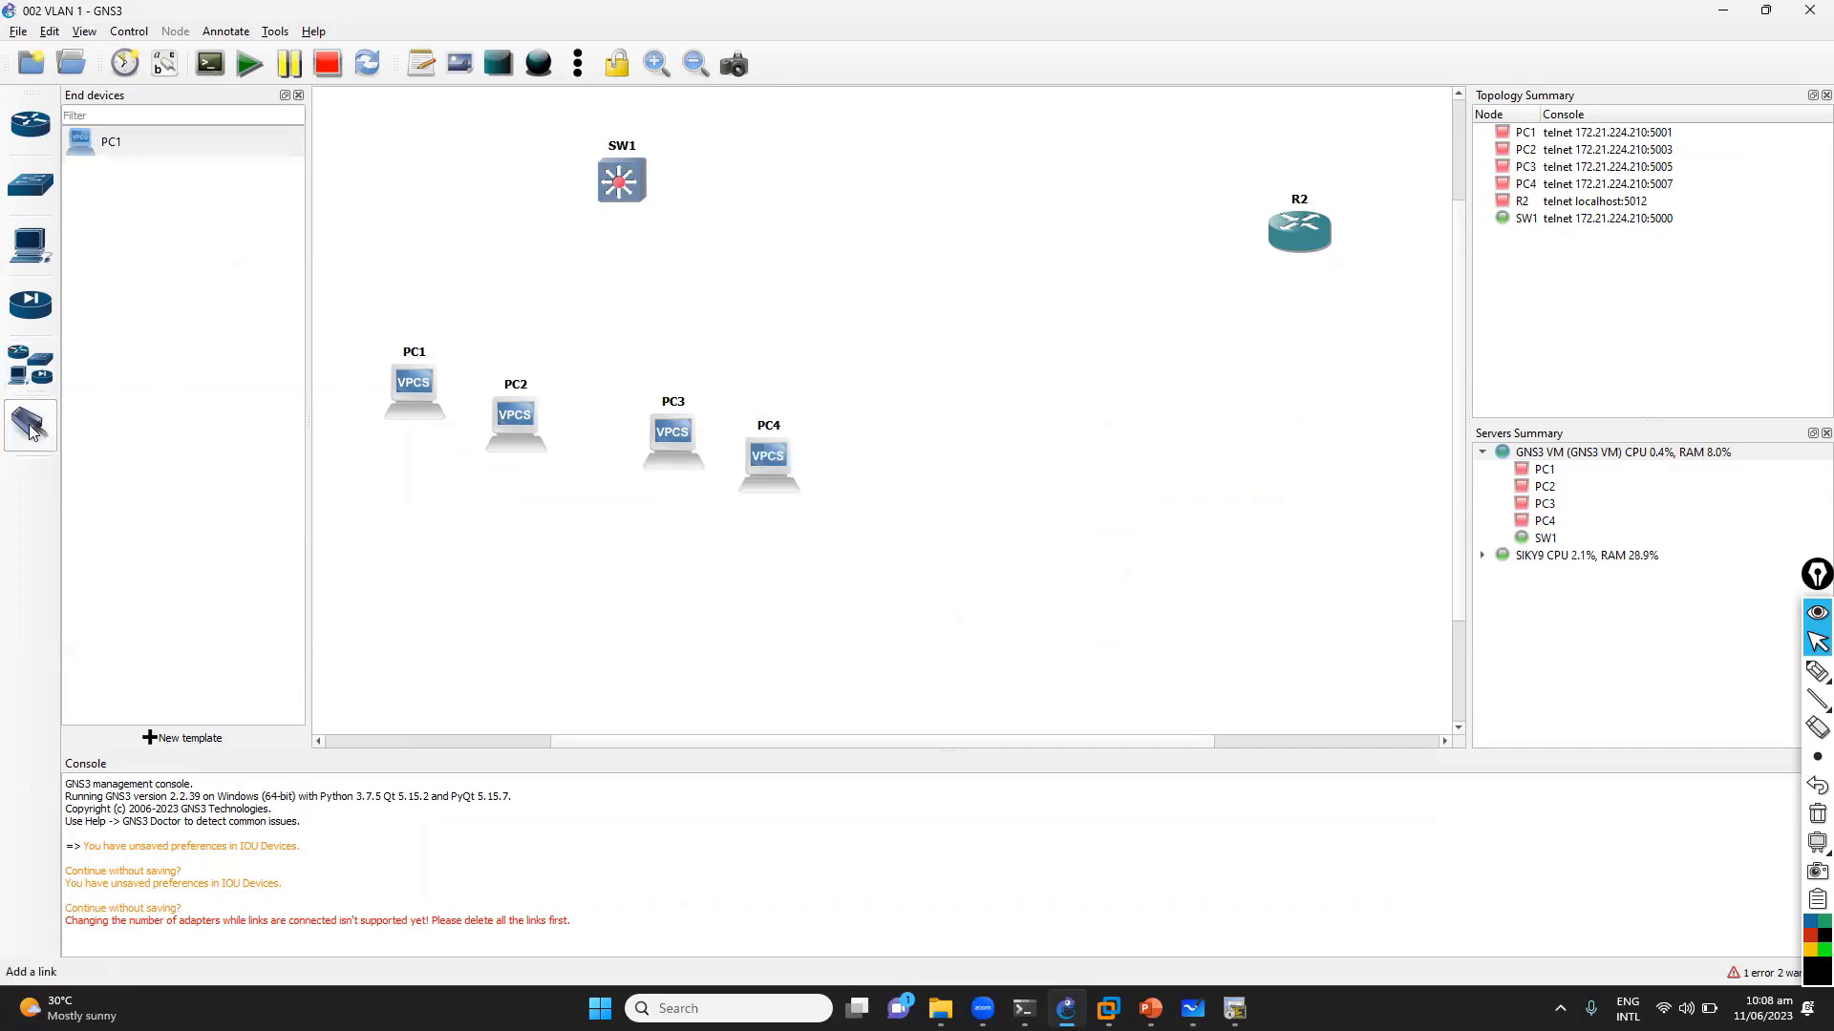
pyautogui.click(609, 181)
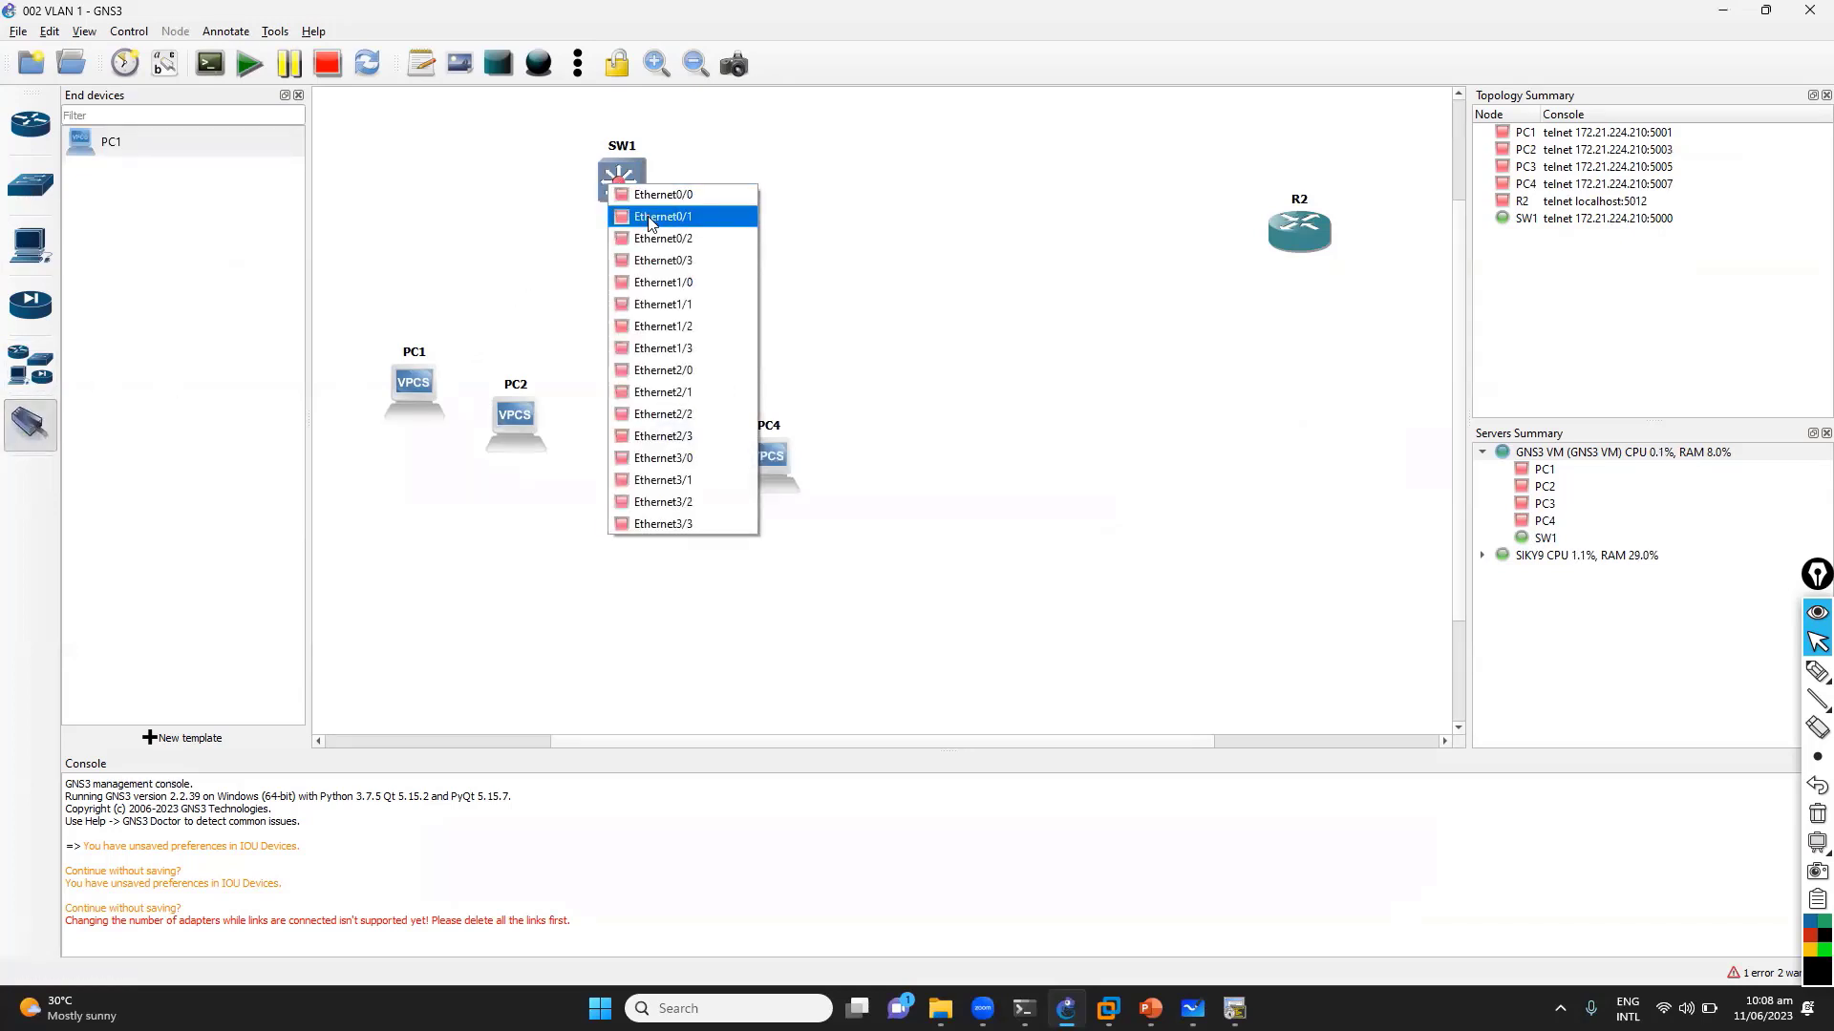
pyautogui.click(649, 217)
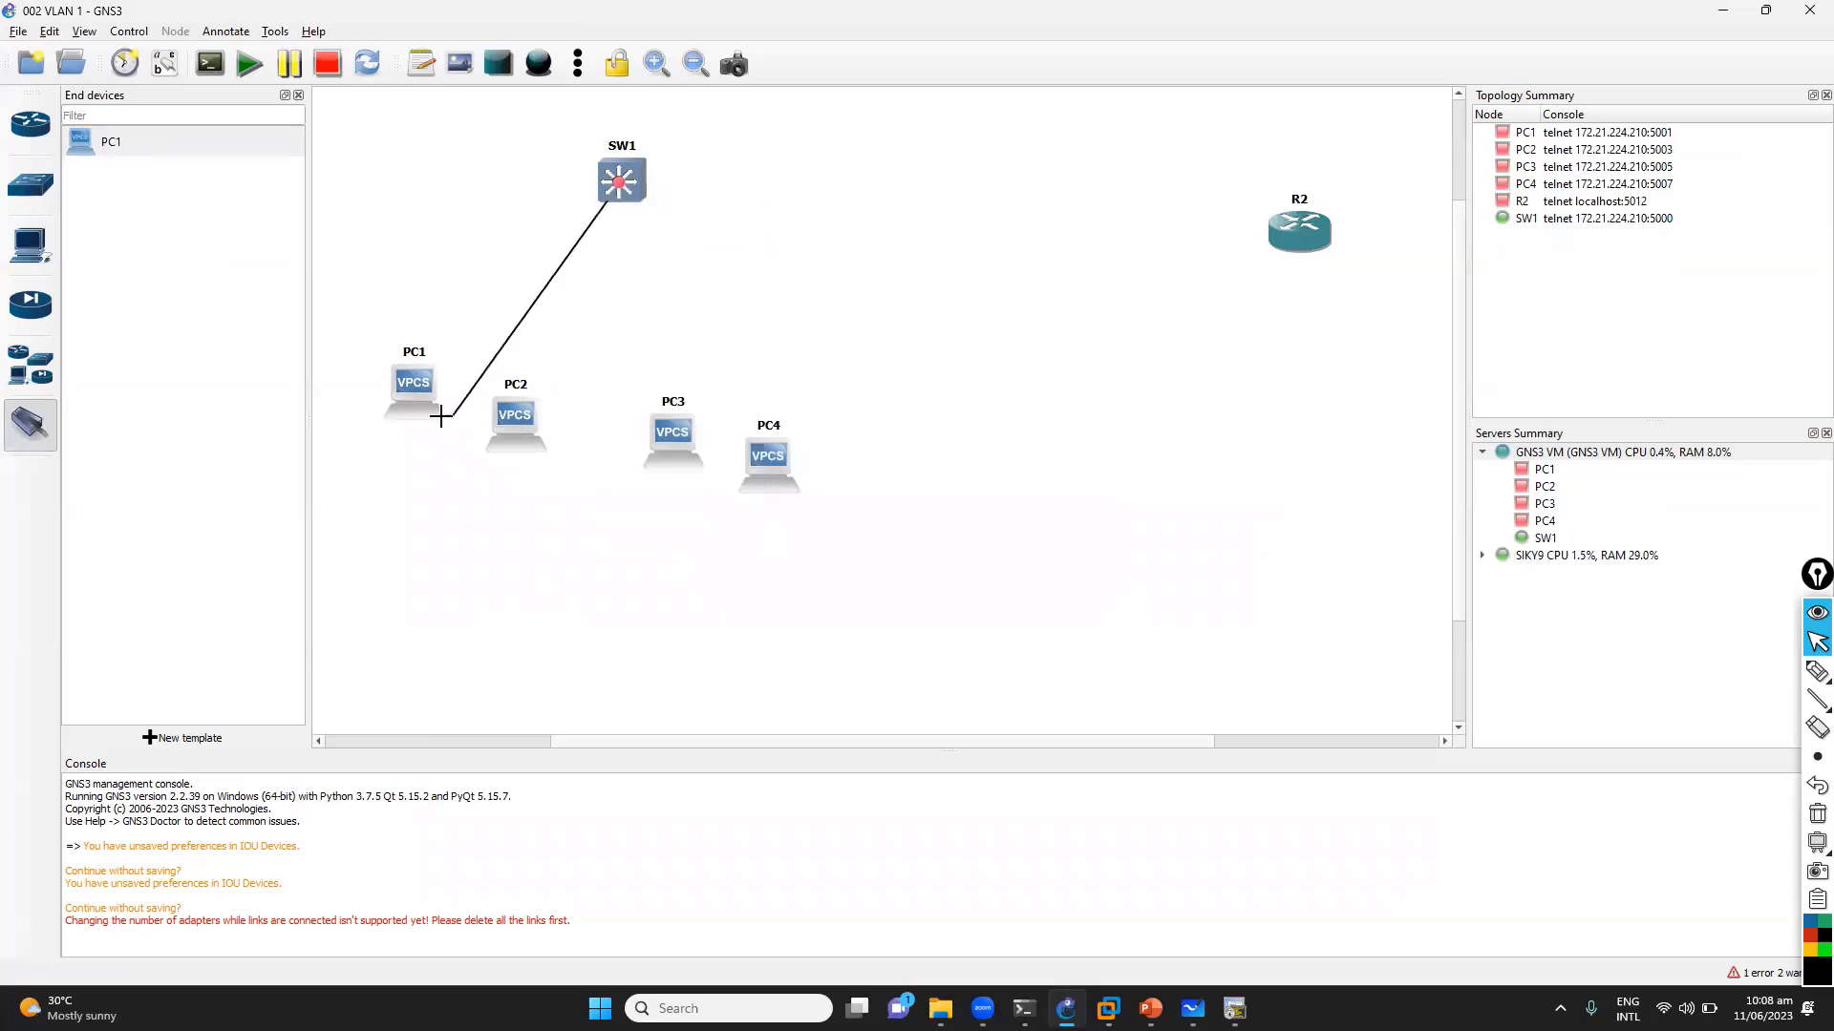
pyautogui.click(420, 387)
pyautogui.click(492, 397)
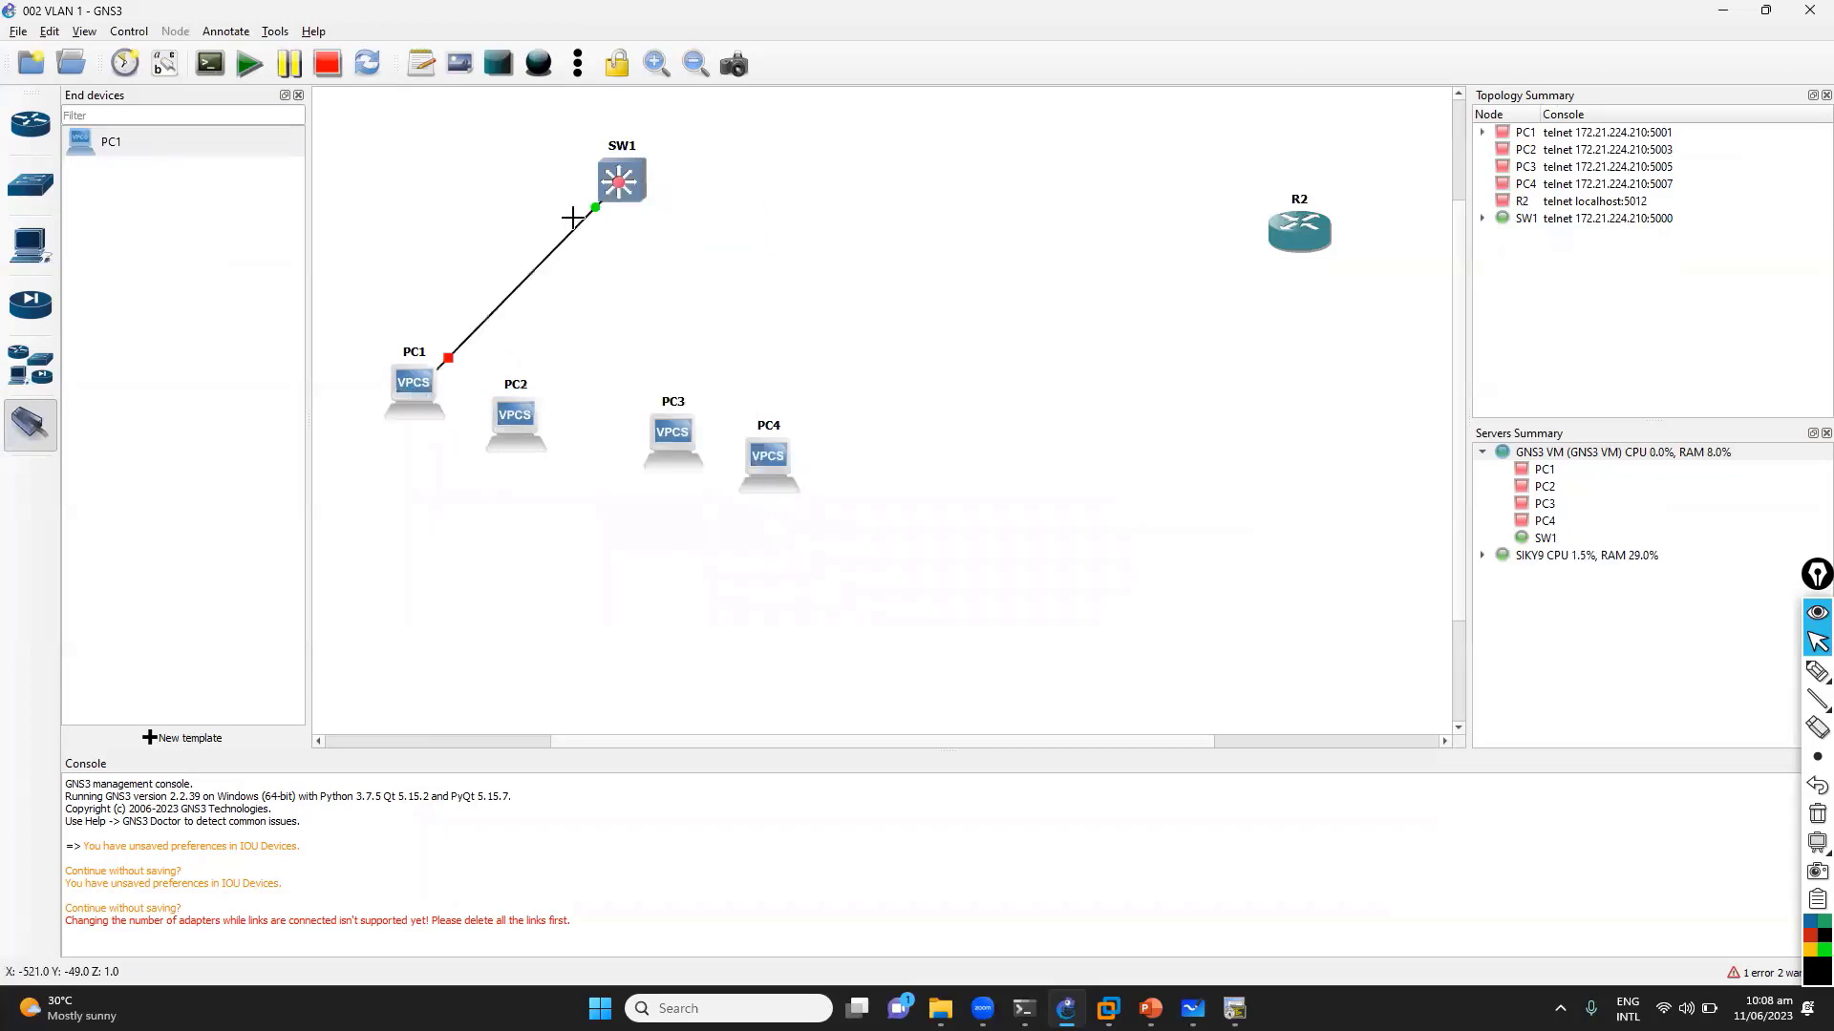
pyautogui.click(616, 183)
pyautogui.click(659, 235)
pyautogui.click(495, 422)
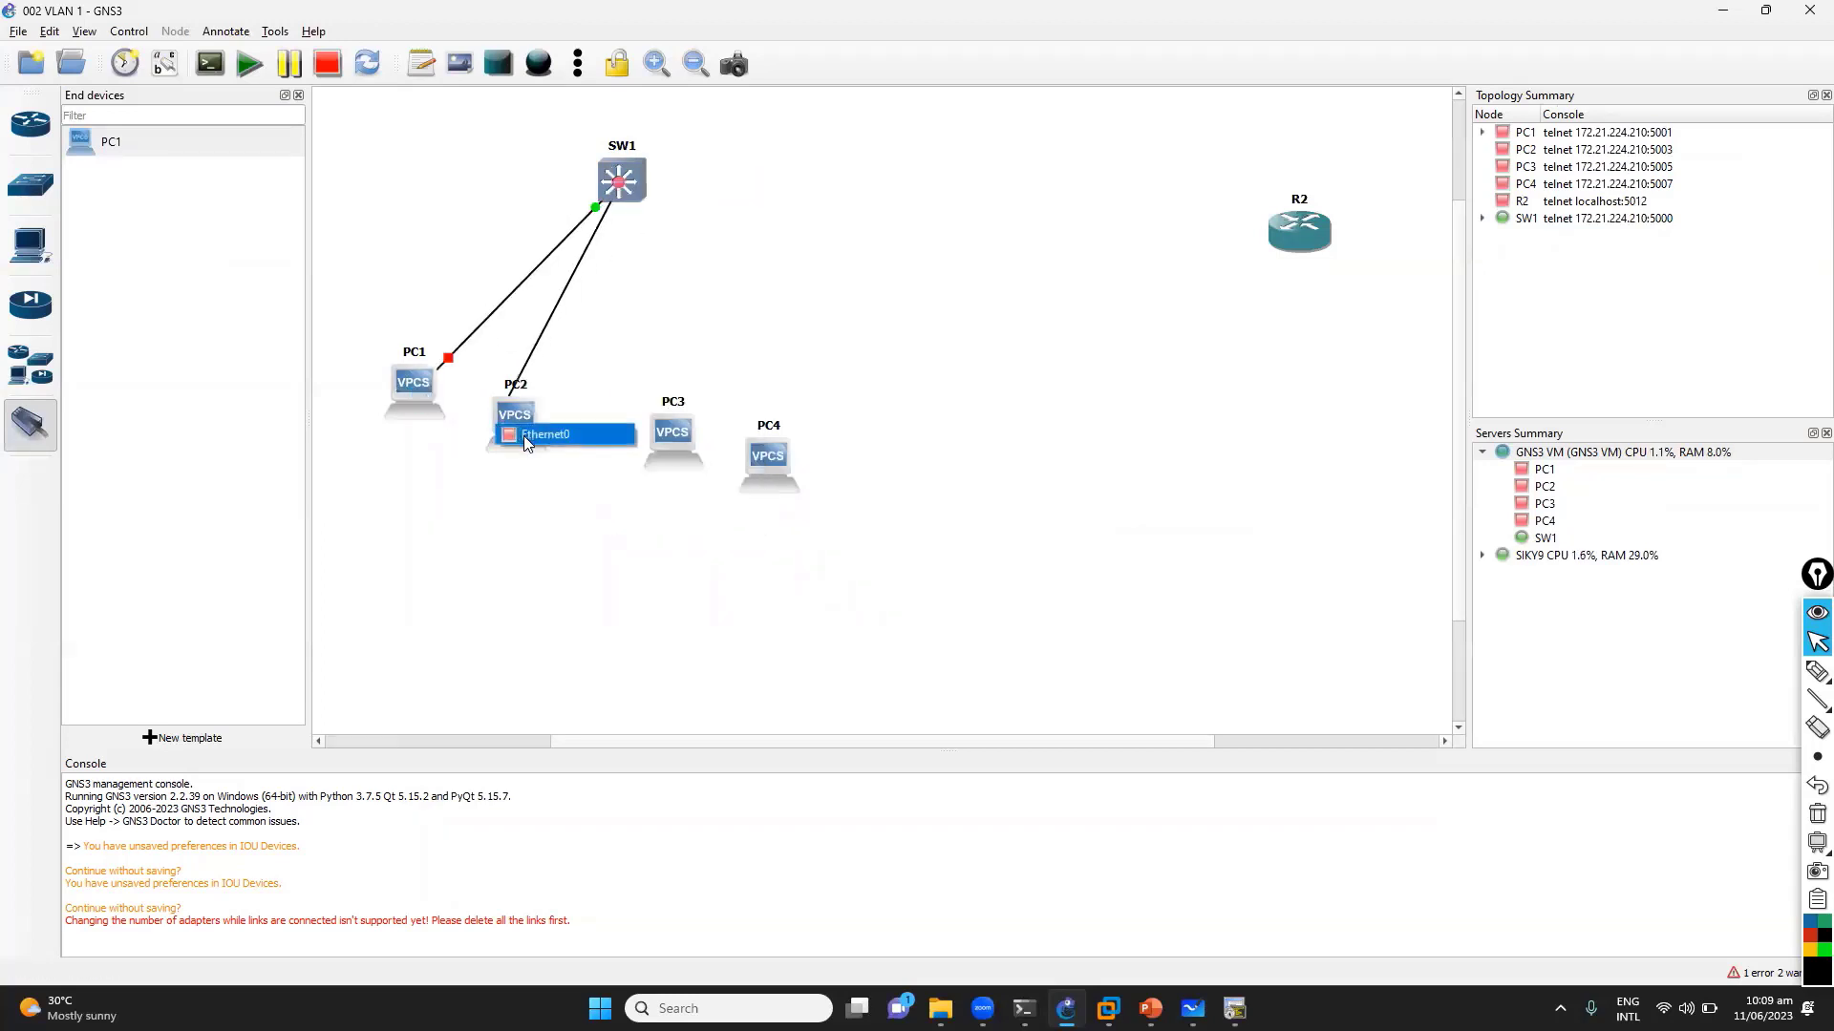
pyautogui.click(515, 432)
# Link SW1's Ethernet1/1 to PC3 and its Ethernet1/2 to PC4, then finish adding links
pyautogui.click(620, 180)
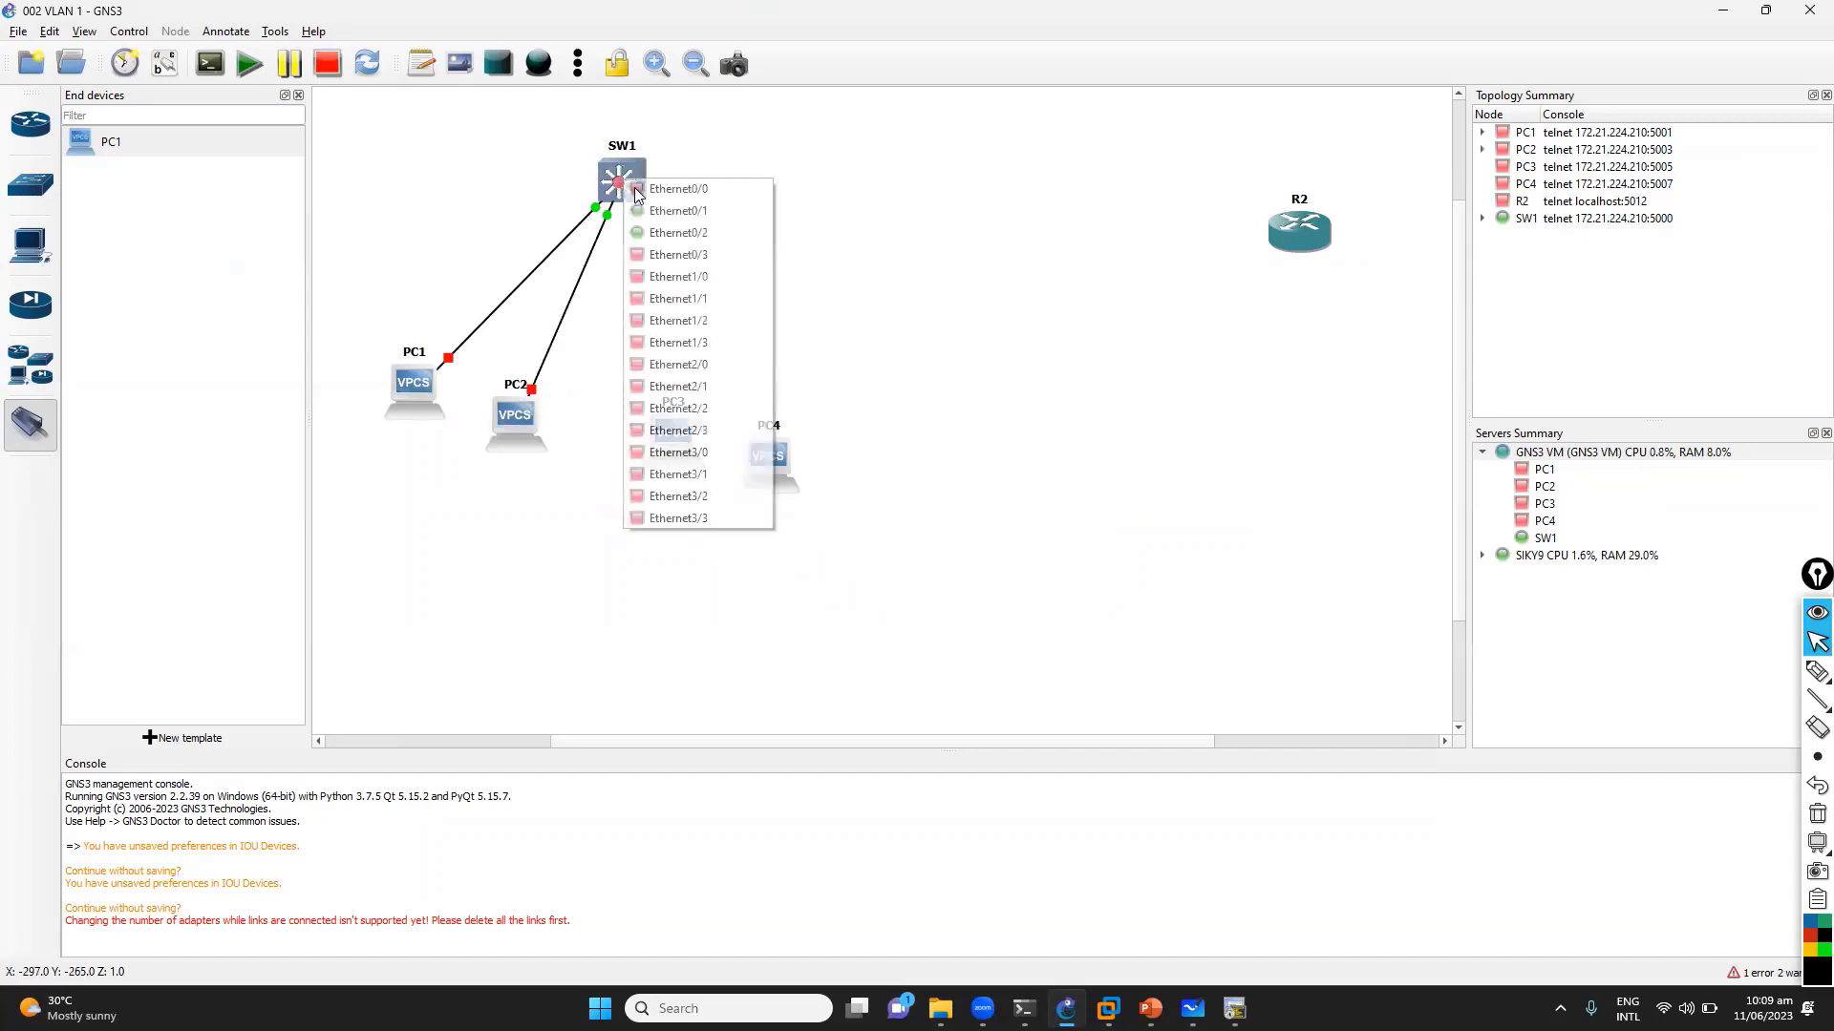
pyautogui.click(734, 299)
pyautogui.click(679, 429)
pyautogui.click(700, 438)
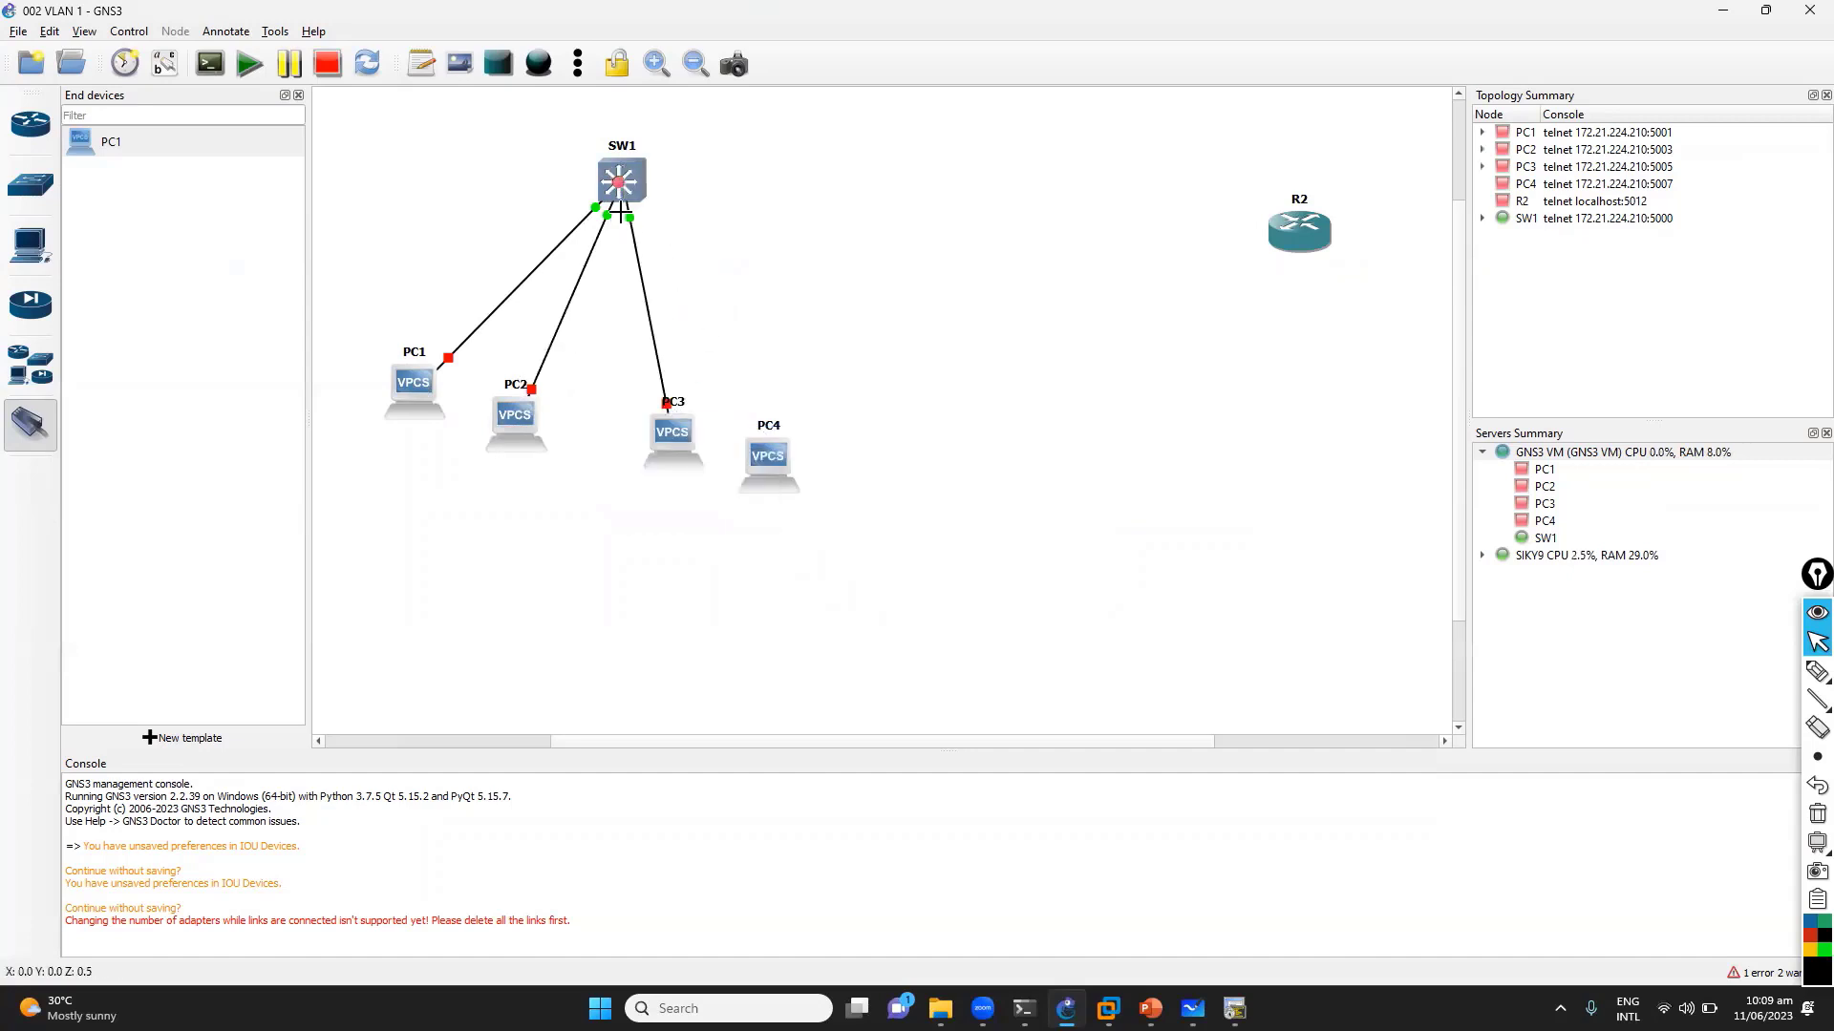
pyautogui.click(612, 179)
pyautogui.click(697, 320)
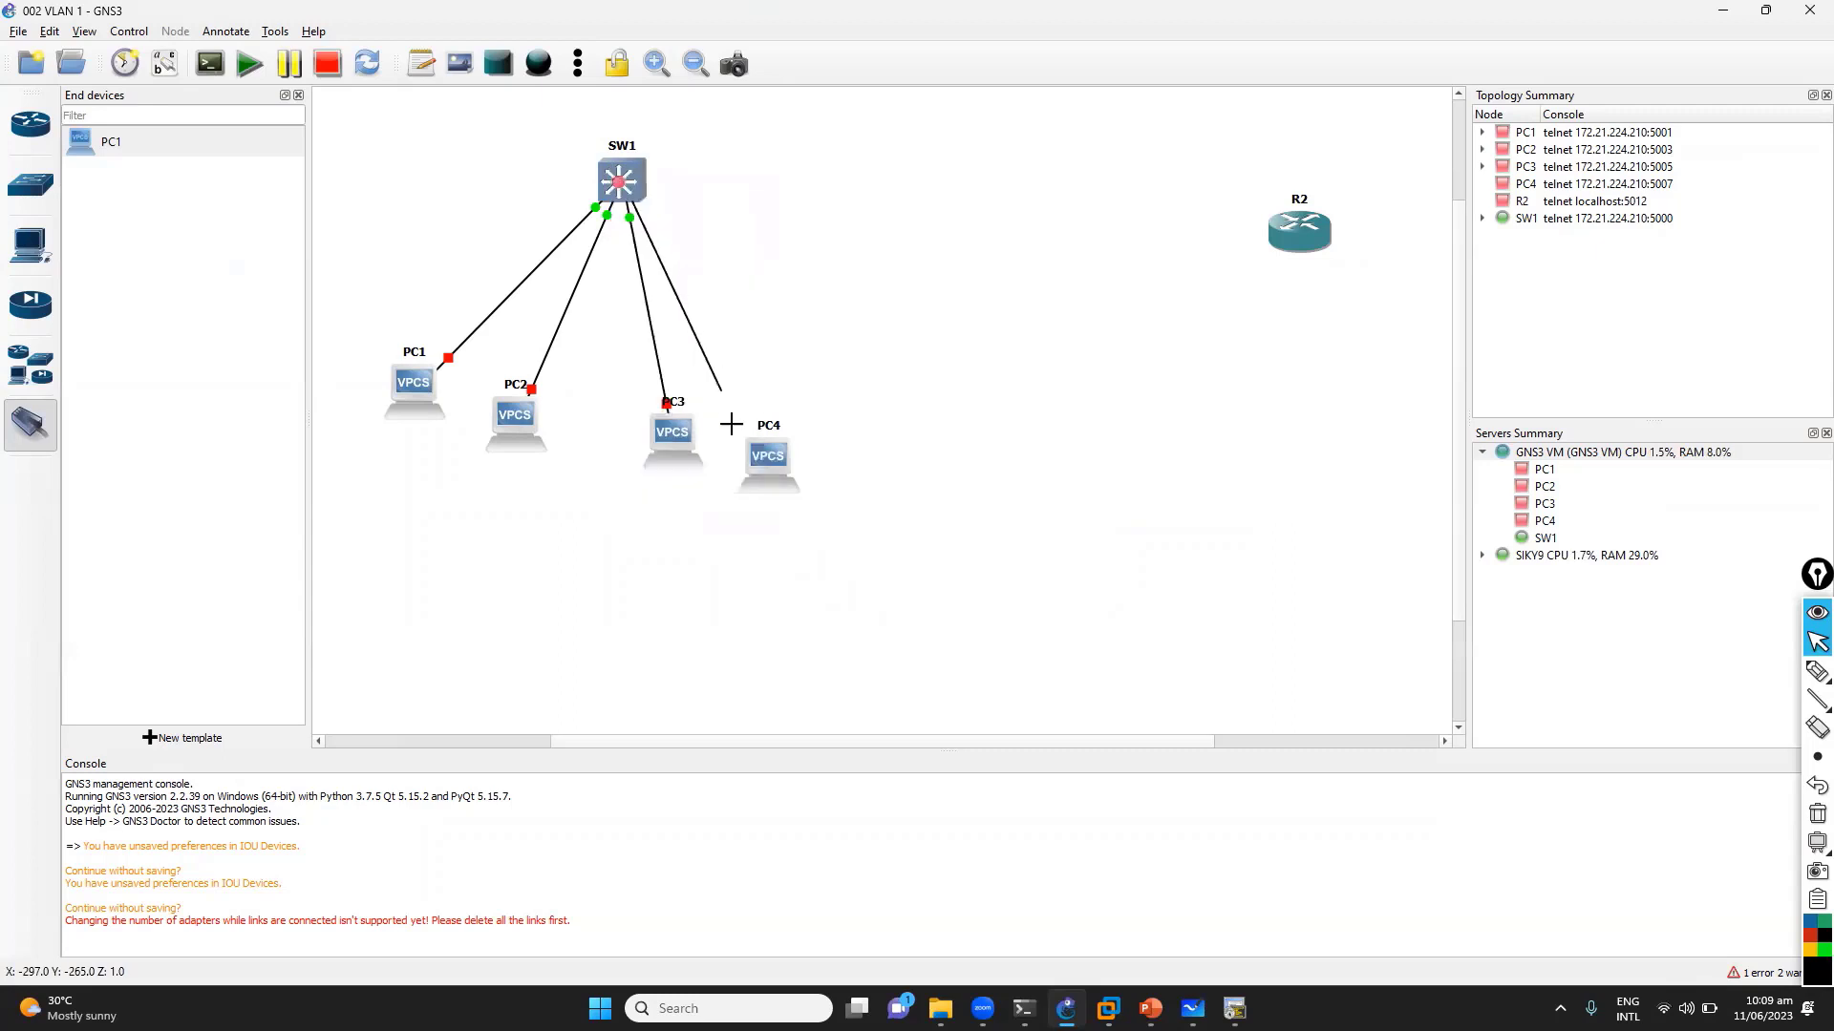
pyautogui.click(769, 456)
pyautogui.click(807, 467)
pyautogui.press('Escape')
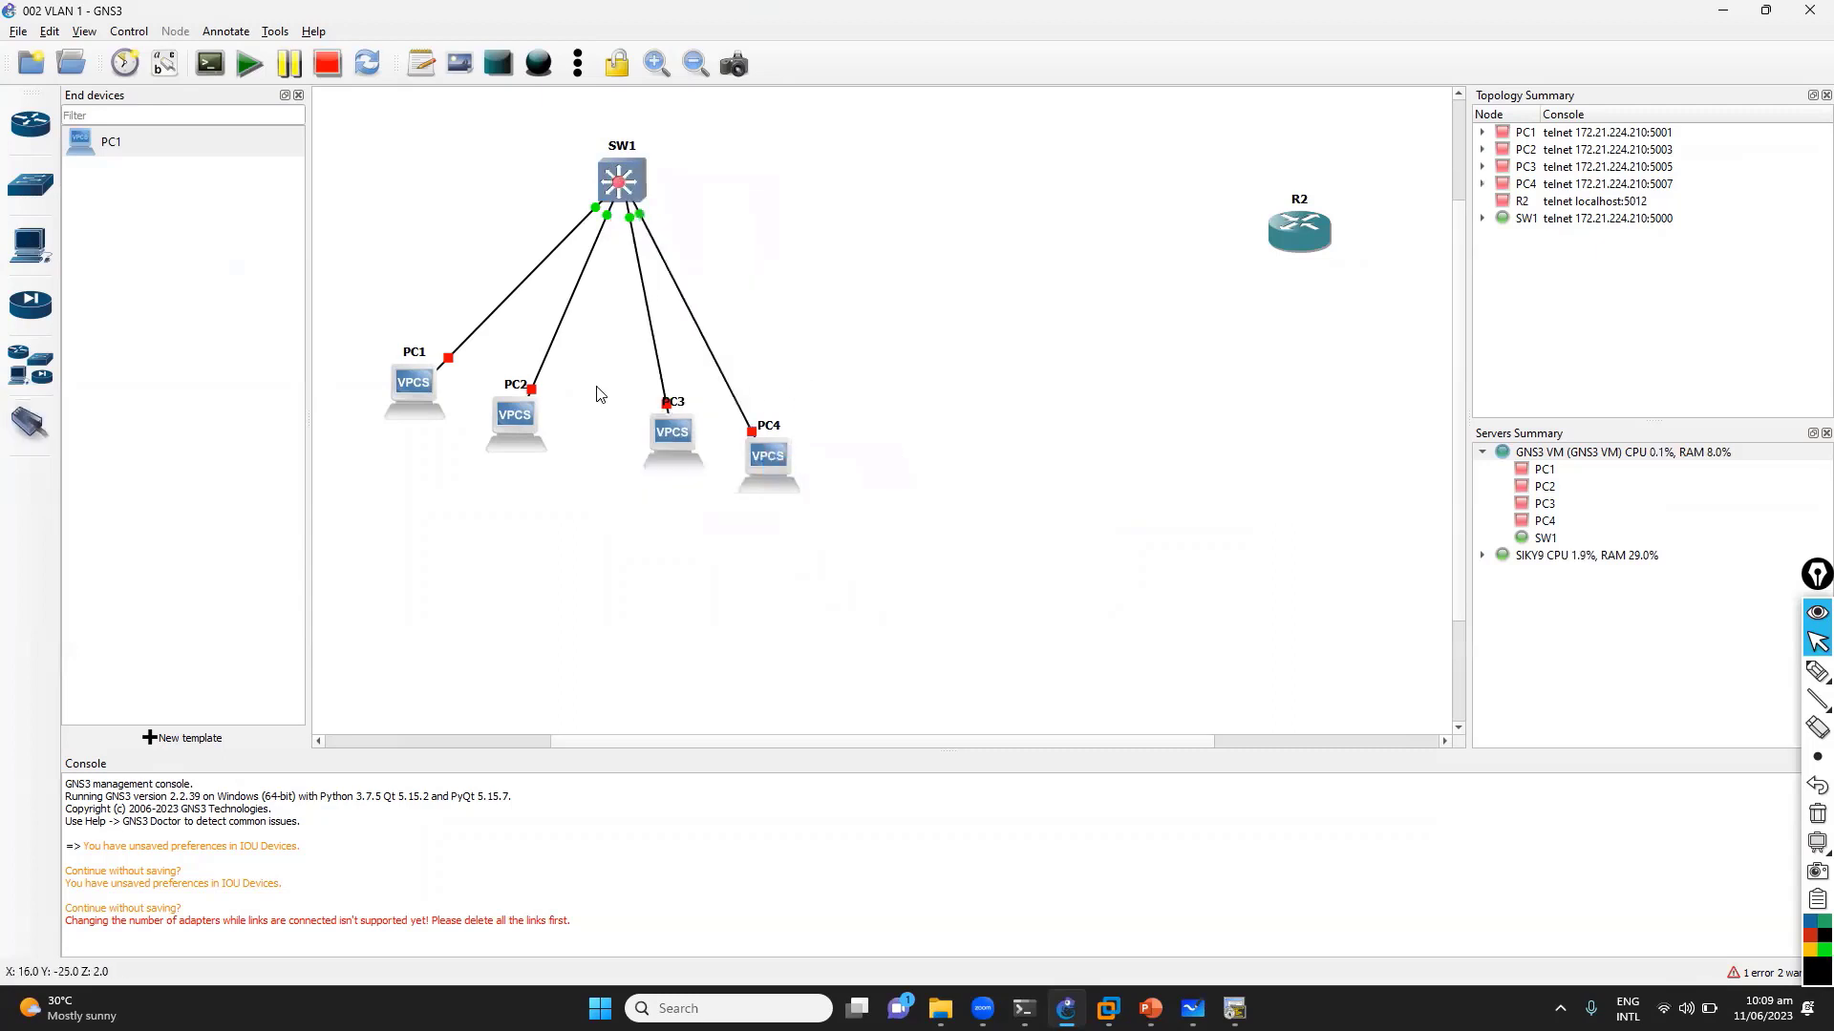
# Move PC3 and PC4 up closer to SW1, and shift PC1 and PC2 up and to the left
pyautogui.moveTo(594, 398); pyautogui.dragTo(802, 450)
pyautogui.click(671, 426)
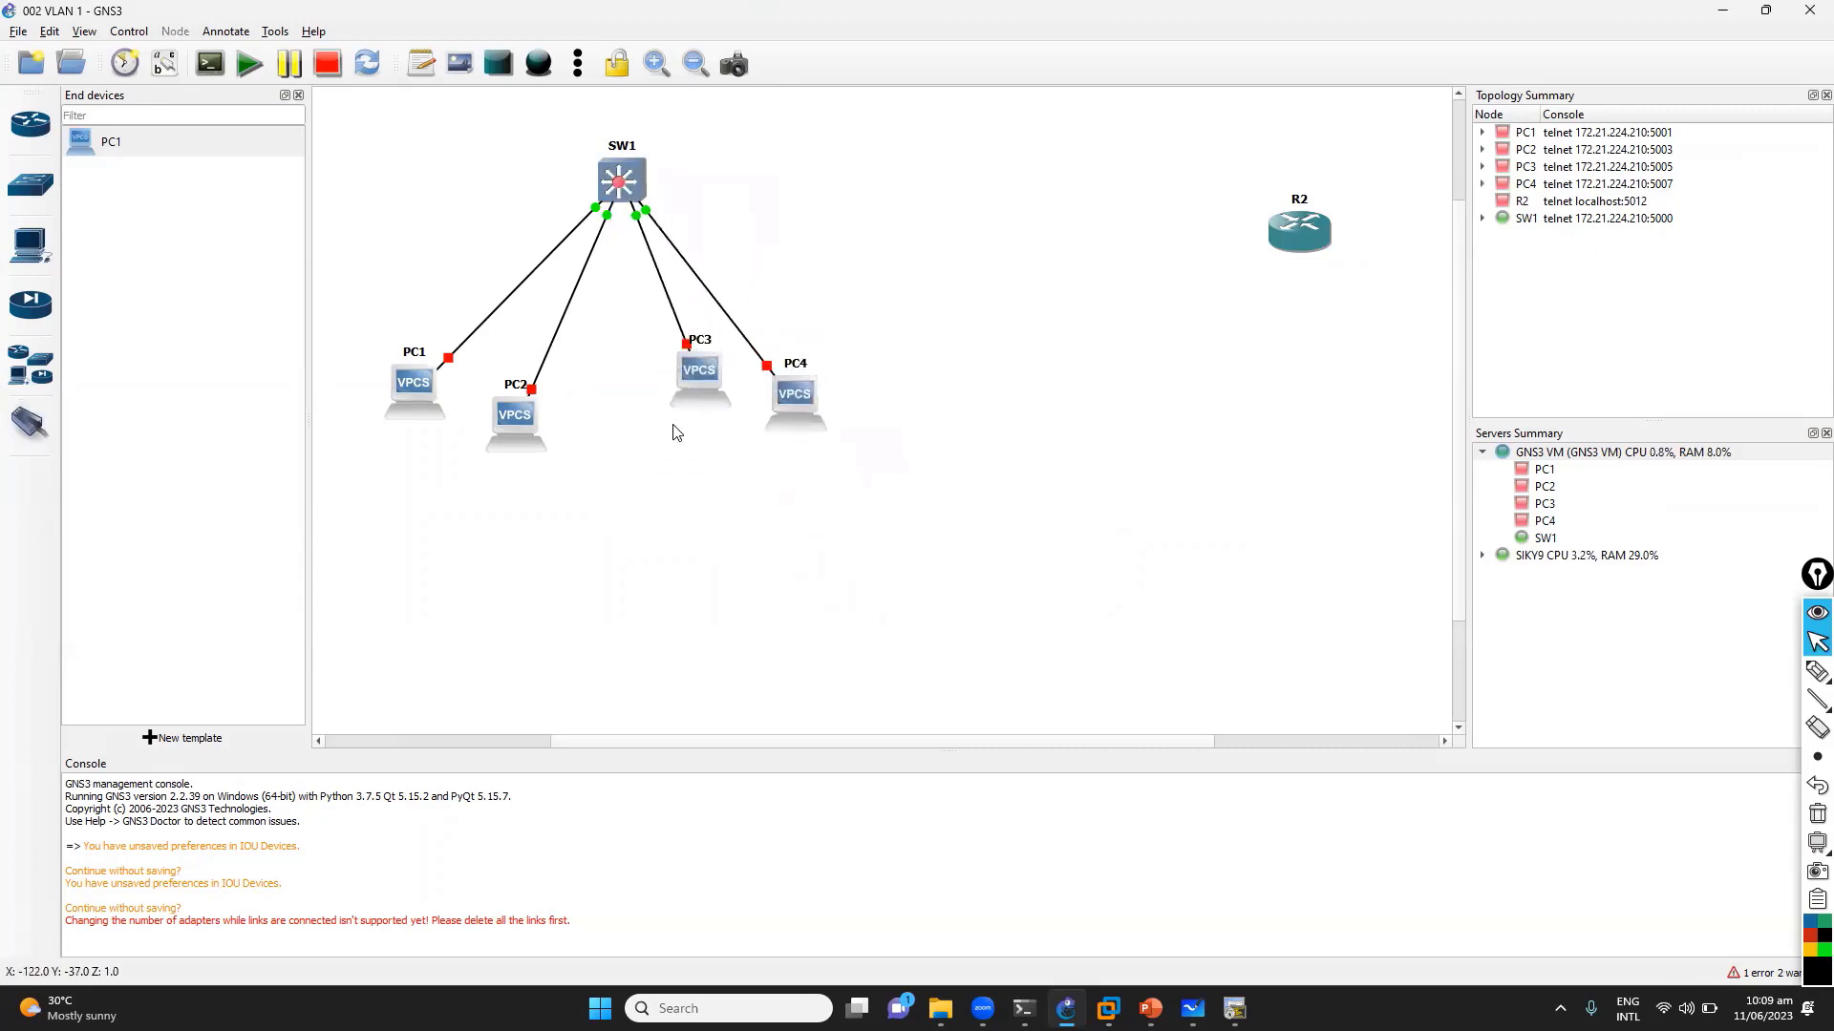
pyautogui.moveTo(630, 329); pyautogui.dragTo(845, 427)
pyautogui.moveTo(332, 324); pyautogui.dragTo(491, 398)
pyautogui.click(532, 460)
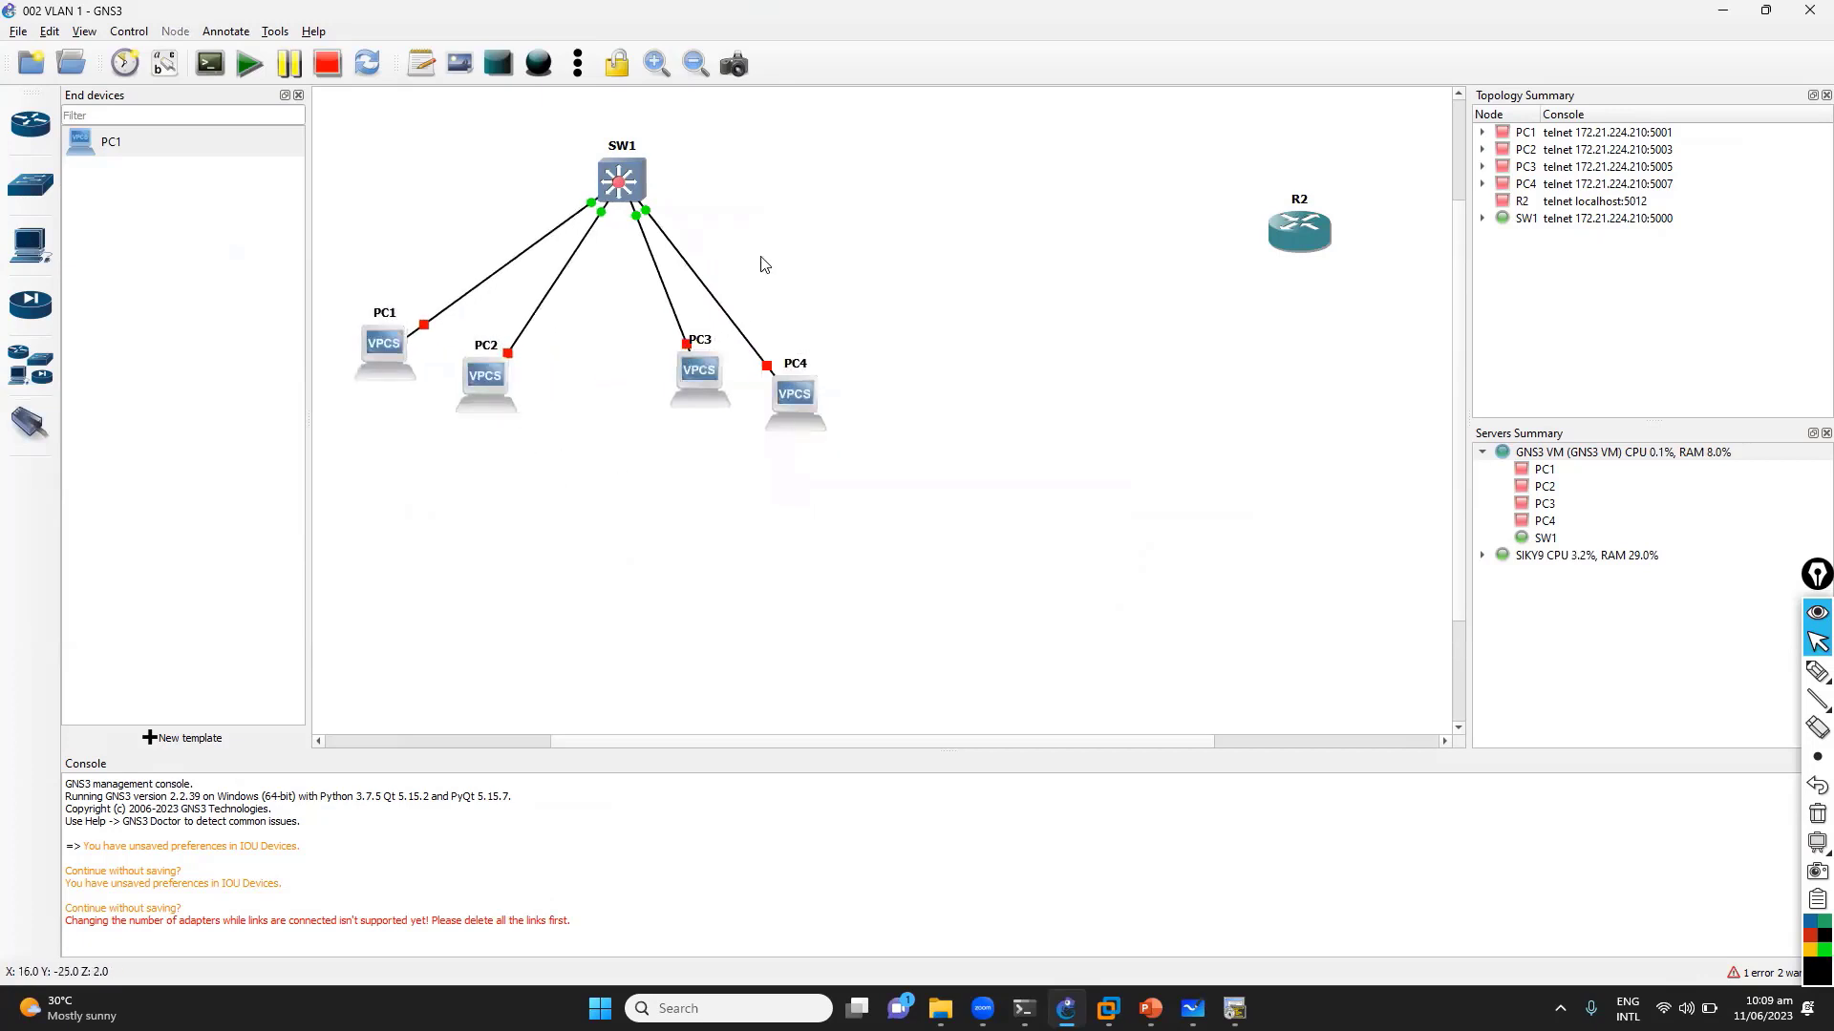
# Open a SecureCRT console to SW1 and close the older sessions, disconnecting the previous SW1 session
pyautogui.rightClick(619, 184)
pyautogui.click(672, 214)
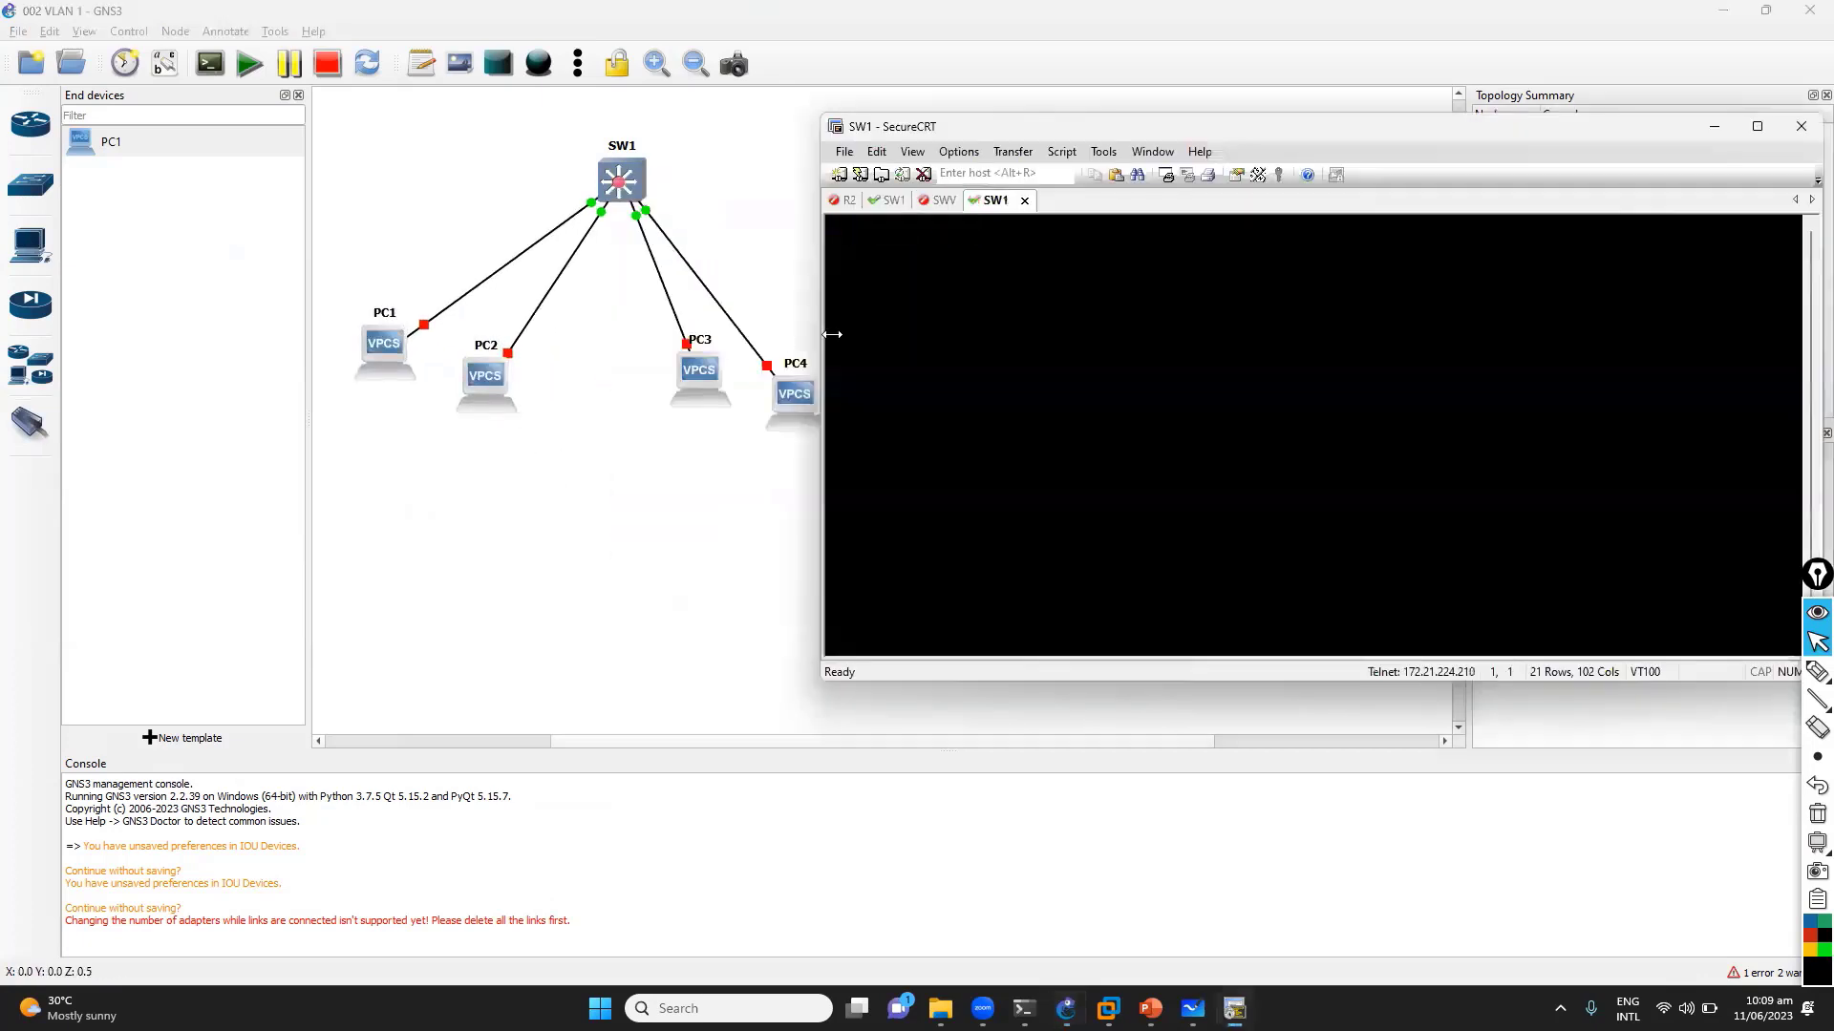
pyautogui.click(872, 201)
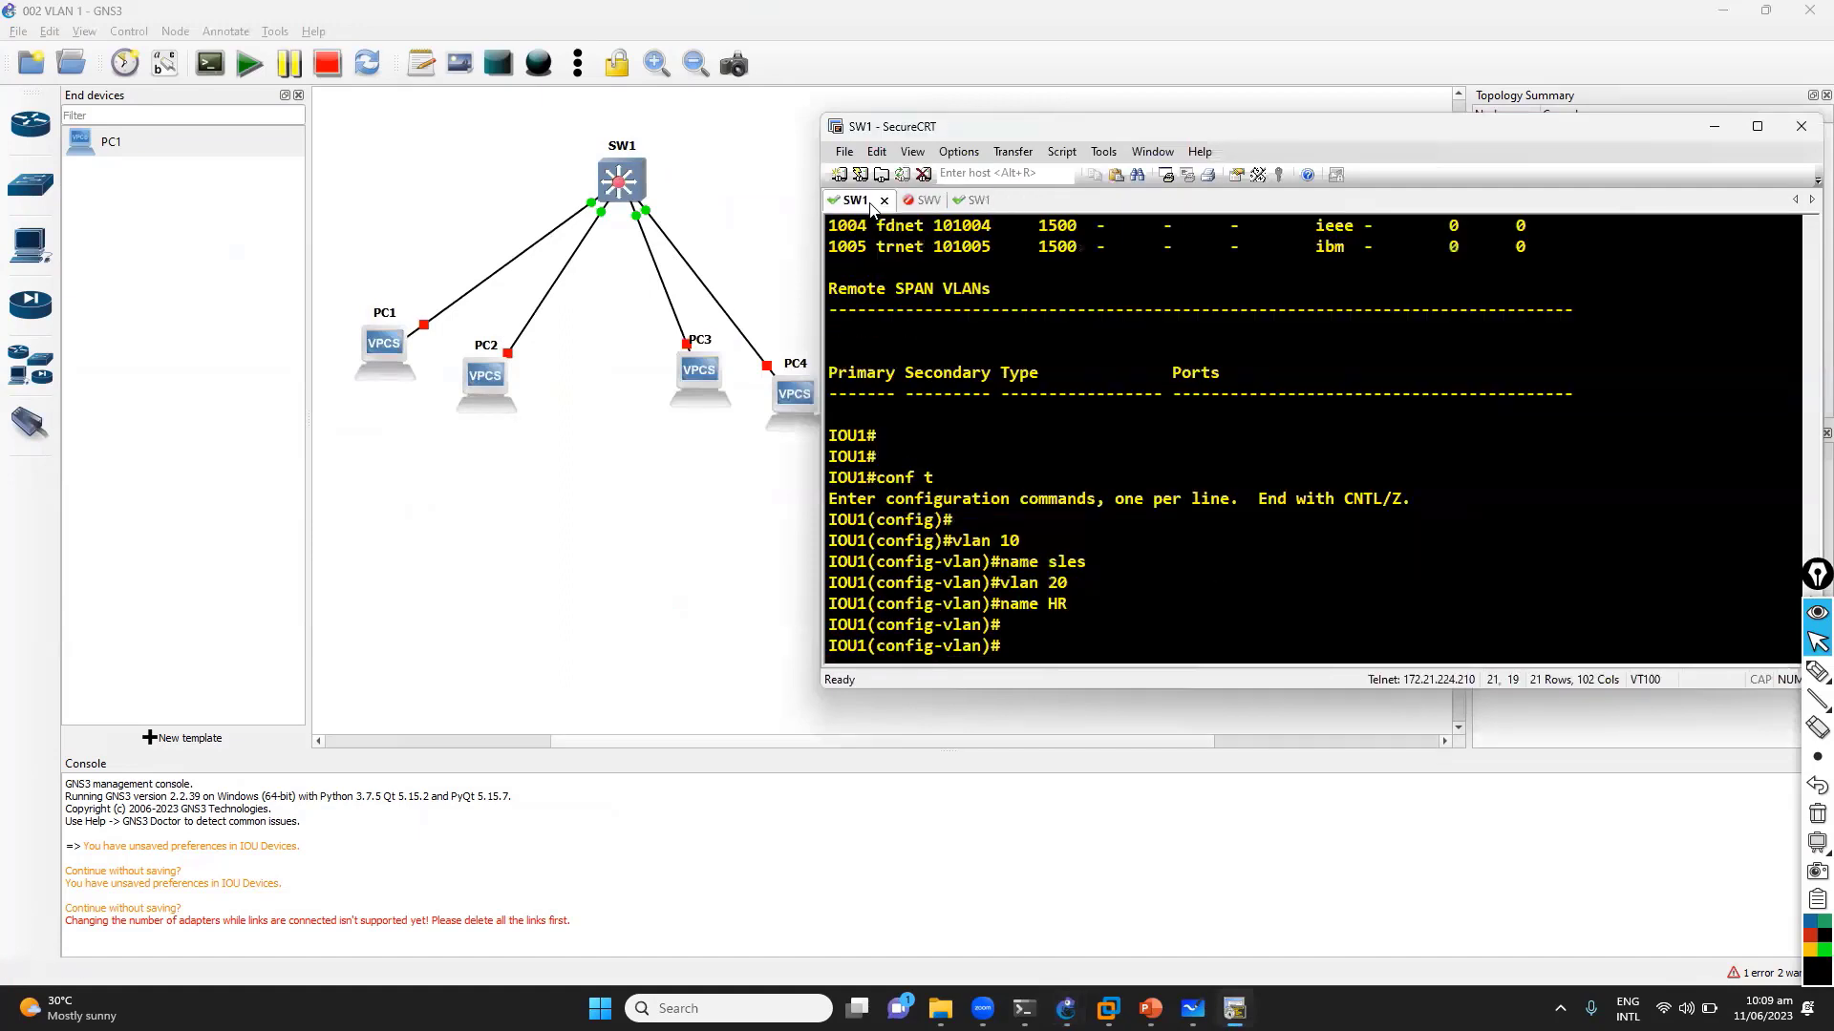
pyautogui.click(884, 201)
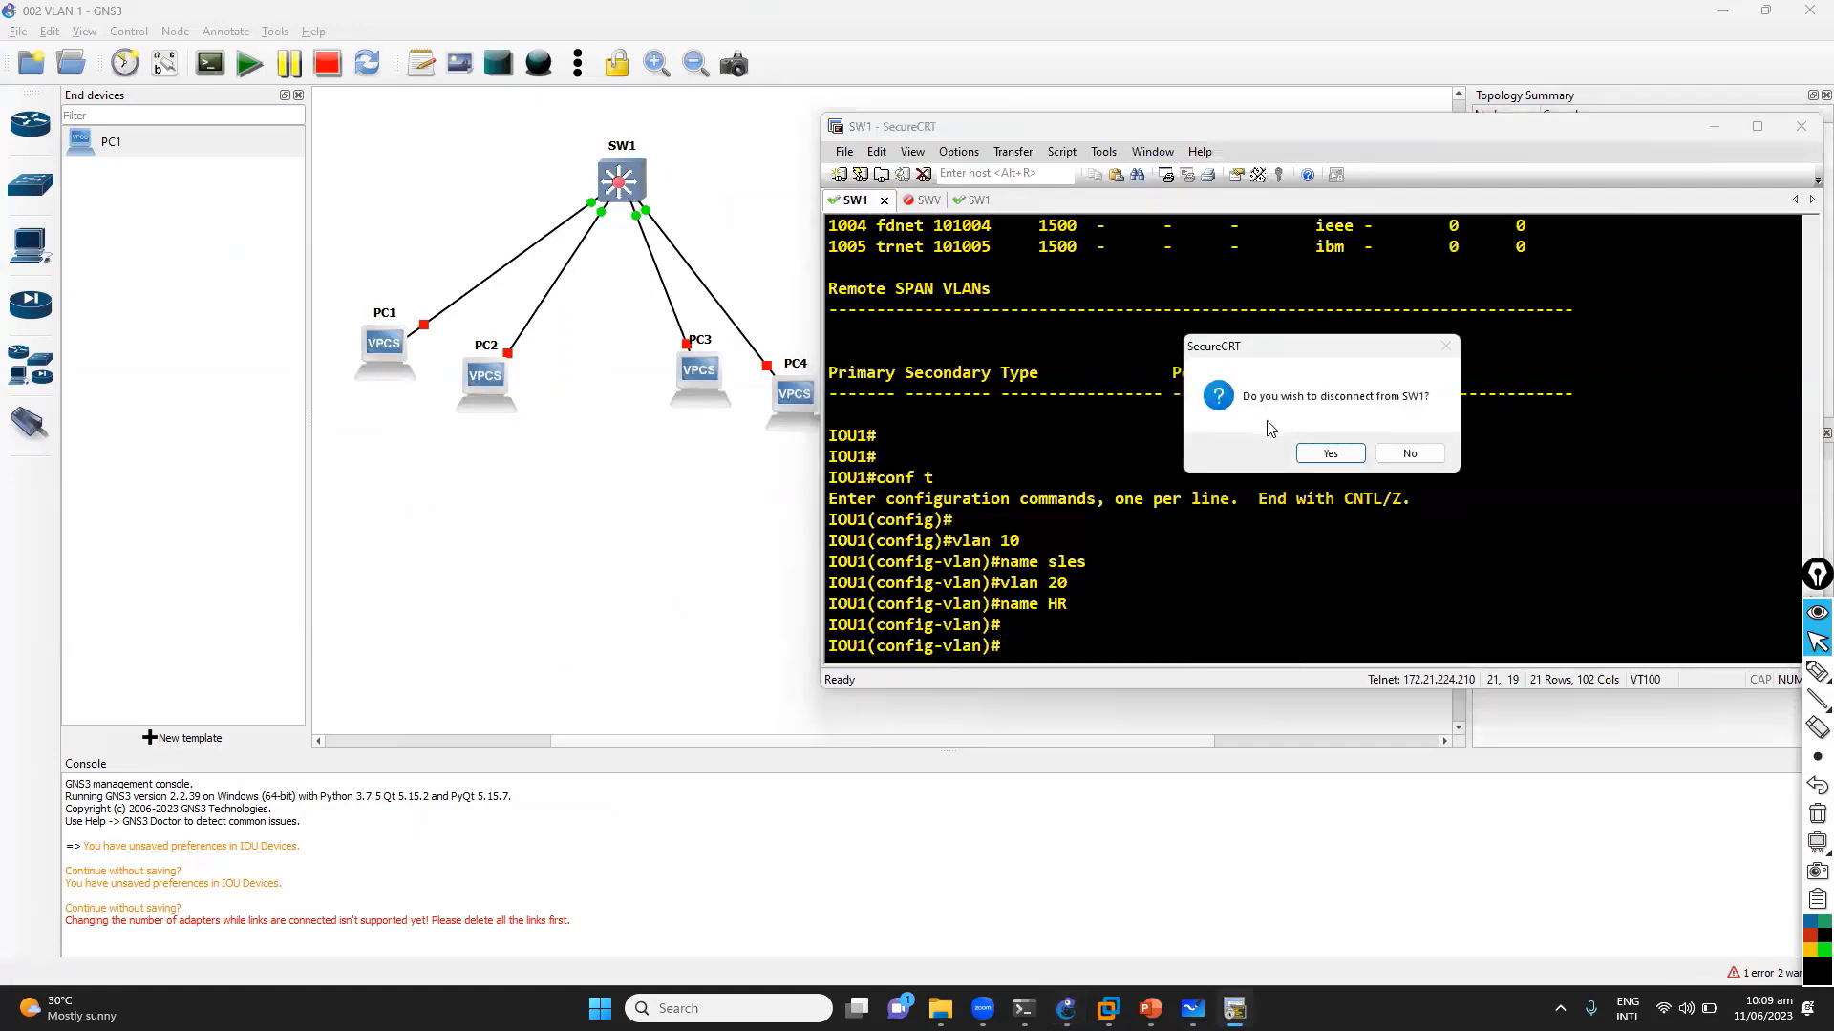
pyautogui.click(1330, 453)
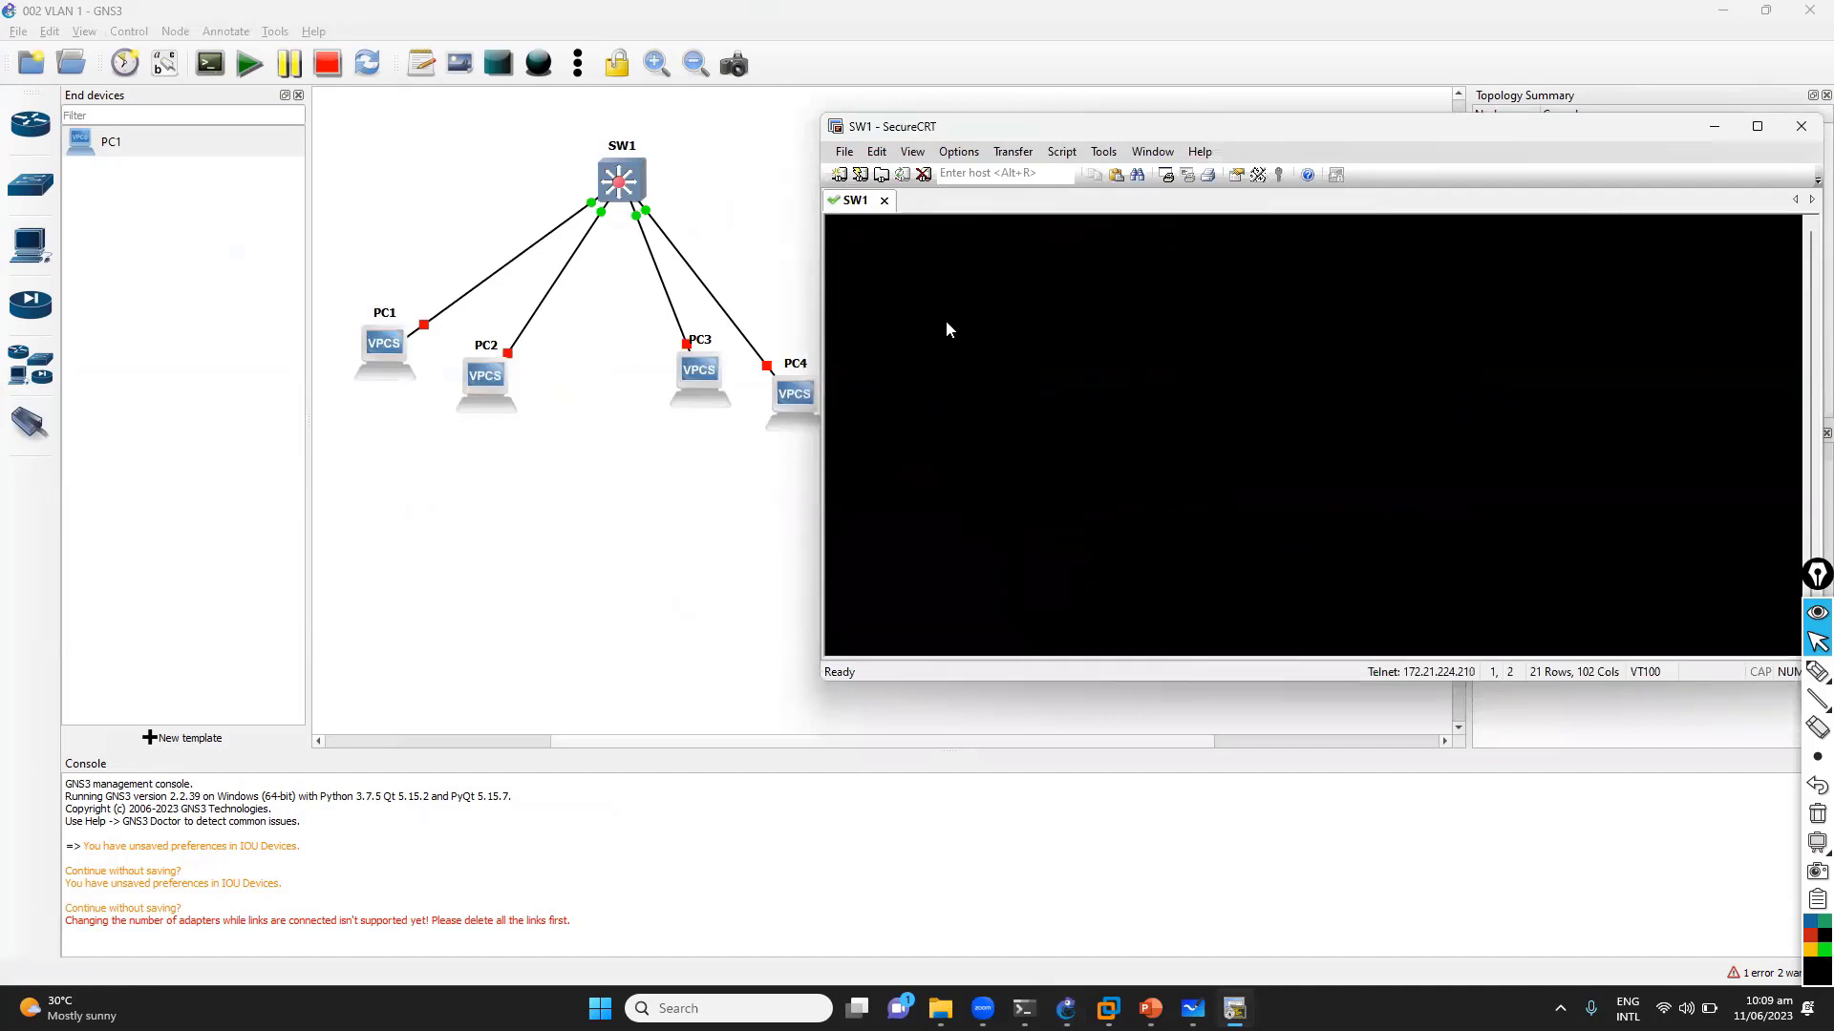
# Exit VLAN configuration mode in the SW1 console to return to global configuration mode
pyautogui.press('Return')
pyautogui.press('Return')
pyautogui.press('Return')
pyautogui.press('Return')
pyautogui.press('Return')
pyautogui.press('Return')
pyautogui.press('Return')
pyautogui.write('exit')
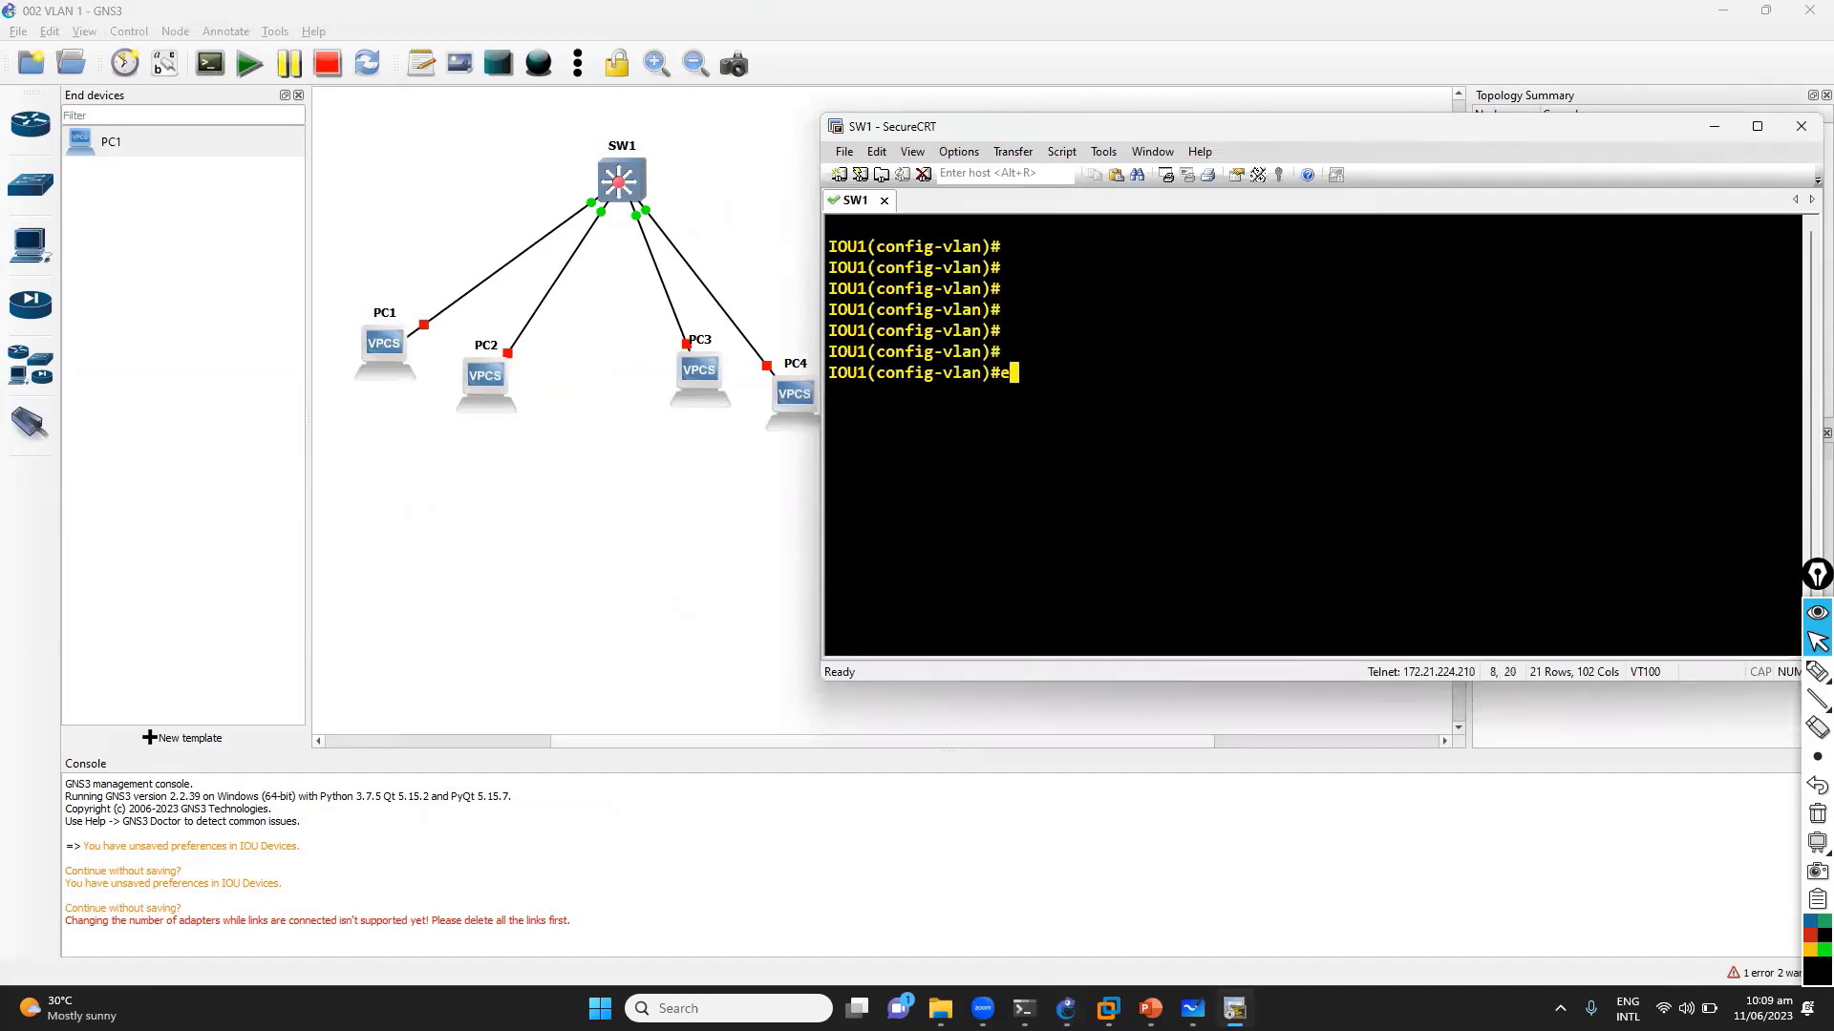
pyautogui.press('Return')
pyautogui.press('Return')
pyautogui.press('Return')
pyautogui.press('Return')
# Set the switch's hostname to SW1
pyautogui.write('ho')
pyautogui.press('Tab')
pyautogui.write('S')
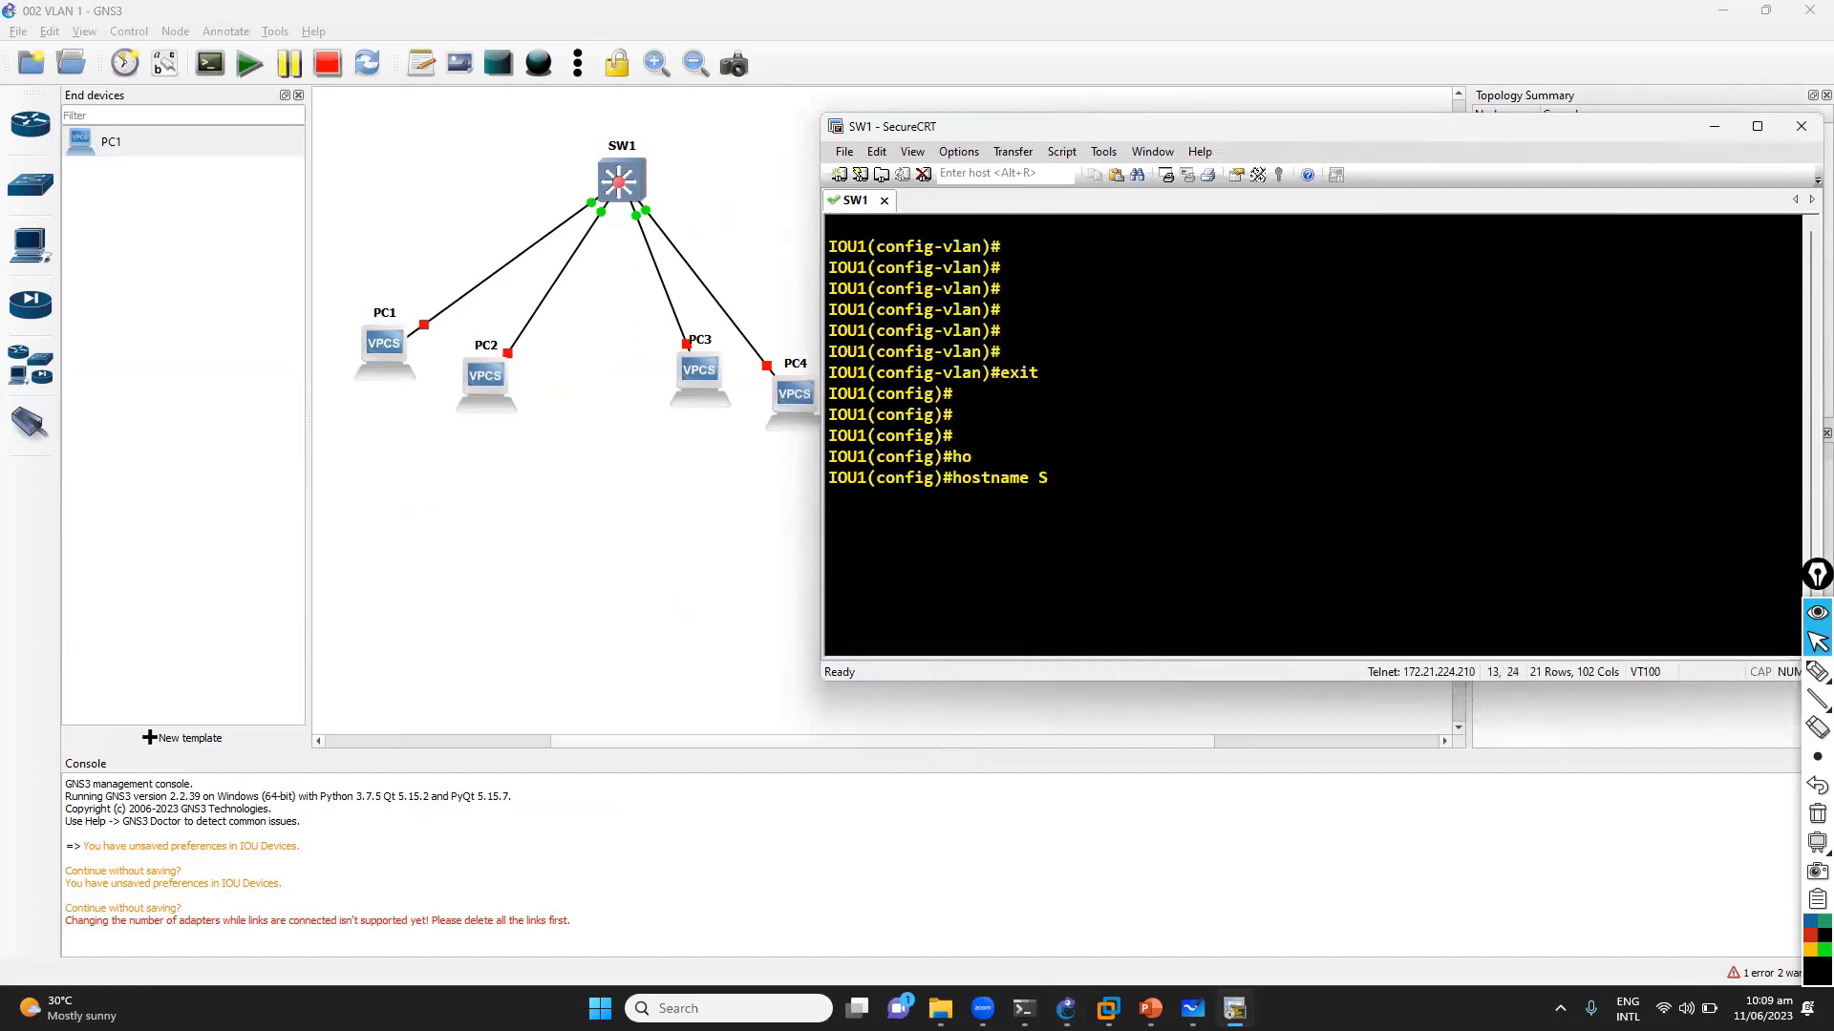
pyautogui.write('E')
pyautogui.press('BackSpace')
pyautogui.write('W1')
pyautogui.press('Return')
pyautogui.press('Return')
pyautogui.press('Return')
# End configuration mode and save SW1's configuration with write, accepting the NVRAM overwrite
pyautogui.write('end')
pyautogui.press('Return')
pyautogui.write('wr')
pyautogui.press('Tab')
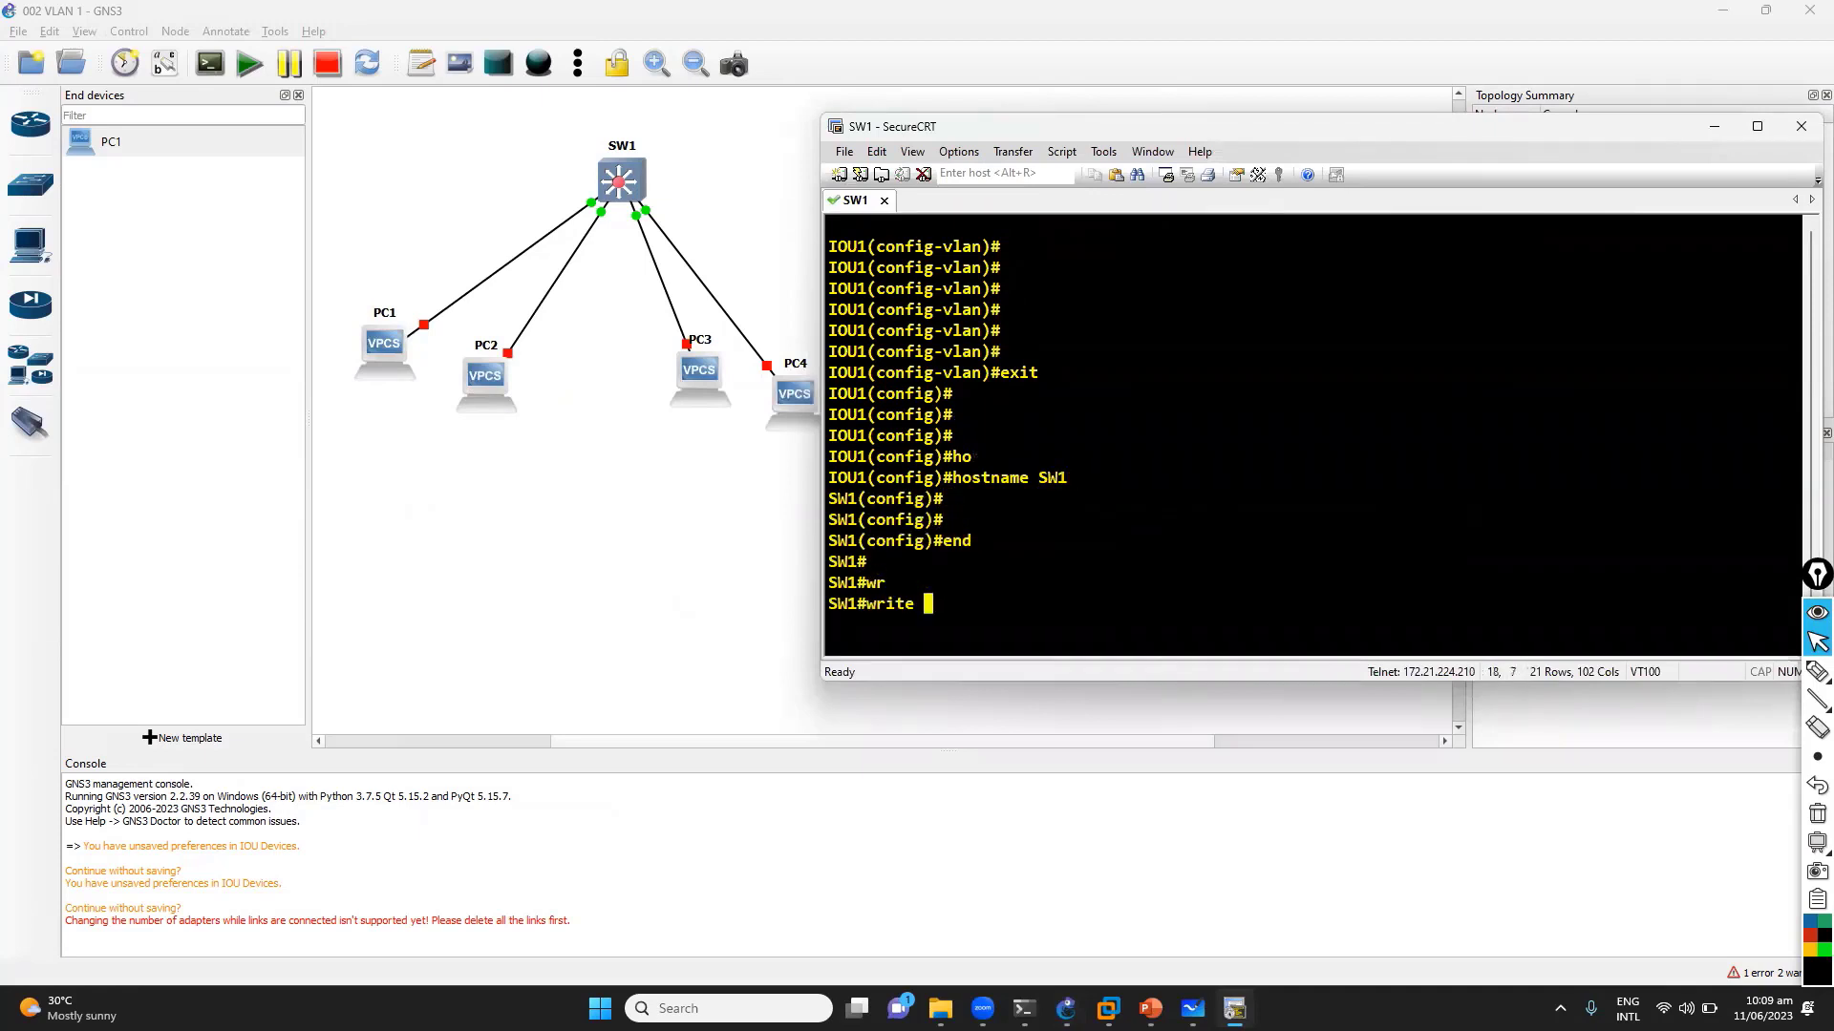
pyautogui.press('Return')
pyautogui.press('Return')
pyautogui.press('Return')
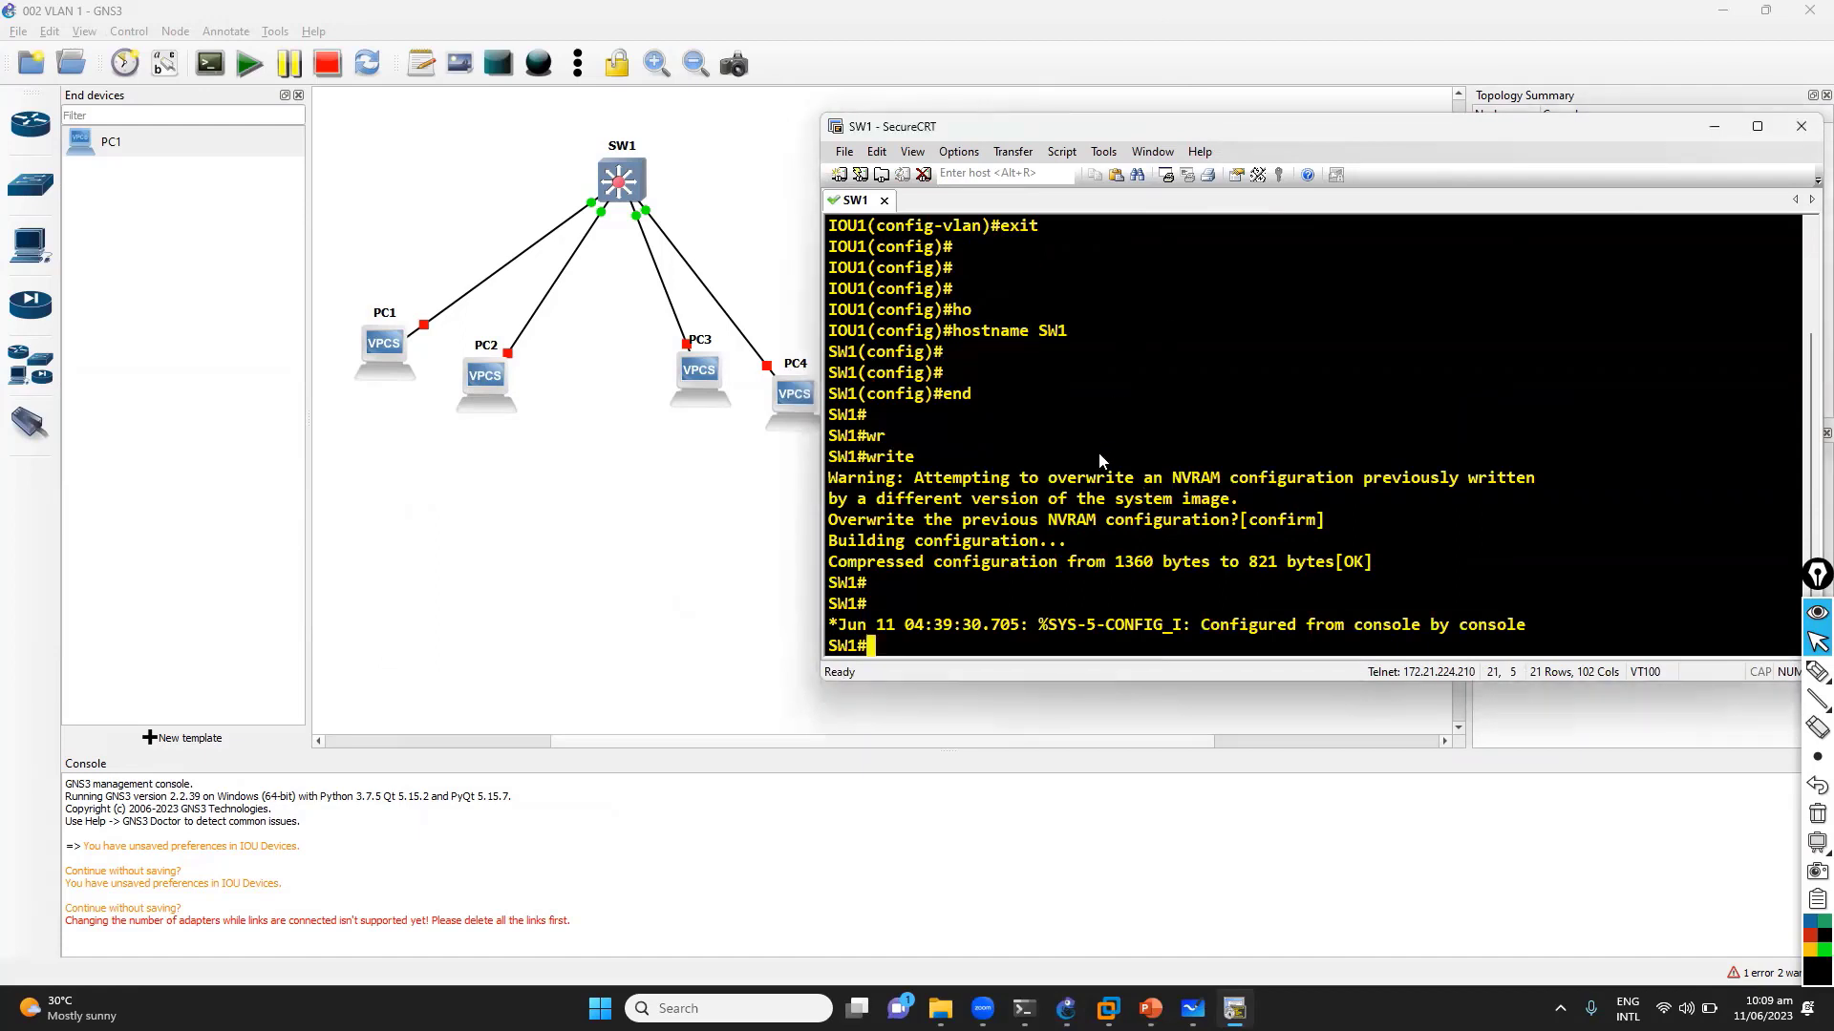
pyautogui.press('Return')
pyautogui.press('Return')
pyautogui.press('Return')
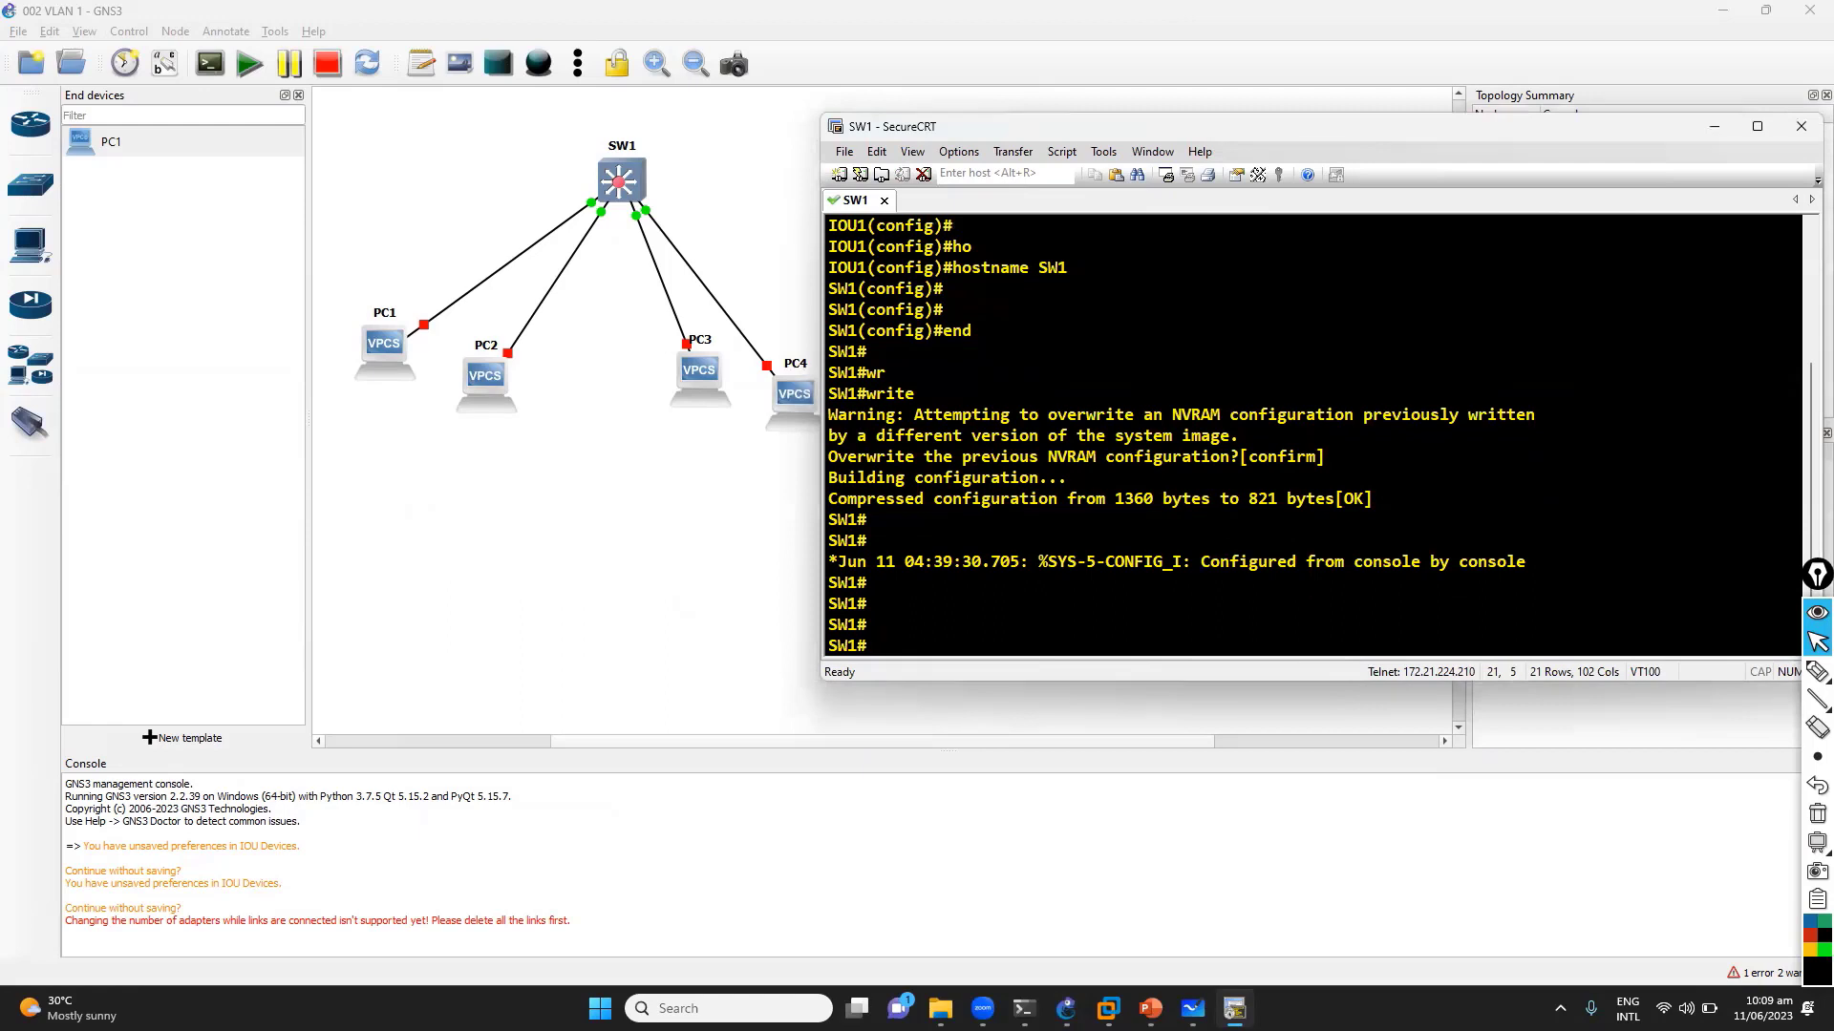
# Return to GNS3 and lower PC3 and PC1 slightly so they line up with PC4 and PC2
pyautogui.click(638, 507)
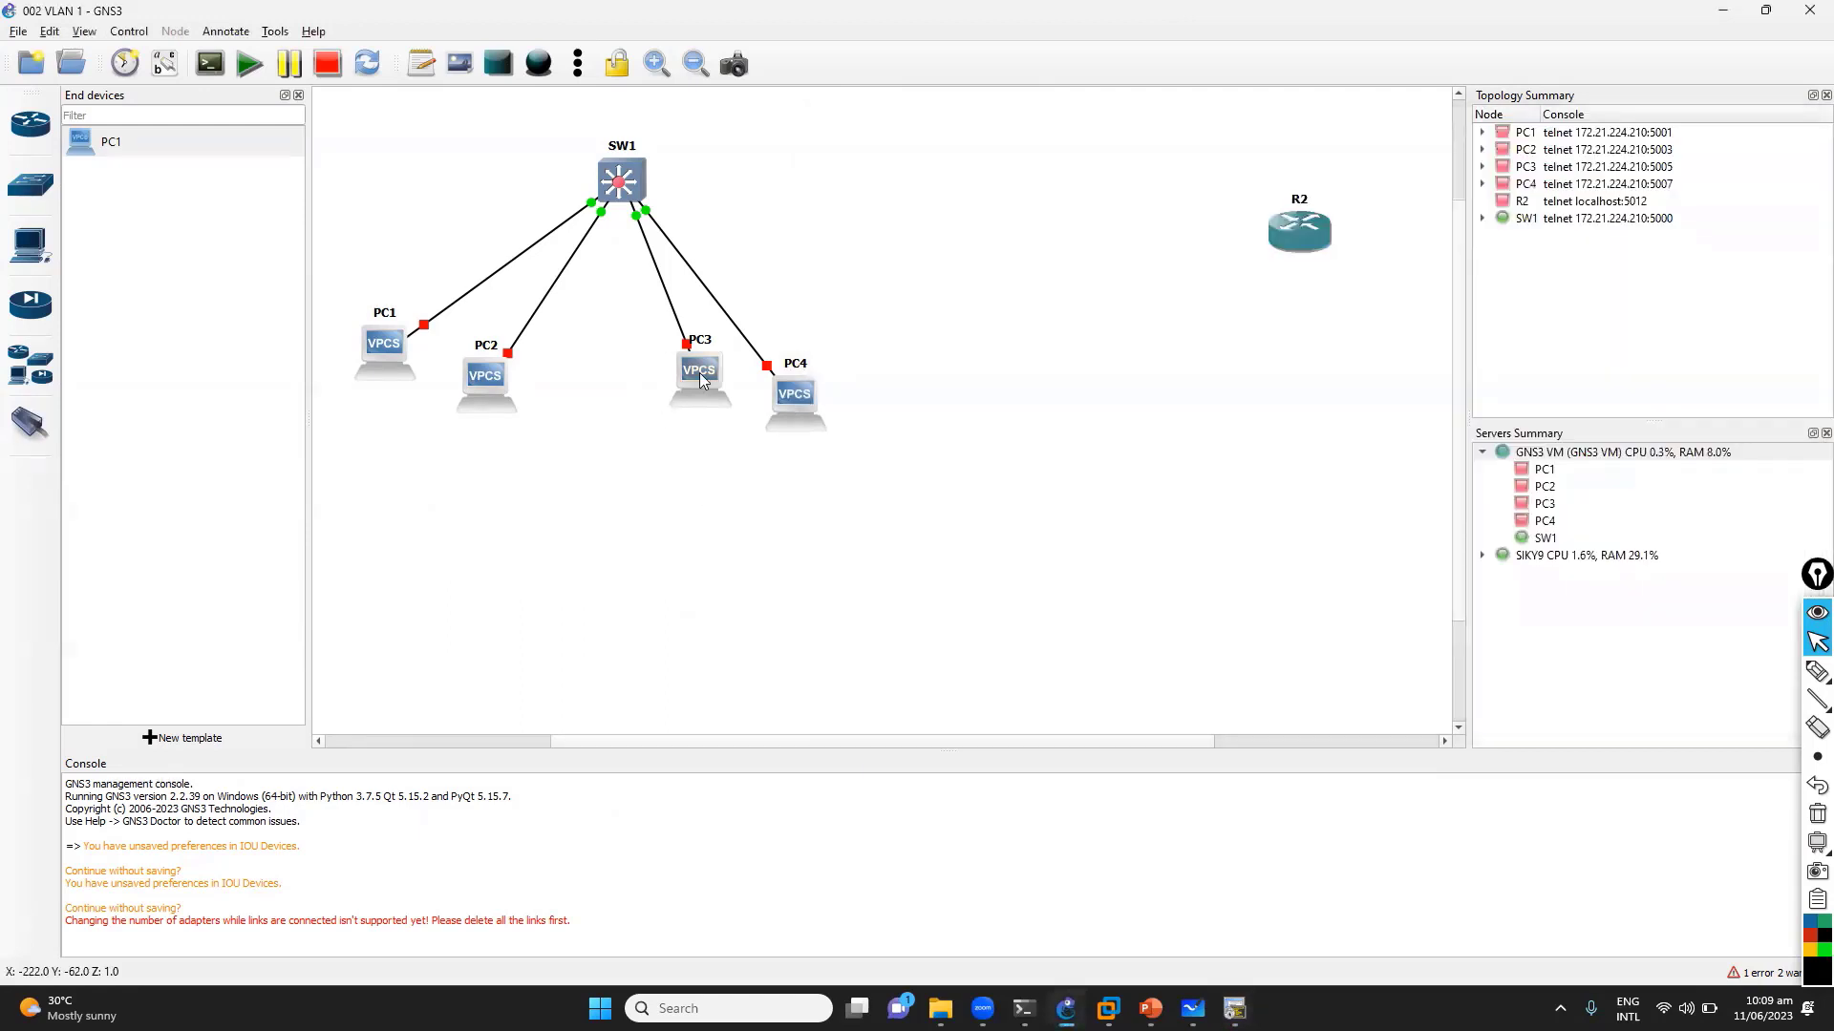
pyautogui.moveTo(700, 379); pyautogui.dragTo(702, 398)
pyautogui.moveTo(399, 346); pyautogui.dragTo(411, 372)
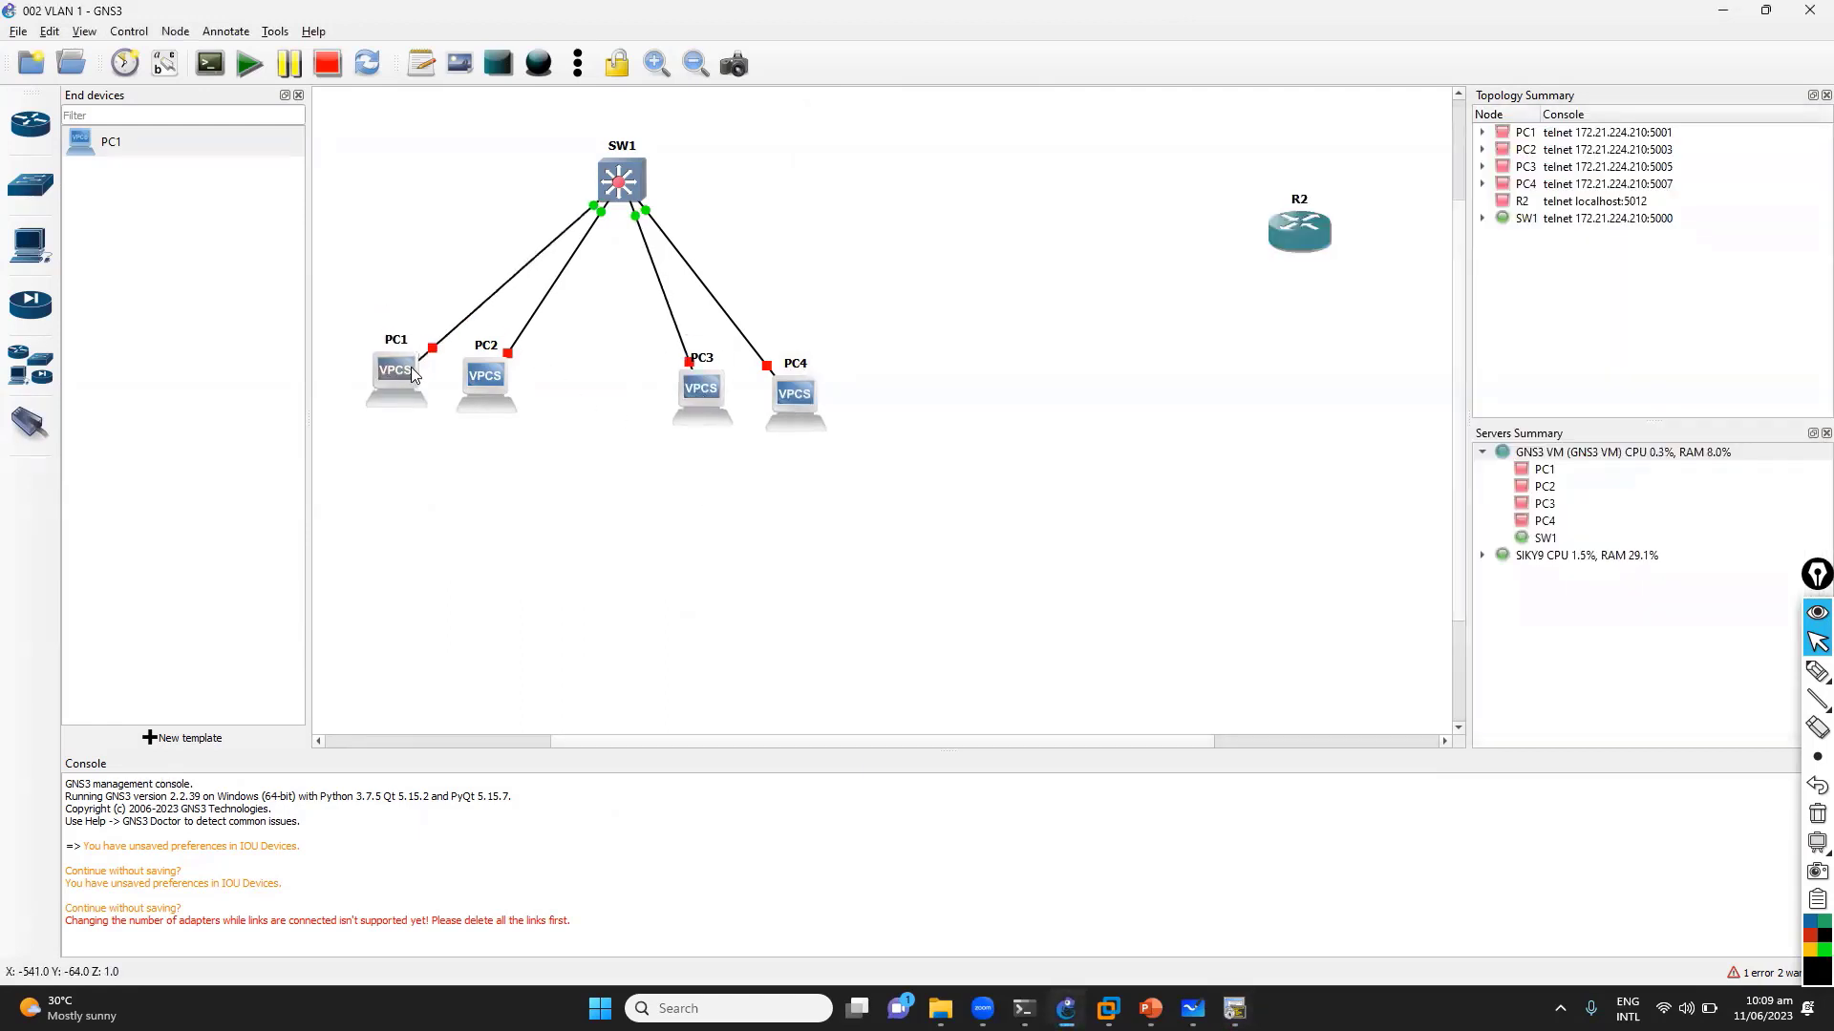
pyautogui.click(500, 451)
# Switch to Microsoft Whiteboard and clear the old topology diagram and handwritten notes from the board
pyautogui.click(1193, 1009)
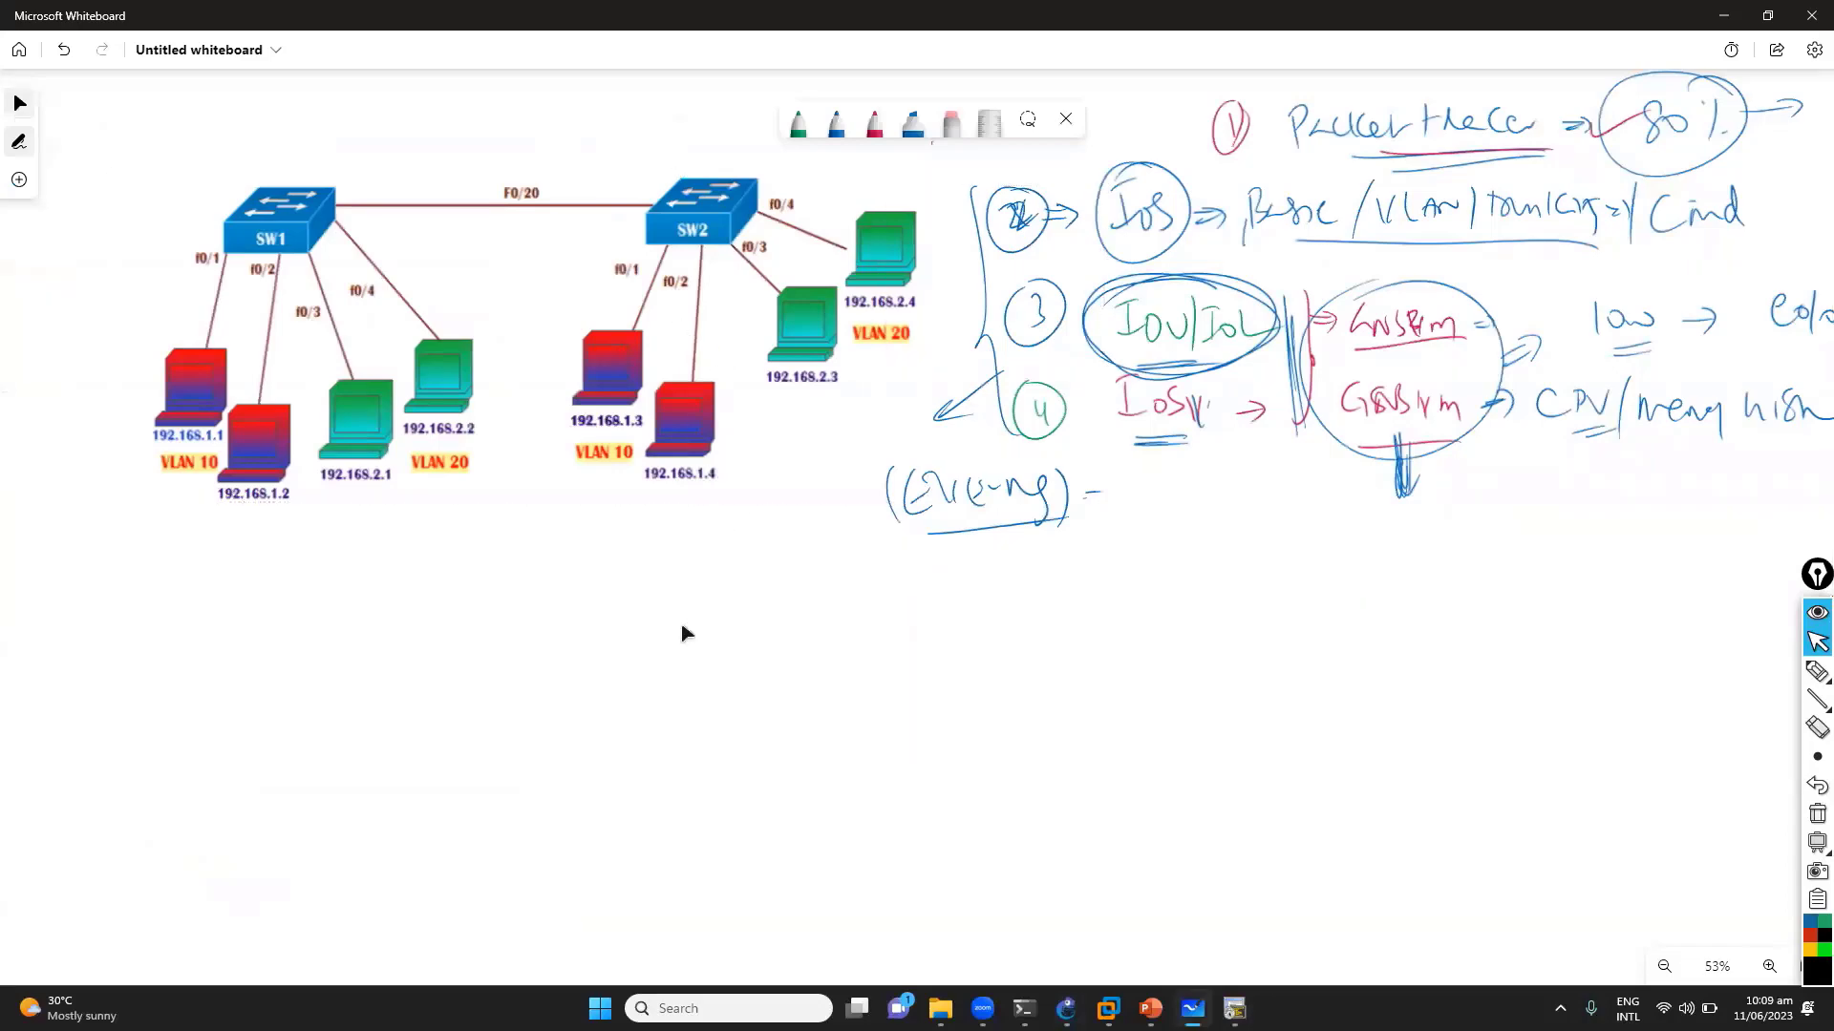
pyautogui.scroll(-1, 691, 645)
pyautogui.scroll(1, 687, 642)
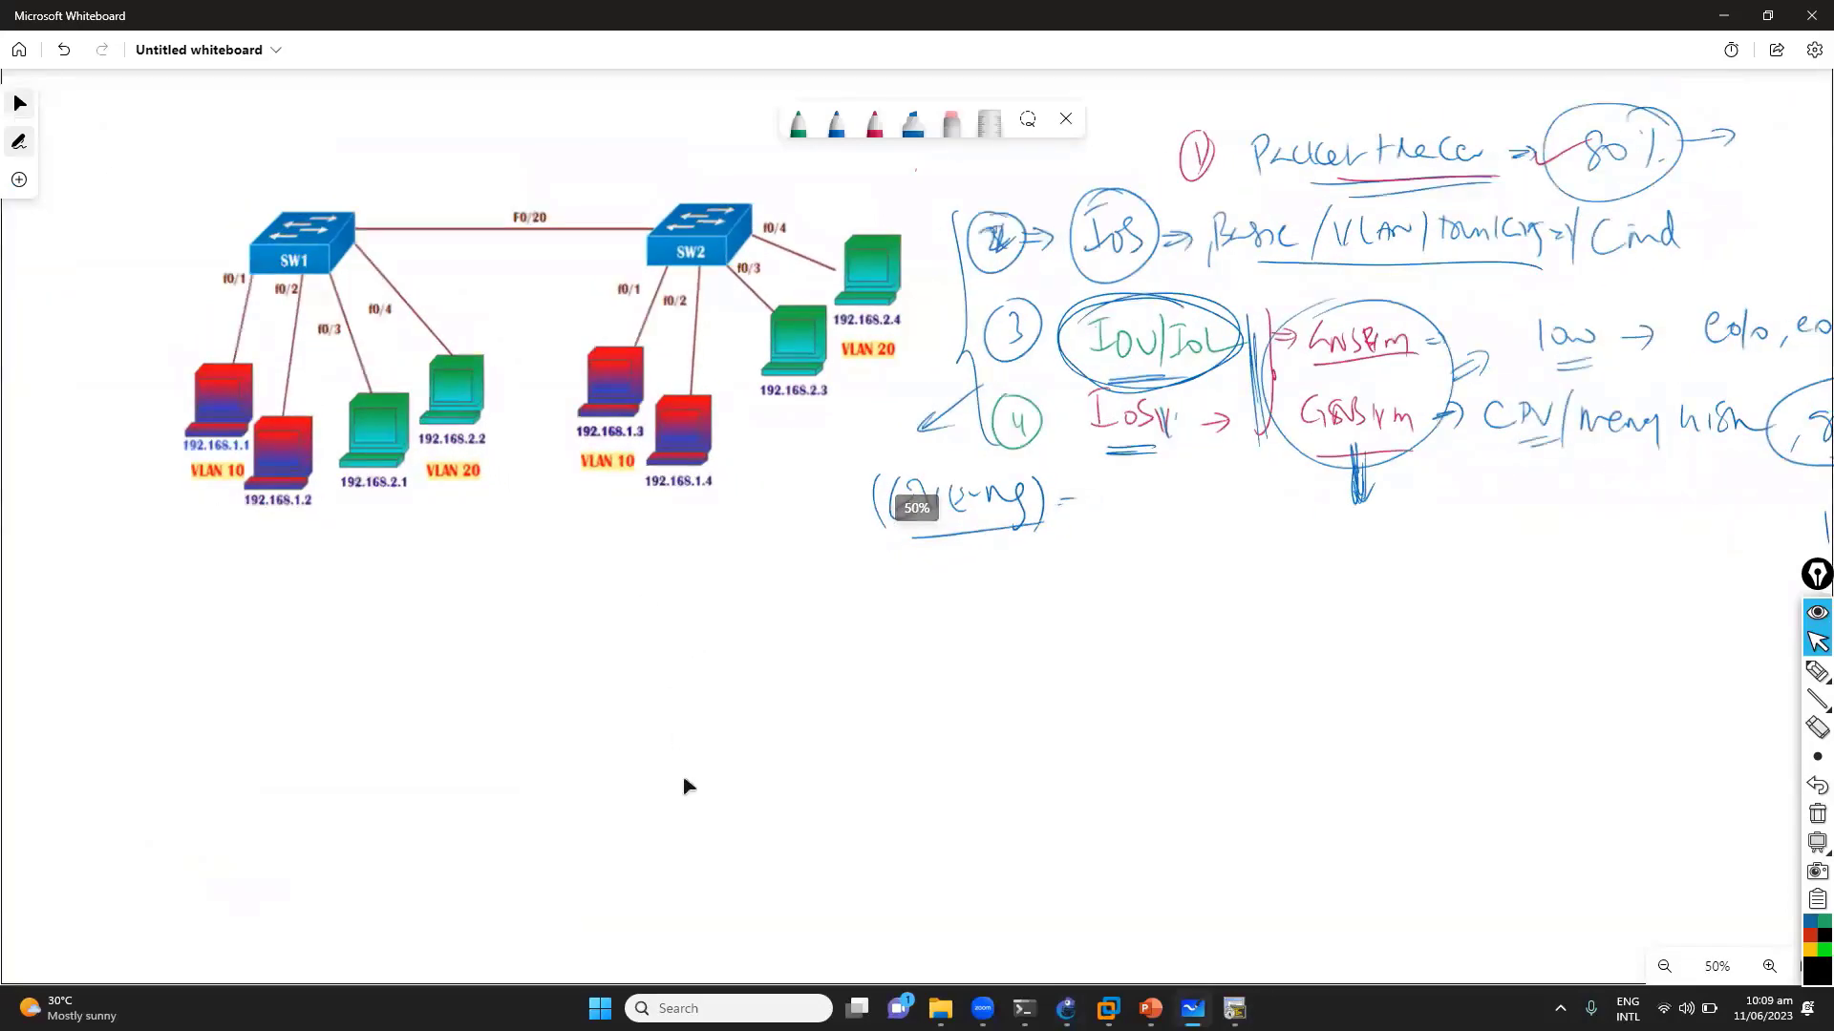
pyautogui.scroll(-3, 659, 669)
pyautogui.click(725, 414)
pyautogui.moveTo(724, 414); pyautogui.dragTo(622, 413)
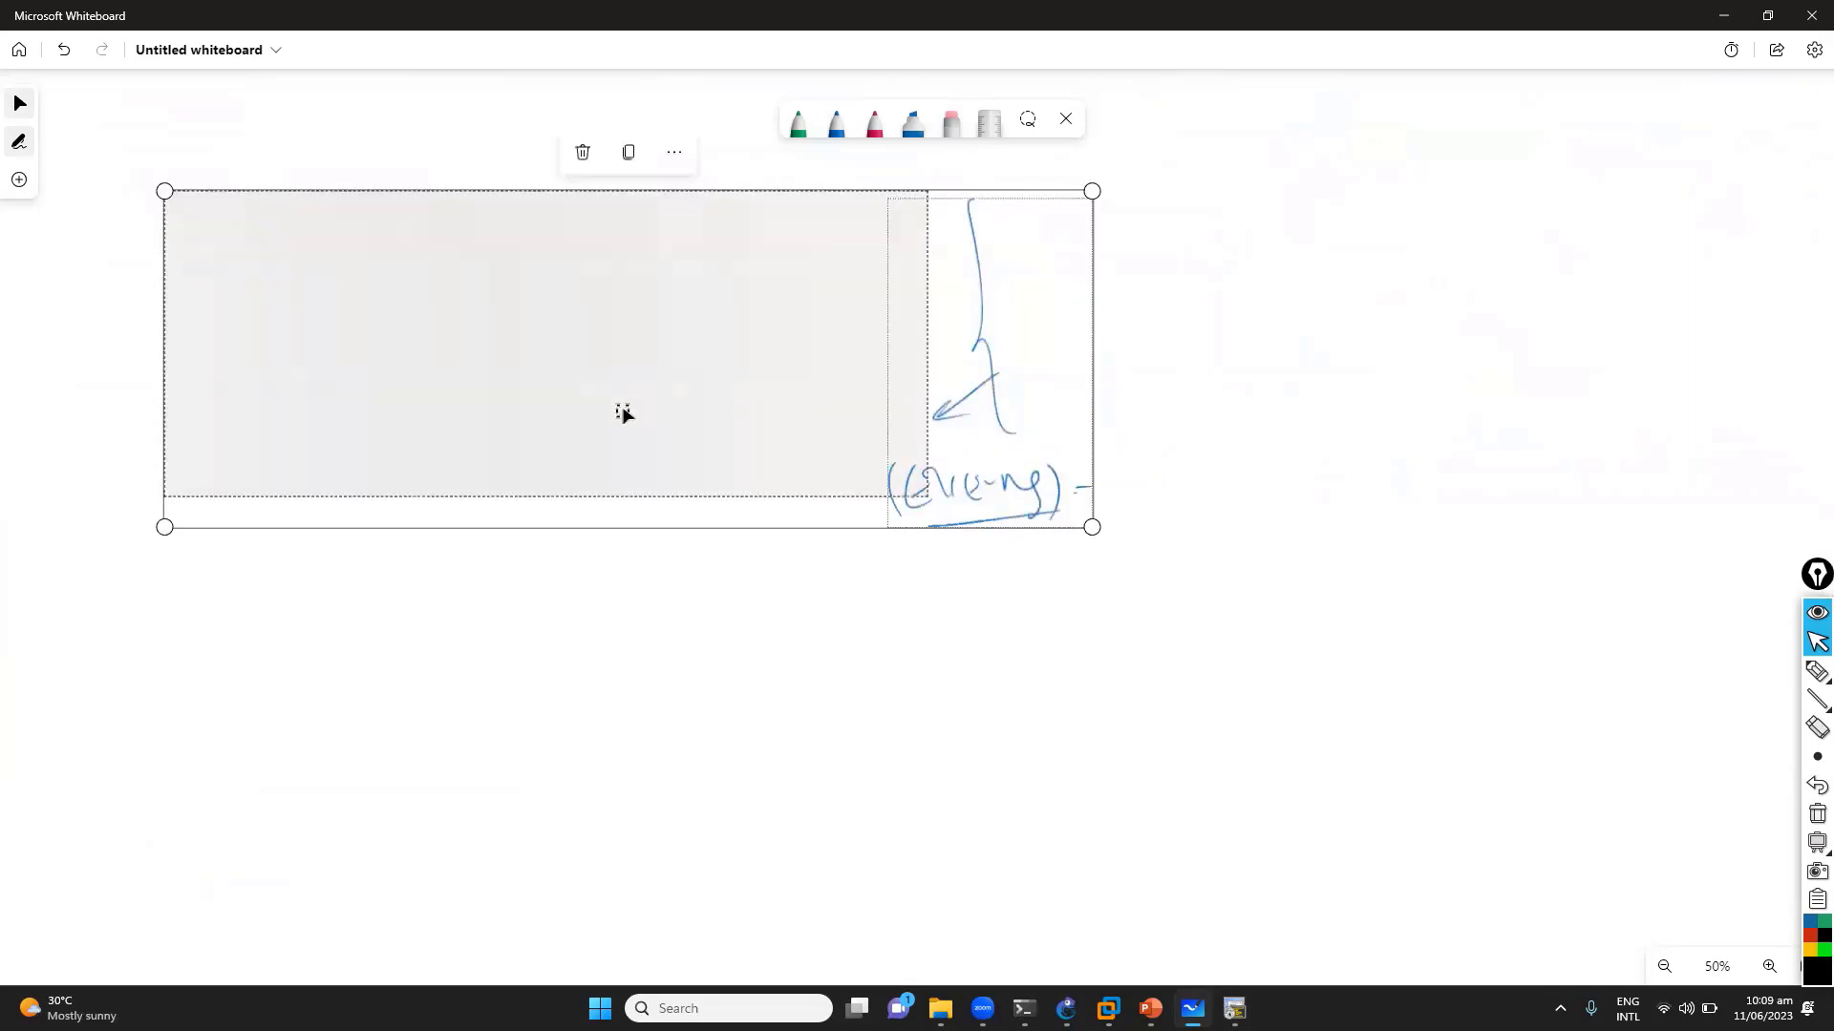
pyautogui.hotkey('ctrl', 'z')
pyautogui.hotkey('ctrl', 'z')
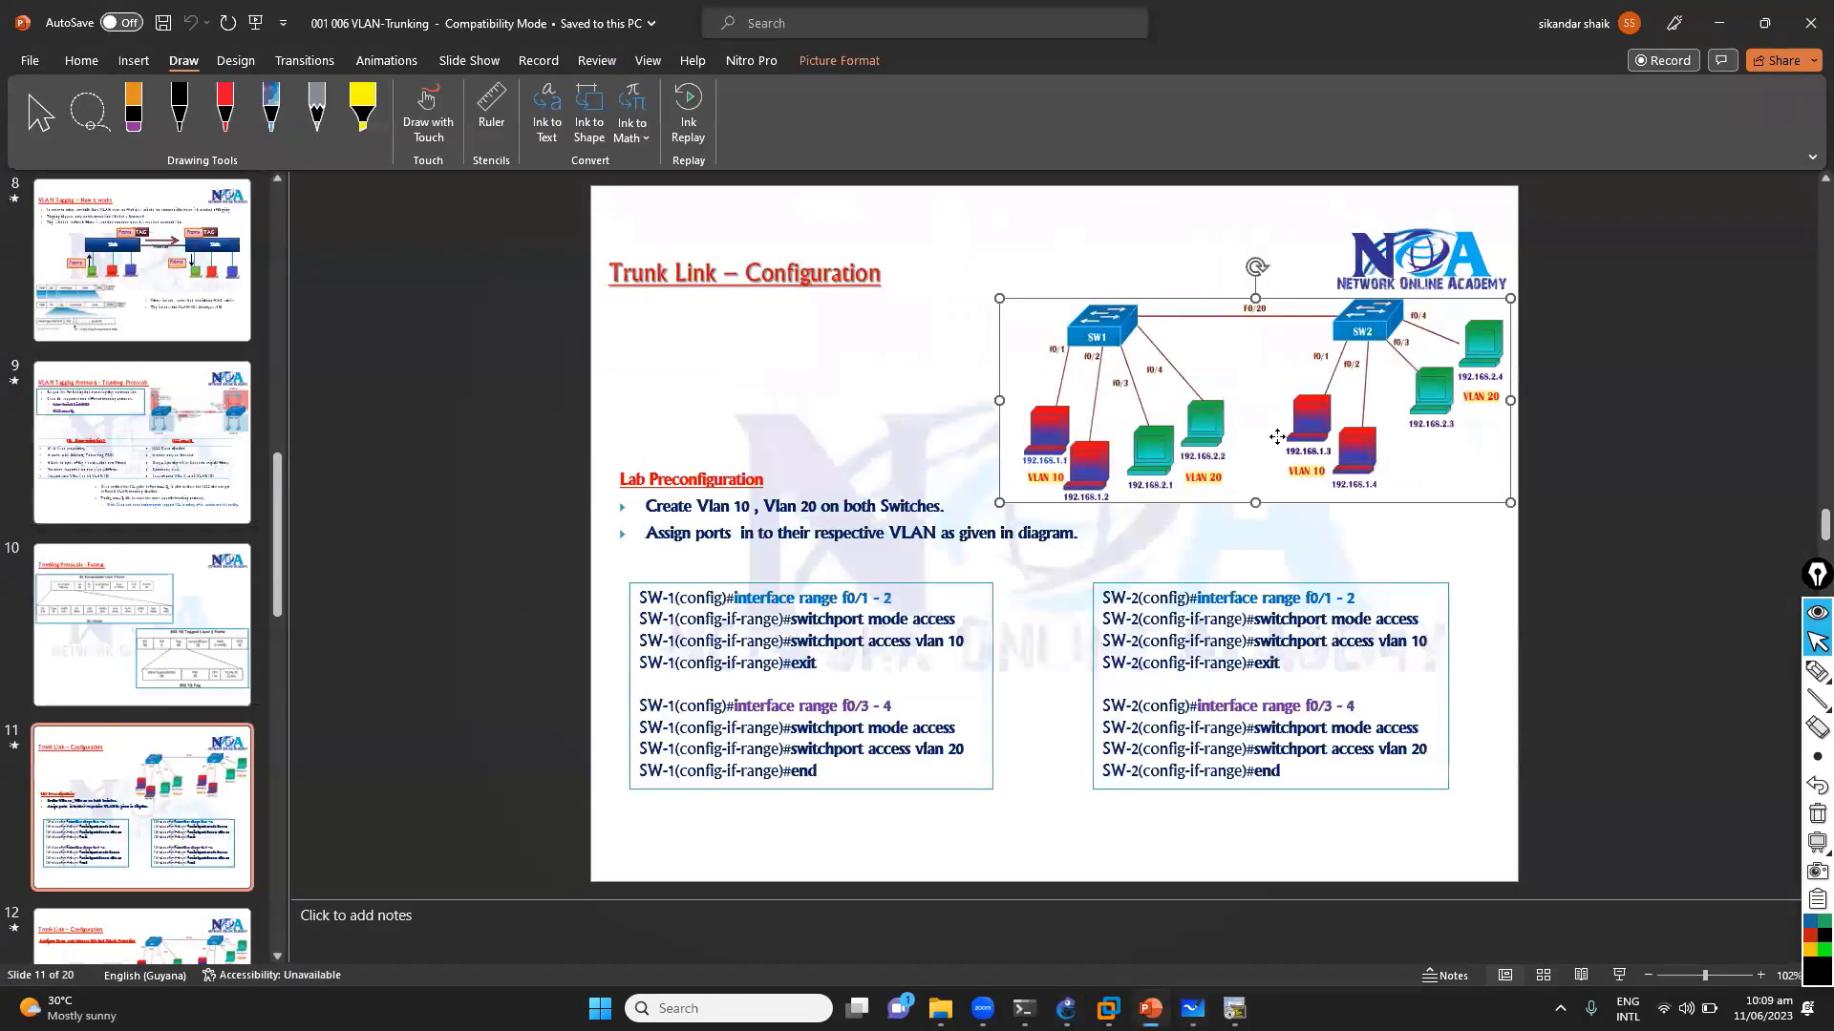
# Paste the two-switch diagram from the PowerPoint Trunk Link slide into Microsoft Whiteboard, move it to the board's upper left and enlarge it
pyautogui.hotkey('alt', 'Tab')
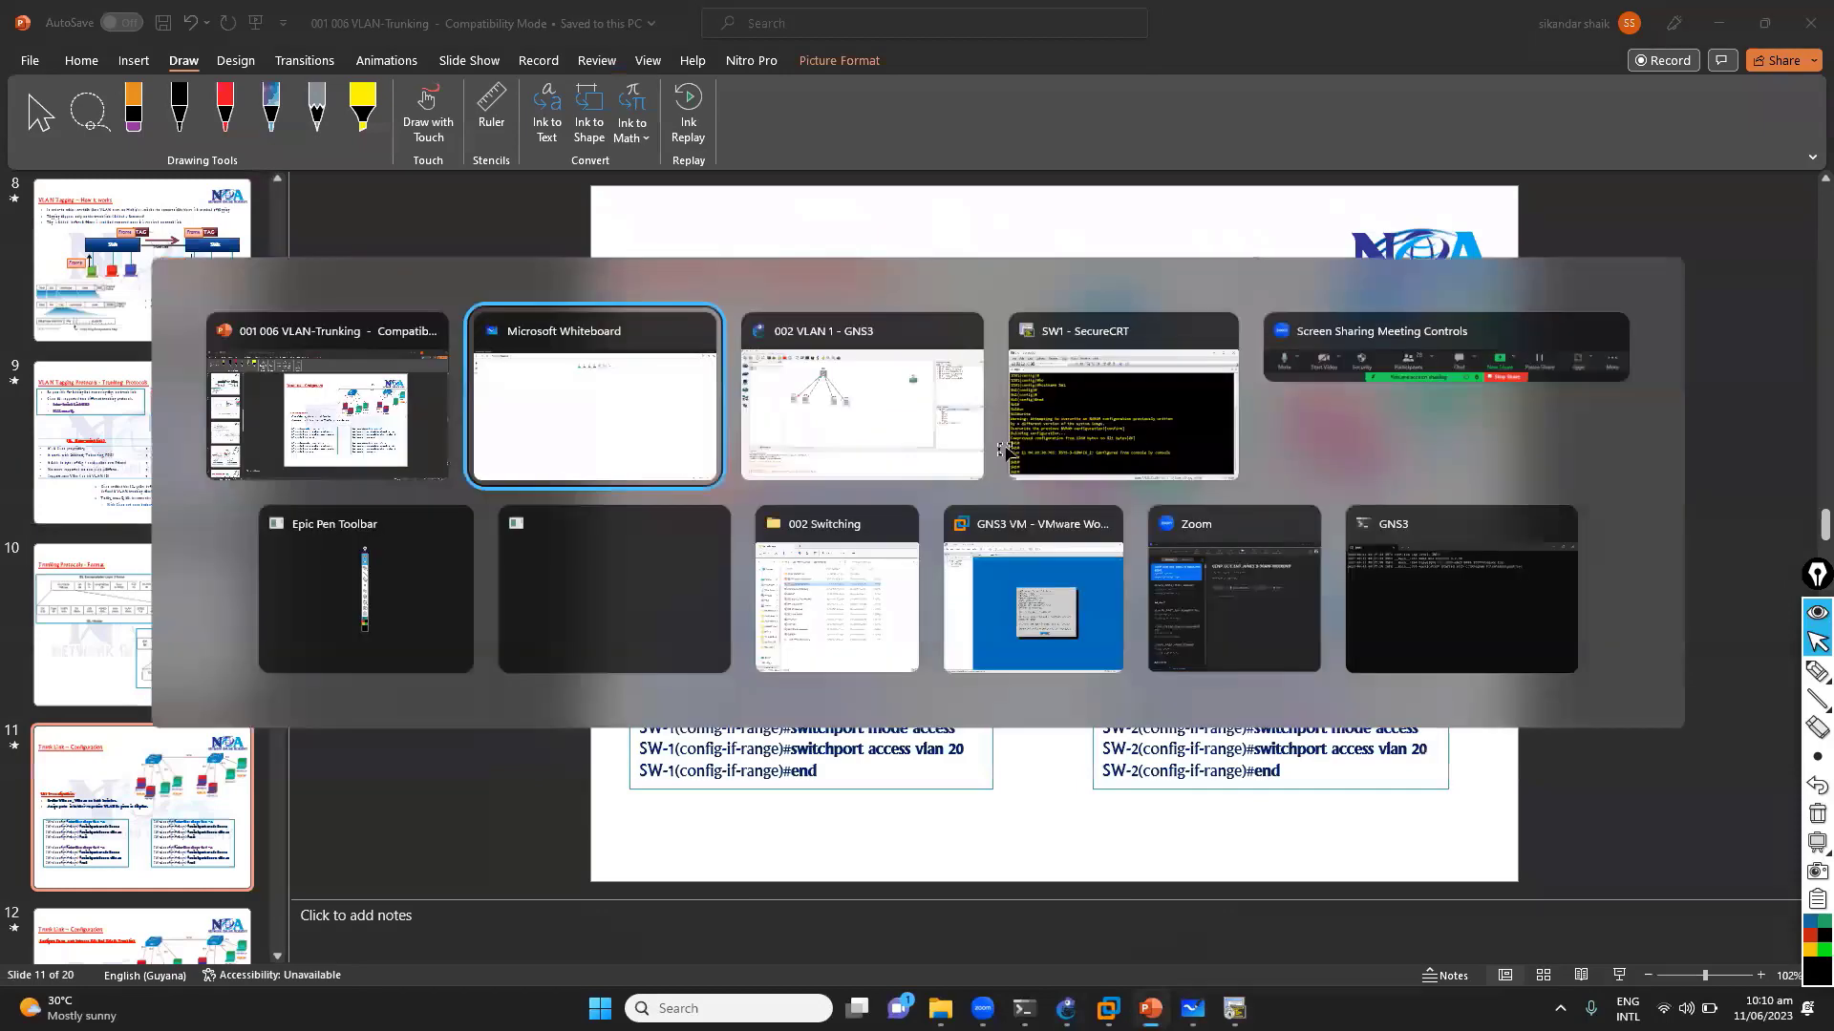
pyautogui.hotkey('ctrl', 'v')
pyautogui.moveTo(1201, 576); pyautogui.dragTo(260, 331)
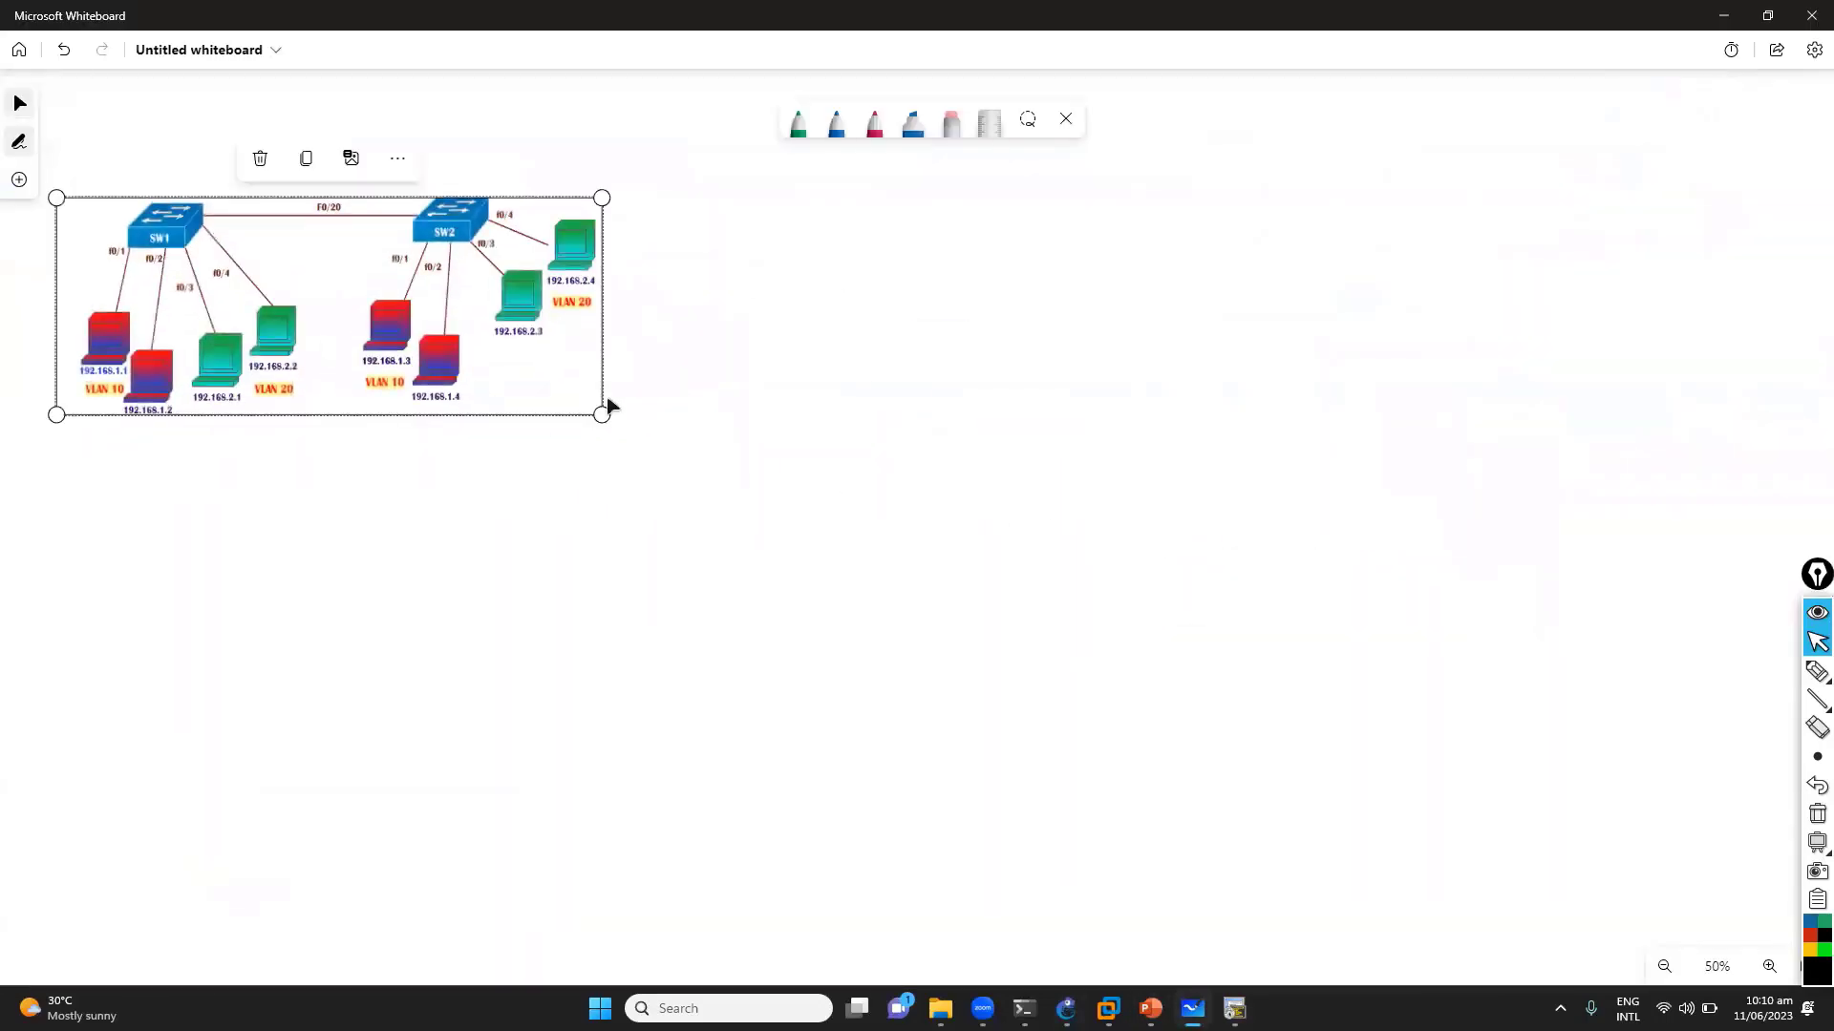
pyautogui.moveTo(600, 413); pyautogui.dragTo(758, 548)
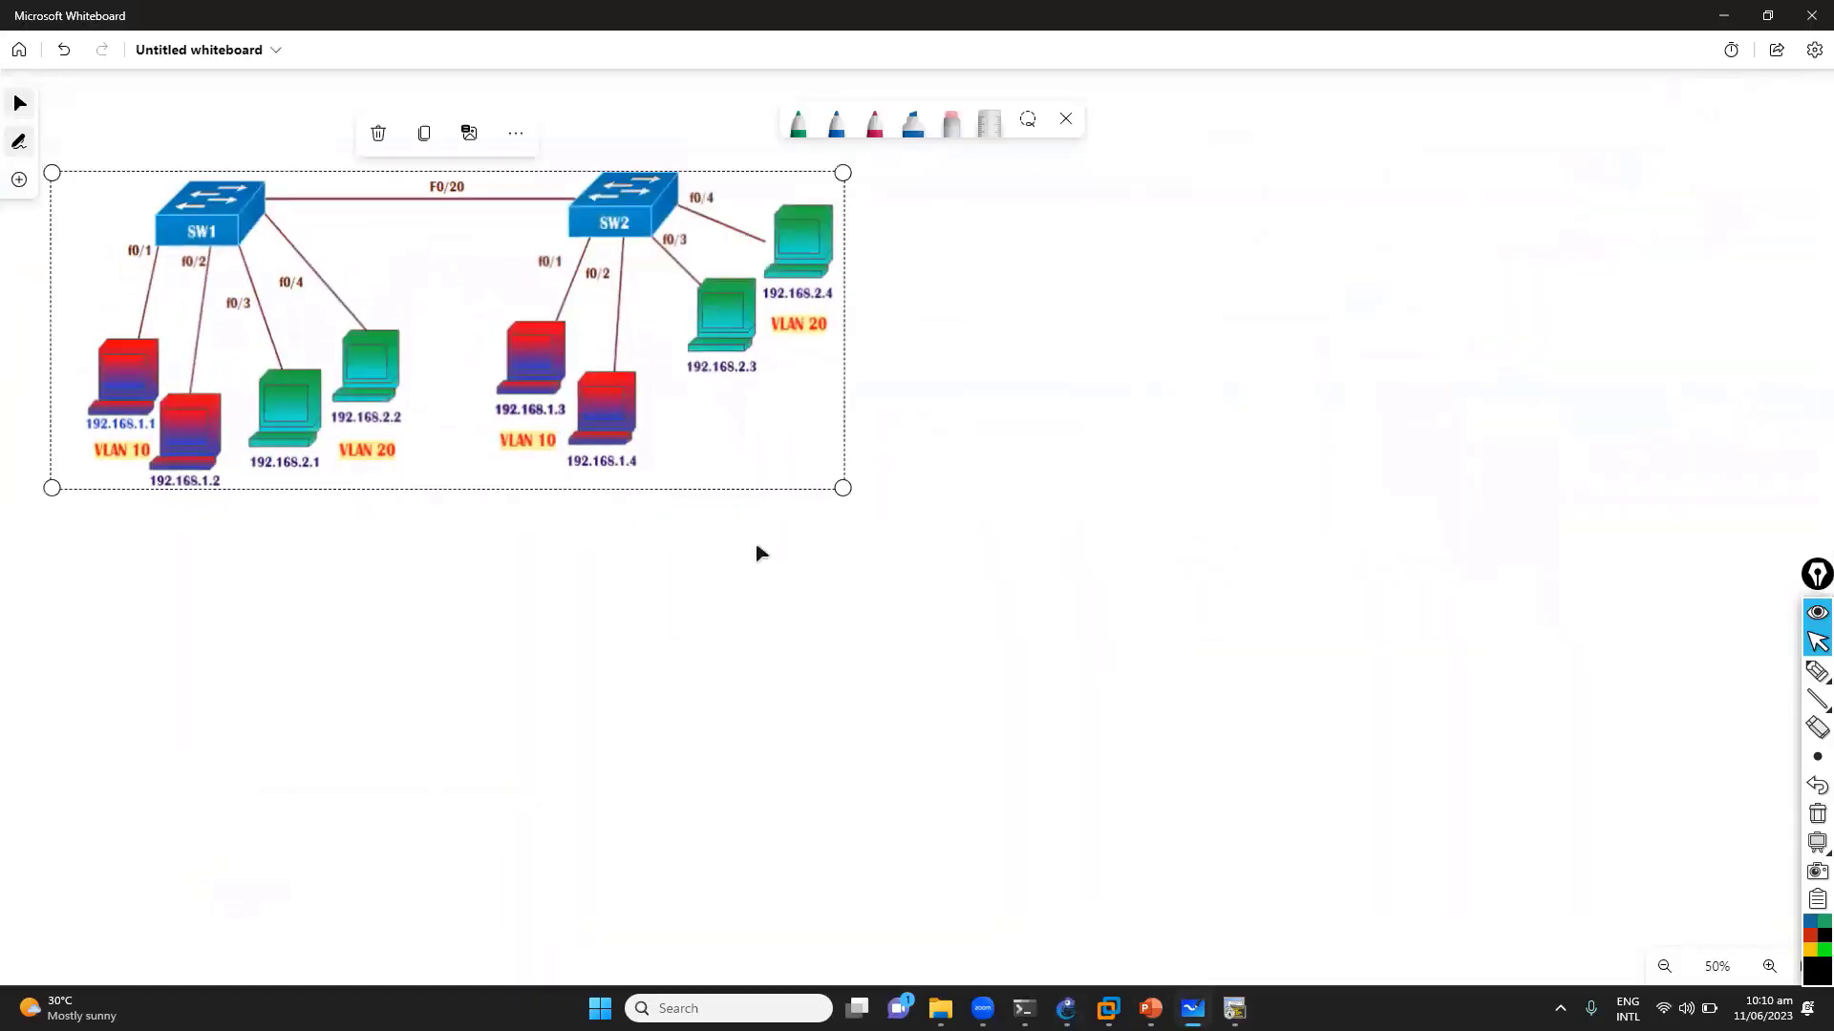
pyautogui.click(757, 553)
pyautogui.click(836, 123)
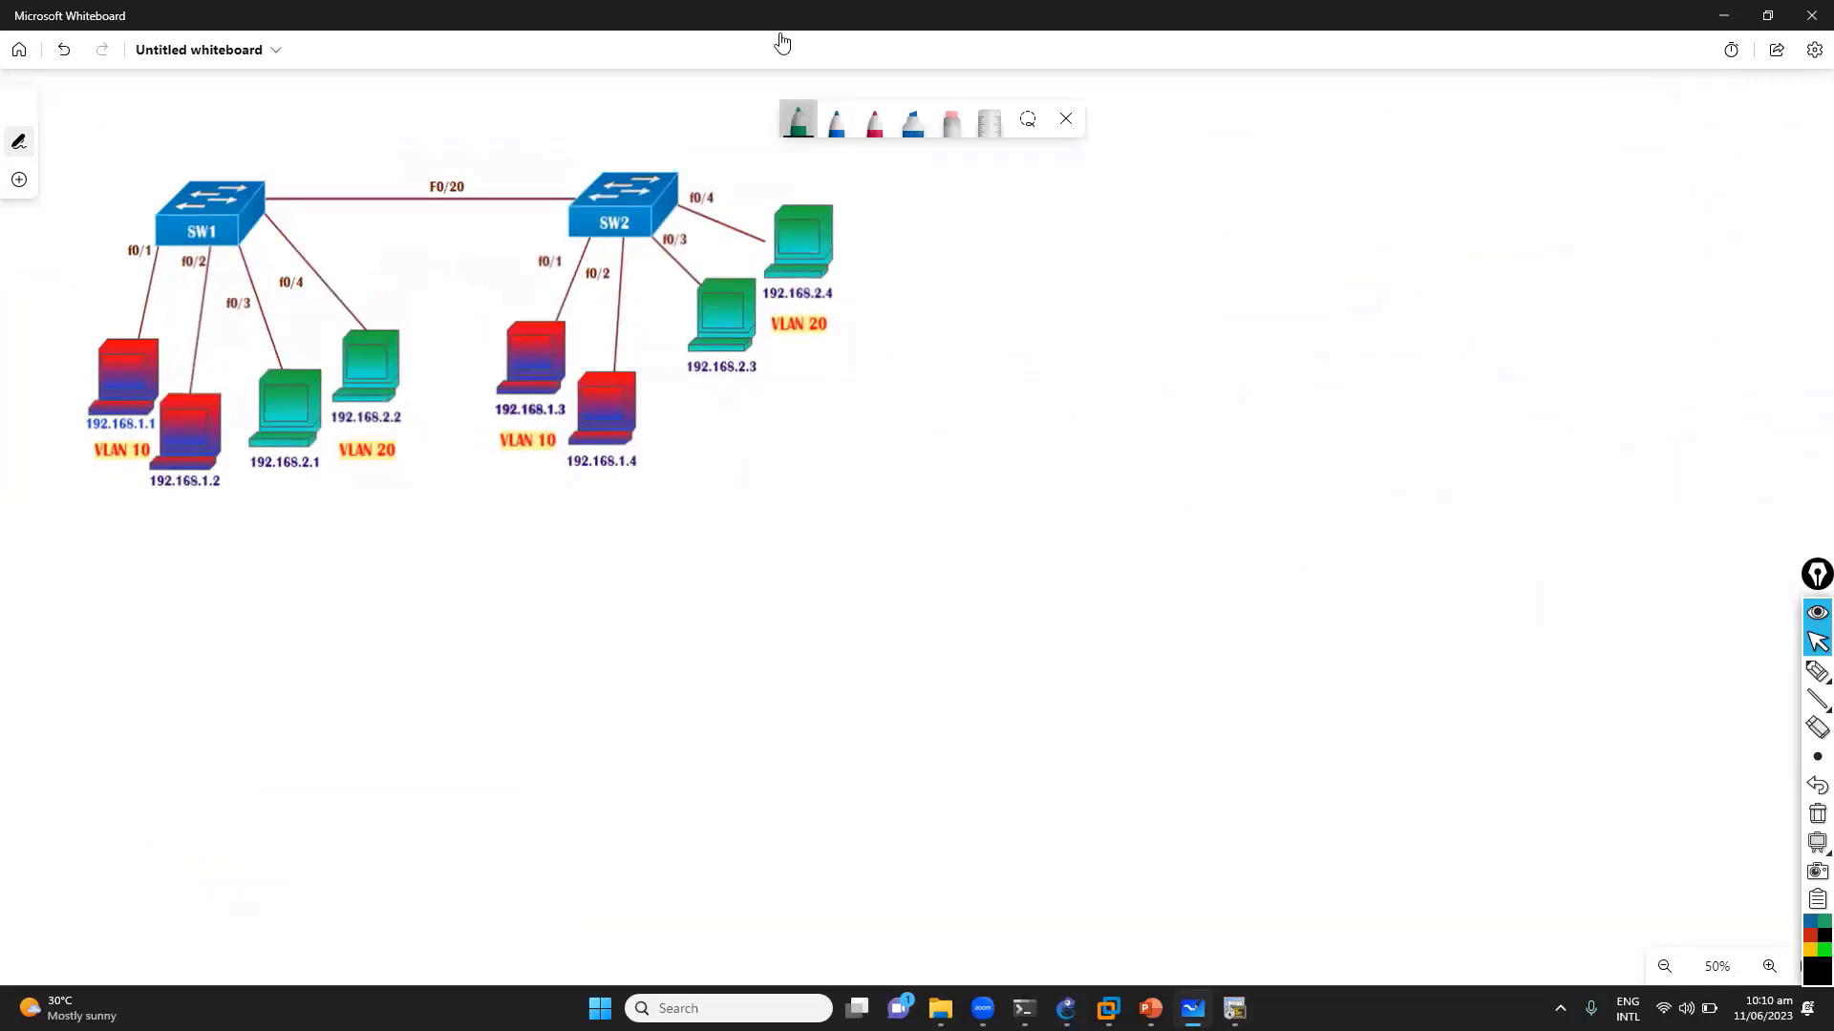
# In blue ink, relabel SW1's host ports e0/1, e0/2, e1/1 and e1/2, and circle the two red hosts as VLAN 10
pyautogui.click(835, 123)
pyautogui.moveTo(125, 254); pyautogui.dragTo(141, 247)
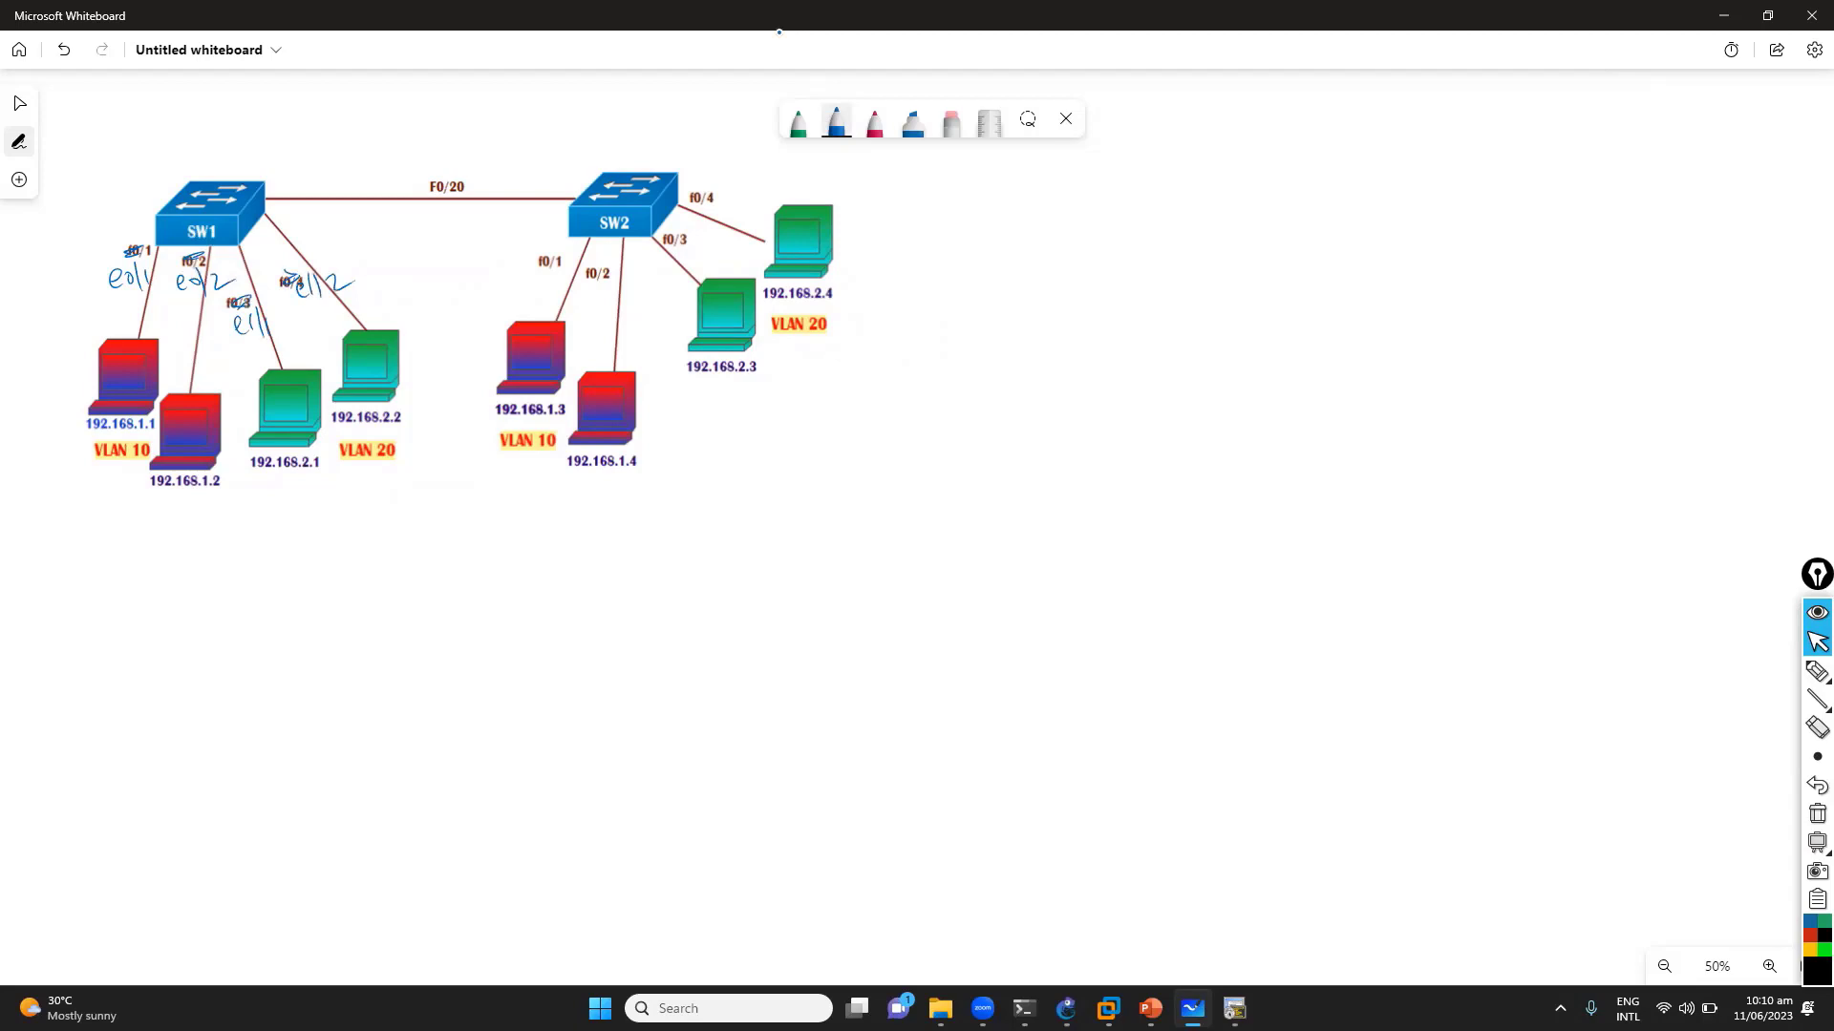
pyautogui.moveTo(158, 237)
pyautogui.mouseDown()
pyautogui.moveTo(60, 325)
pyautogui.moveTo(175, 511)
pyautogui.moveTo(233, 282)
pyautogui.mouseUp()
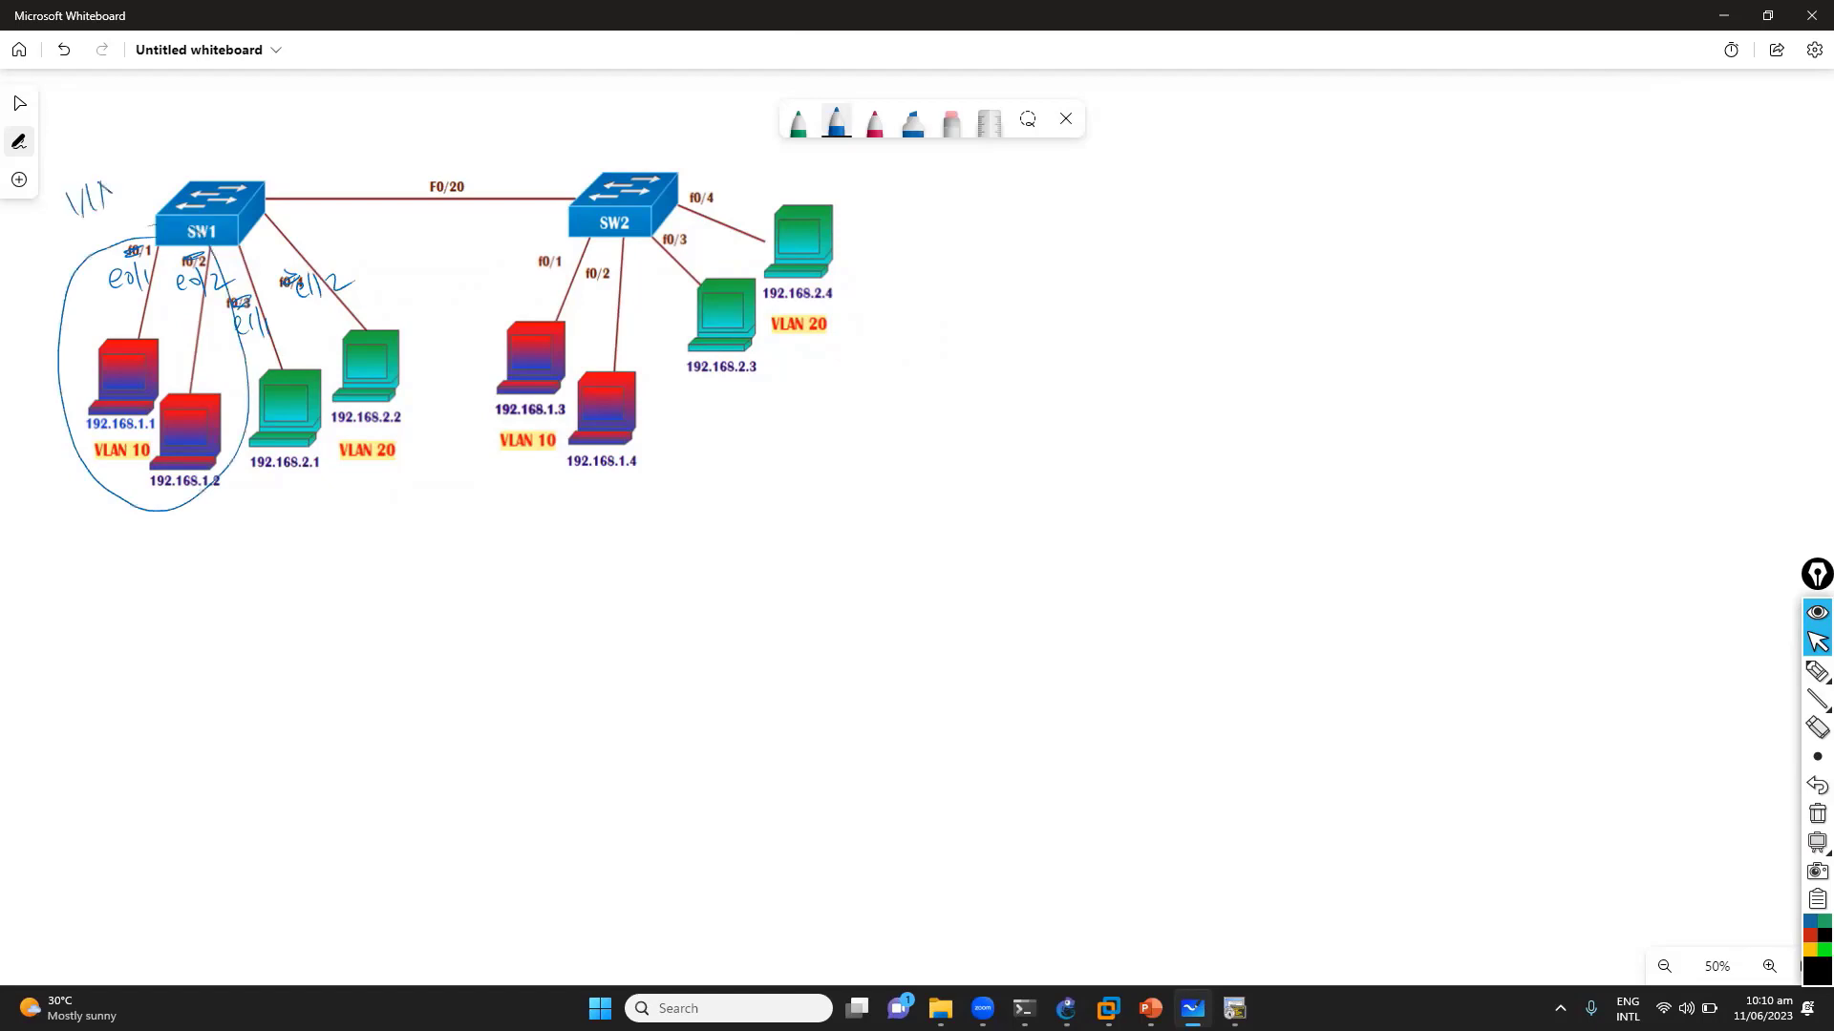
# In green ink, circle SW1's two green hosts and write VLAN 20 beneath the circle
pyautogui.click(798, 122)
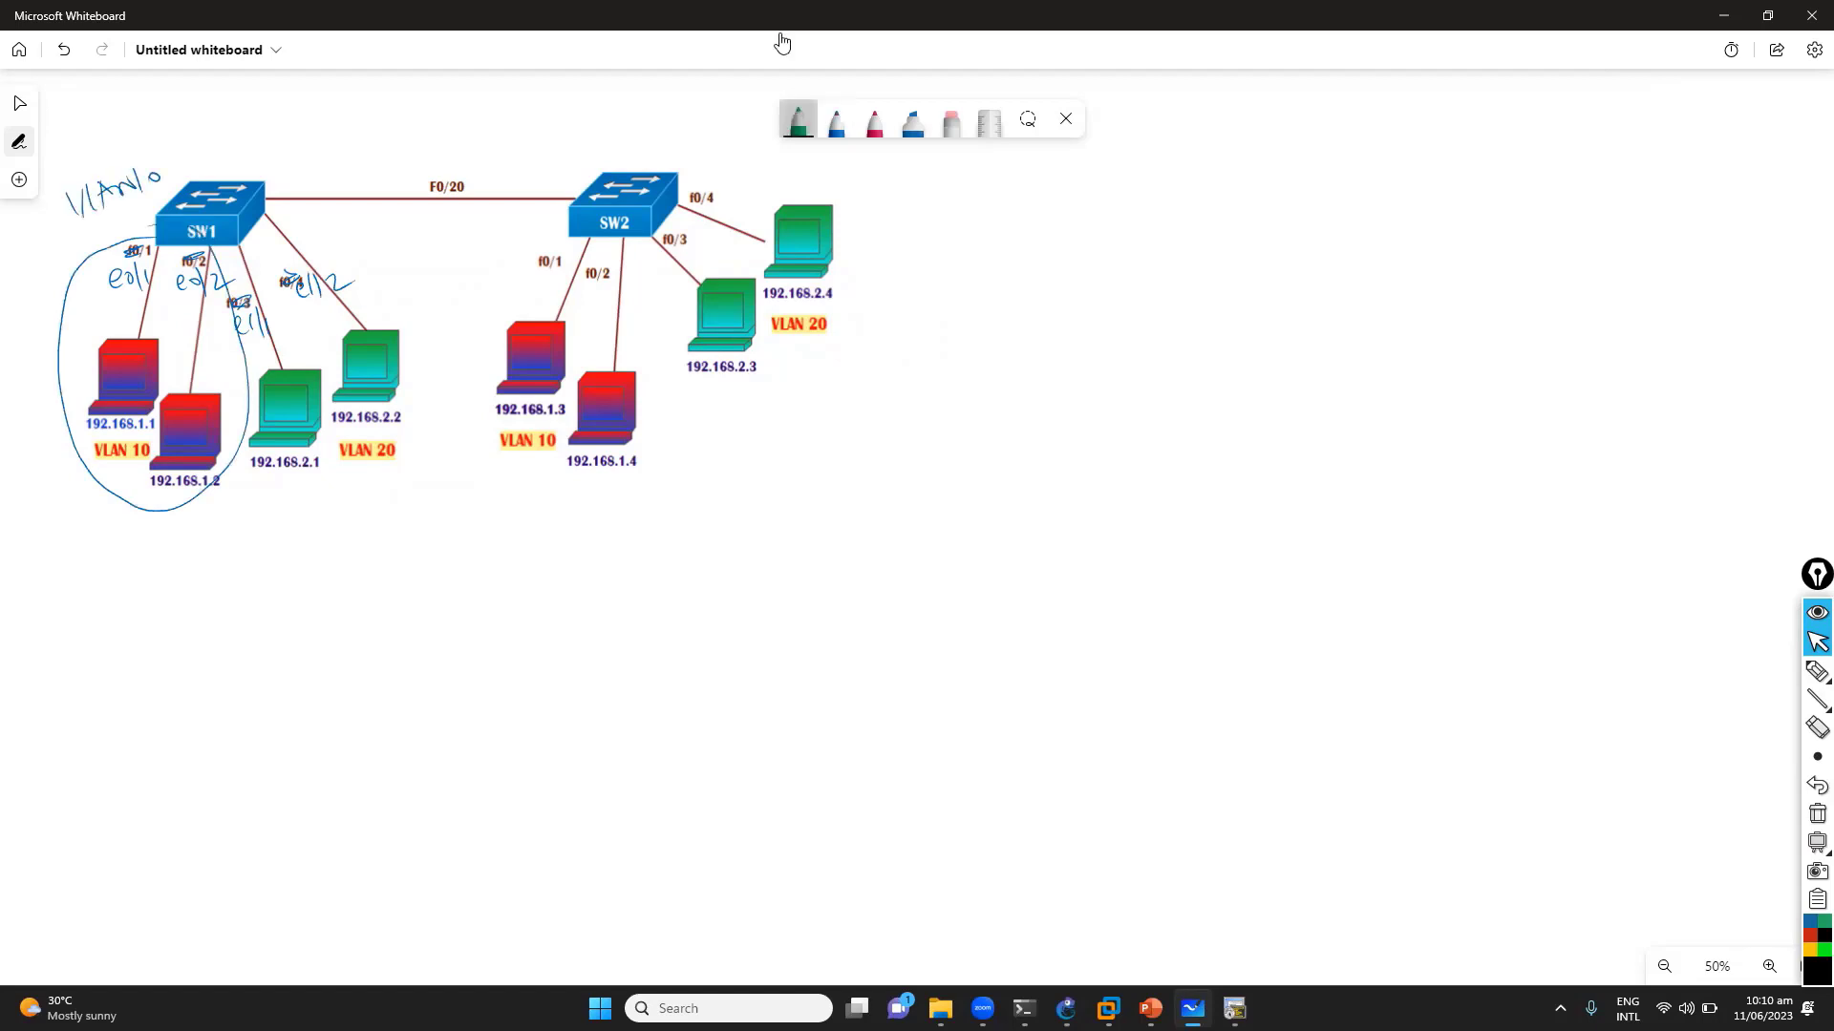
pyautogui.moveTo(239, 244)
pyautogui.mouseDown()
pyautogui.moveTo(412, 355)
pyautogui.moveTo(243, 239)
pyautogui.mouseUp()
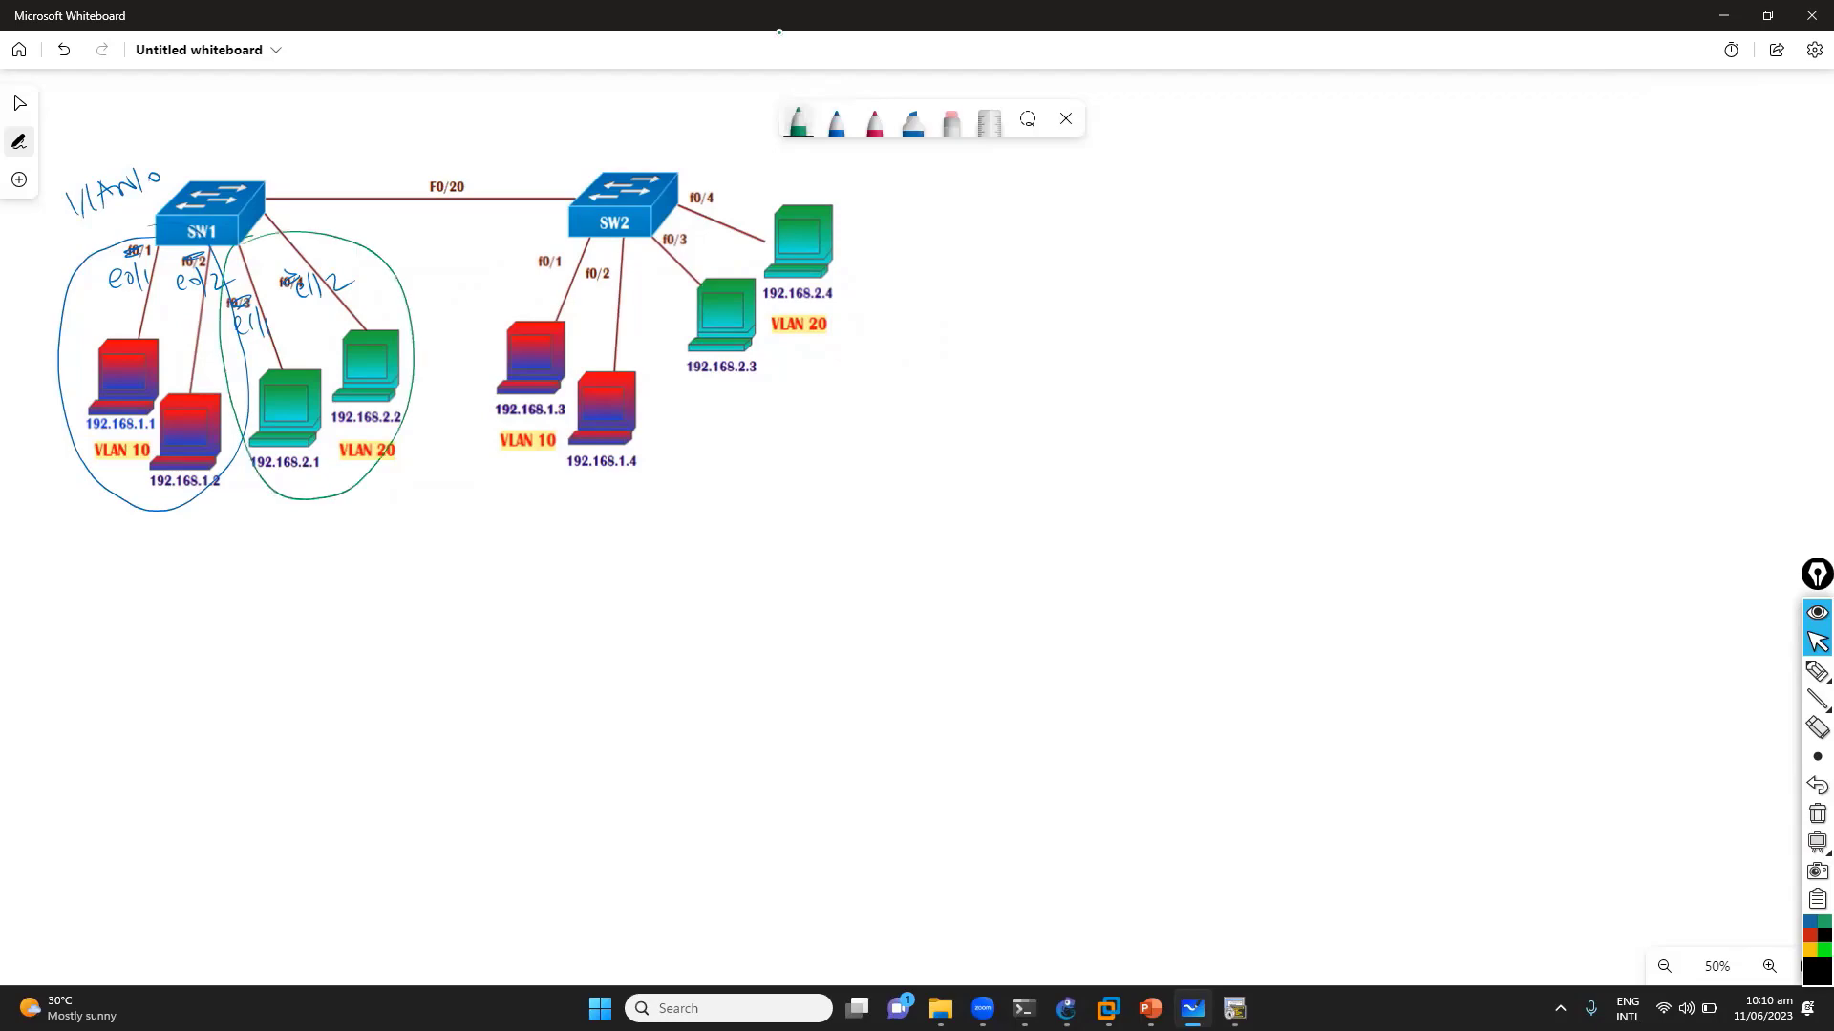
pyautogui.moveTo(346, 503); pyautogui.dragTo(360, 520)
pyautogui.moveTo(367, 501); pyautogui.dragTo(368, 501)
# Switch to GNS3 and move router R2 slightly closer to SW1
pyautogui.click(1066, 1008)
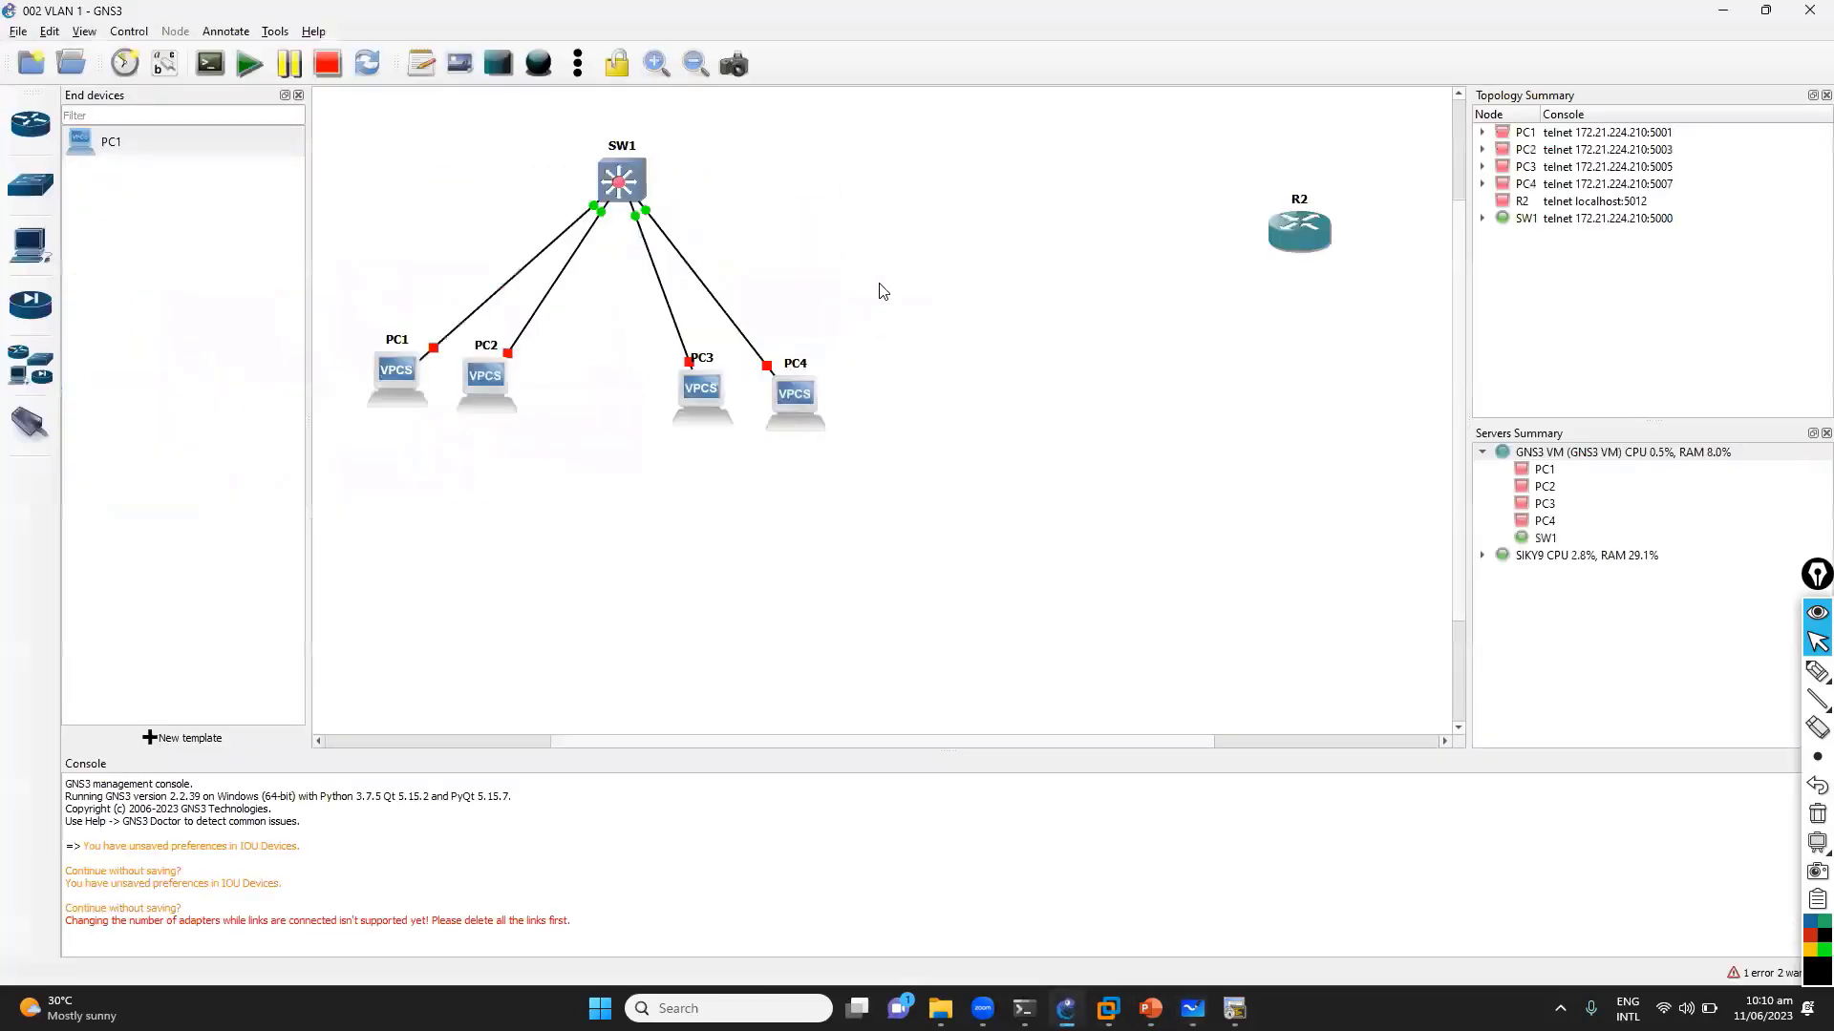
pyautogui.moveTo(1304, 239); pyautogui.dragTo(1281, 234)
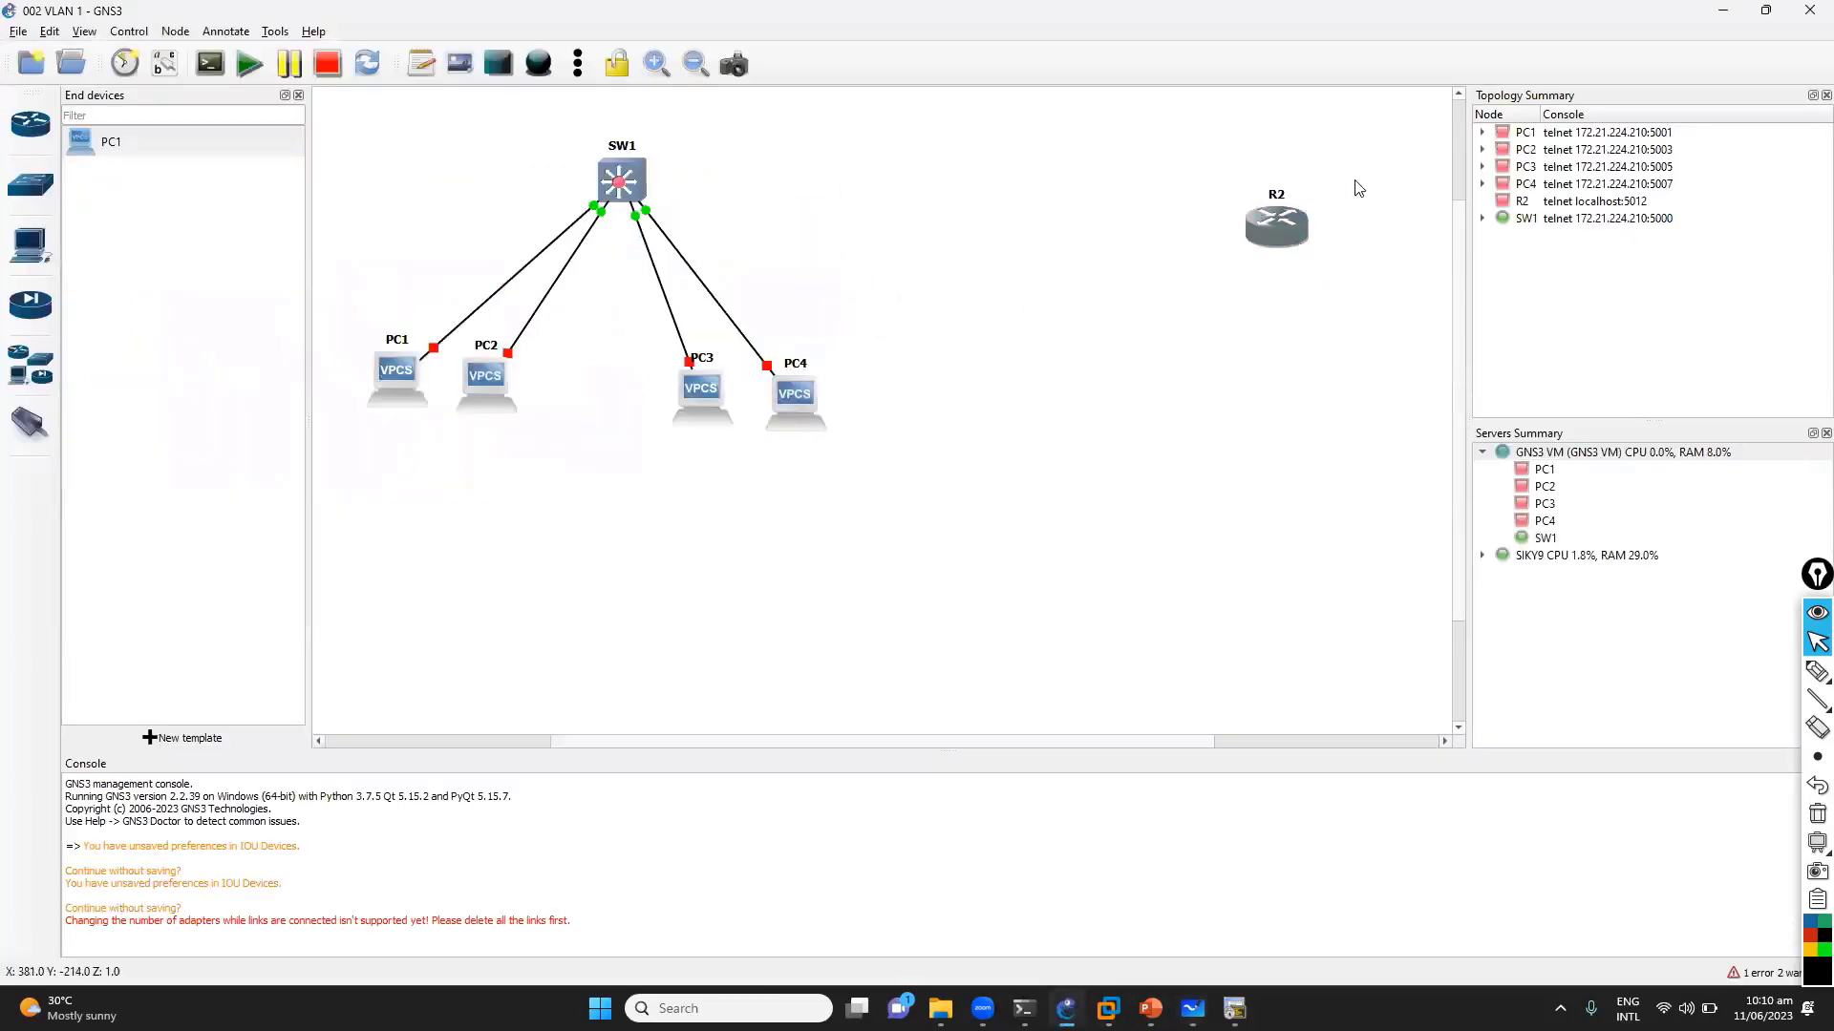
pyautogui.click(983, 271)
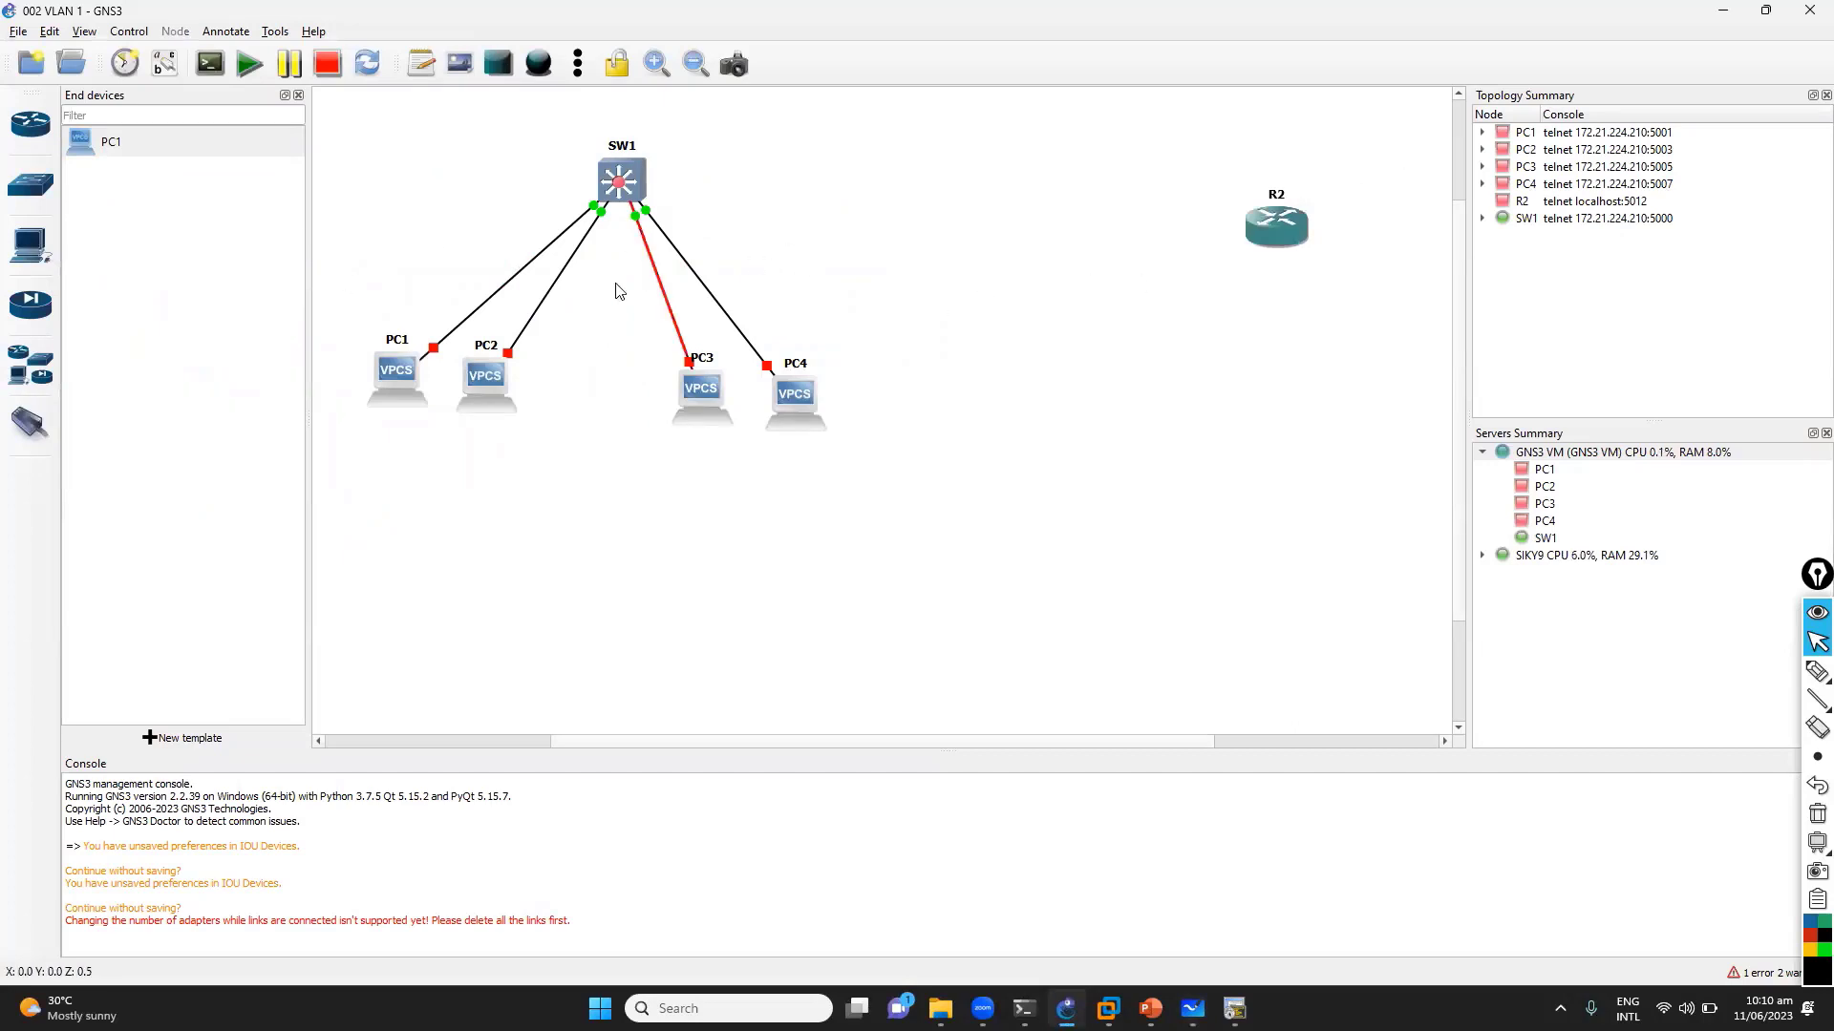
# Examine the servers summary to see which nodes run on the GNS3 VM and which run on the local computer
pyautogui.moveTo(353, 294); pyautogui.dragTo(917, 490)
pyautogui.click(1550, 487)
pyautogui.press('Up')
pyautogui.press('Up')
pyautogui.press('Down')
pyautogui.press('Down')
pyautogui.press('Down')
pyautogui.press('Down')
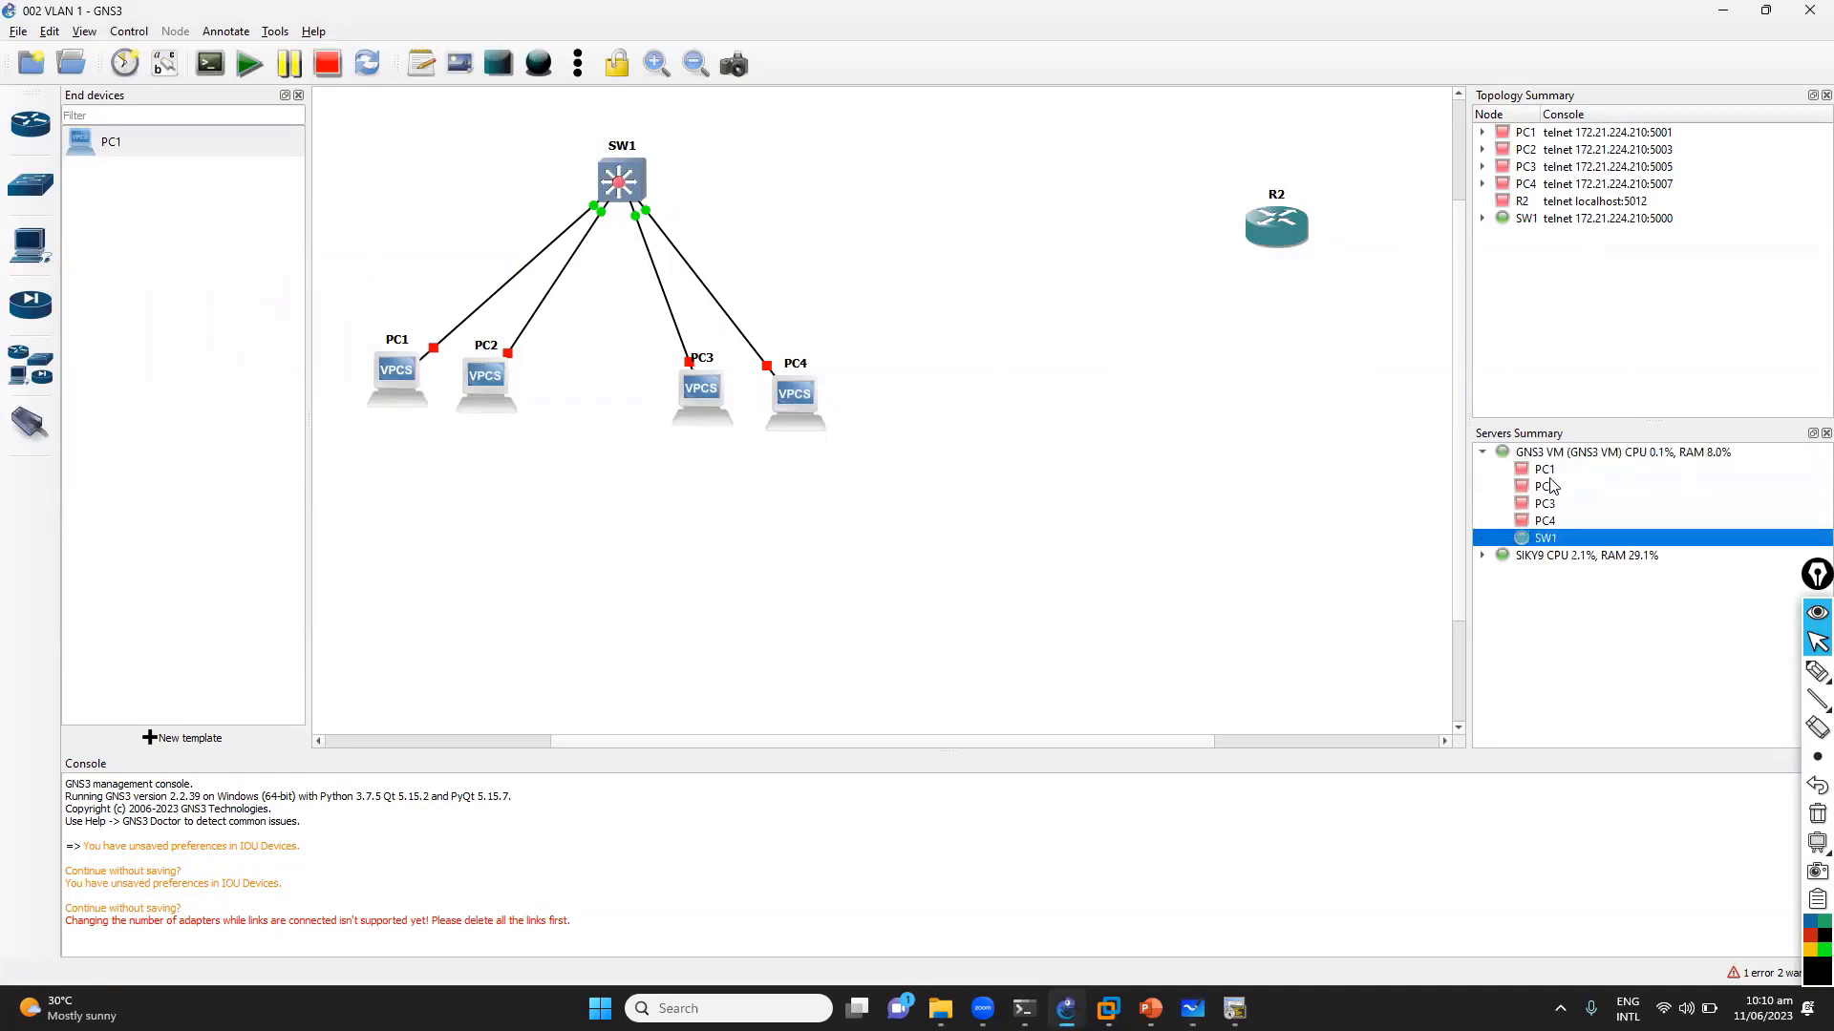
pyautogui.click(1567, 461)
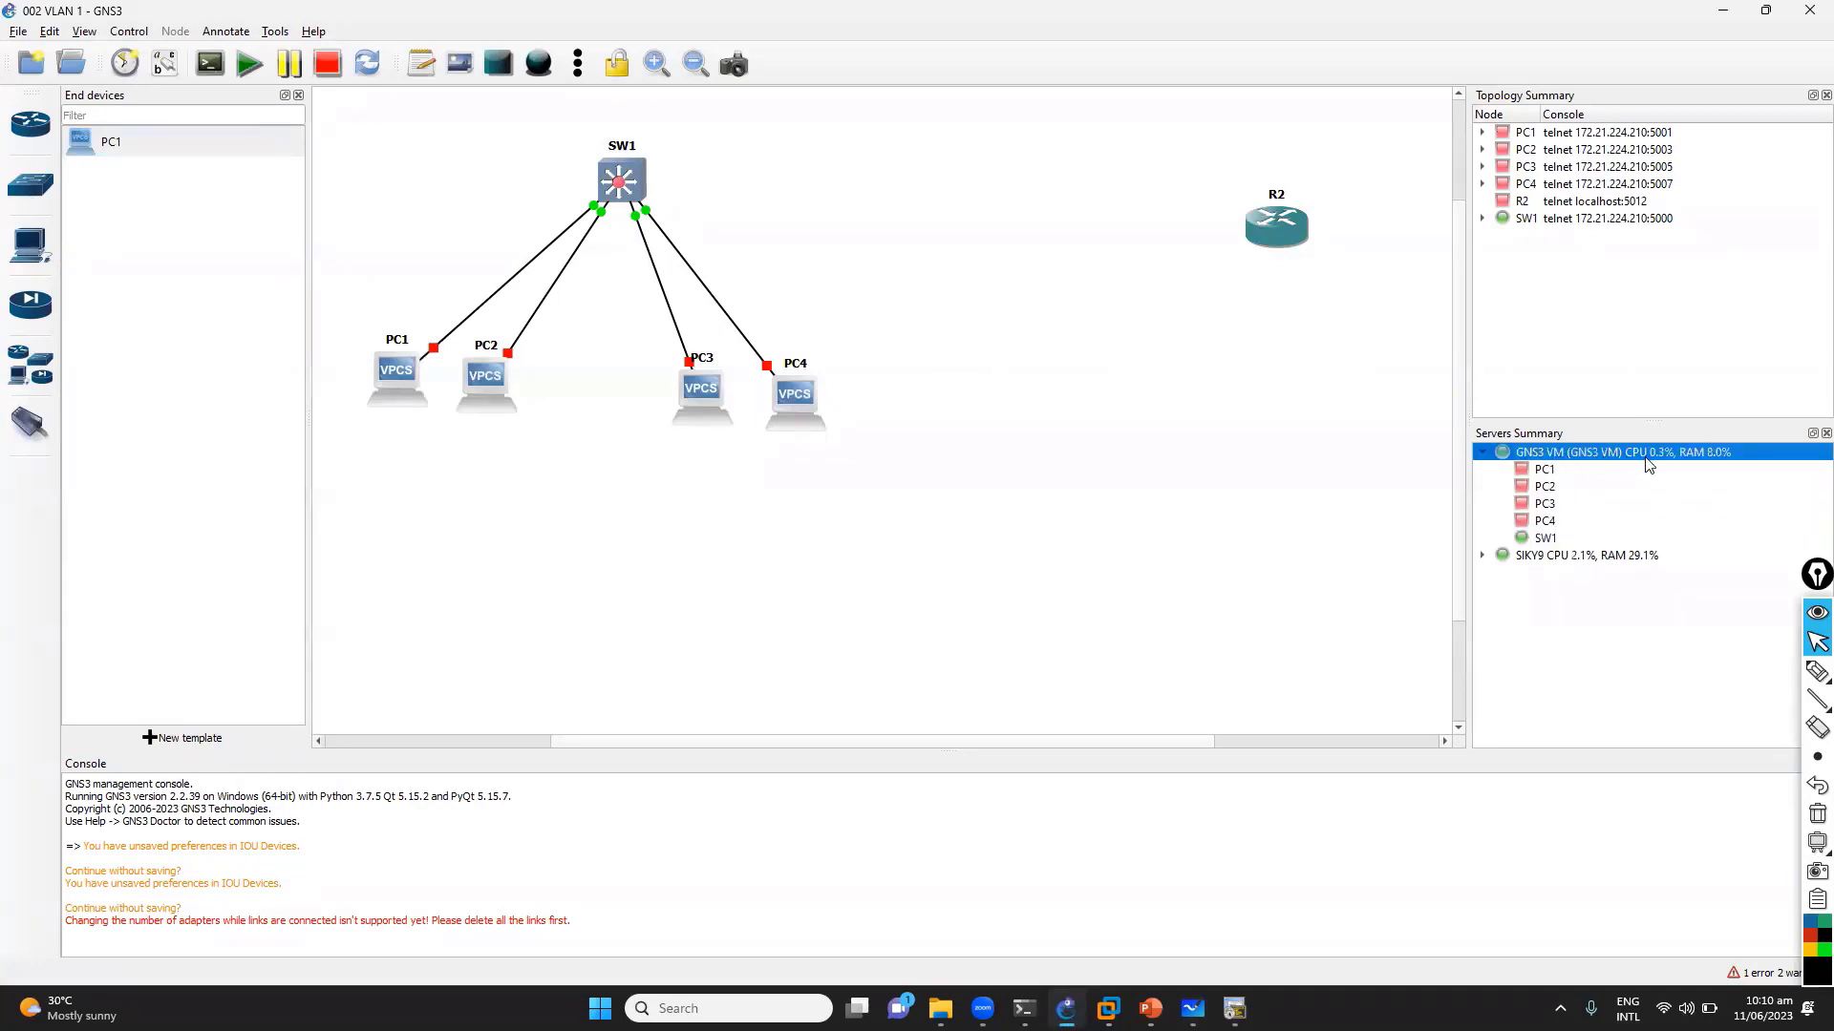
pyautogui.click(1482, 555)
pyautogui.click(1535, 574)
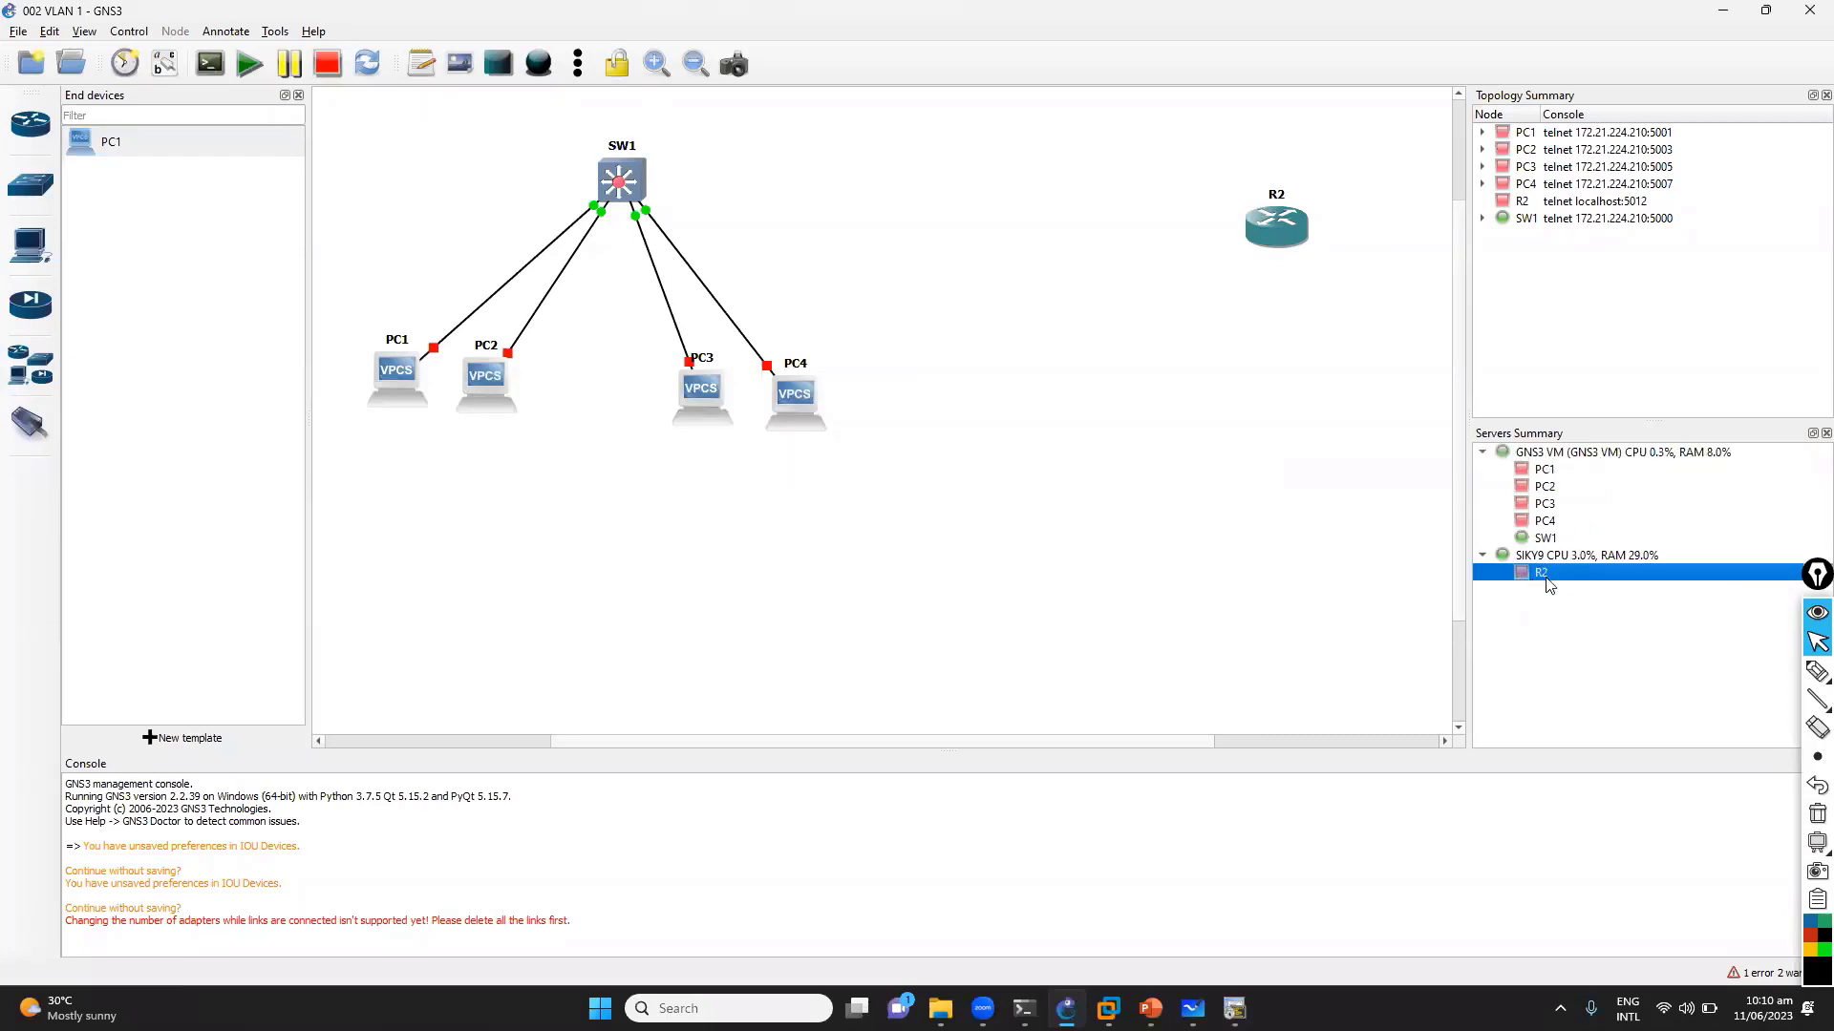
# Mark R2 in the servers summary and on the canvas with the screen pen, and clear the ink
pyautogui.click(1817, 671)
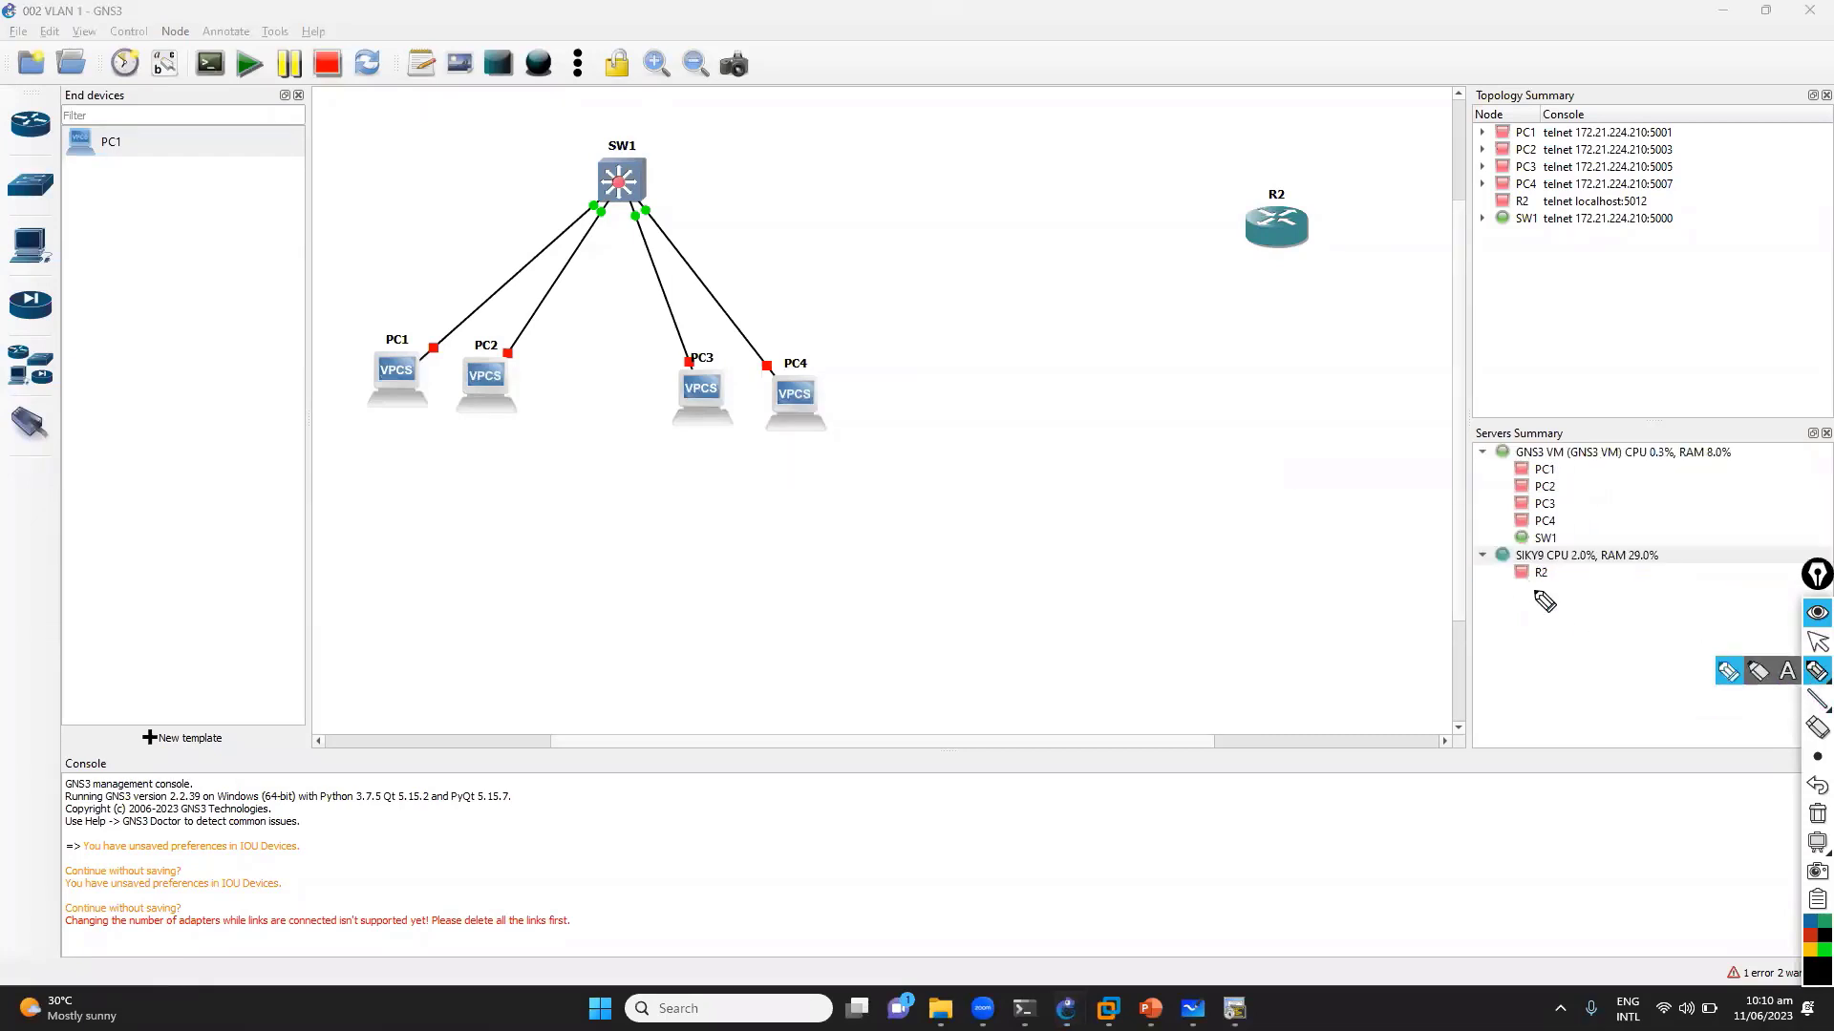
pyautogui.moveTo(1544, 601)
pyautogui.mouseDown()
pyautogui.moveTo(1525, 566)
pyautogui.moveTo(1542, 633)
pyautogui.moveTo(1563, 599)
pyautogui.mouseUp()
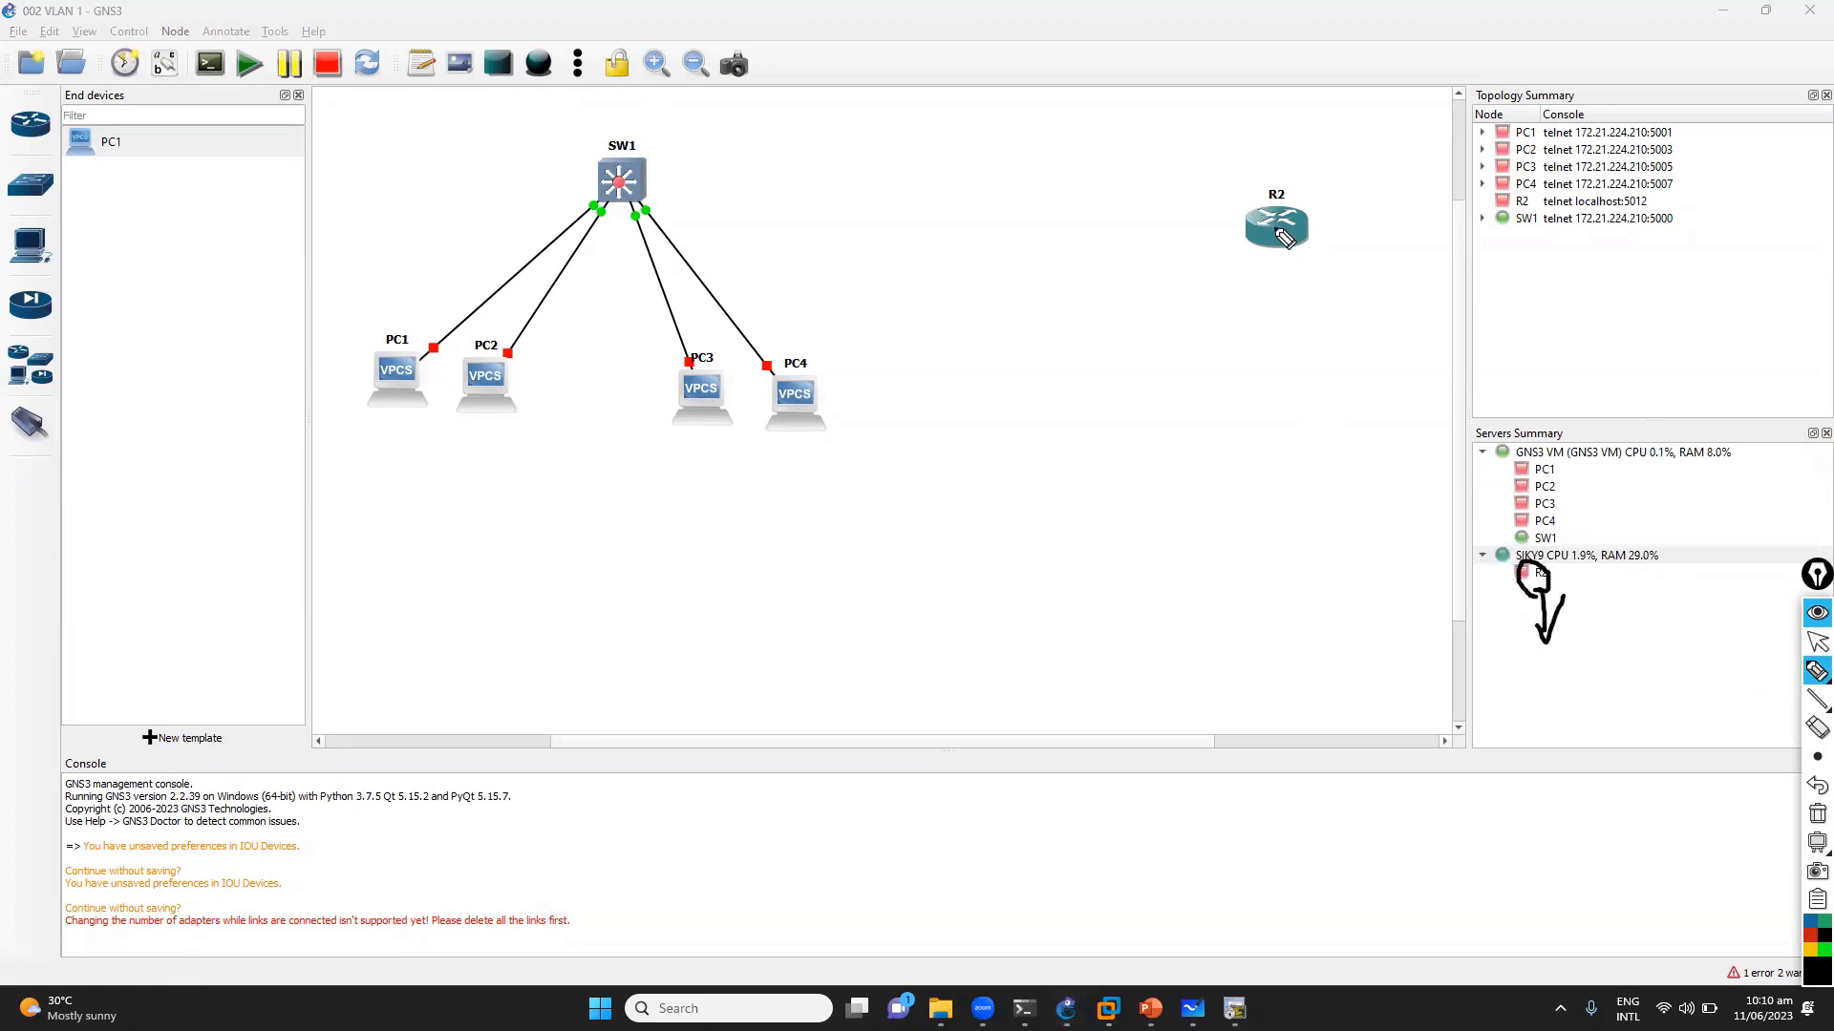
pyautogui.moveTo(1284, 236)
pyautogui.mouseDown()
pyautogui.moveTo(1318, 352)
pyautogui.moveTo(1298, 351)
pyautogui.mouseUp()
pyautogui.press('Escape')
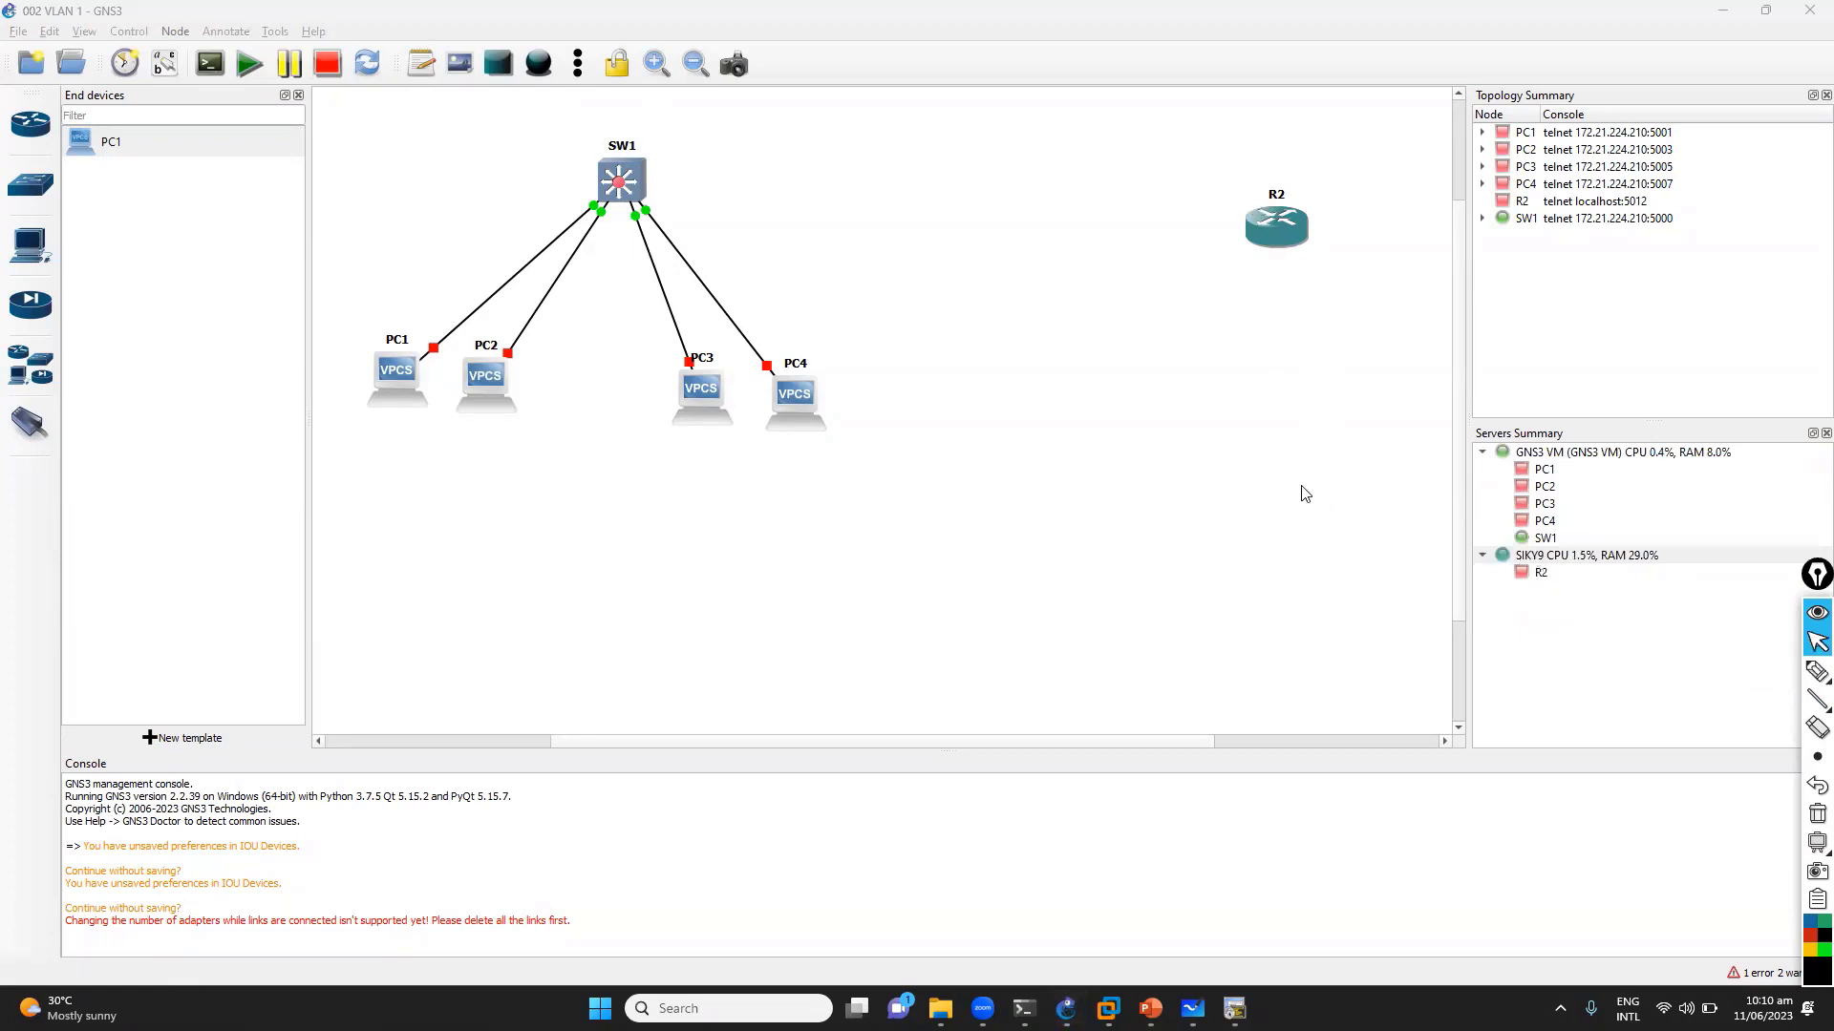
# Check the server type choices for a new VPCS node template in Preferences, and leave without saving anything
pyautogui.click(49, 31)
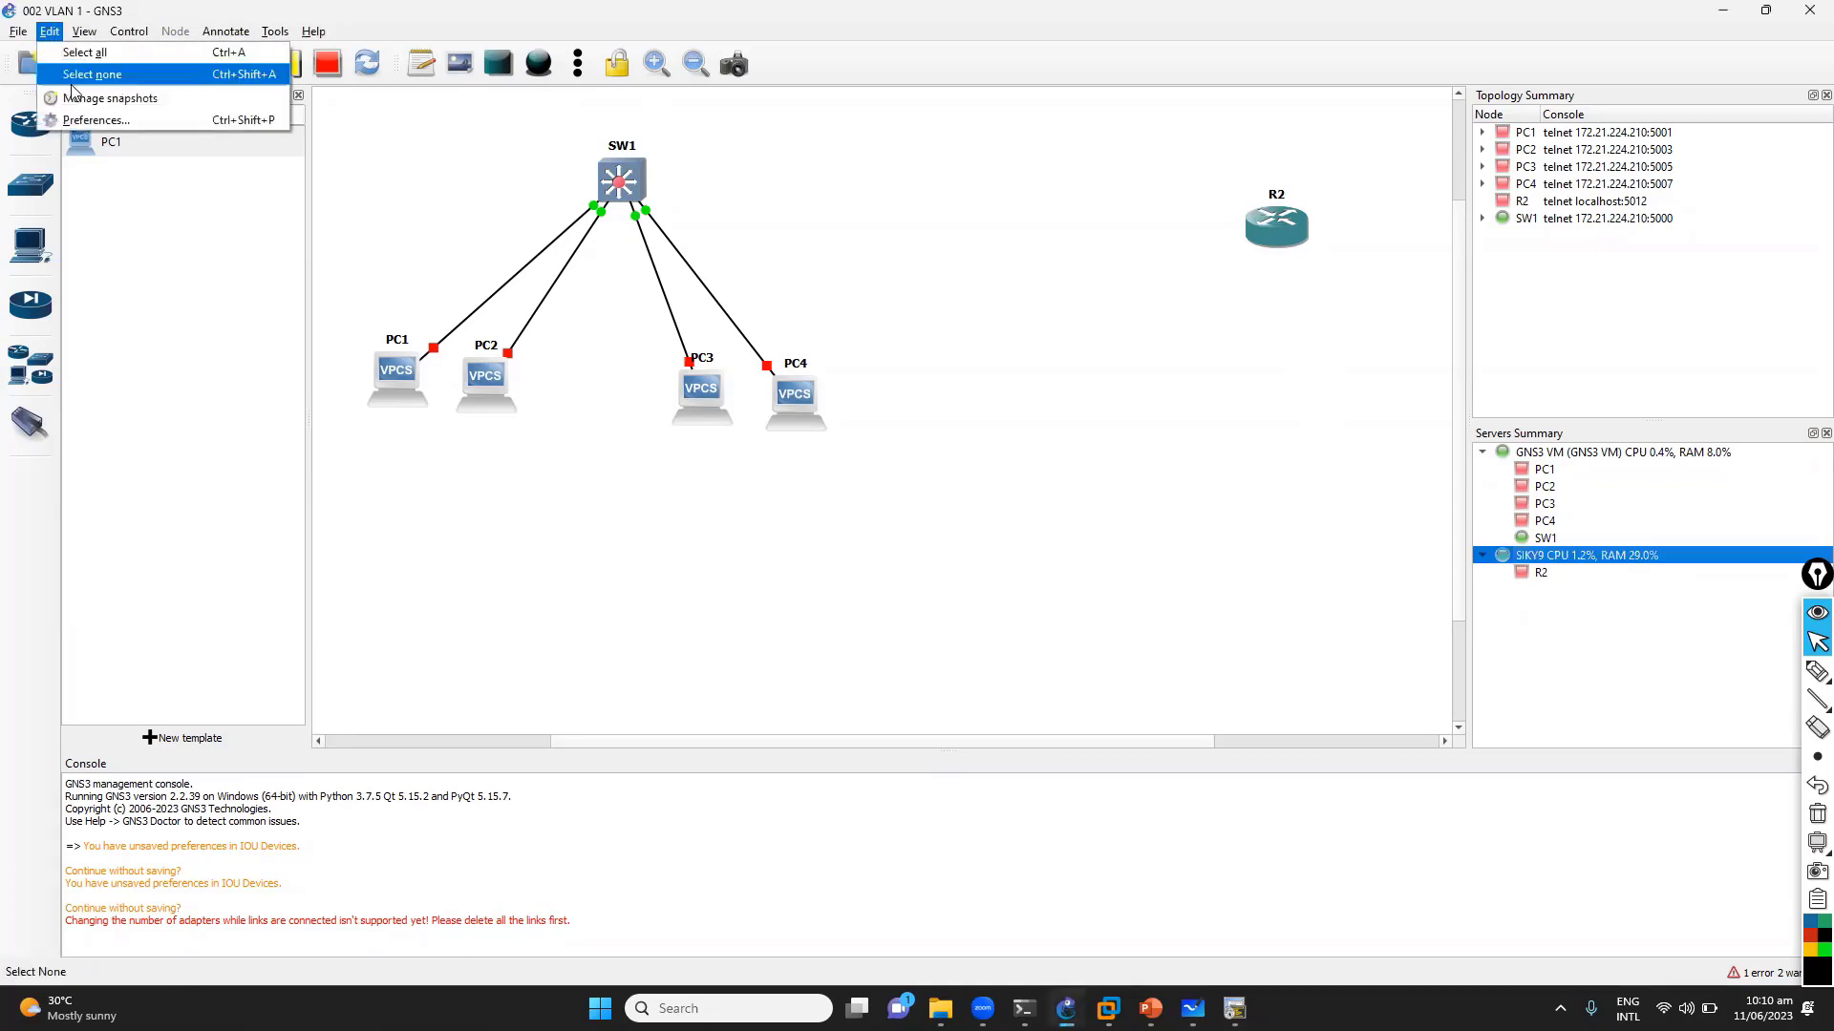
pyautogui.click(84, 120)
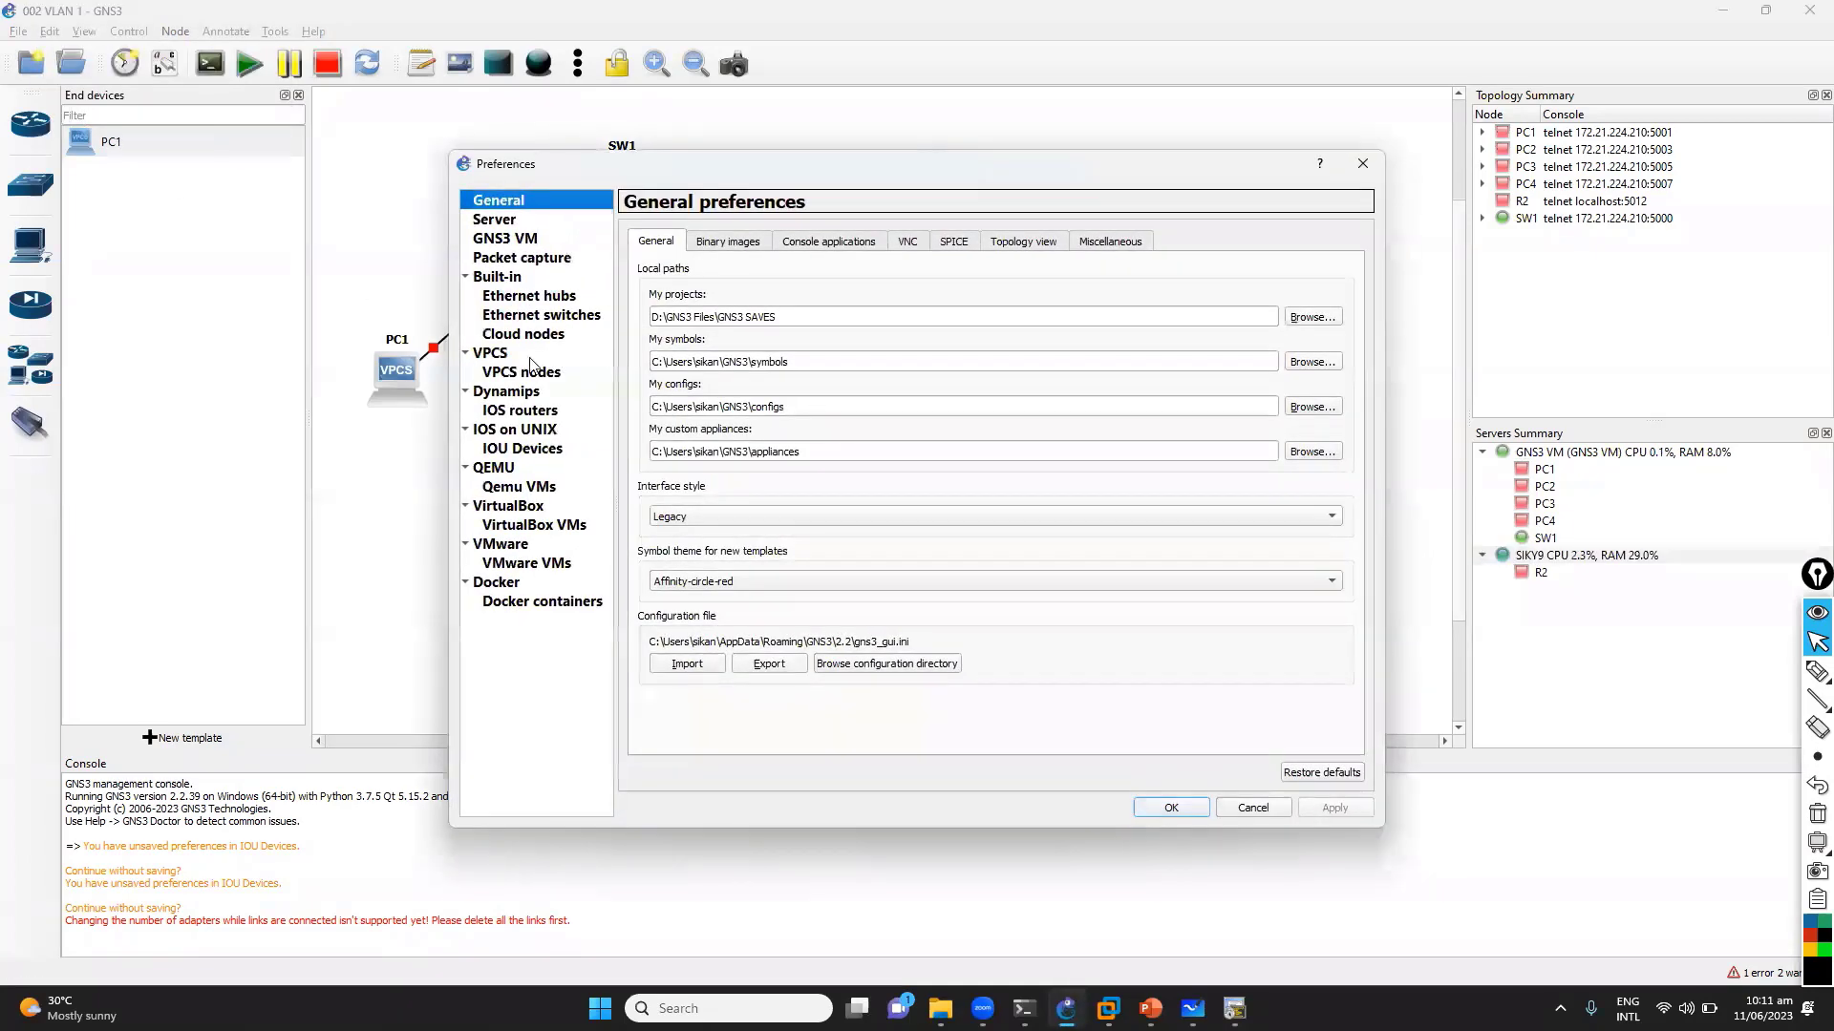
pyautogui.click(533, 378)
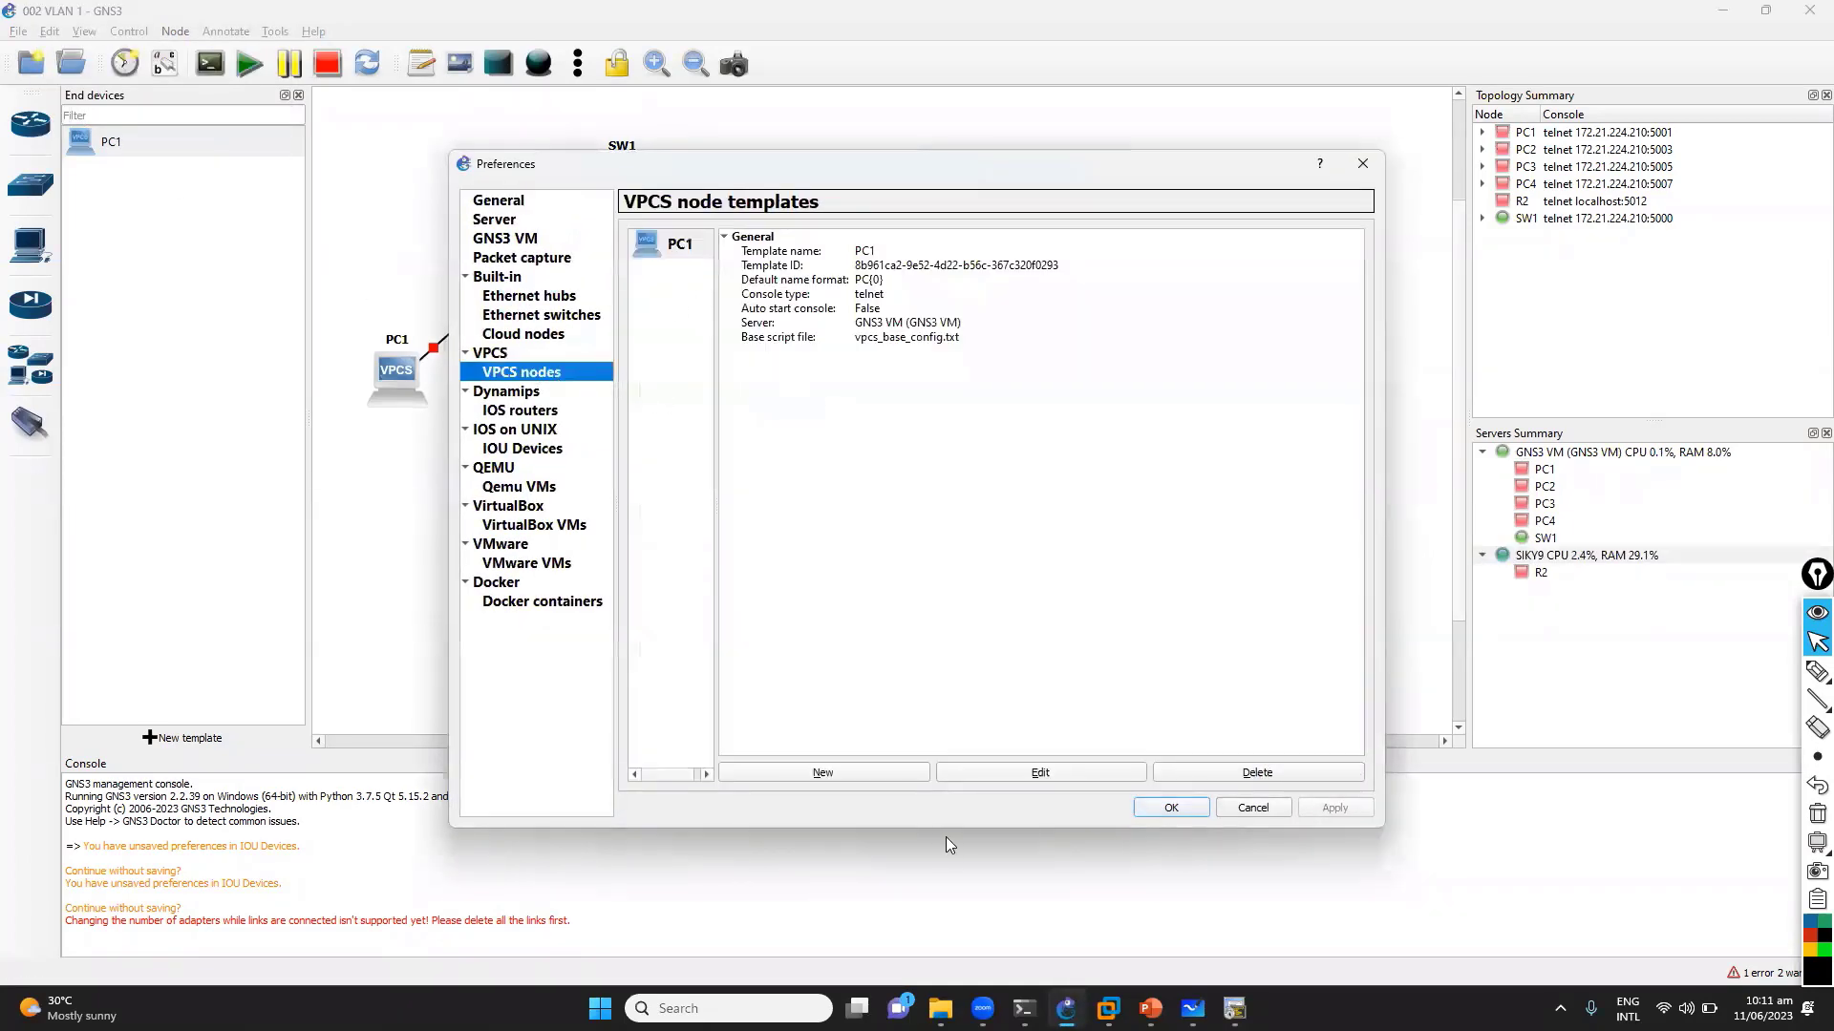
pyautogui.click(848, 776)
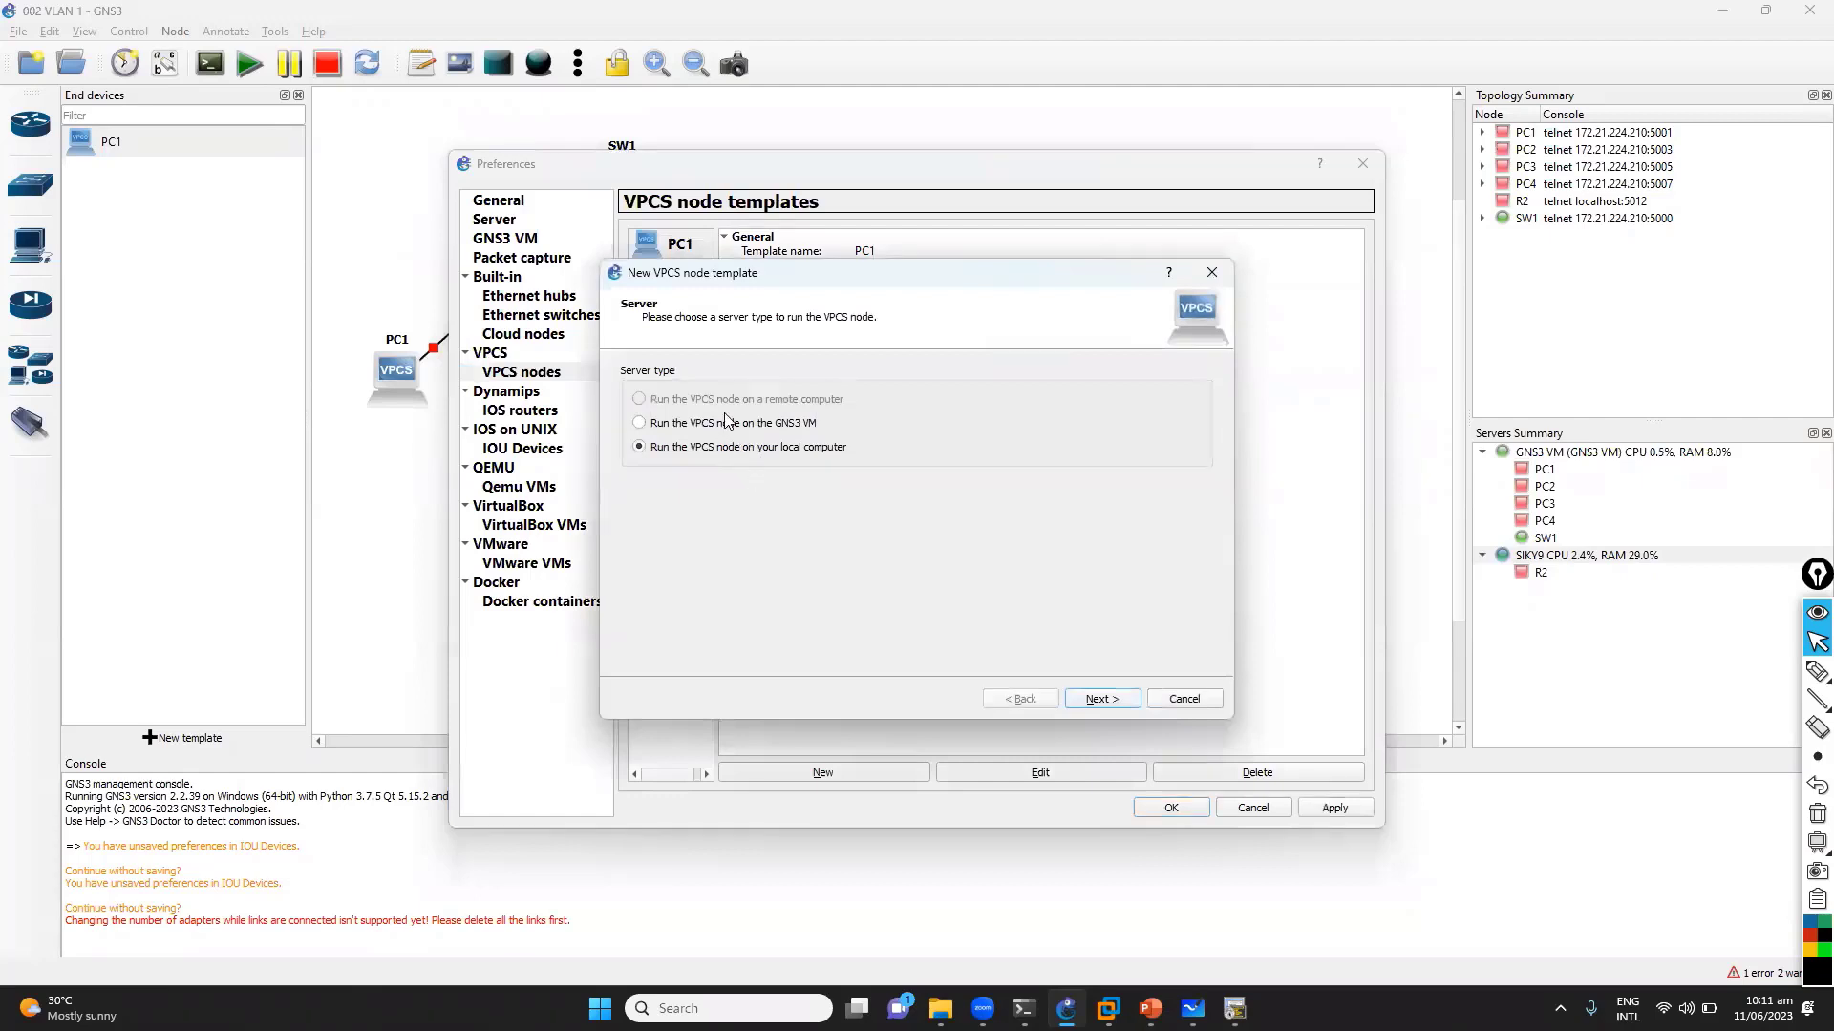
pyautogui.click(1184, 700)
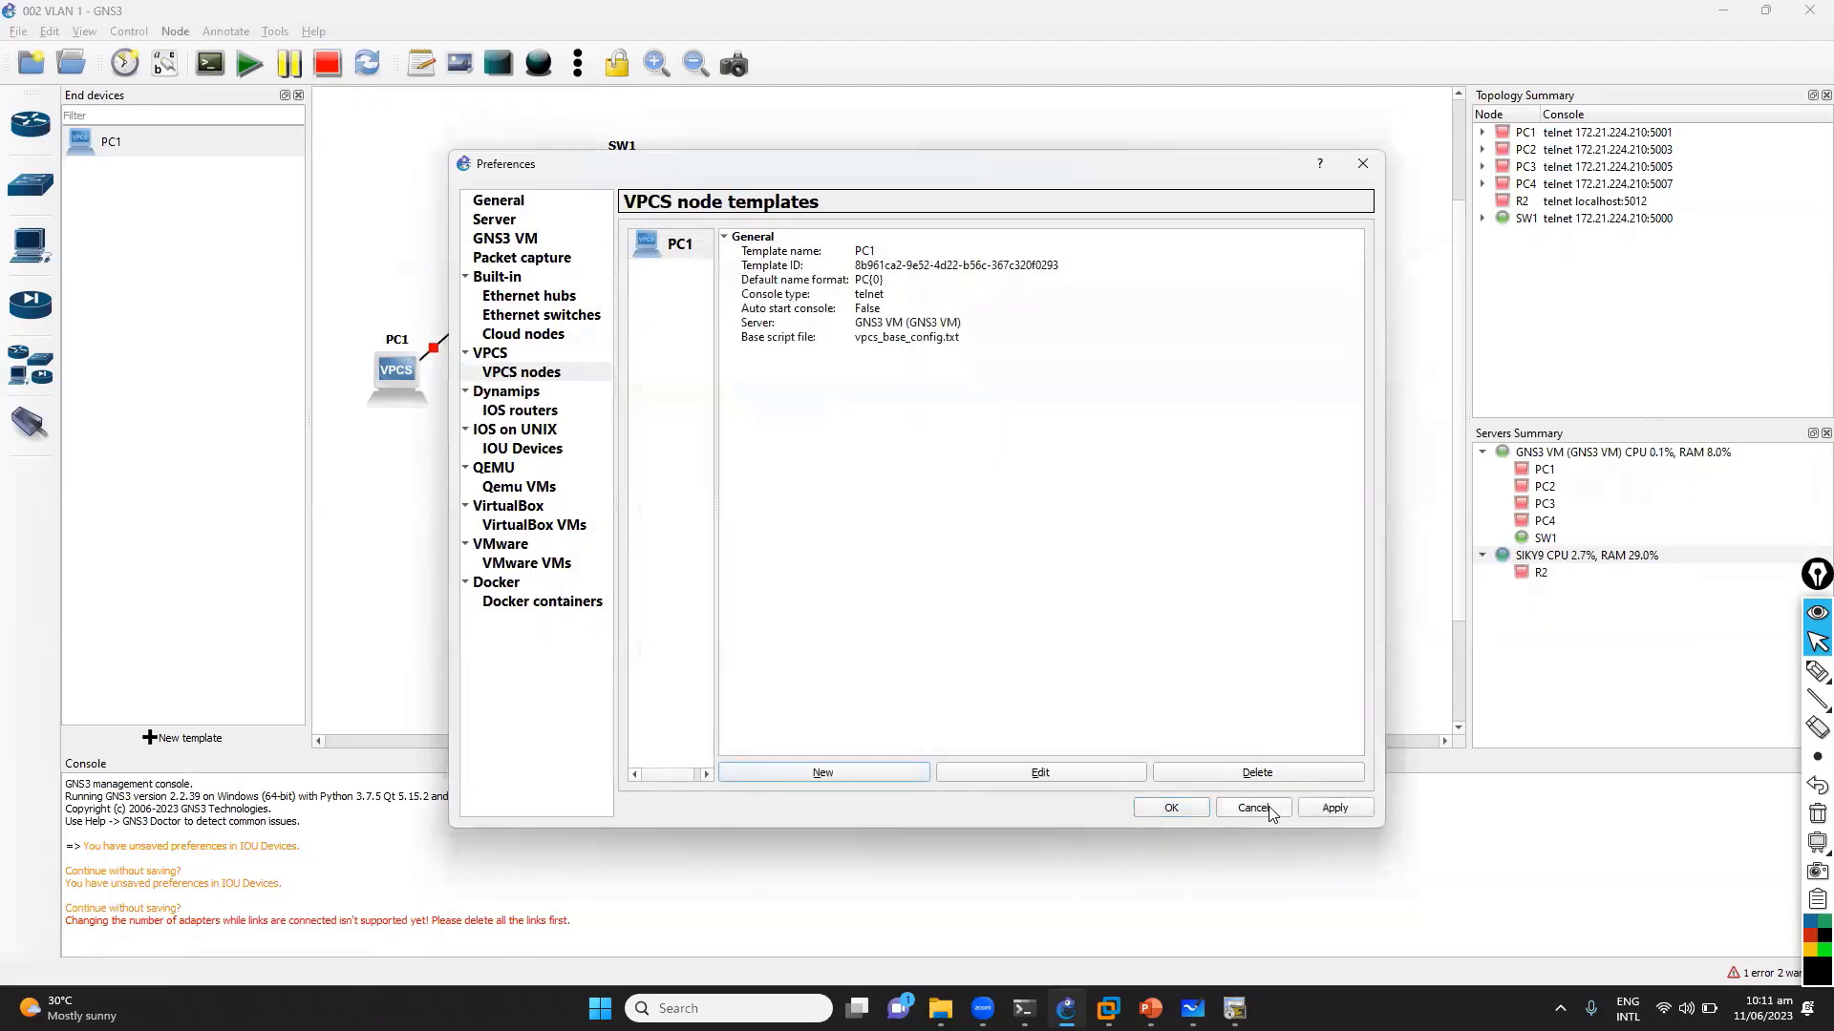
pyautogui.click(1259, 809)
pyautogui.click(930, 534)
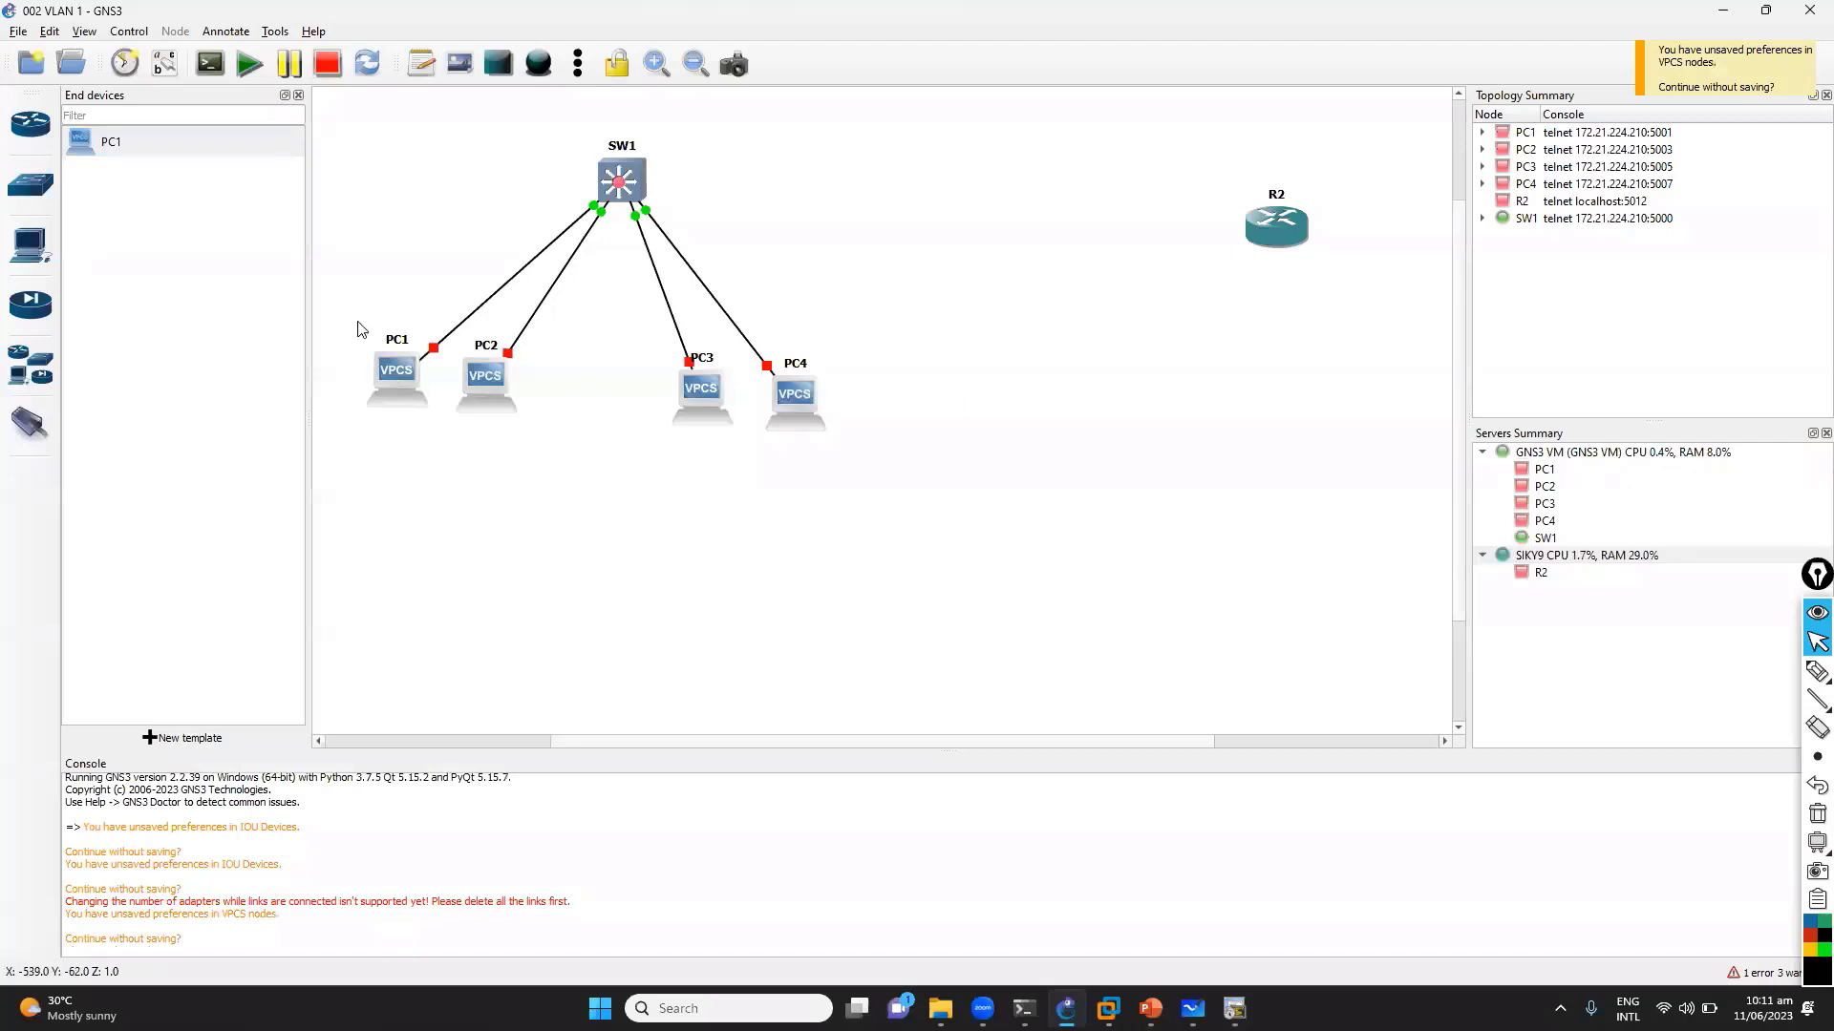
# Start all four VPCS hosts, PC1 to PC4, together
pyautogui.moveTo(356, 327); pyautogui.dragTo(903, 459)
pyautogui.rightClick(706, 405)
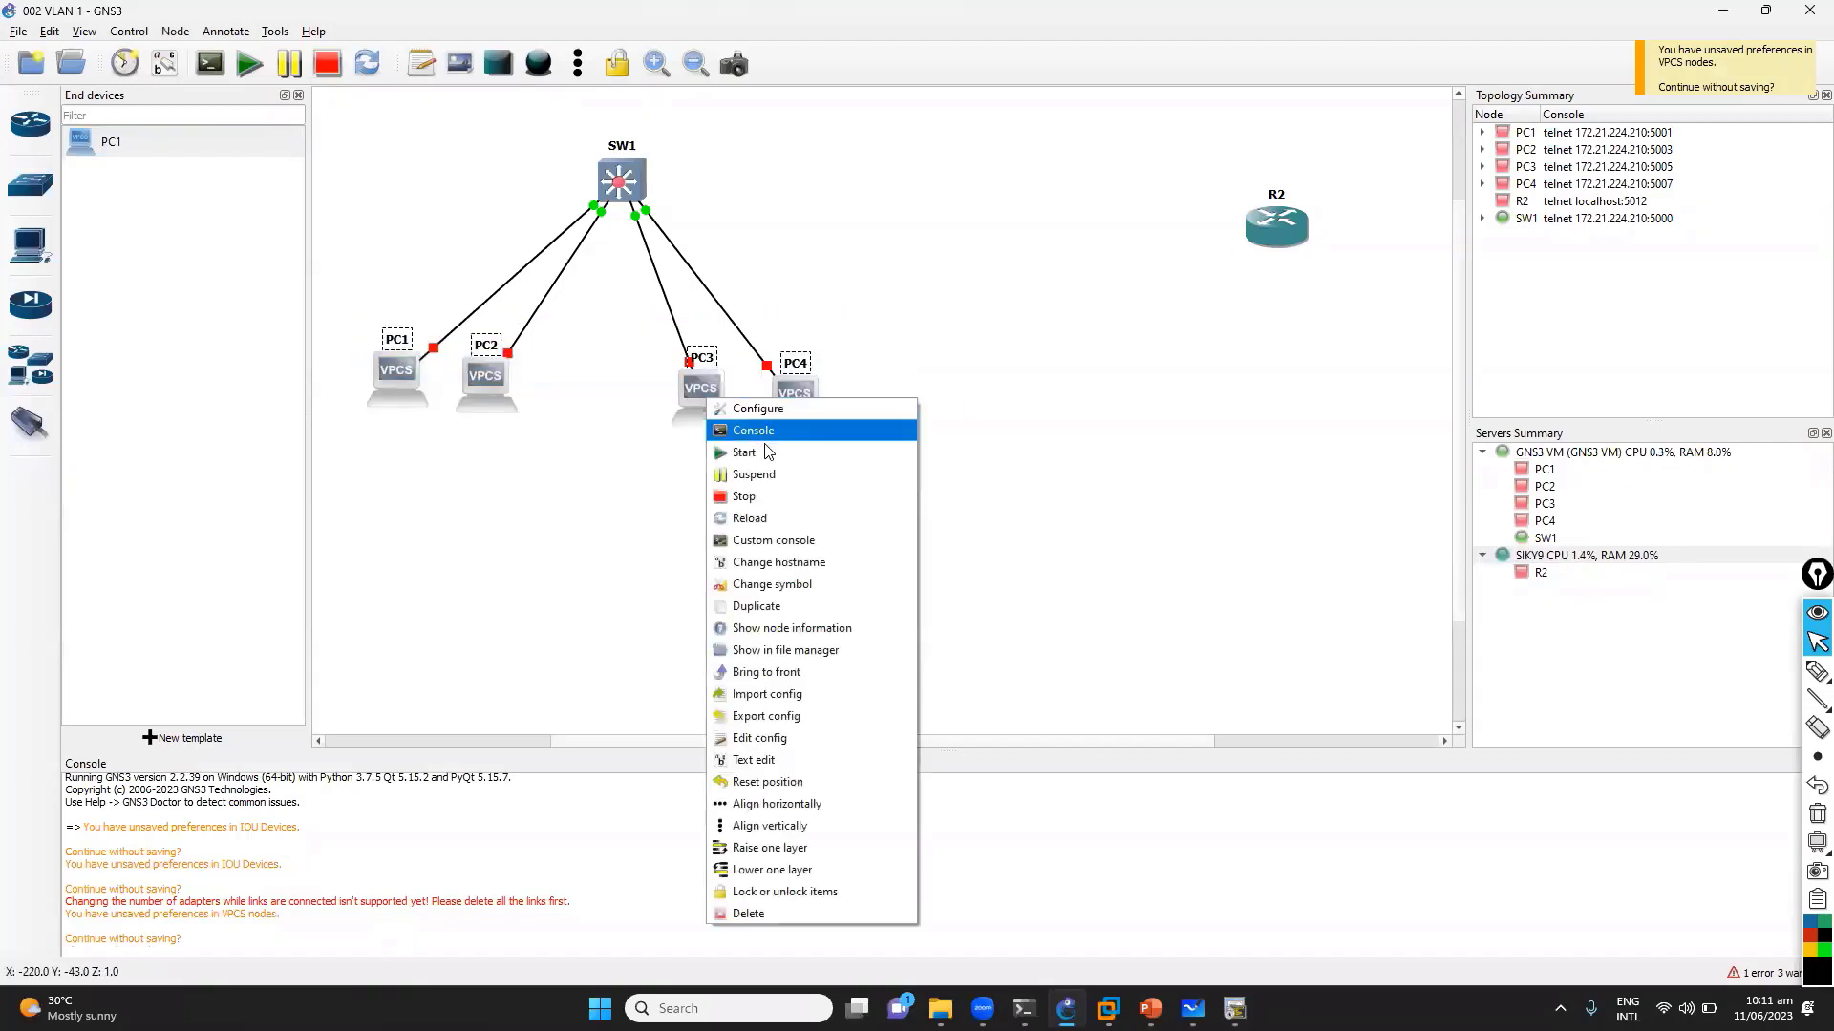
pyautogui.click(761, 454)
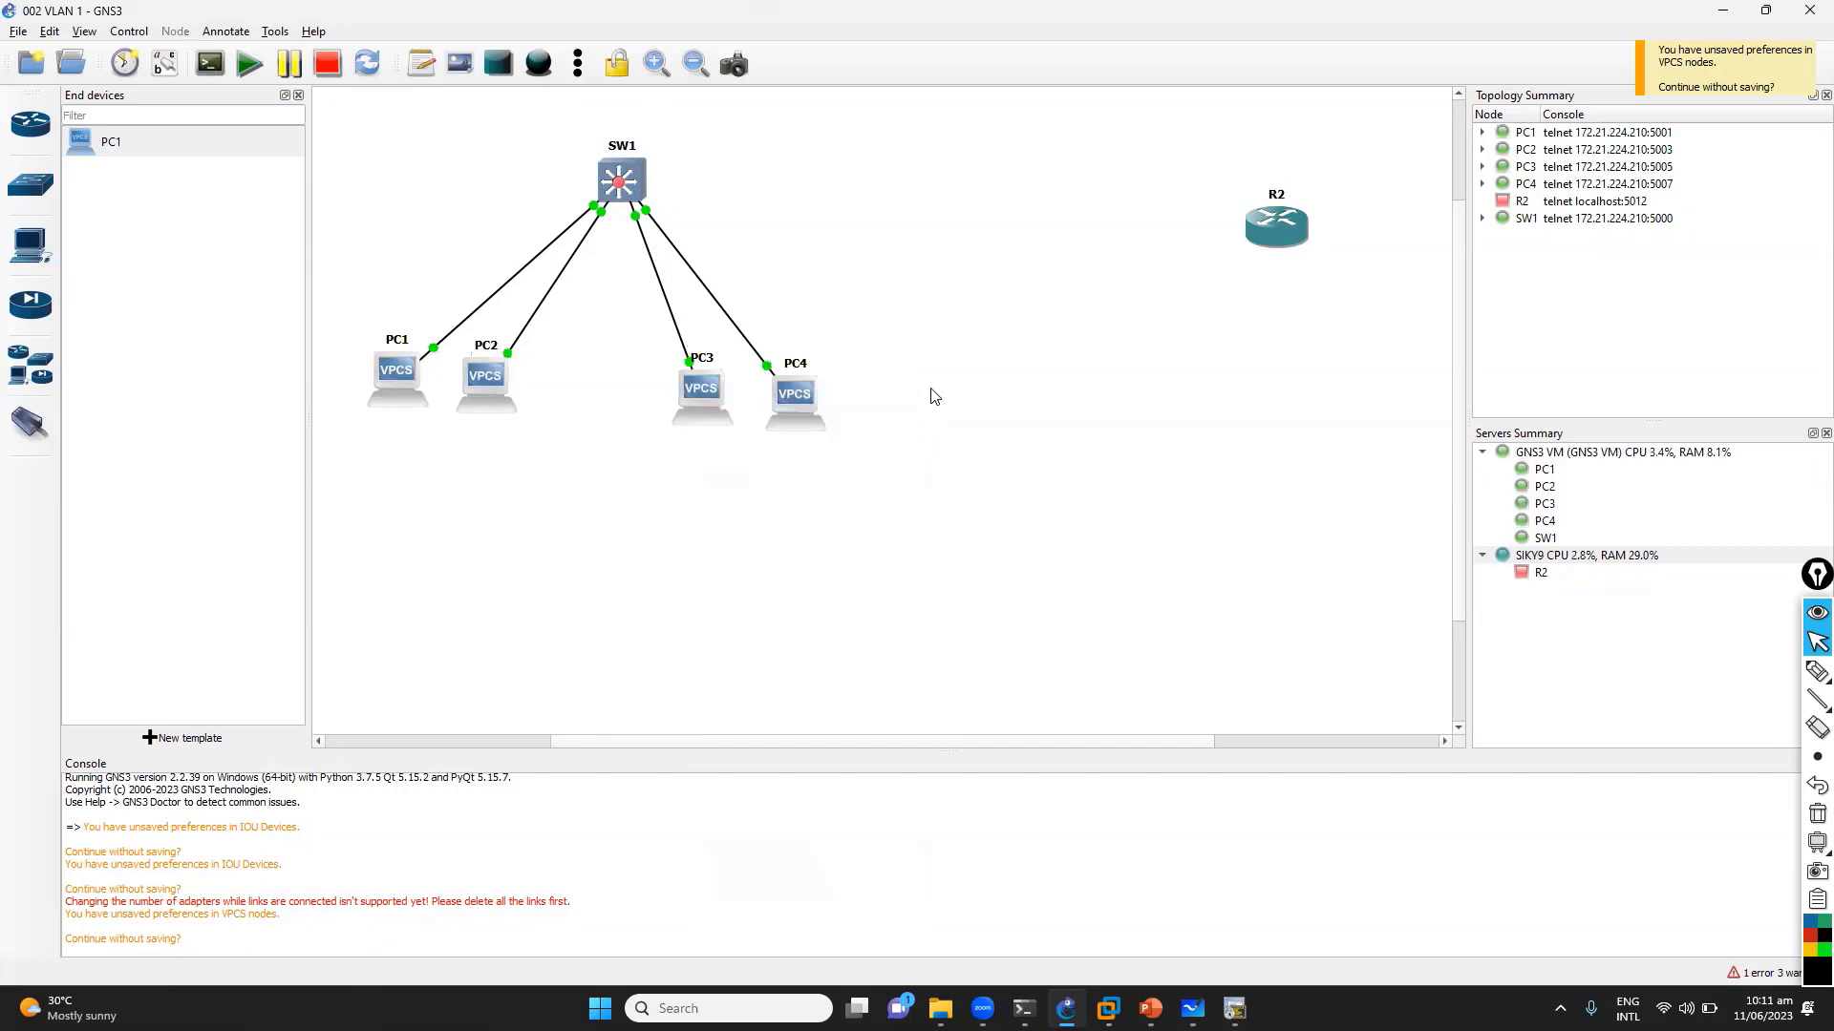
# Open SecureCRT consoles for PC1, PC2, PC3 and PC4
pyautogui.rightClick(390, 374)
pyautogui.click(442, 497)
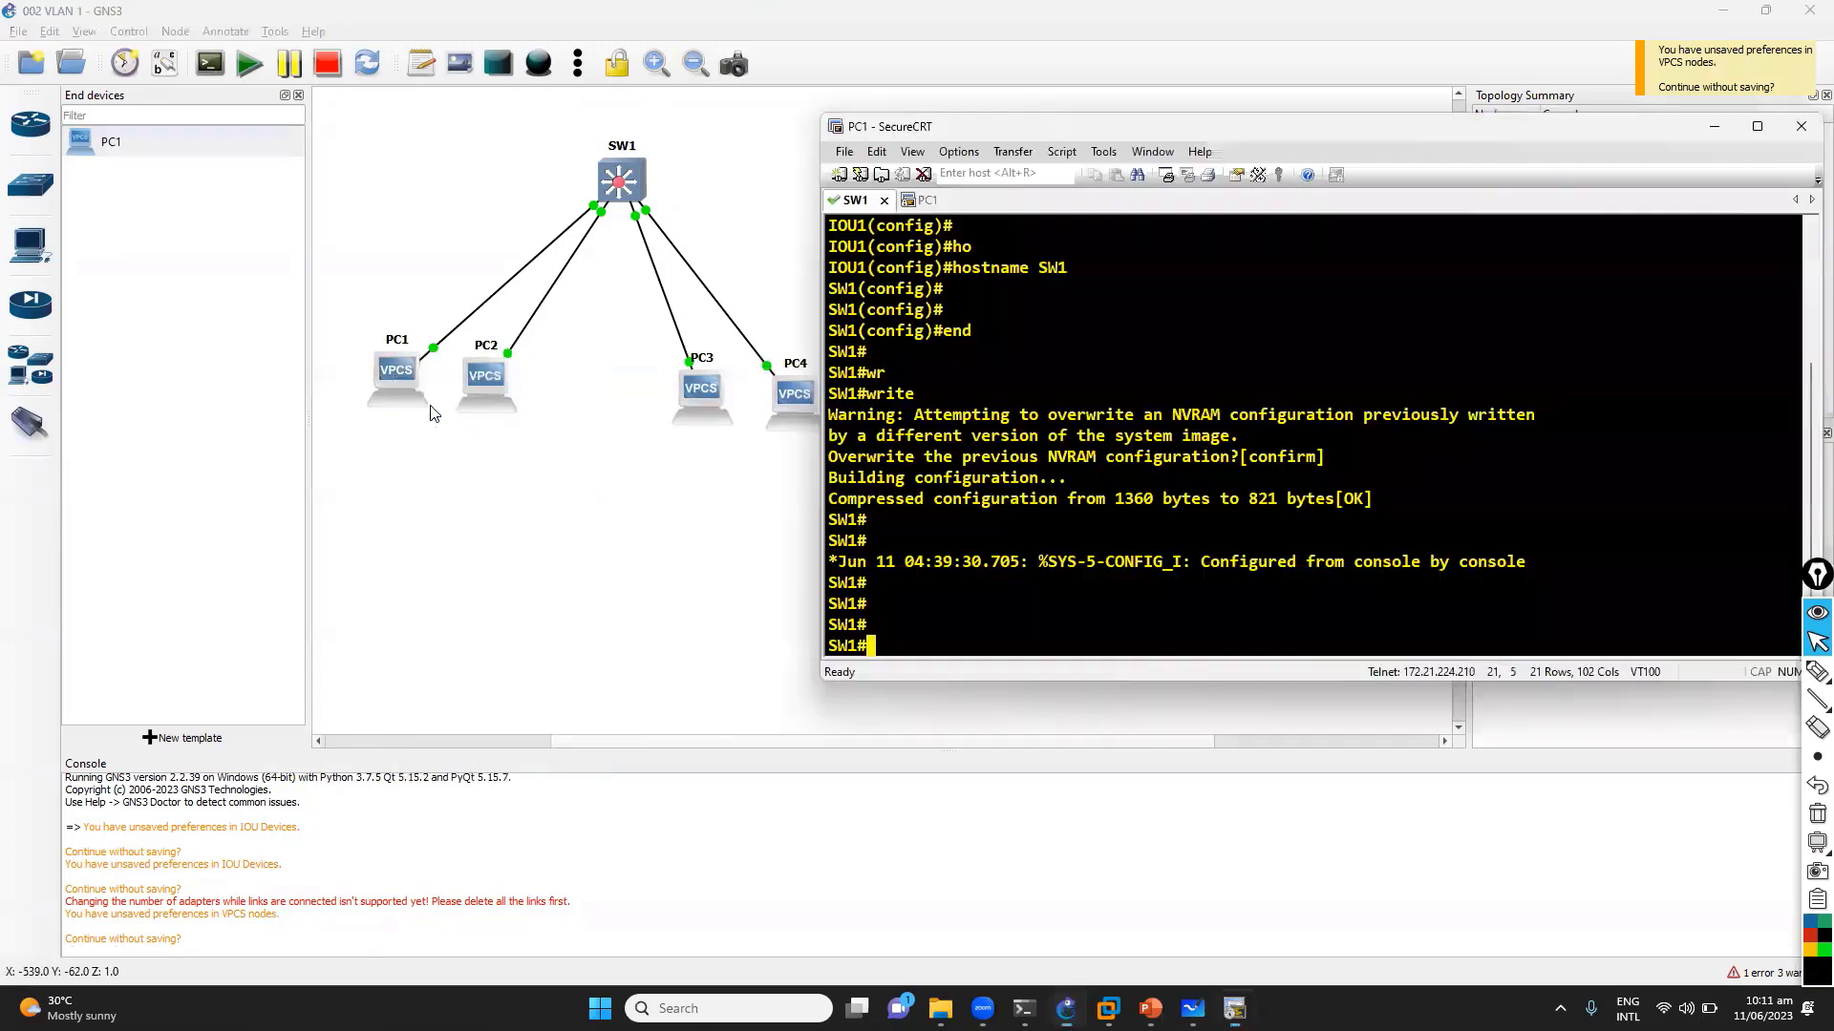
pyautogui.click(398, 275)
pyautogui.moveTo(461, 464); pyautogui.dragTo(900, 355)
pyautogui.rightClick(691, 391)
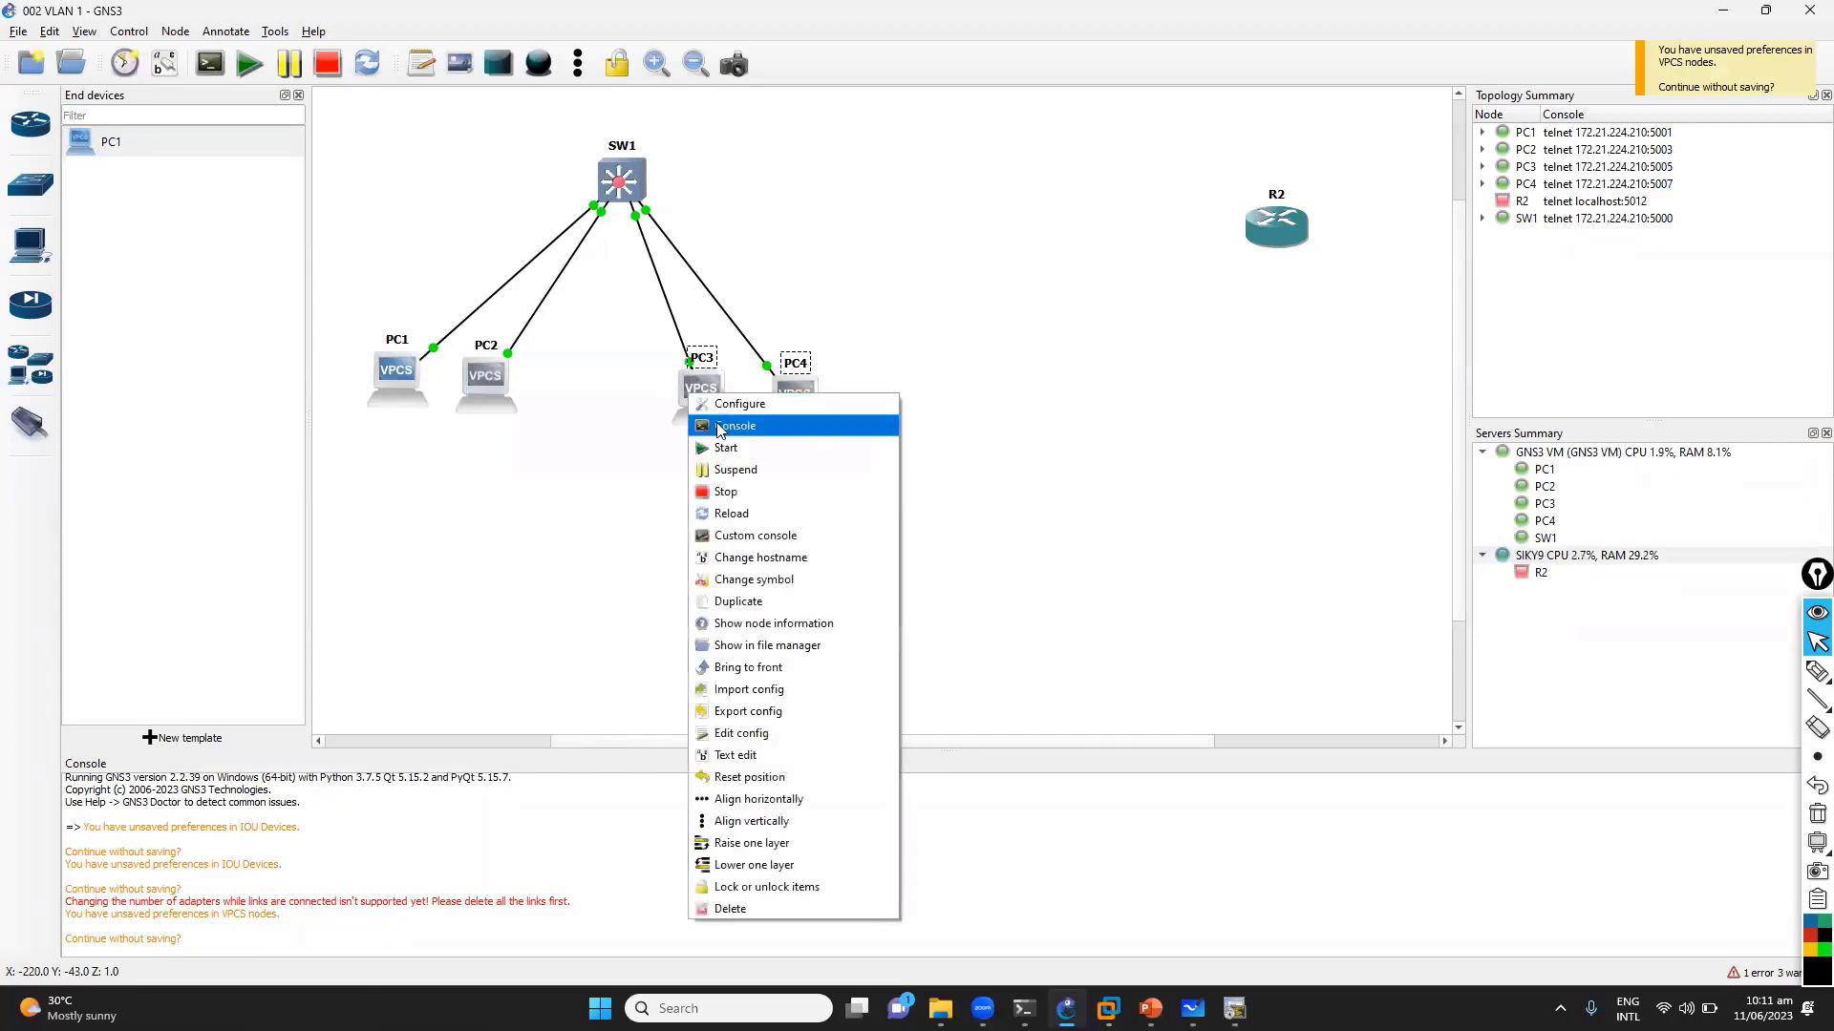
pyautogui.click(736, 415)
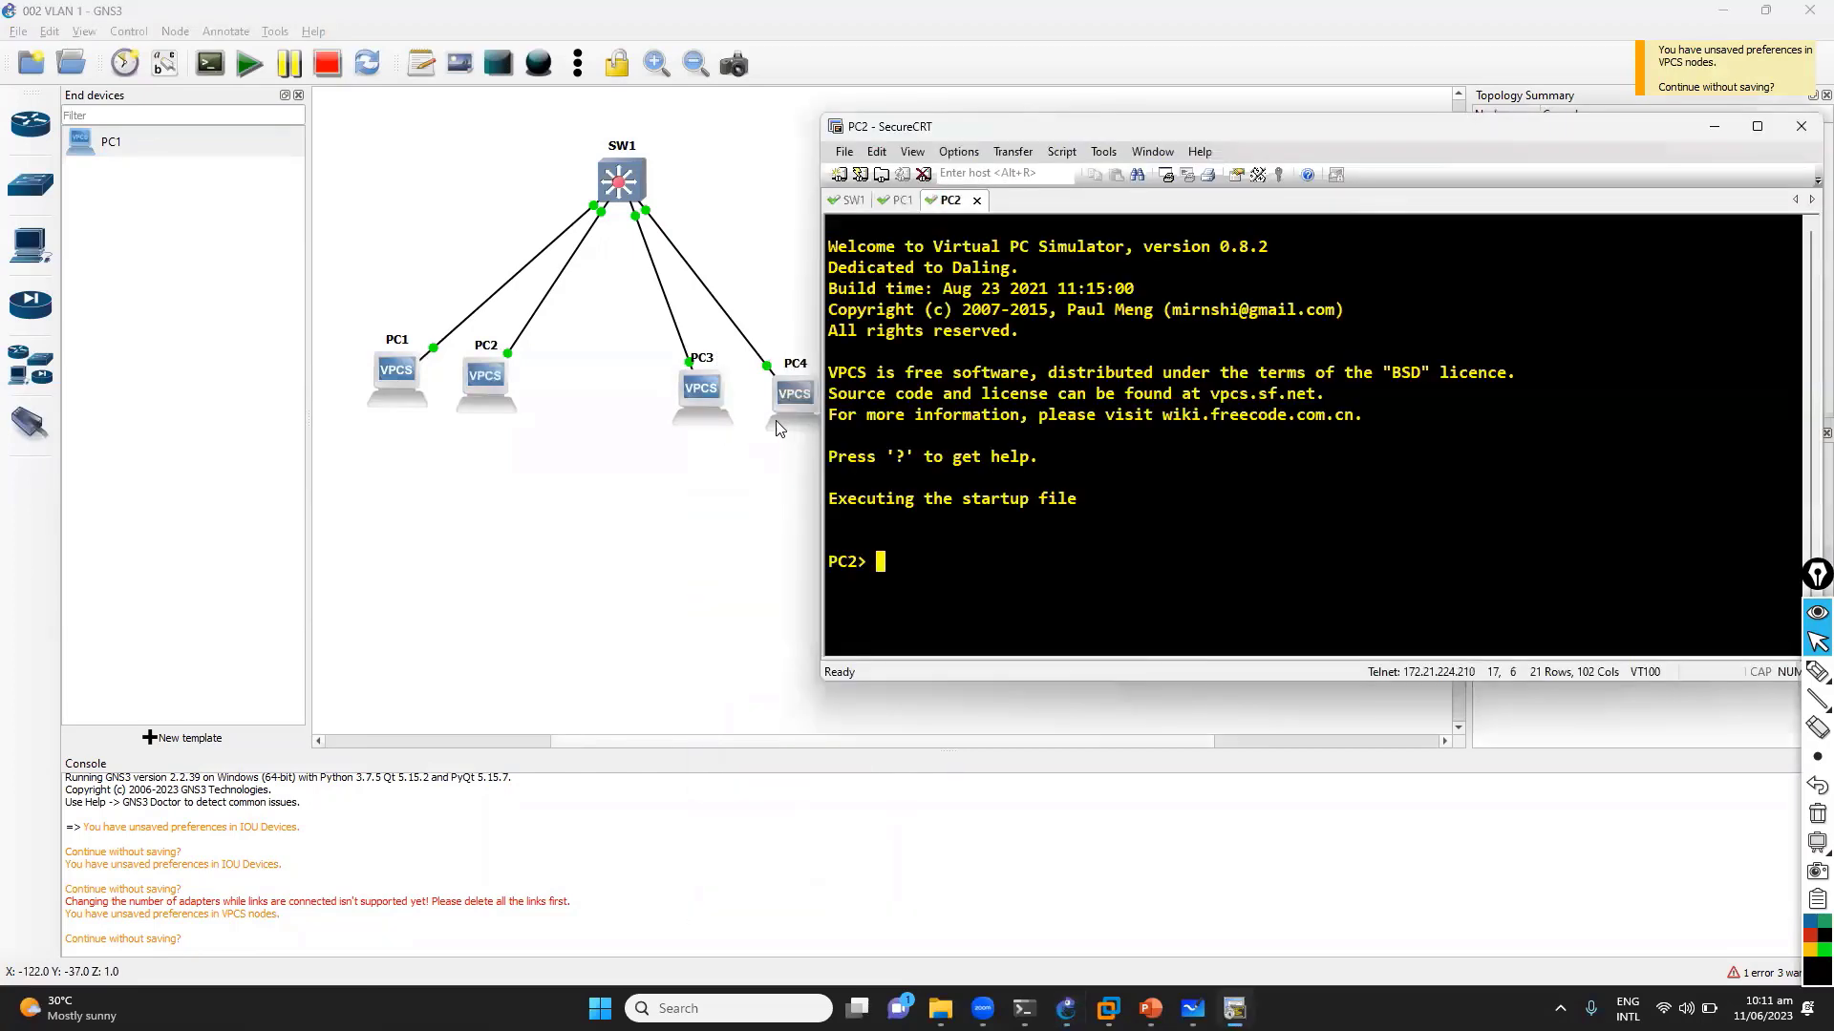
pyautogui.click(901, 201)
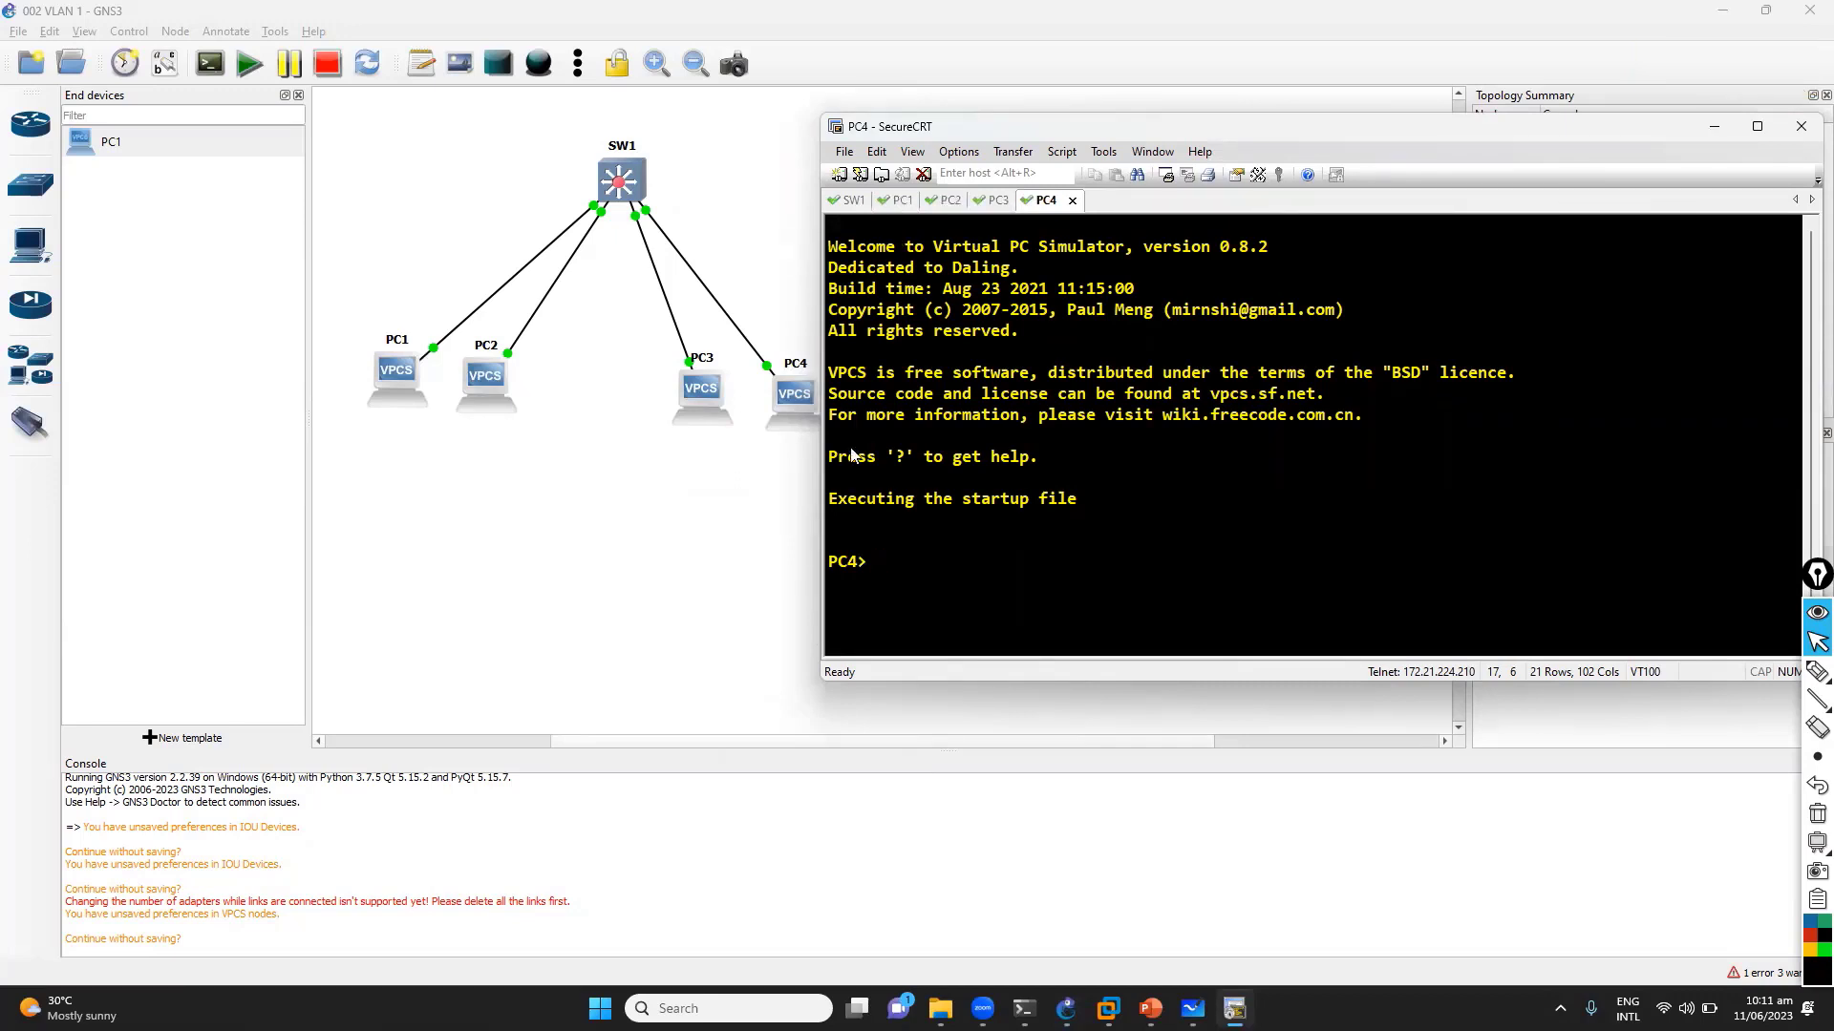
# With the whiteboard diagram behind the console, assign PC1 the address 192.168.1.1/24 with gateway 192.168.1.100
pyautogui.click(901, 200)
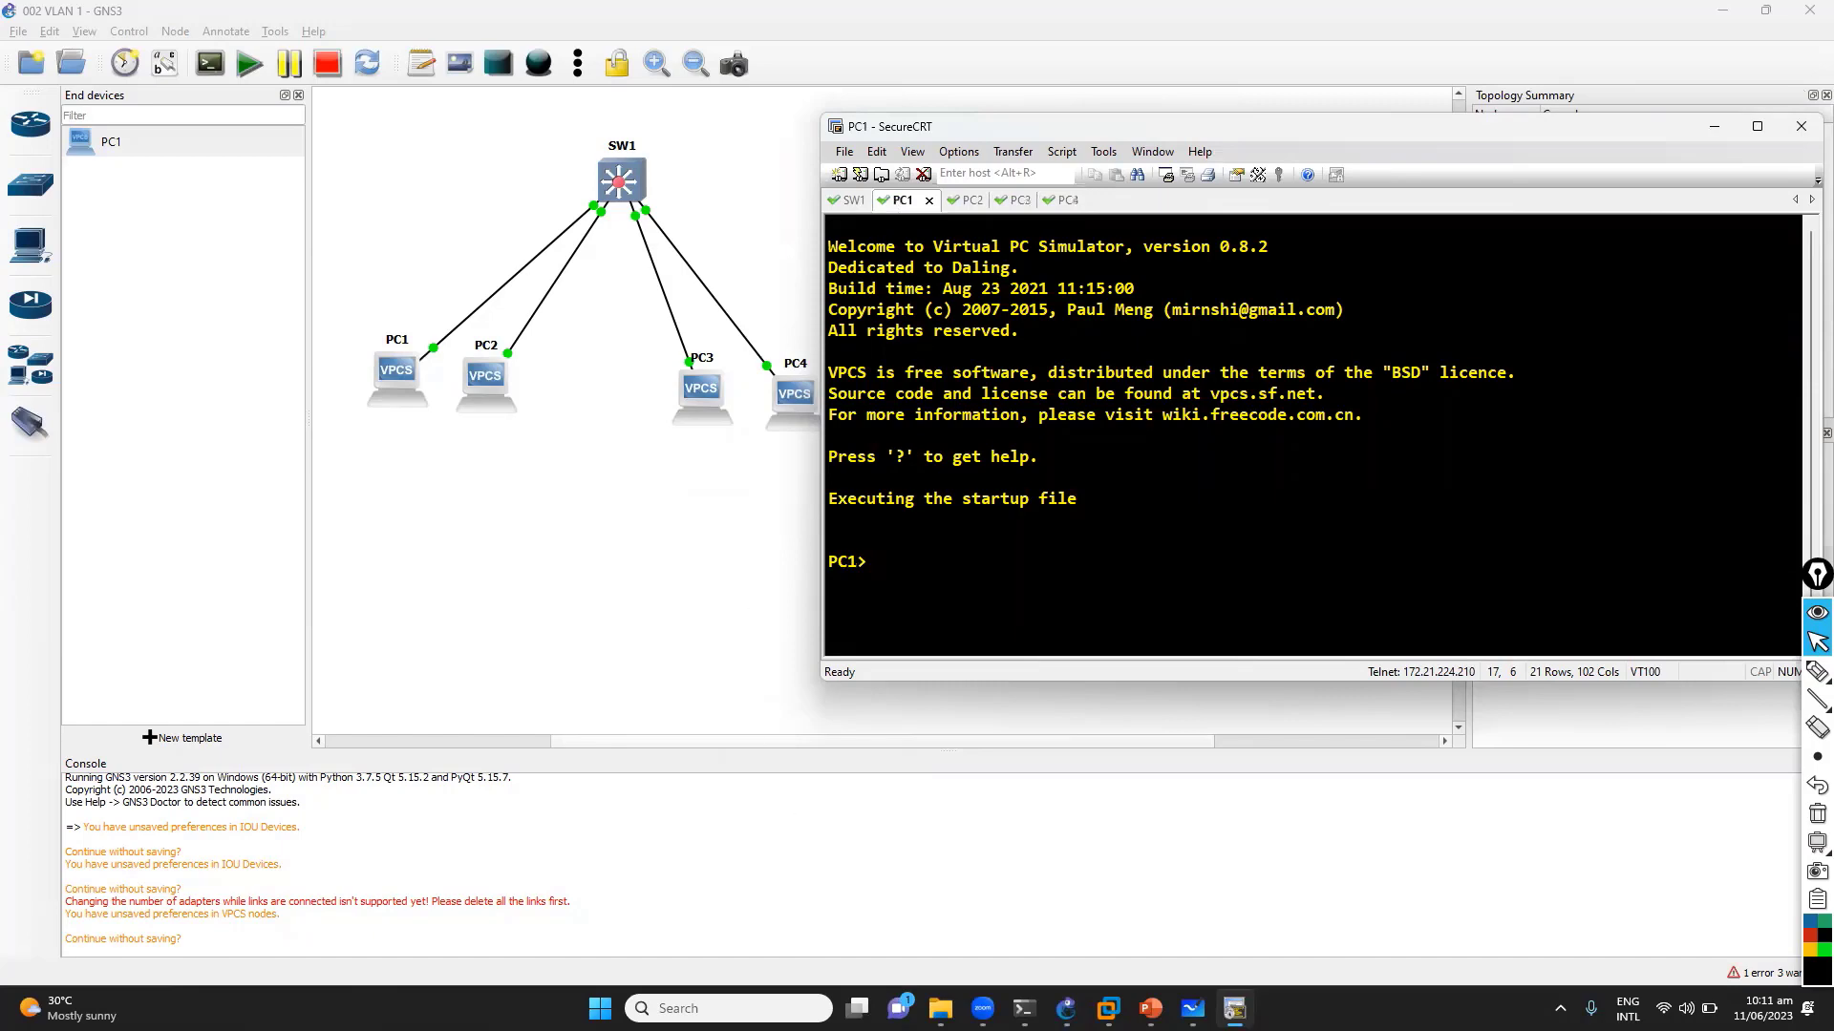
pyautogui.click(1192, 1009)
pyautogui.hotkey('alt', 'Tab')
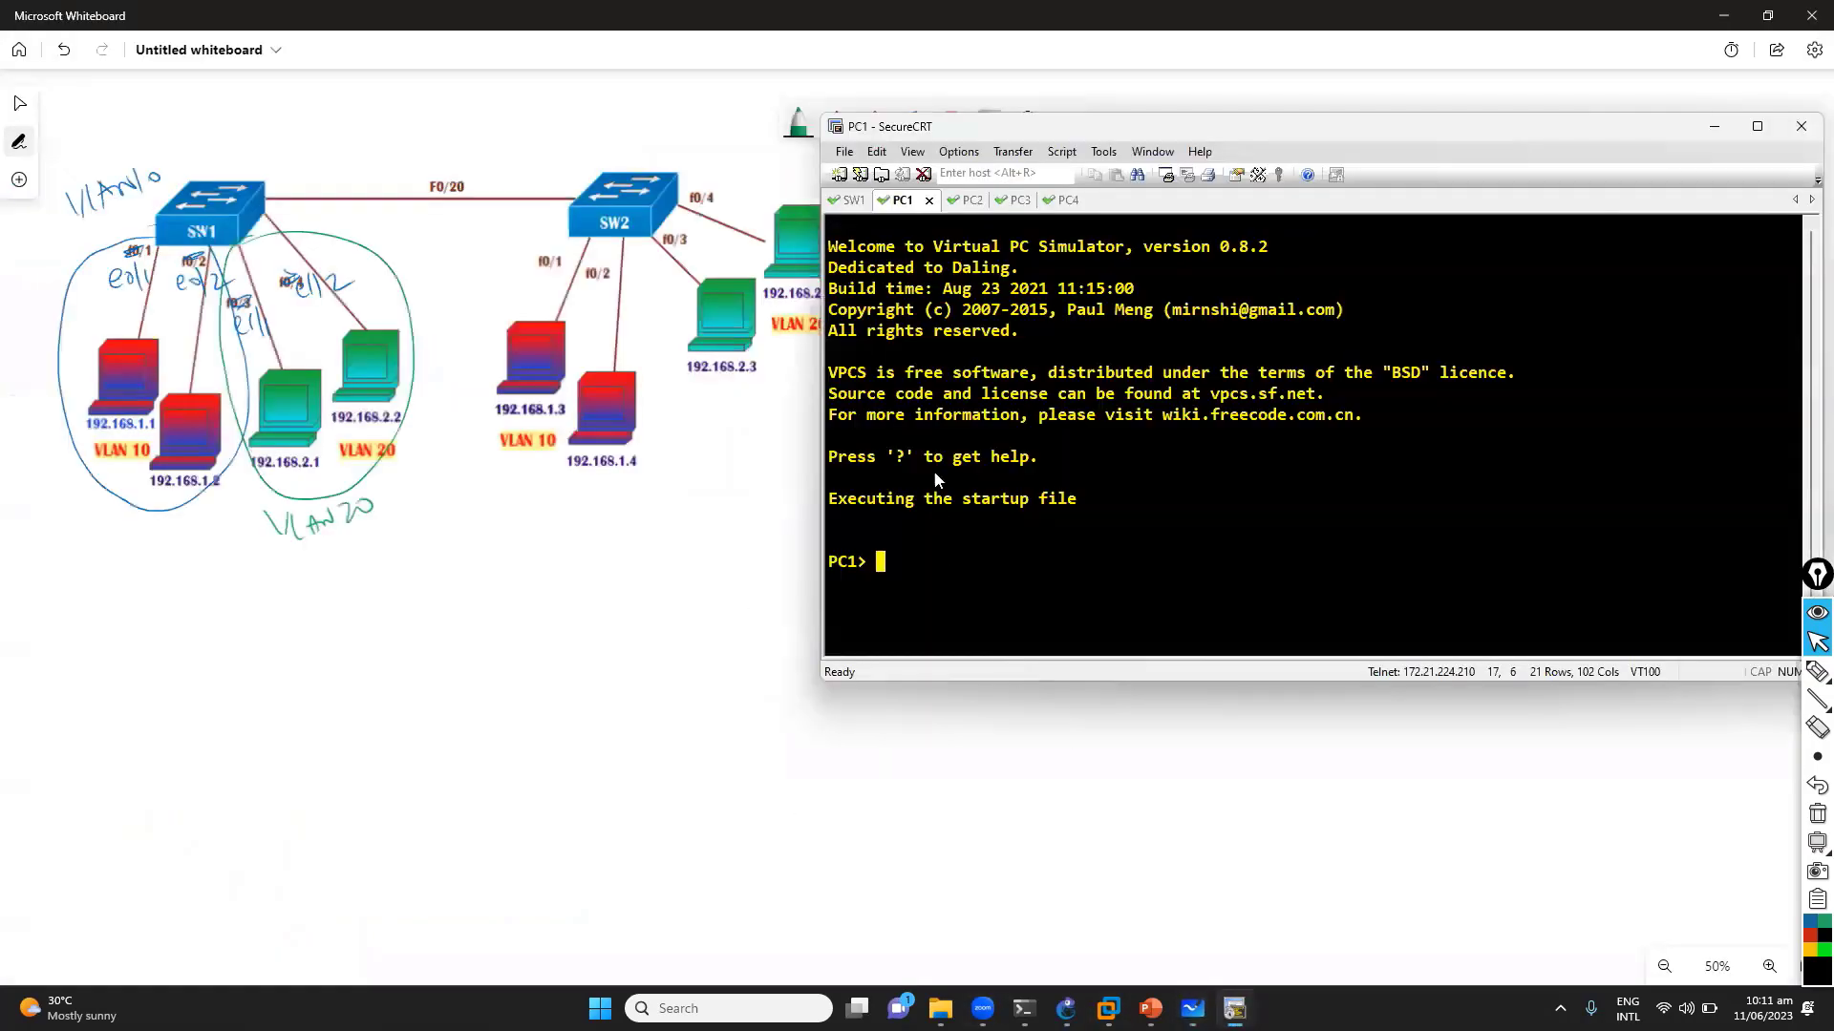
pyautogui.write('ip')
pyautogui.write('192.168.1.1/24 192.168.1.1')
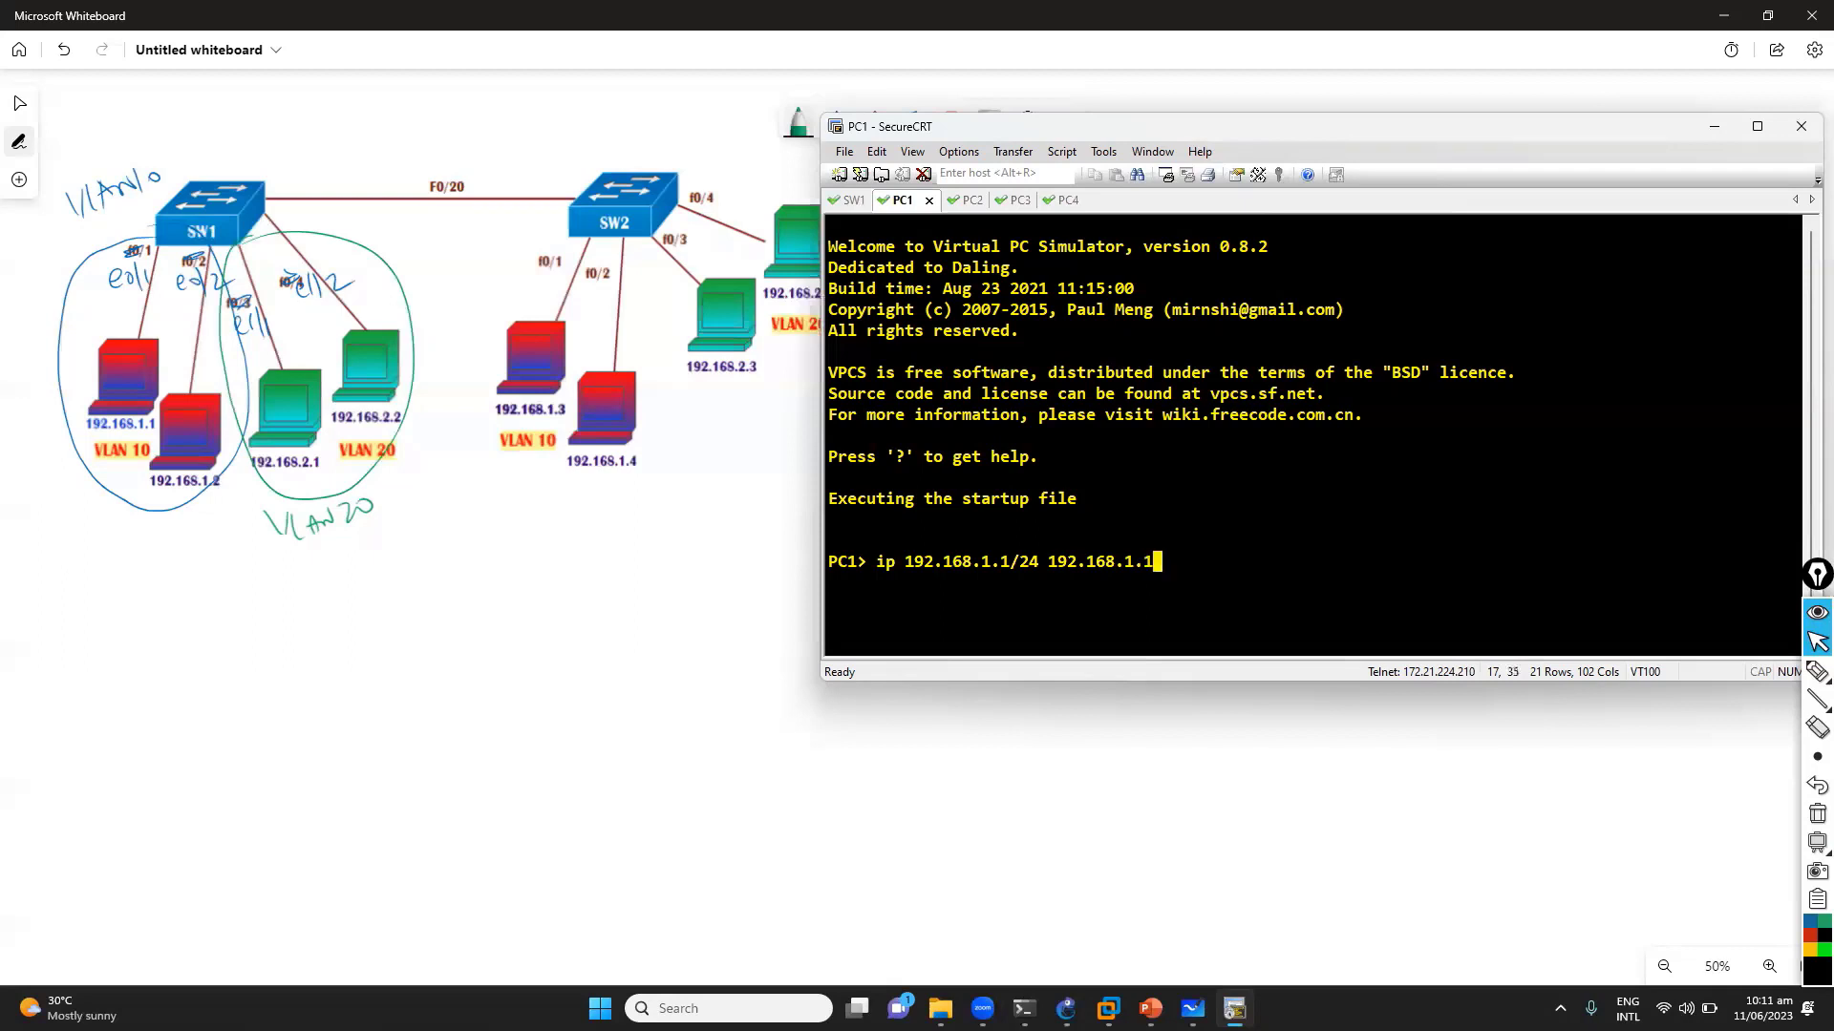
pyautogui.write('00')
pyautogui.press('Return')
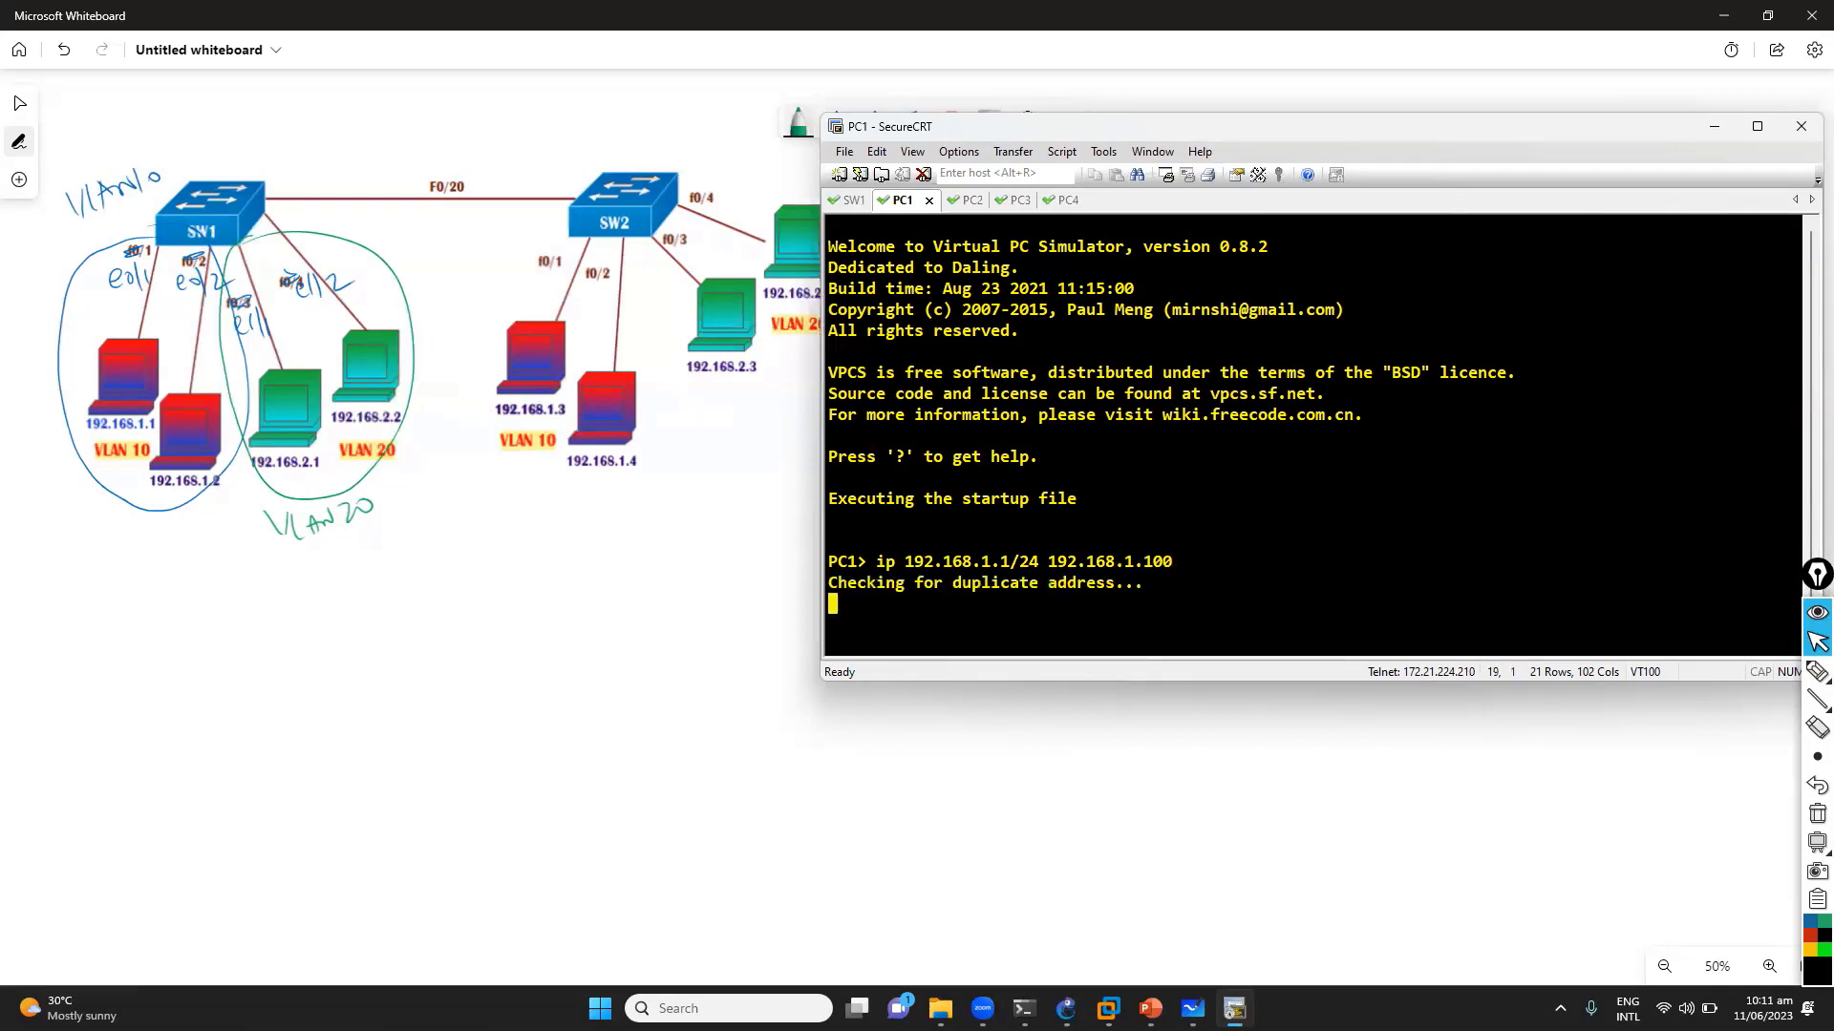
# Reuse PC1's ip command on PC2, assigning 192.168.1.2/24 with gateway 192.168.1.100
pyautogui.moveTo(880, 573); pyautogui.dragTo(1172, 557)
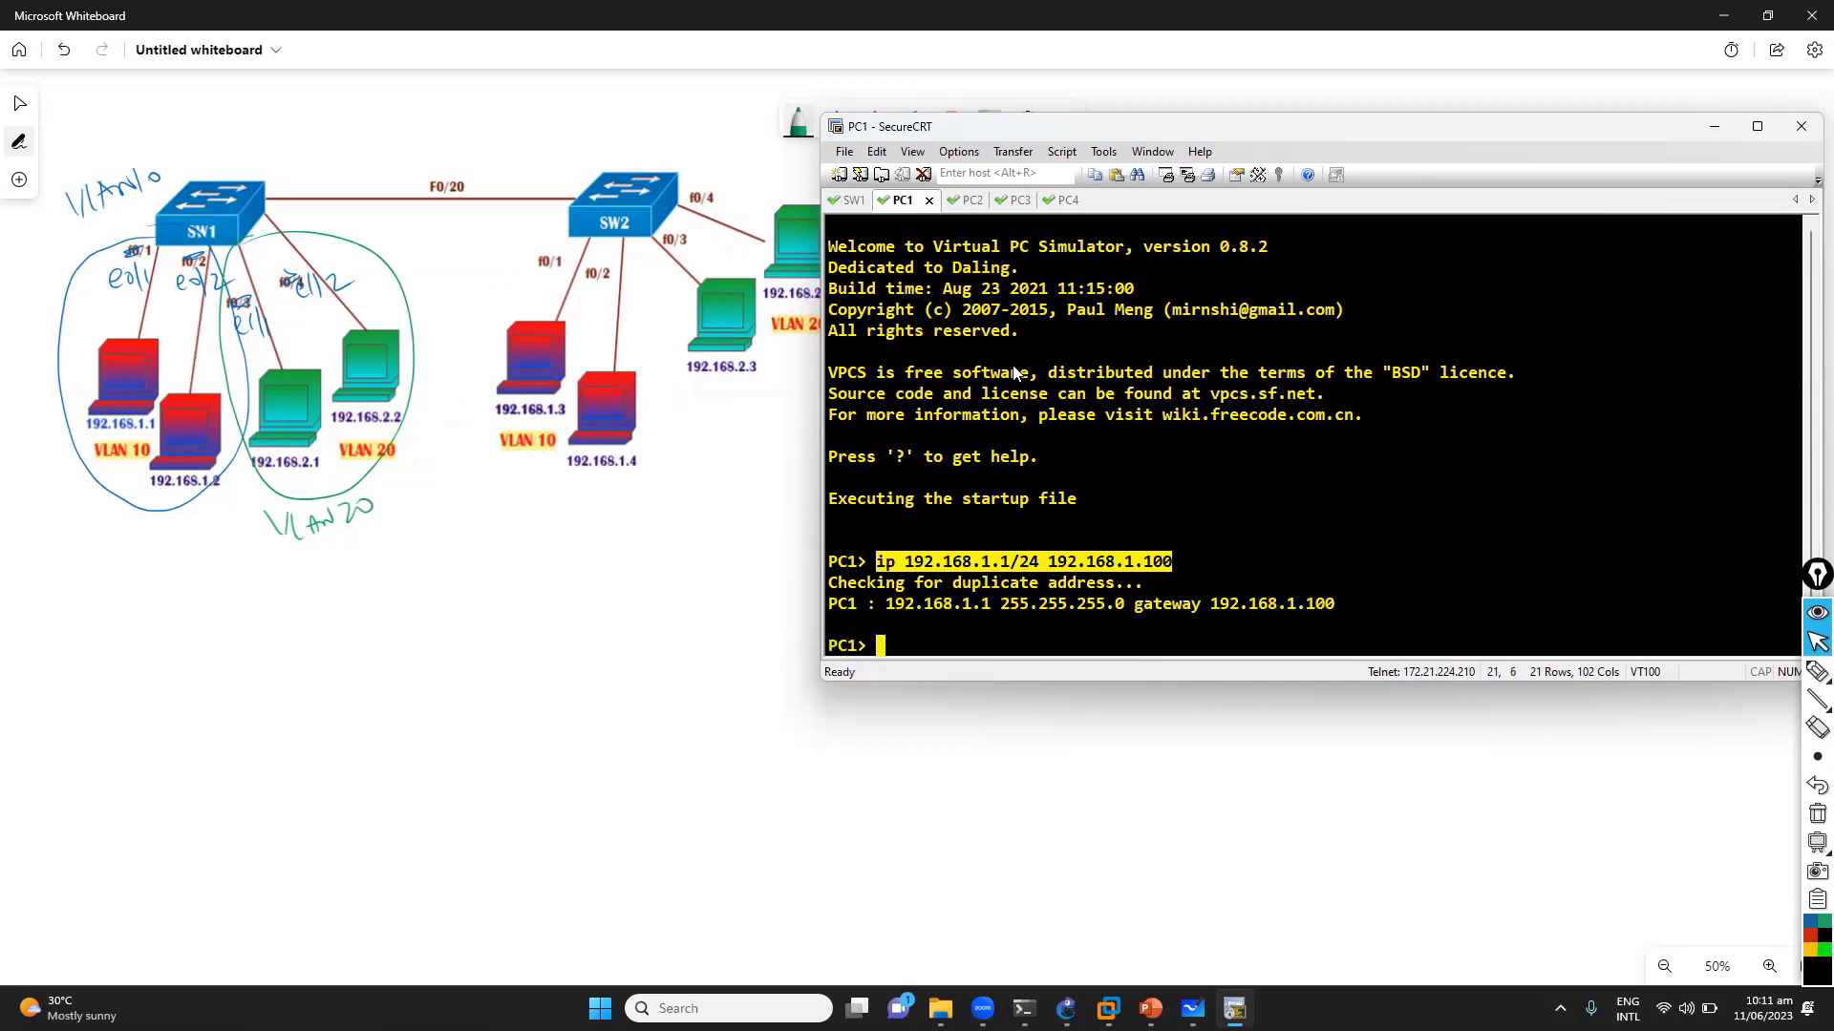
pyautogui.click(963, 200)
pyautogui.rightClick(970, 411)
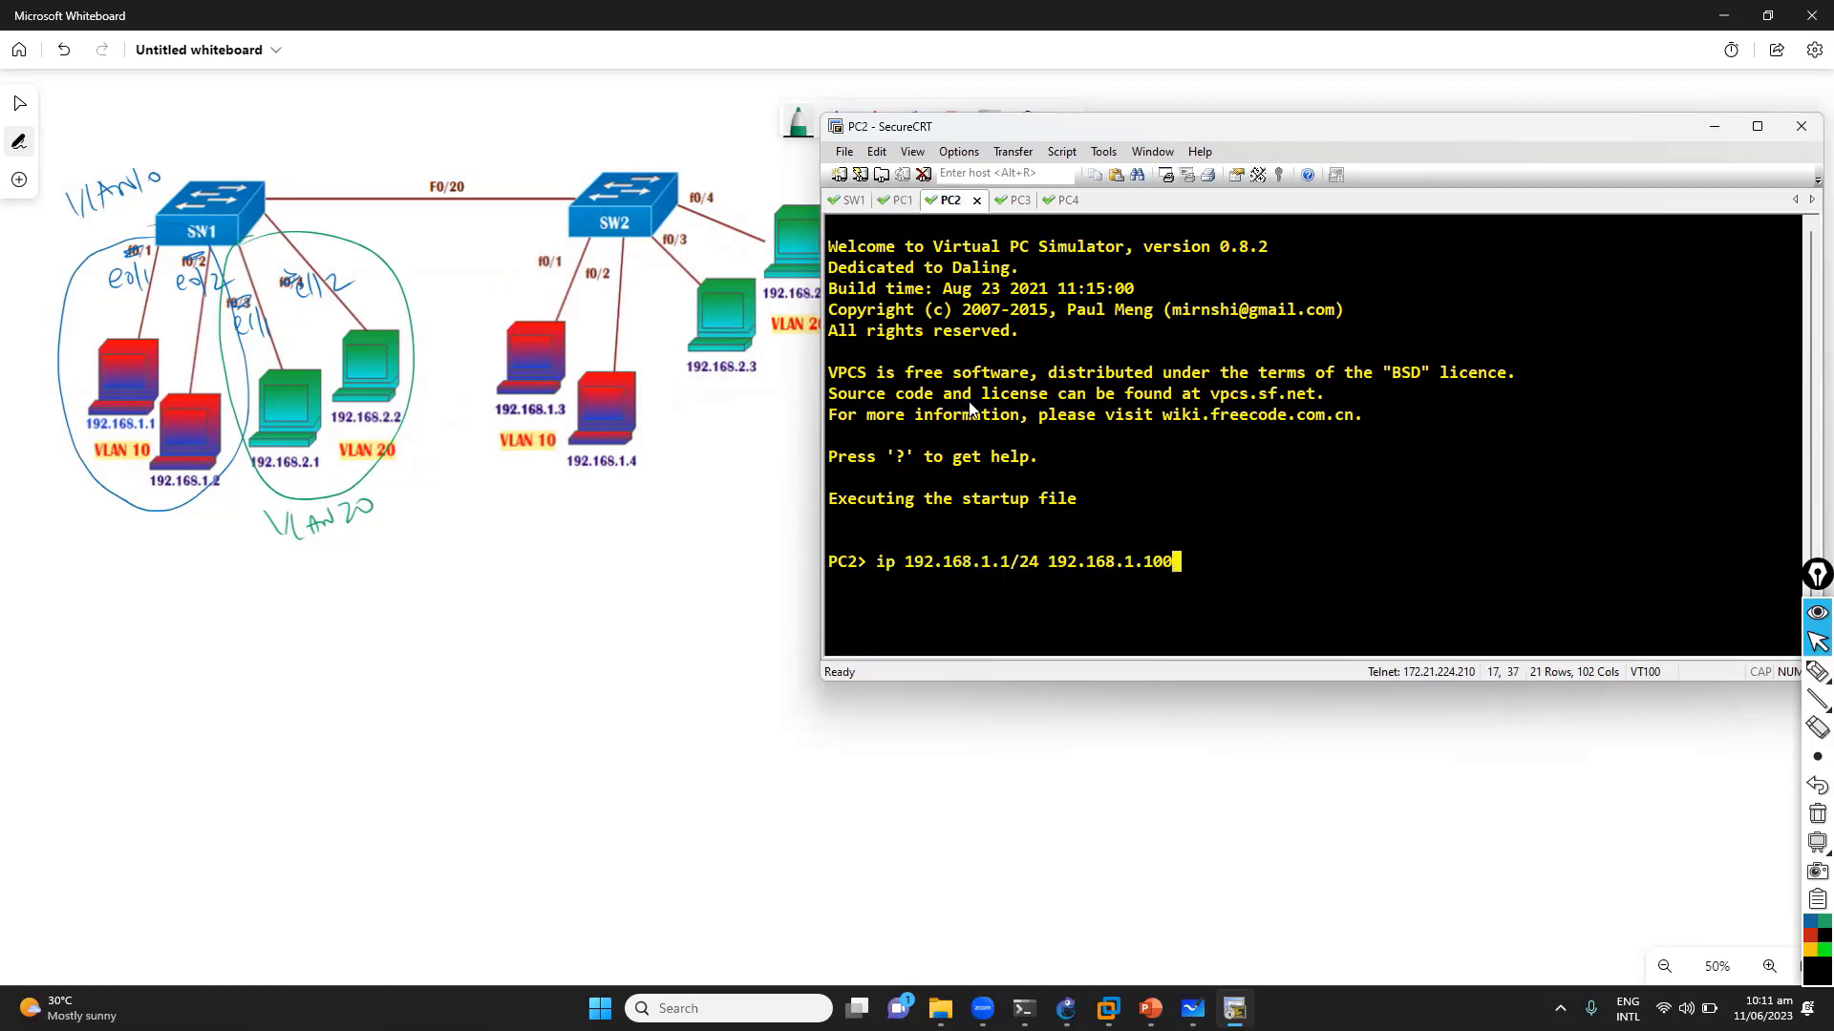
pyautogui.press('Left')
pyautogui.press('Left')
pyautogui.press('Left')
pyautogui.press('Left')
pyautogui.press('Left')
pyautogui.press('Left')
pyautogui.press('Left')
pyautogui.press('Left')
pyautogui.press('Left')
pyautogui.press('Return')
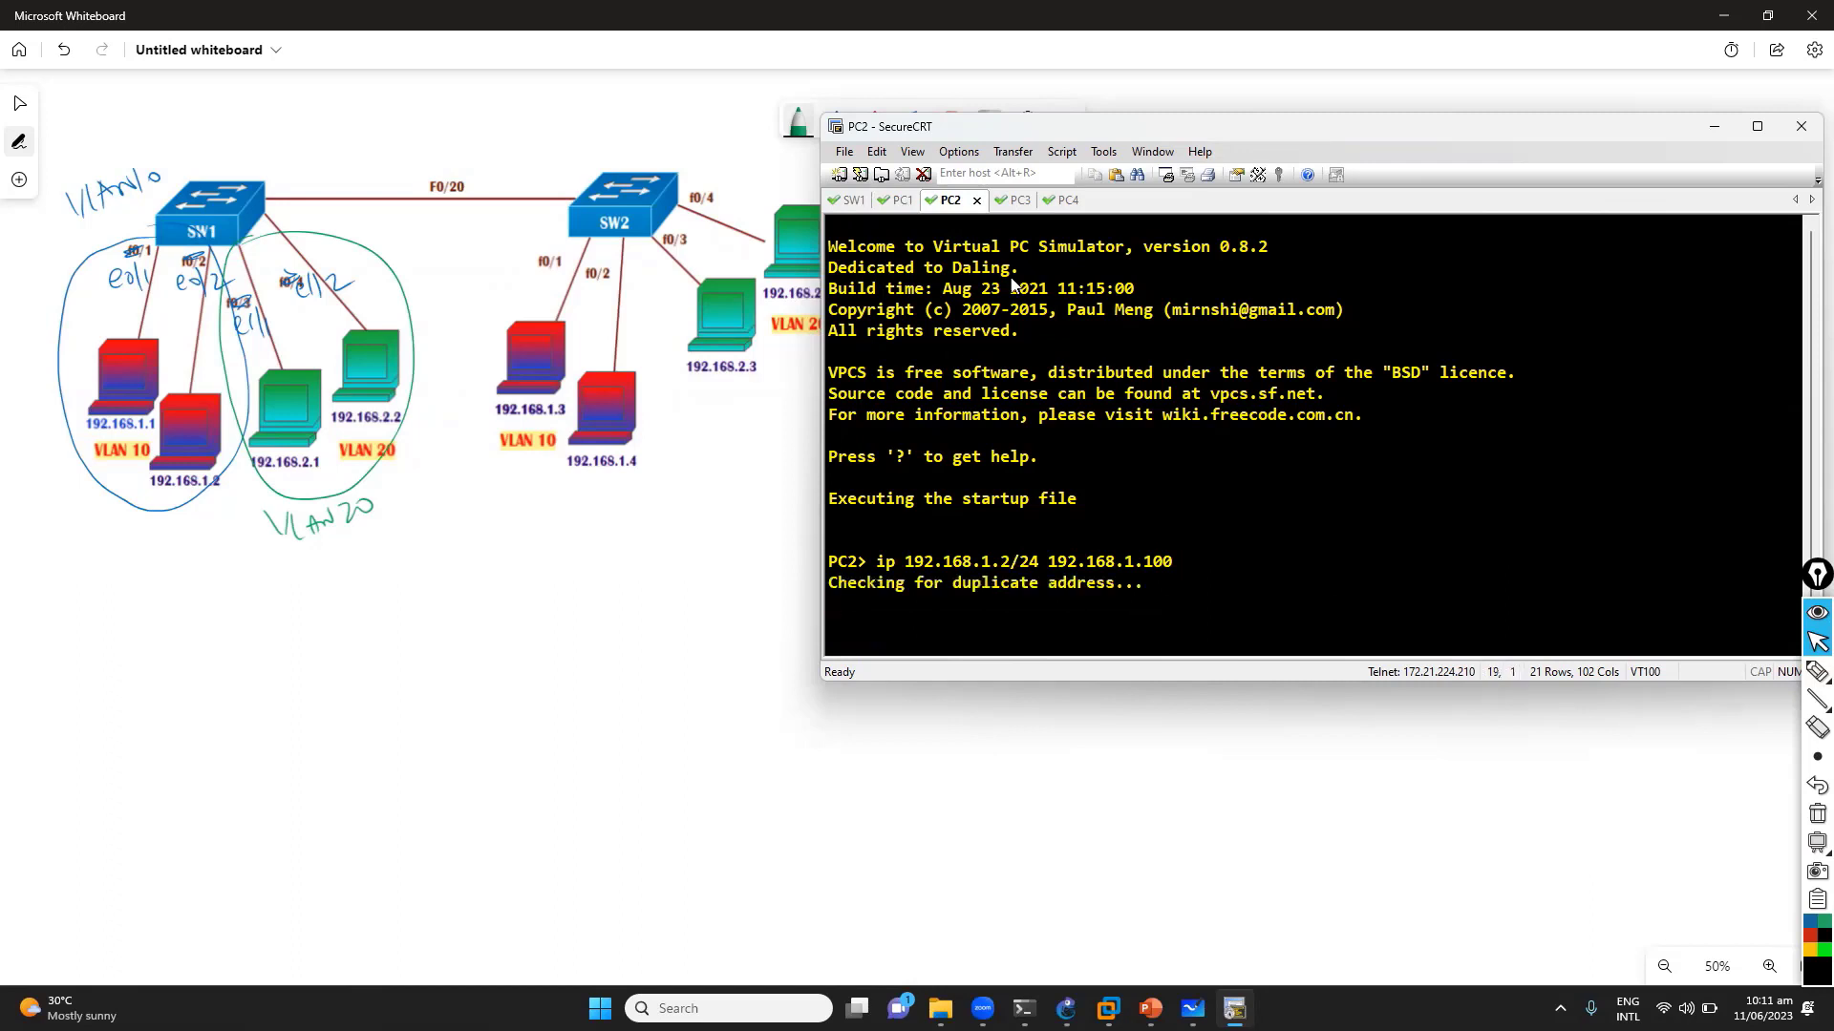
# Paste the ip command into PC3's console and change its gateway to 192.168.2.100
pyautogui.click(998, 201)
pyautogui.rightClick(979, 498)
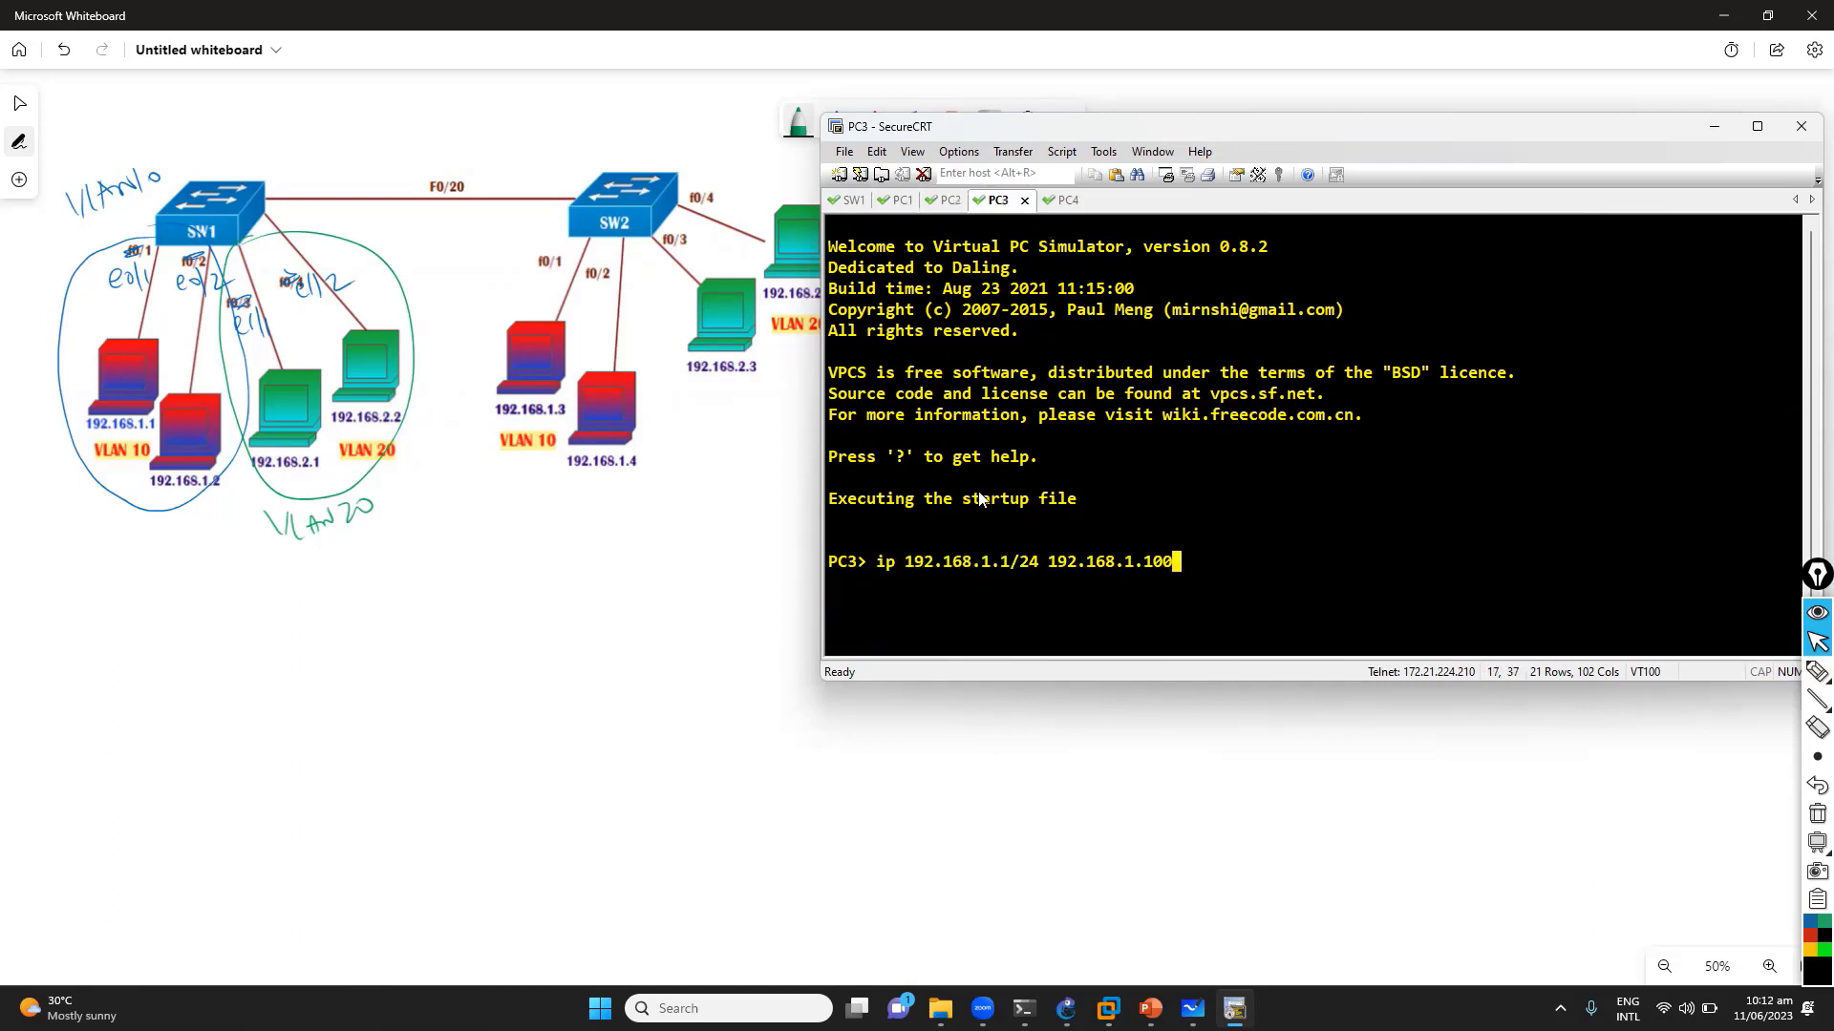
pyautogui.press('BackSpace')
pyautogui.press('BackSpace')
pyautogui.press('BackSpace')
pyautogui.press('BackSpace')
pyautogui.press('BackSpace')
pyautogui.write('2.100')
# Change the address in PC3's command to 192.168.2.1/24, copy the complete command for reuse and run it
pyautogui.press('Left')
pyautogui.press('Left')
pyautogui.press('Left')
pyautogui.press('Left')
pyautogui.press('Left')
pyautogui.press('Left')
pyautogui.press('Left')
pyautogui.press('Left')
pyautogui.press('Left')
pyautogui.press('Left')
pyautogui.press('Left')
pyautogui.press('Left')
pyautogui.press('Left')
pyautogui.press('Left')
pyautogui.press('Left')
pyautogui.press('Left')
pyautogui.press('Left')
pyautogui.press('Left')
pyautogui.press('Left')
pyautogui.press('Left')
pyautogui.press('Right')
pyautogui.press('Right')
pyautogui.press('Right')
pyautogui.press('Delete')
pyautogui.write('2')
pyautogui.moveTo(876, 564); pyautogui.dragTo(1216, 569)
pyautogui.hotkey('ctrl', 'c')
pyautogui.press('Return')
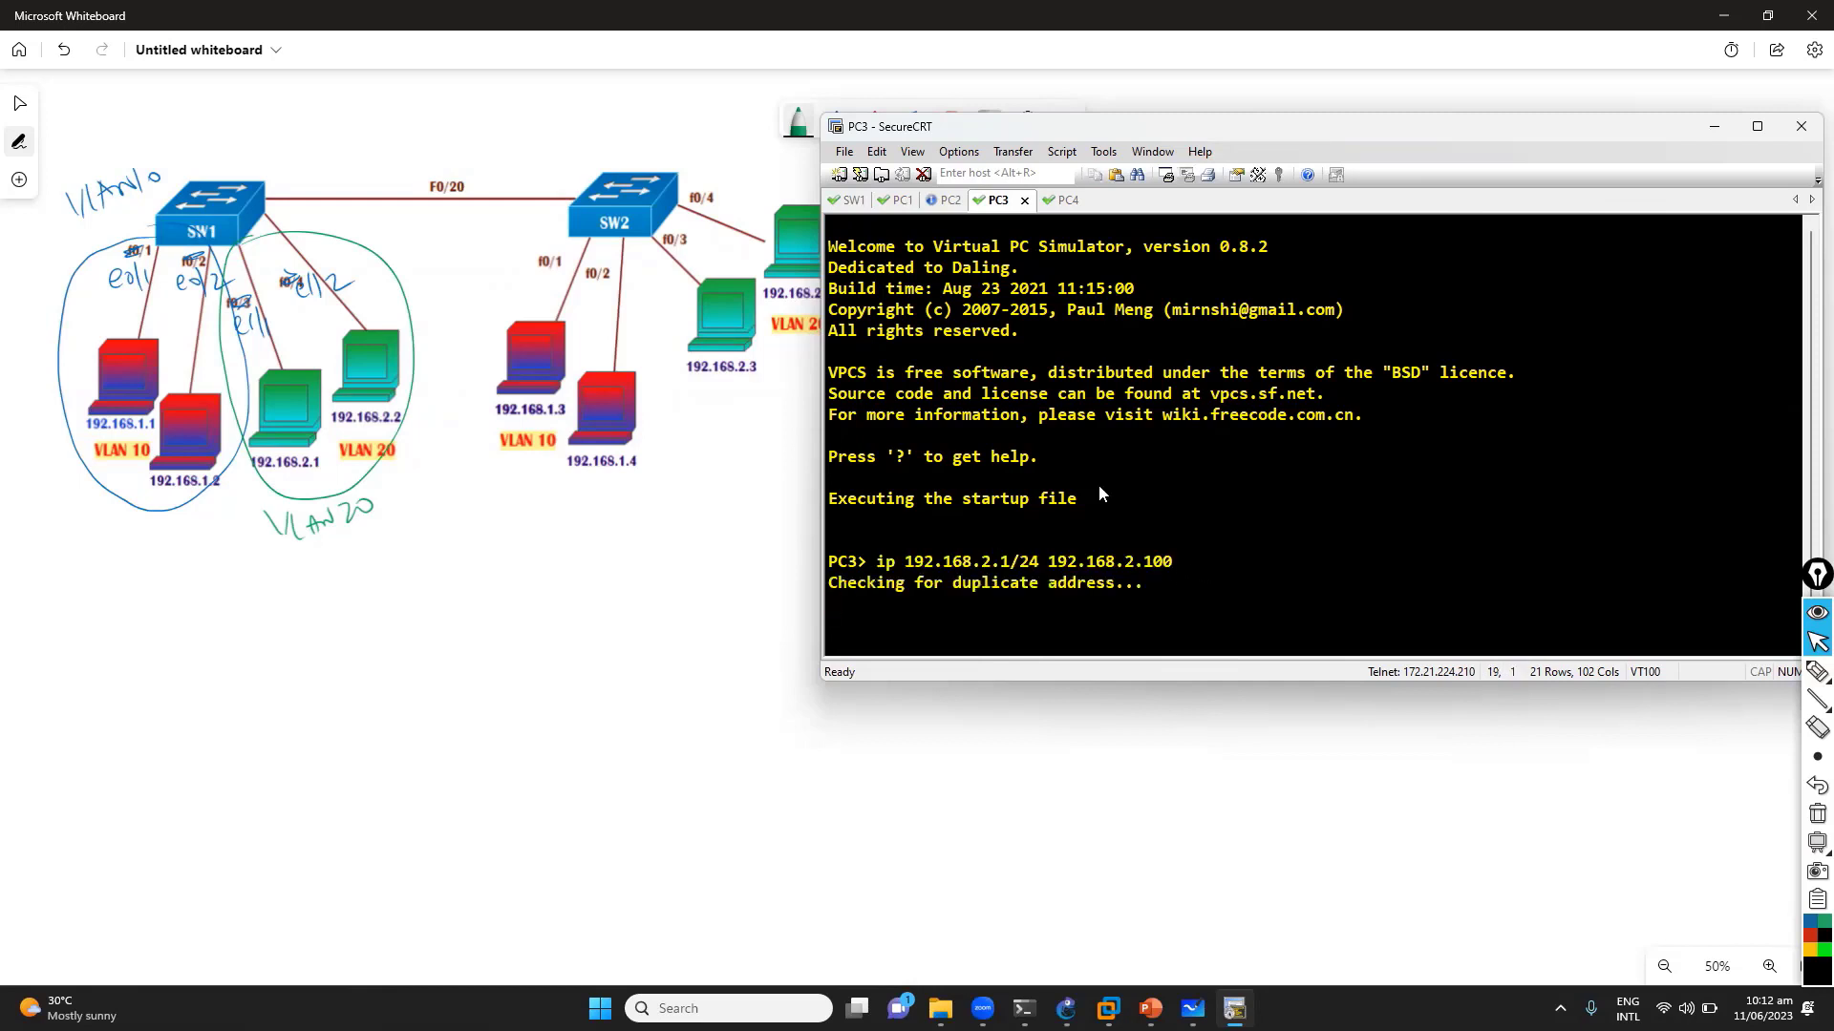
# Reuse the copied ip command in PC4's console, assigning 192.168.2.2/24 with gateway 192.168.2.100
pyautogui.click(1060, 199)
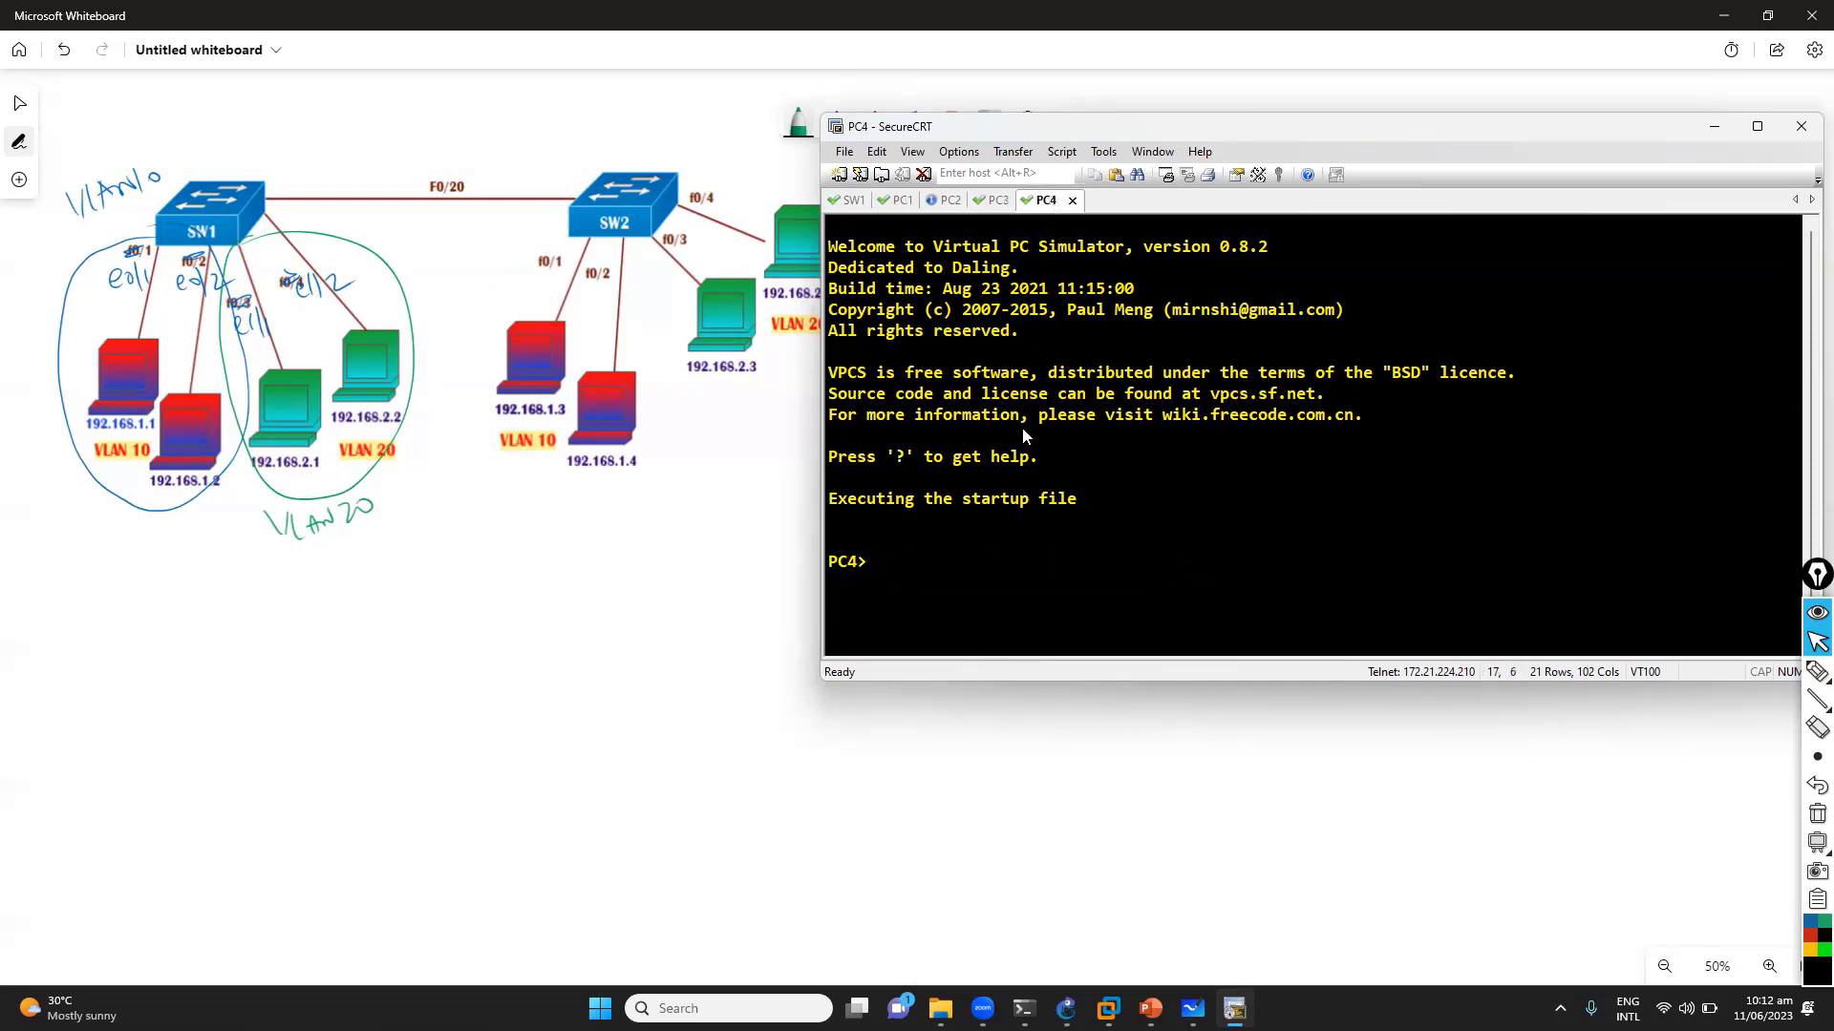
pyautogui.press('Return')
pyautogui.rightClick(1017, 503)
pyautogui.press('Left')
pyautogui.press('Left')
pyautogui.press('Left')
pyautogui.press('Left')
pyautogui.press('Left')
pyautogui.press('Left')
pyautogui.press('Left')
pyautogui.press('Left')
pyautogui.press('Left')
pyautogui.press('Left')
pyautogui.press('Left')
pyautogui.press('Left')
pyautogui.press('Left')
pyautogui.press('Left')
pyautogui.press('Left')
pyautogui.press('Left')
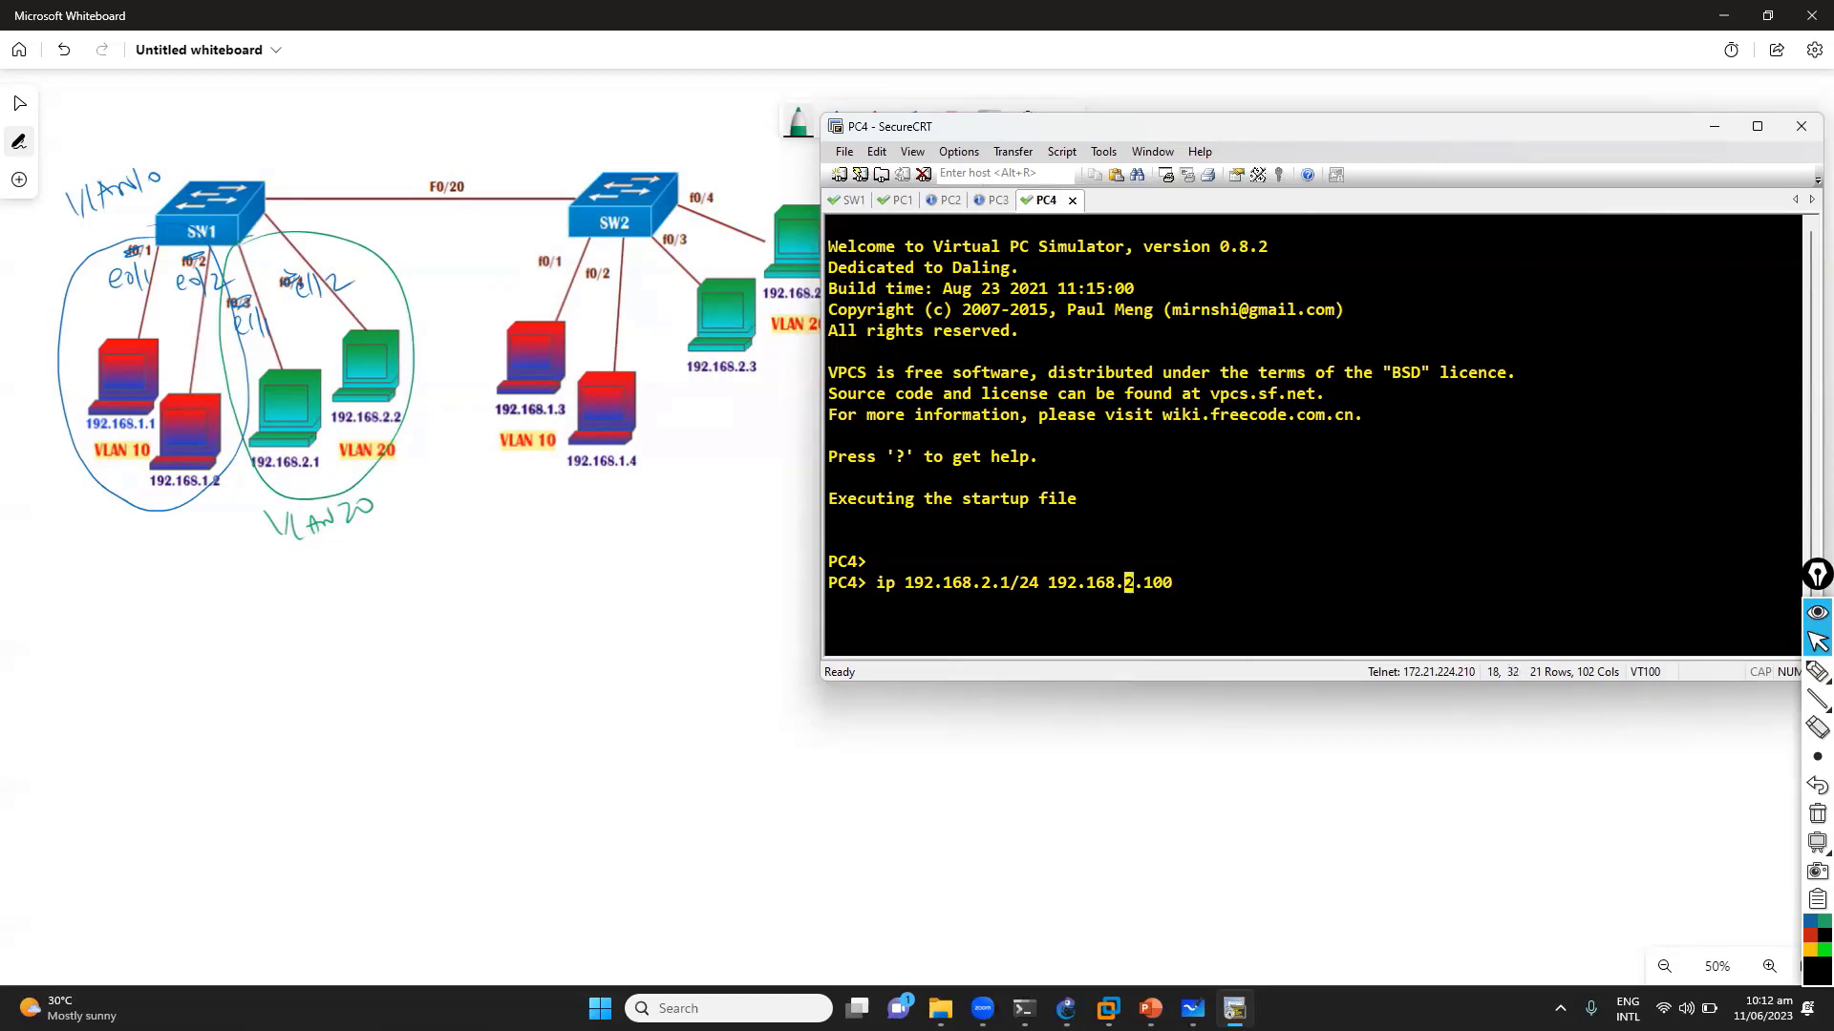
pyautogui.press('BackSpace')
pyautogui.write('2')
pyautogui.press('Return')
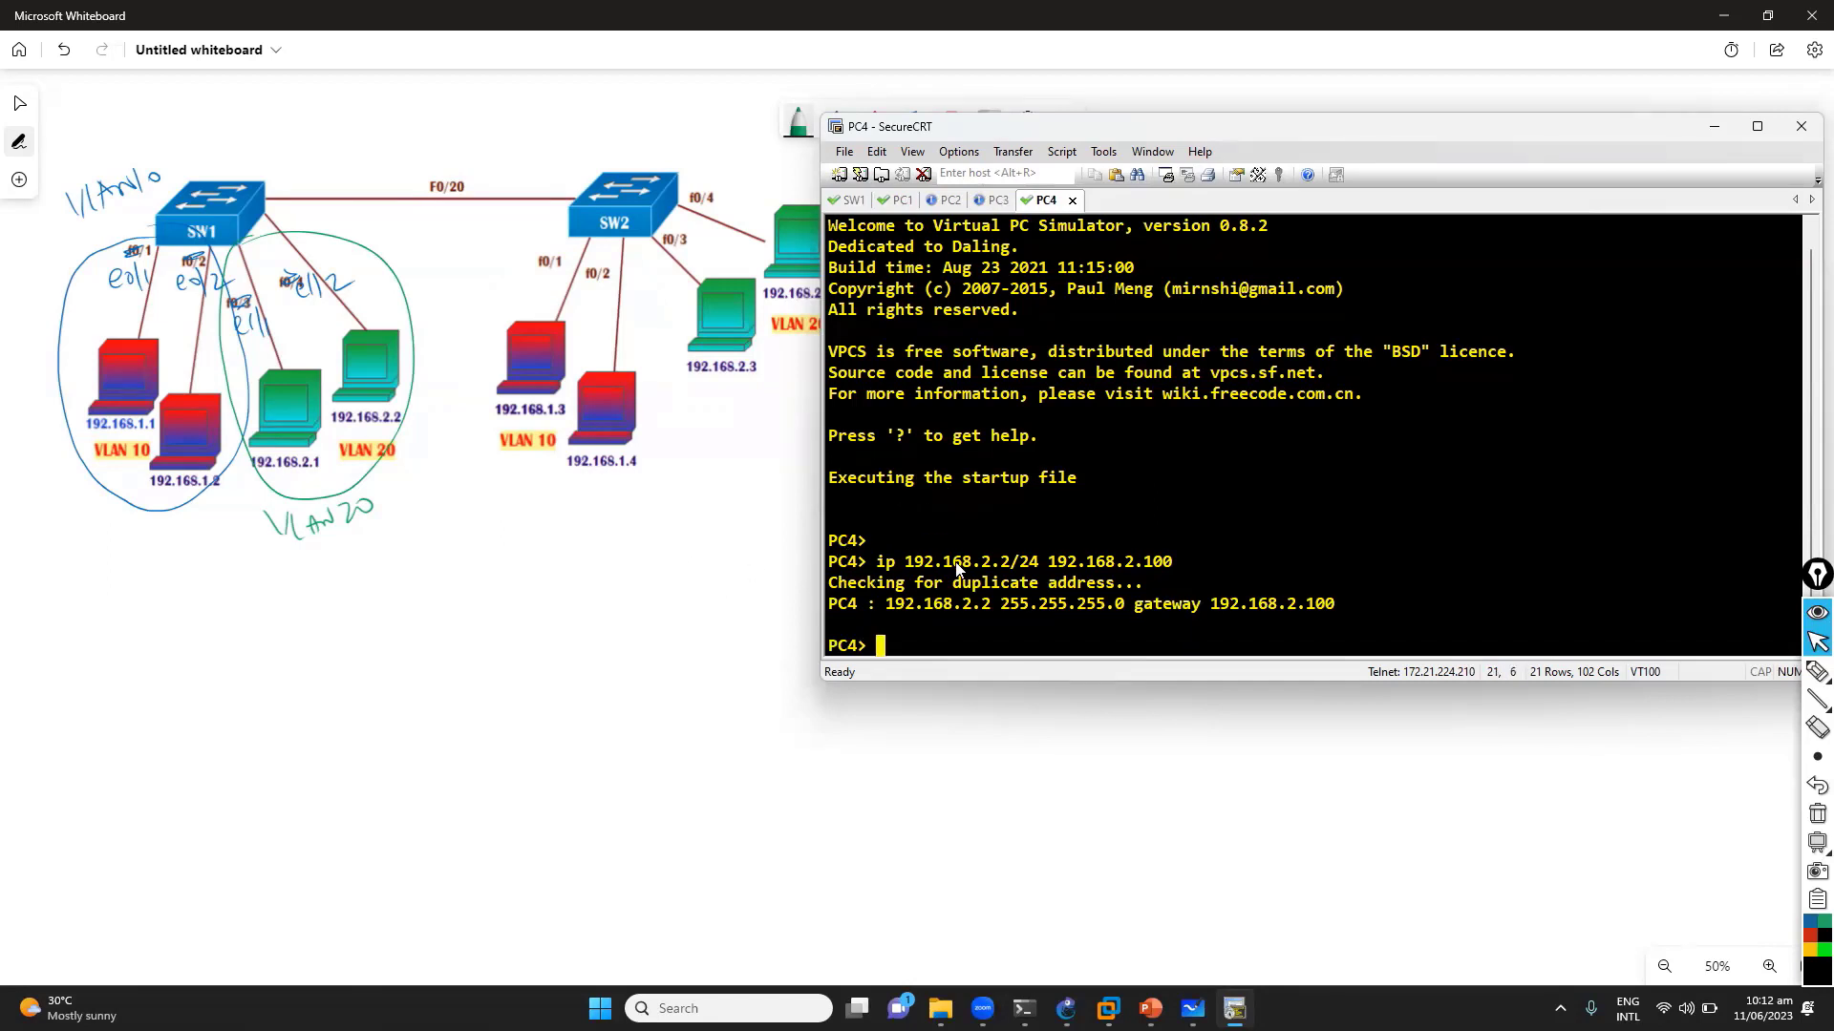
# Display PC4's address settings with show ip and compare them with the whiteboard diagram
pyautogui.write('show ip')
pyautogui.press('Return')
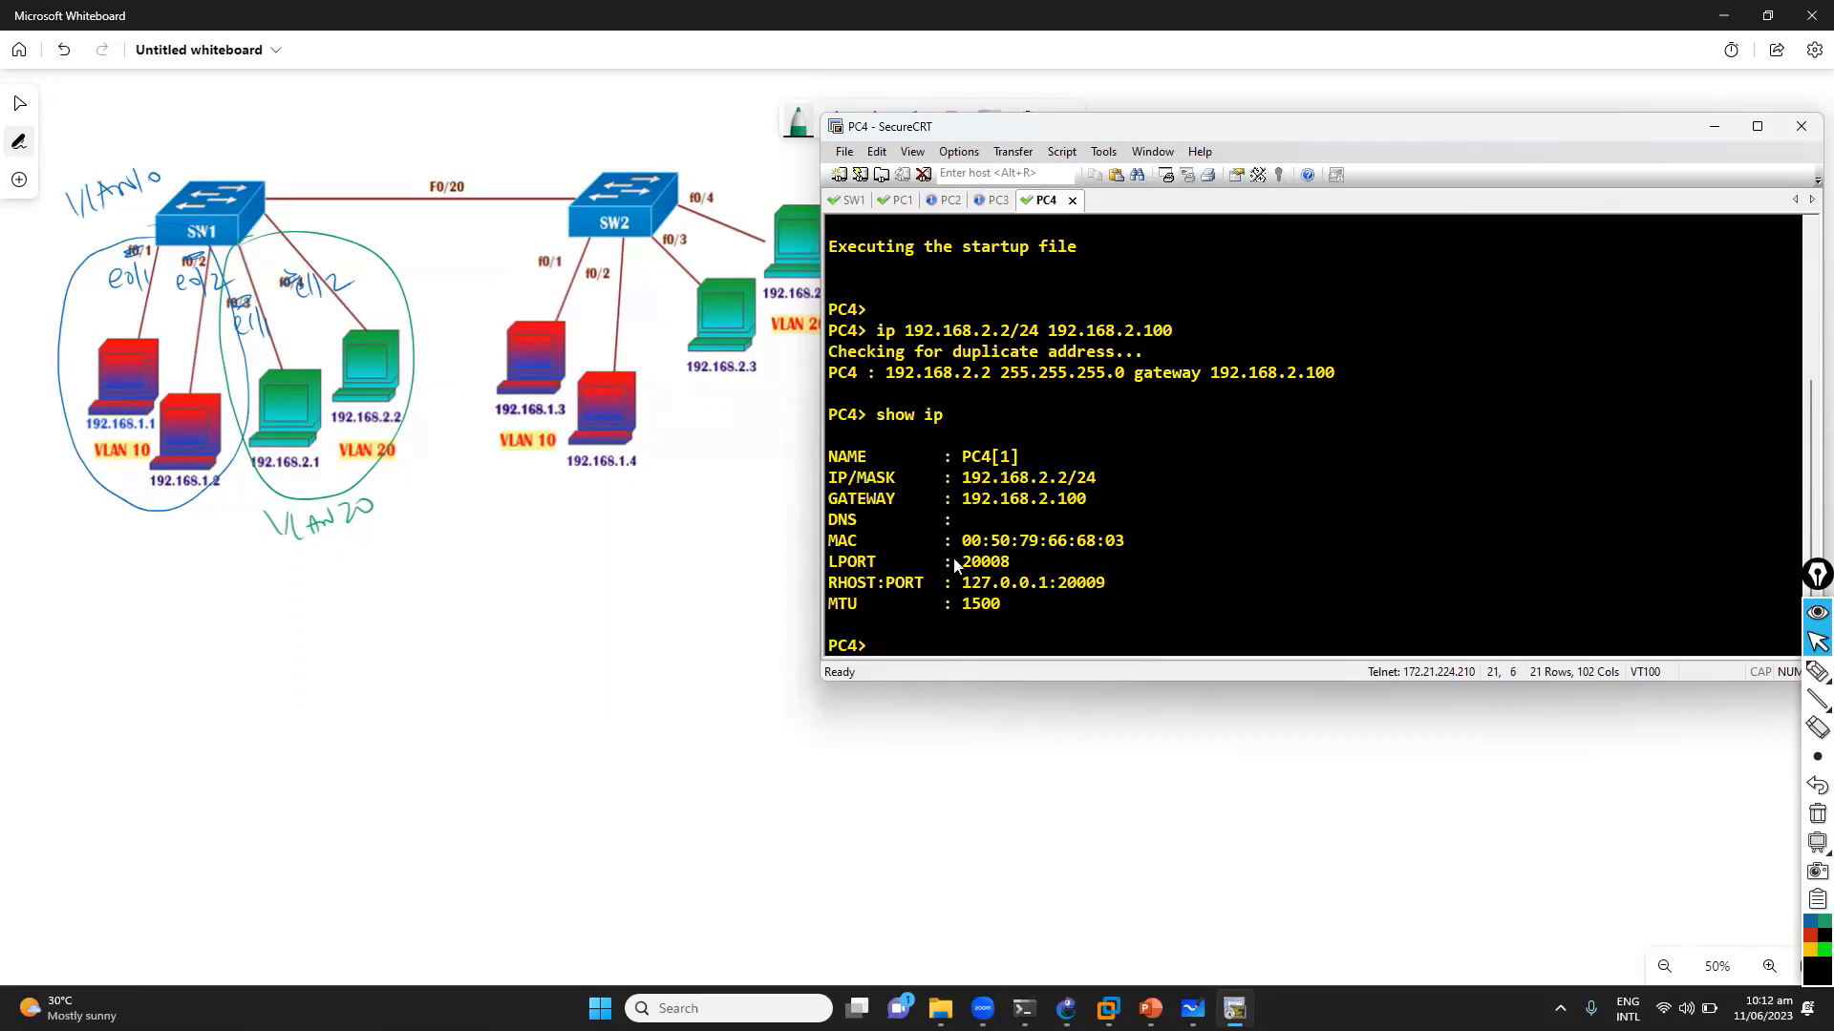
pyautogui.click(686, 642)
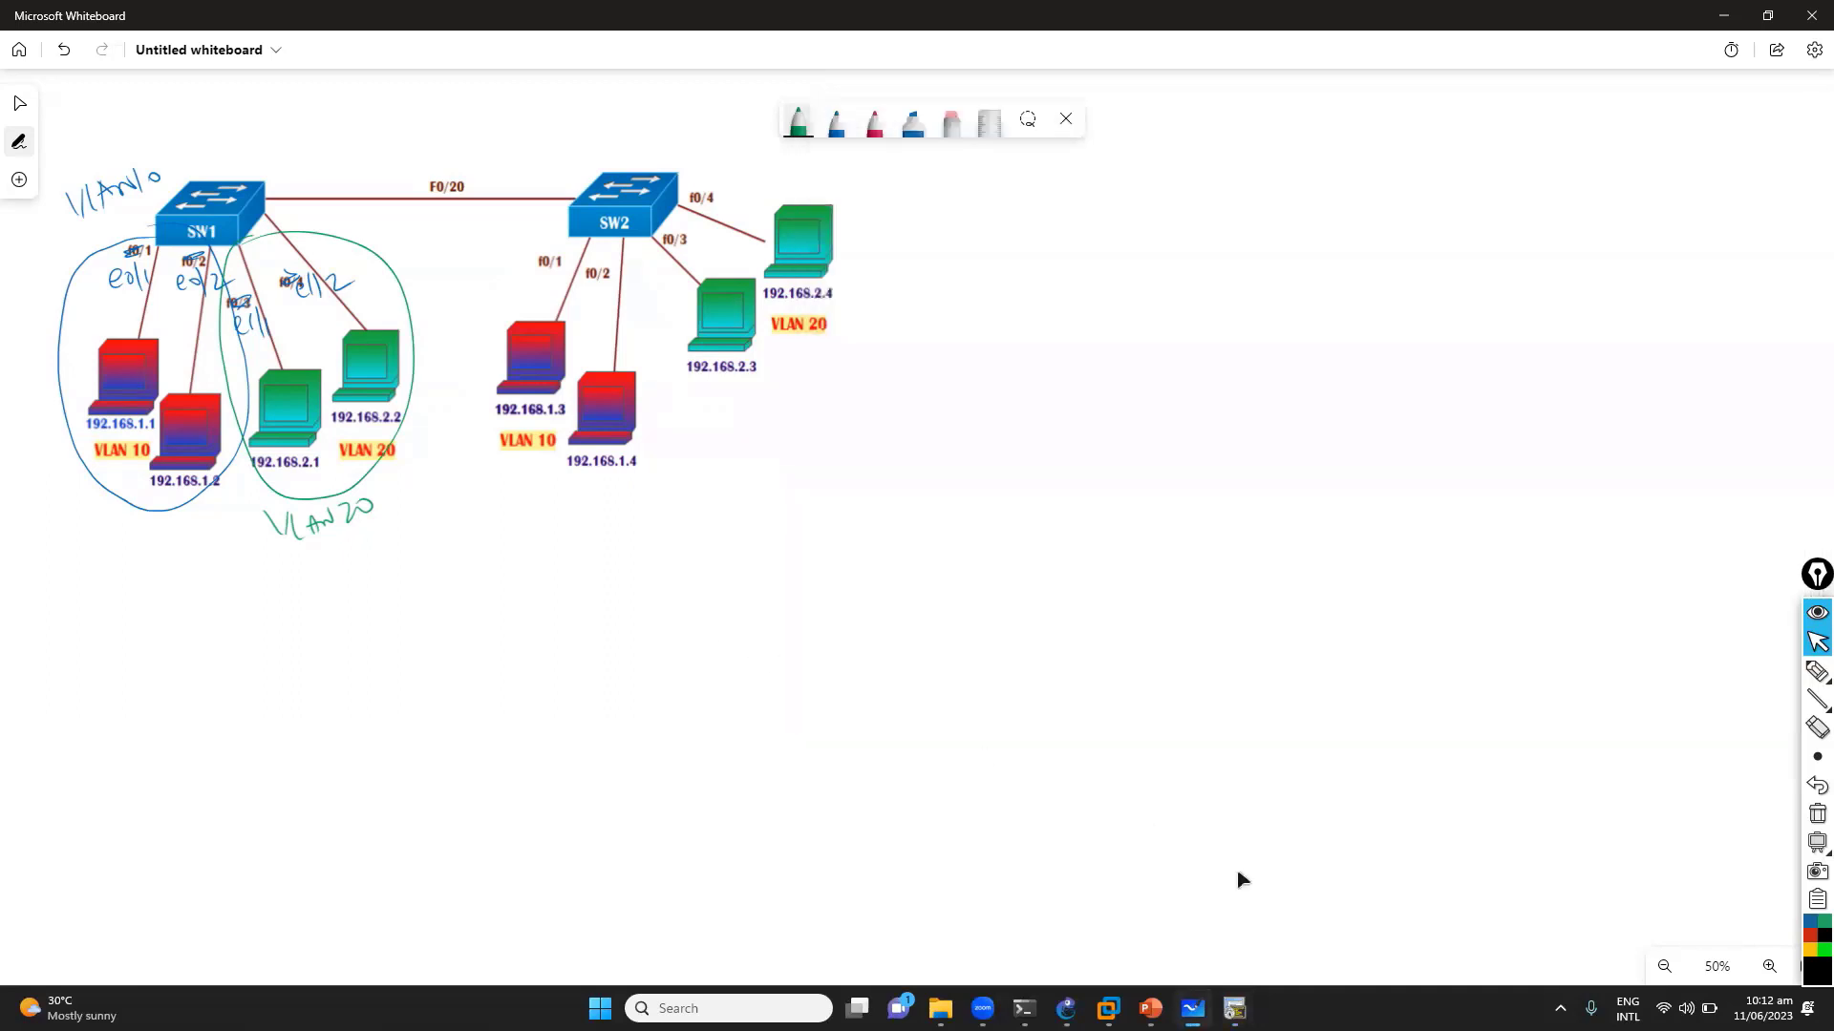
pyautogui.hotkey('alt', 'Tab')
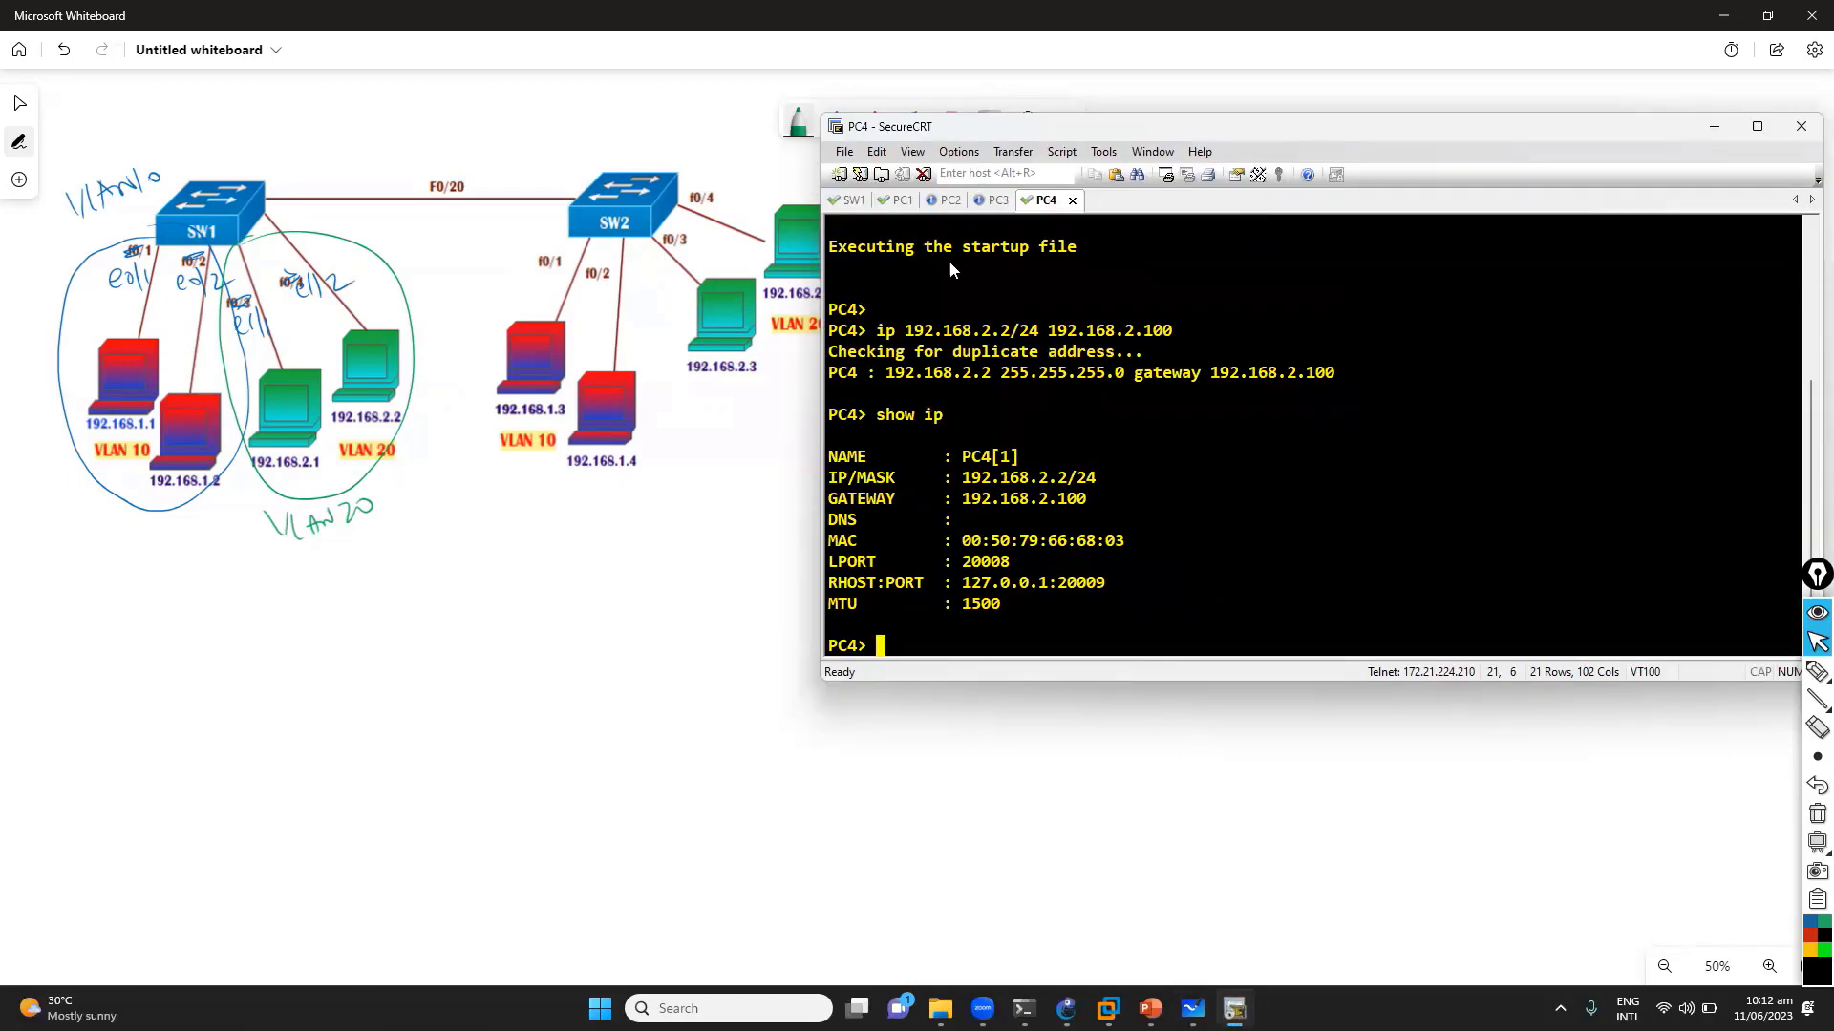
# On SW1, enter global configuration mode and create VLAN 10 with the name VLAN10
pyautogui.click(857, 200)
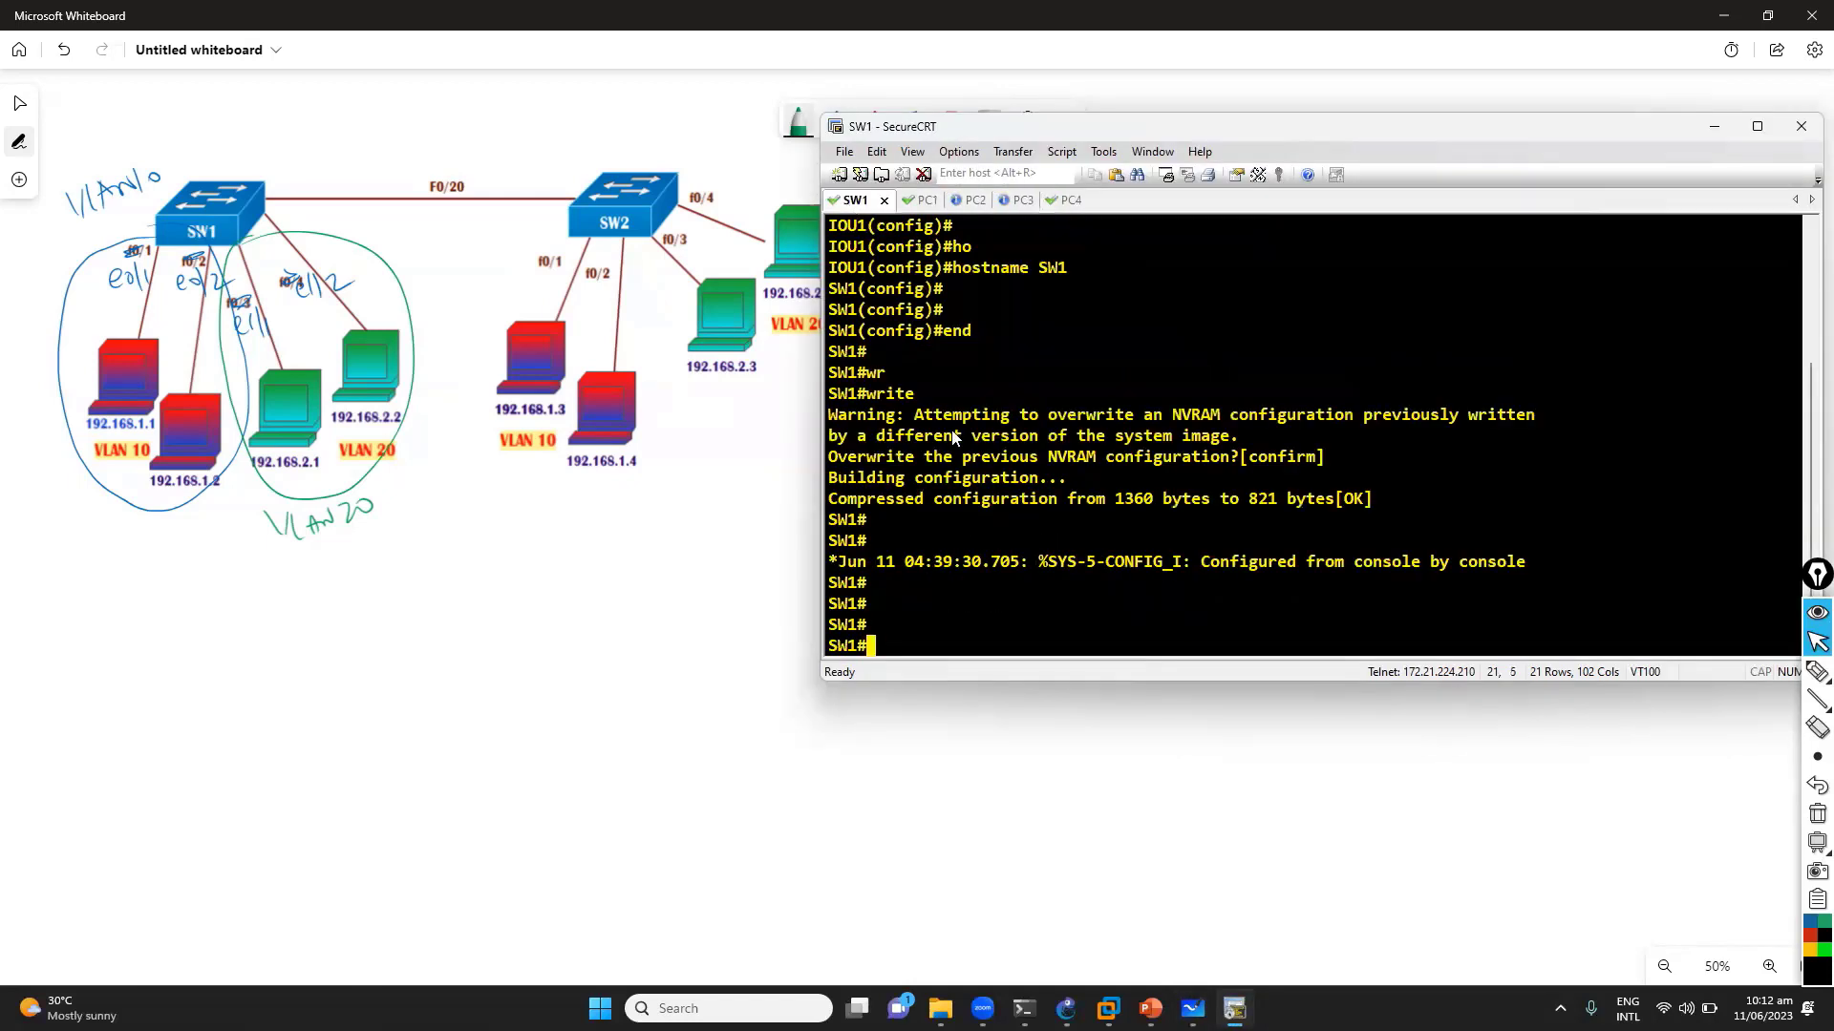
pyautogui.press('Return')
pyautogui.write('conf t')
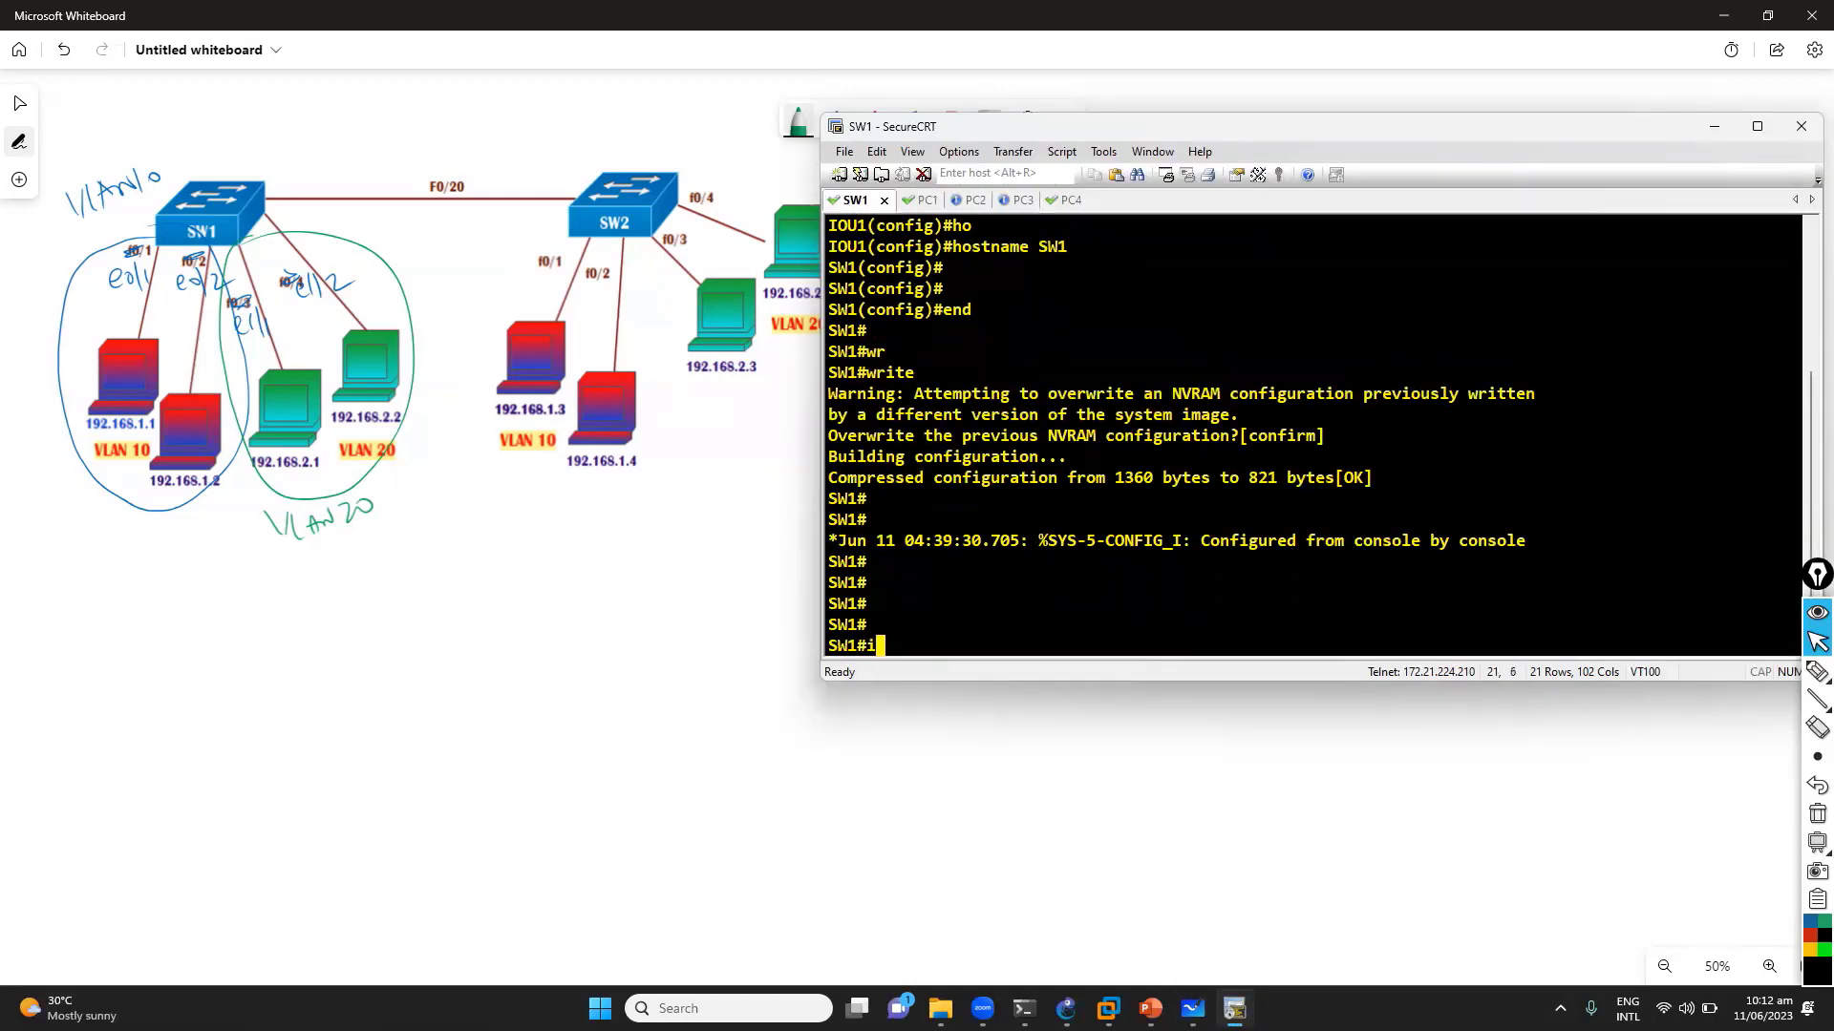
pyautogui.press('Return')
pyautogui.press('Return')
pyautogui.write('vlan 10')
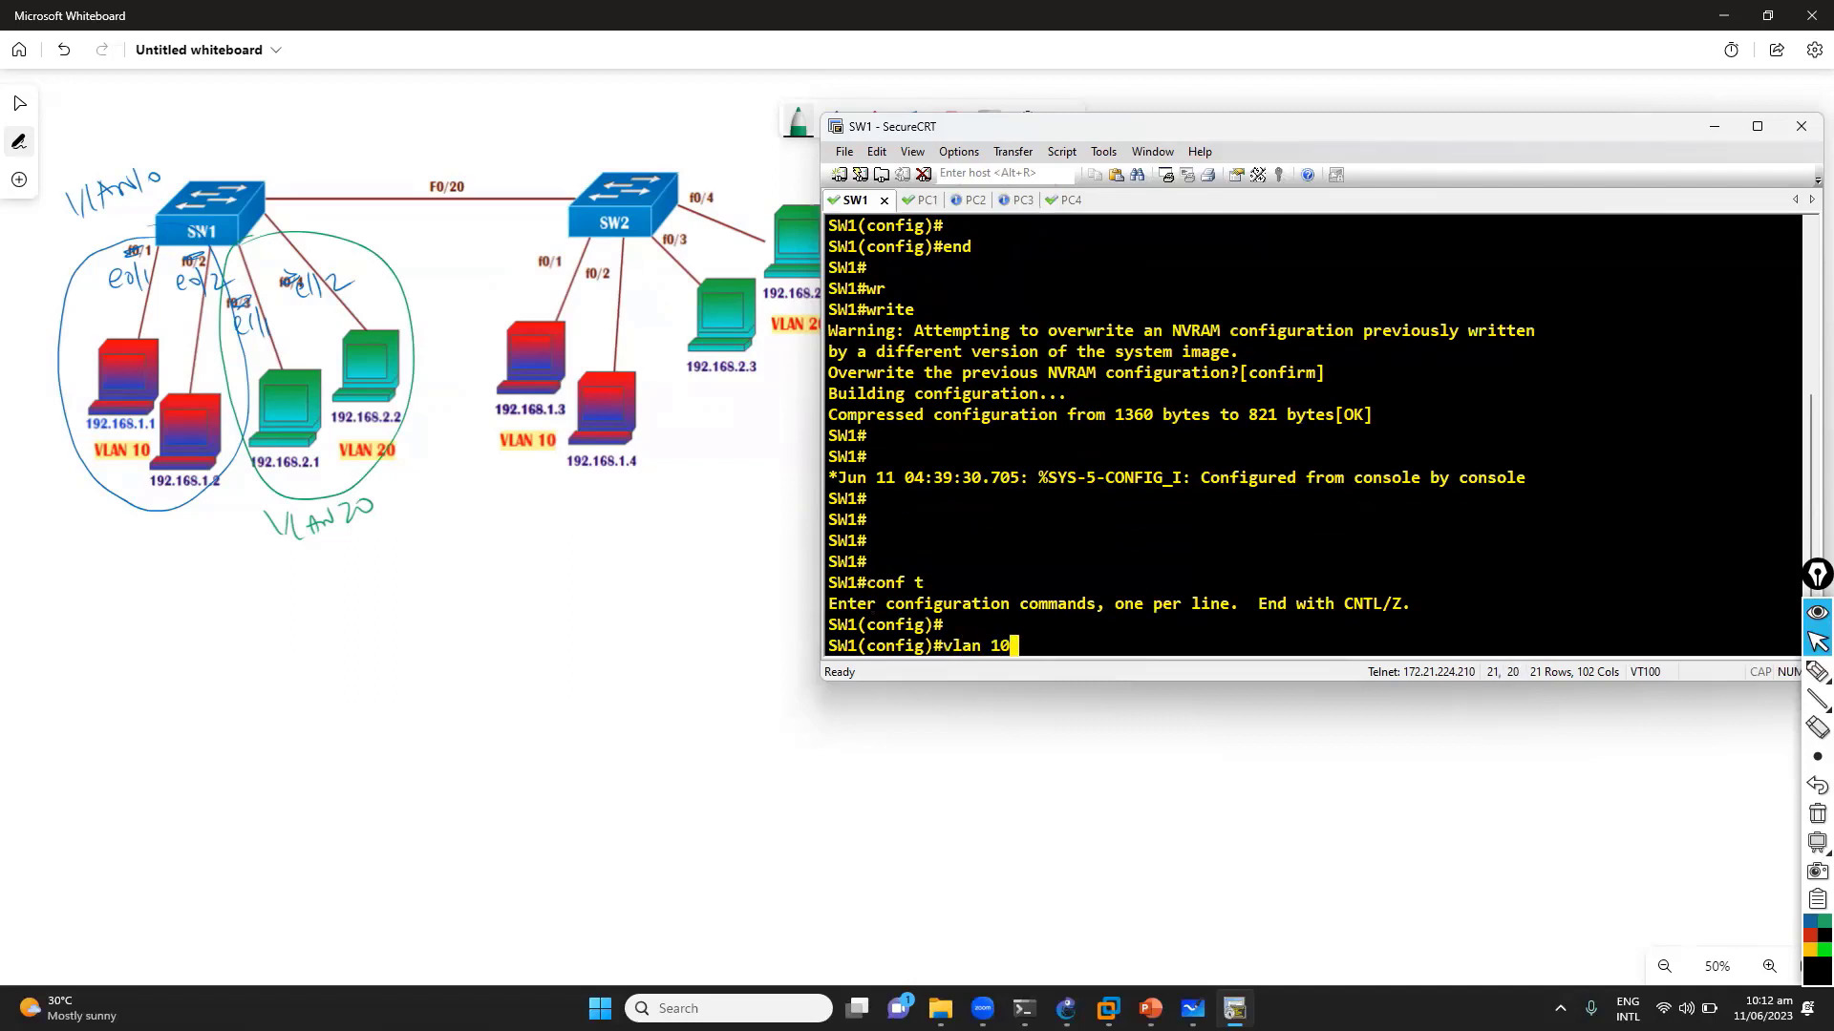
pyautogui.press('Return')
pyautogui.write('name ')
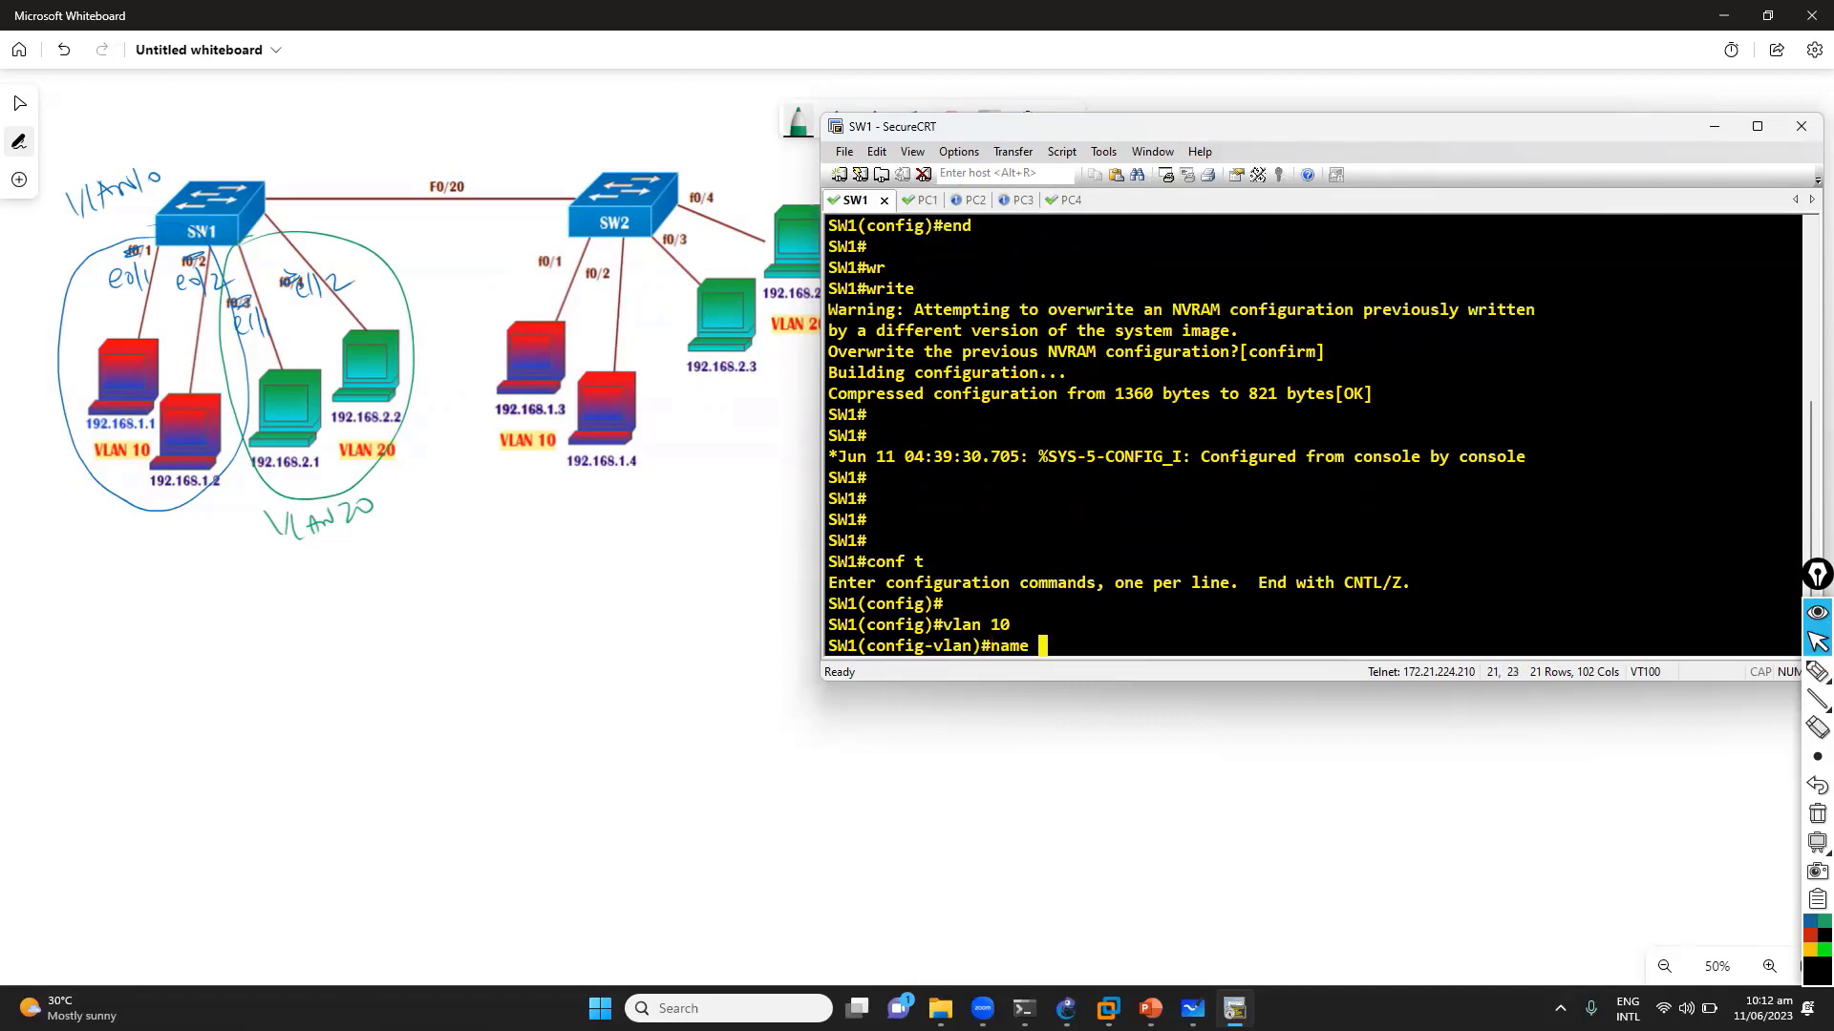
pyautogui.write('SVLAN10')
pyautogui.press('Return')
pyautogui.press('Return')
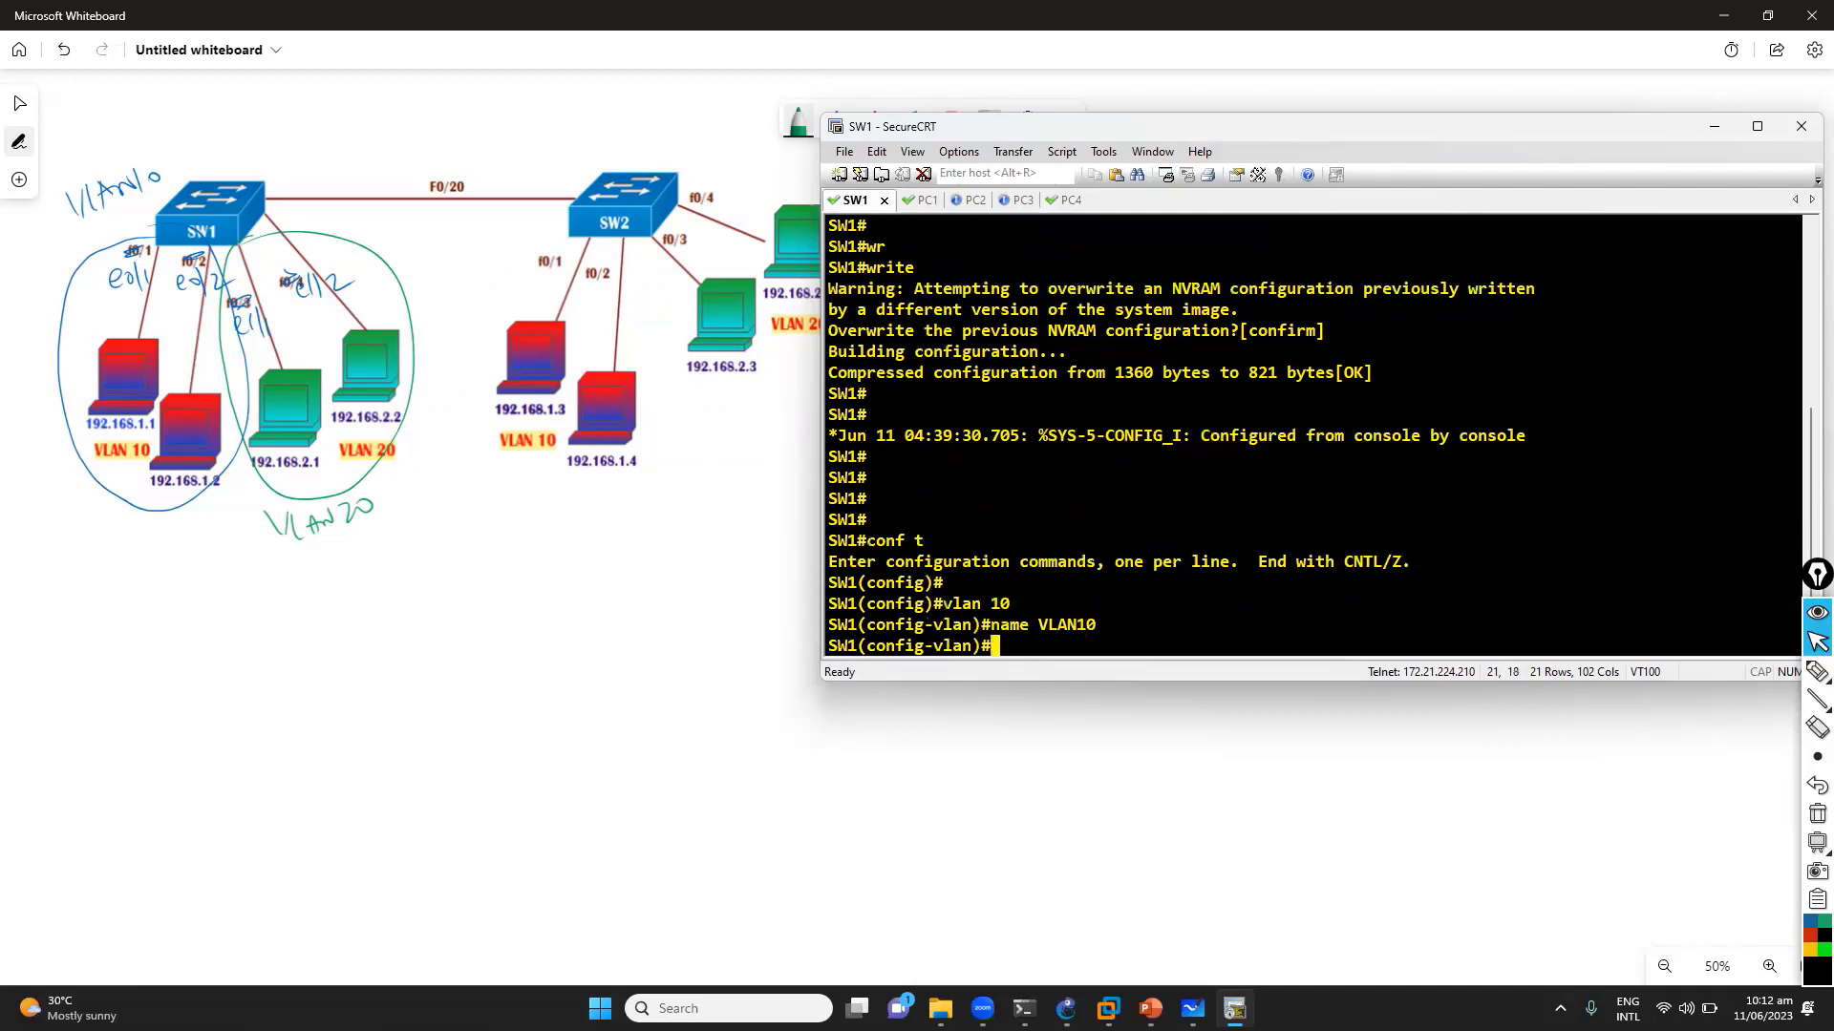
# Create VLAN 20 on SW1 with the name VLAN20 and return to privileged mode
pyautogui.write('vlan 2')
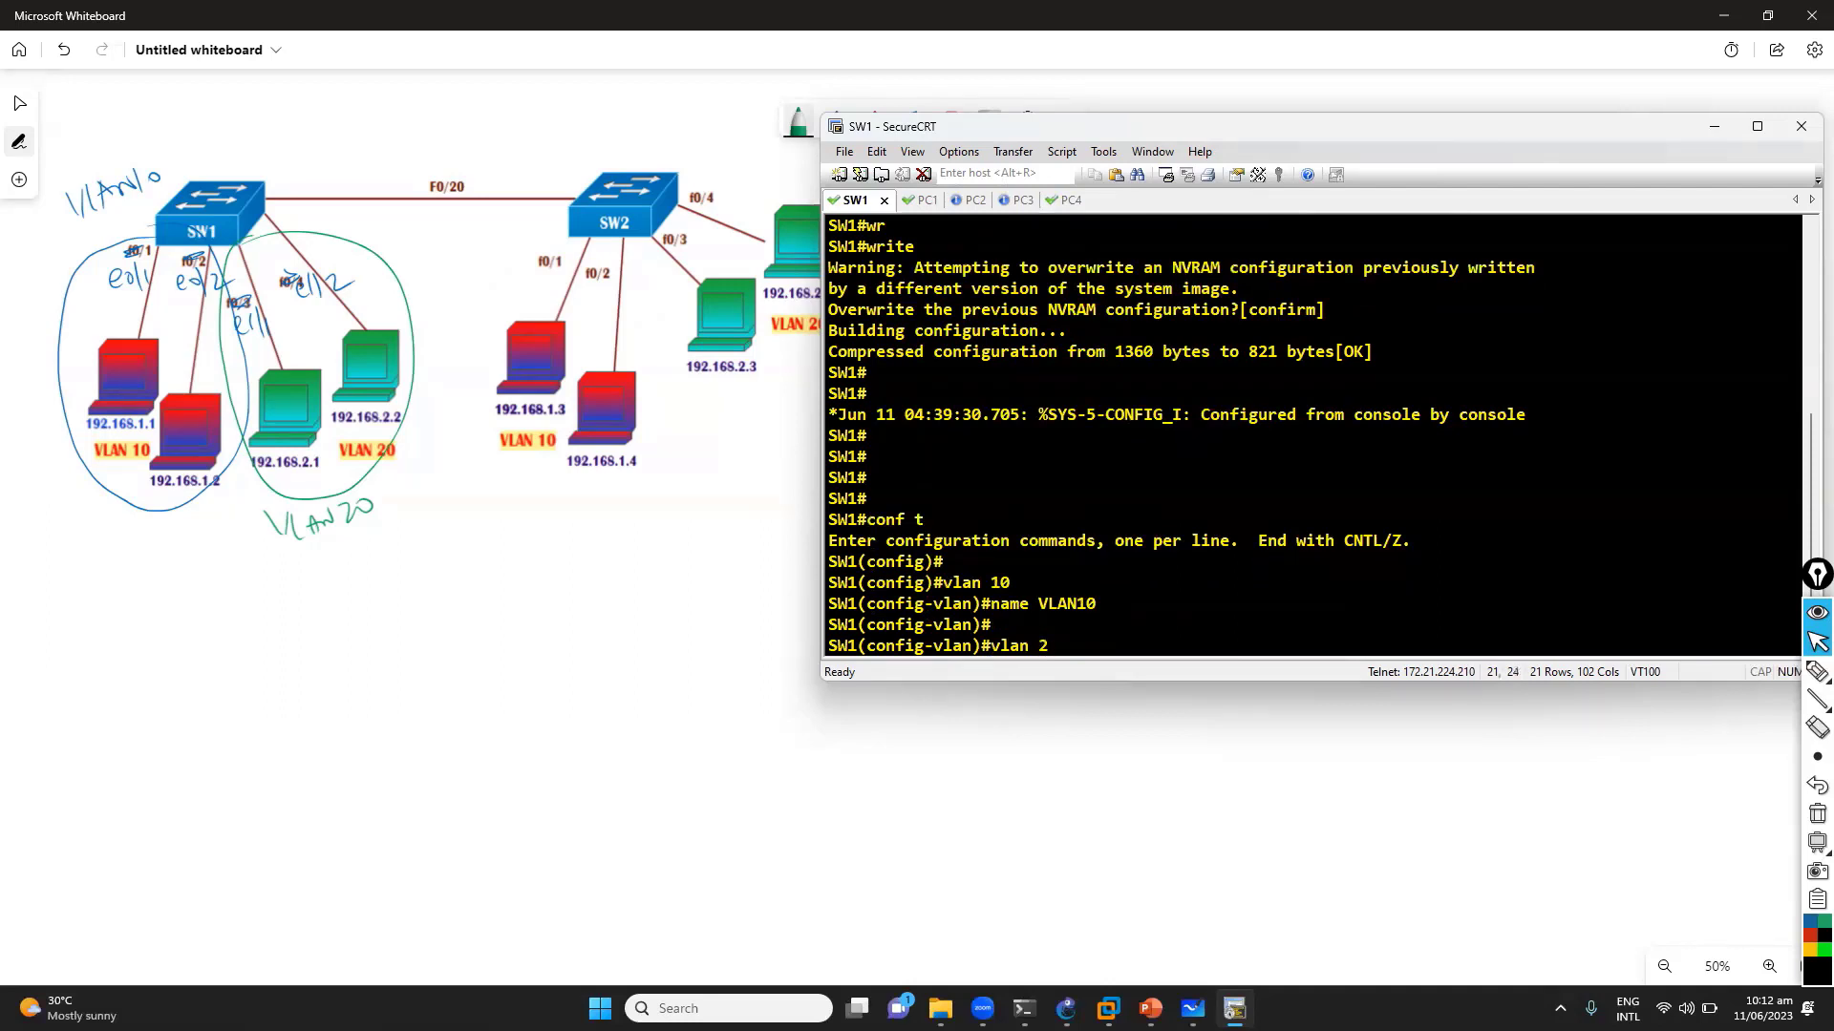
pyautogui.write('0')
pyautogui.press('Return')
pyautogui.write('VLAN ')
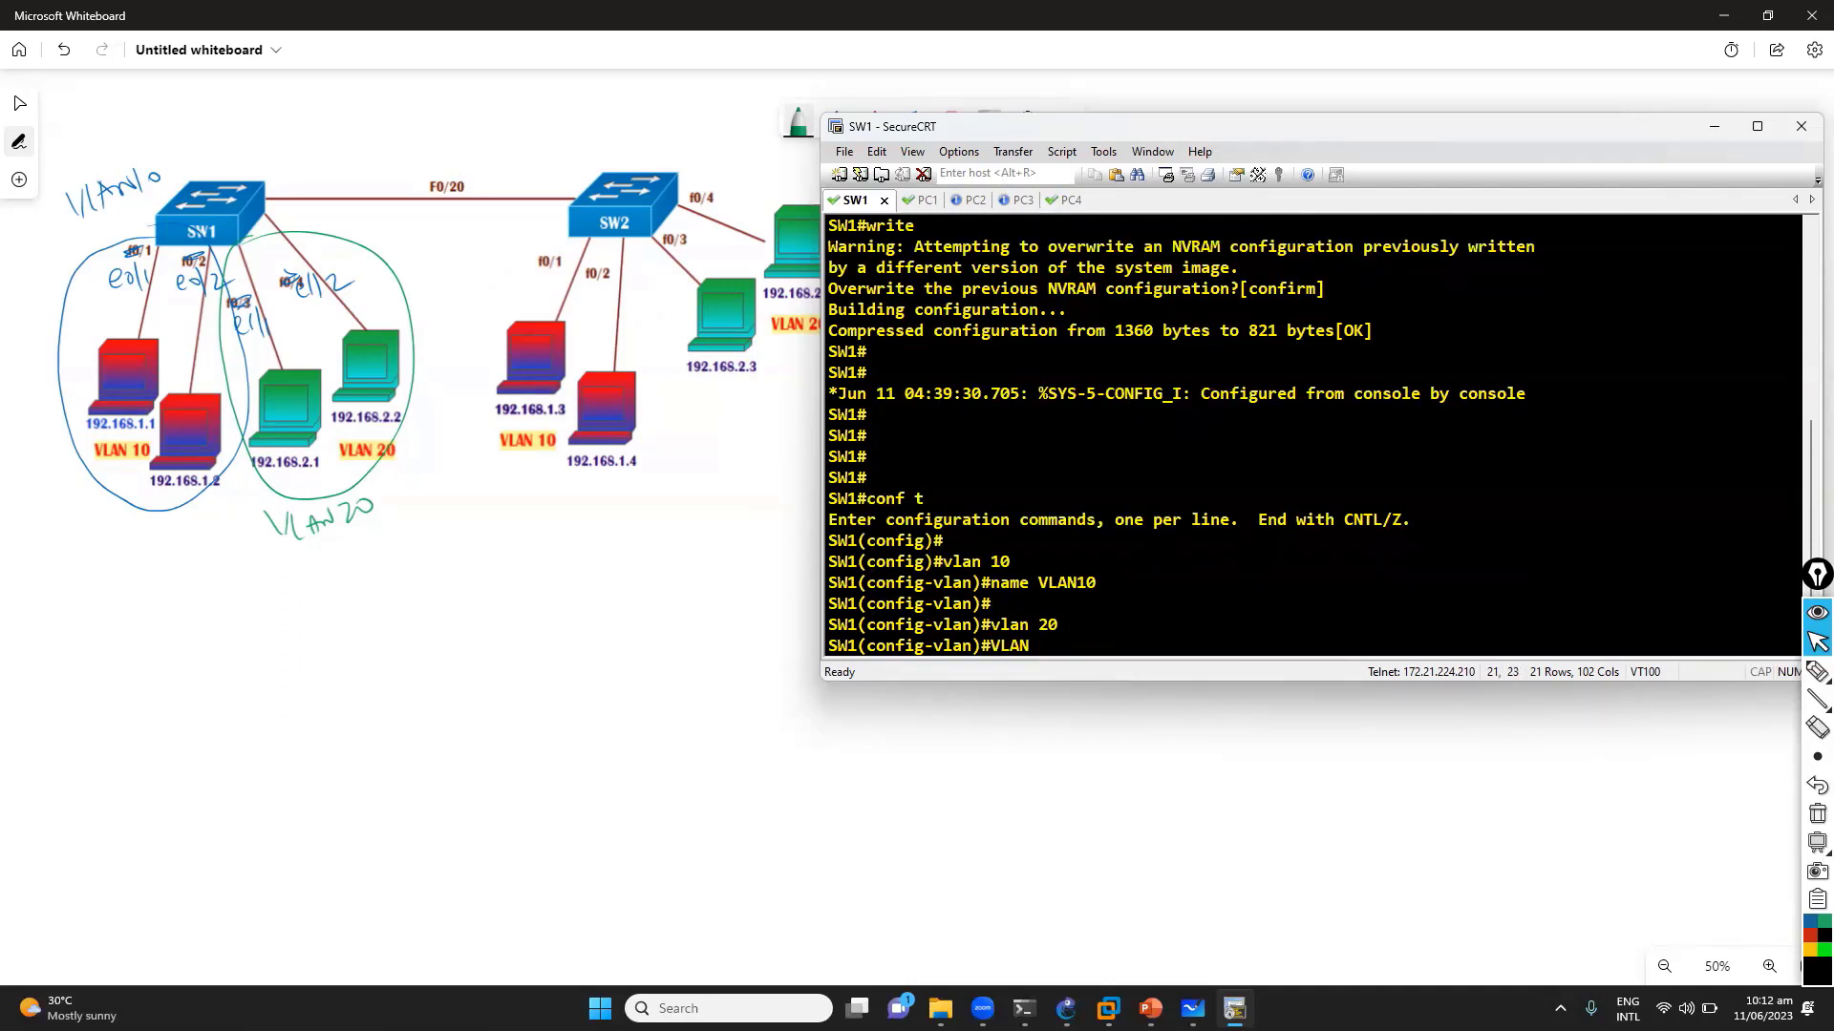
pyautogui.write('20')
pyautogui.press('Return')
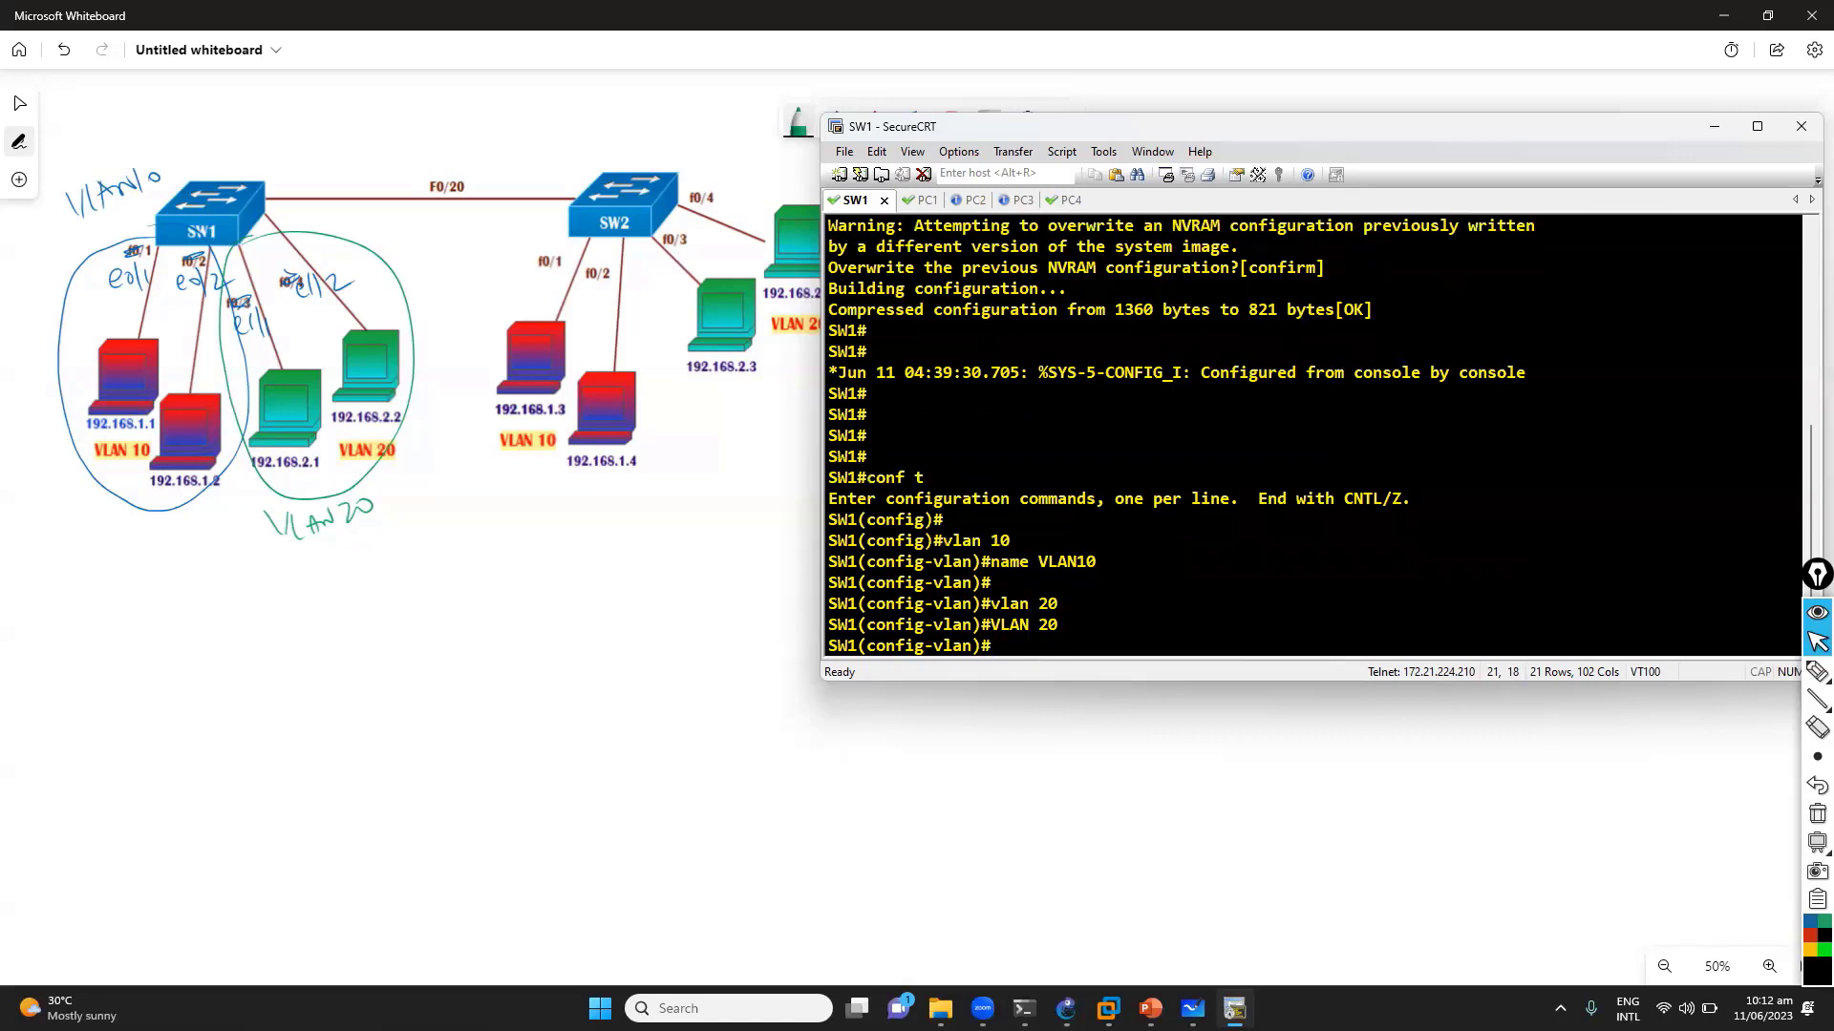
pyautogui.write('VLAN 2')
pyautogui.press('BackSpace')
pyautogui.press('BackSpace')
pyautogui.press('BackSpace')
pyautogui.press('BackSpace')
pyautogui.press('BackSpace')
pyautogui.write('a')
pyautogui.press('BackSpace')
pyautogui.press('BackSpace')
pyautogui.write('name VLAN20')
pyautogui.press('Return')
pyautogui.press('Return')
pyautogui.write('nd')
pyautogui.press('Return')
pyautogui.press('Return')
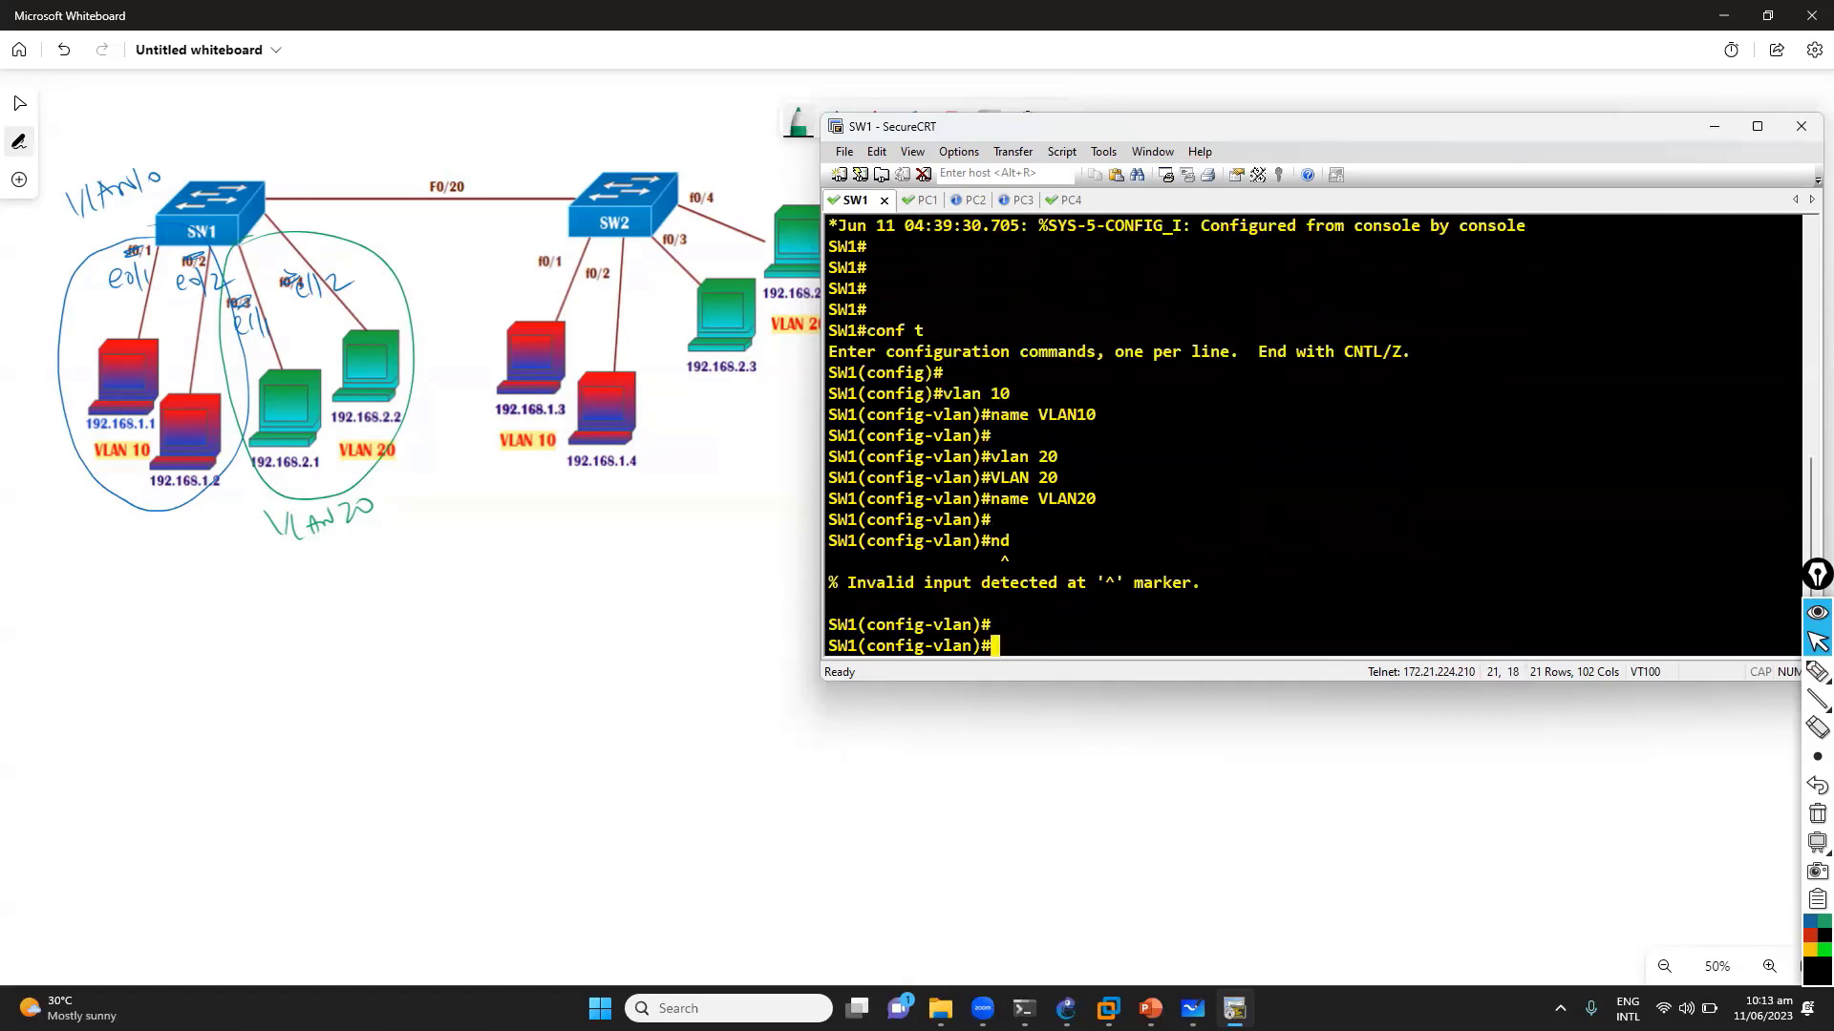
pyautogui.write('end')
pyautogui.press('Return')
# List SW1's VLANs with show vlan and check the entries for VLANs 10 and 20
pyautogui.press('Return')
pyautogui.write('show vlan')
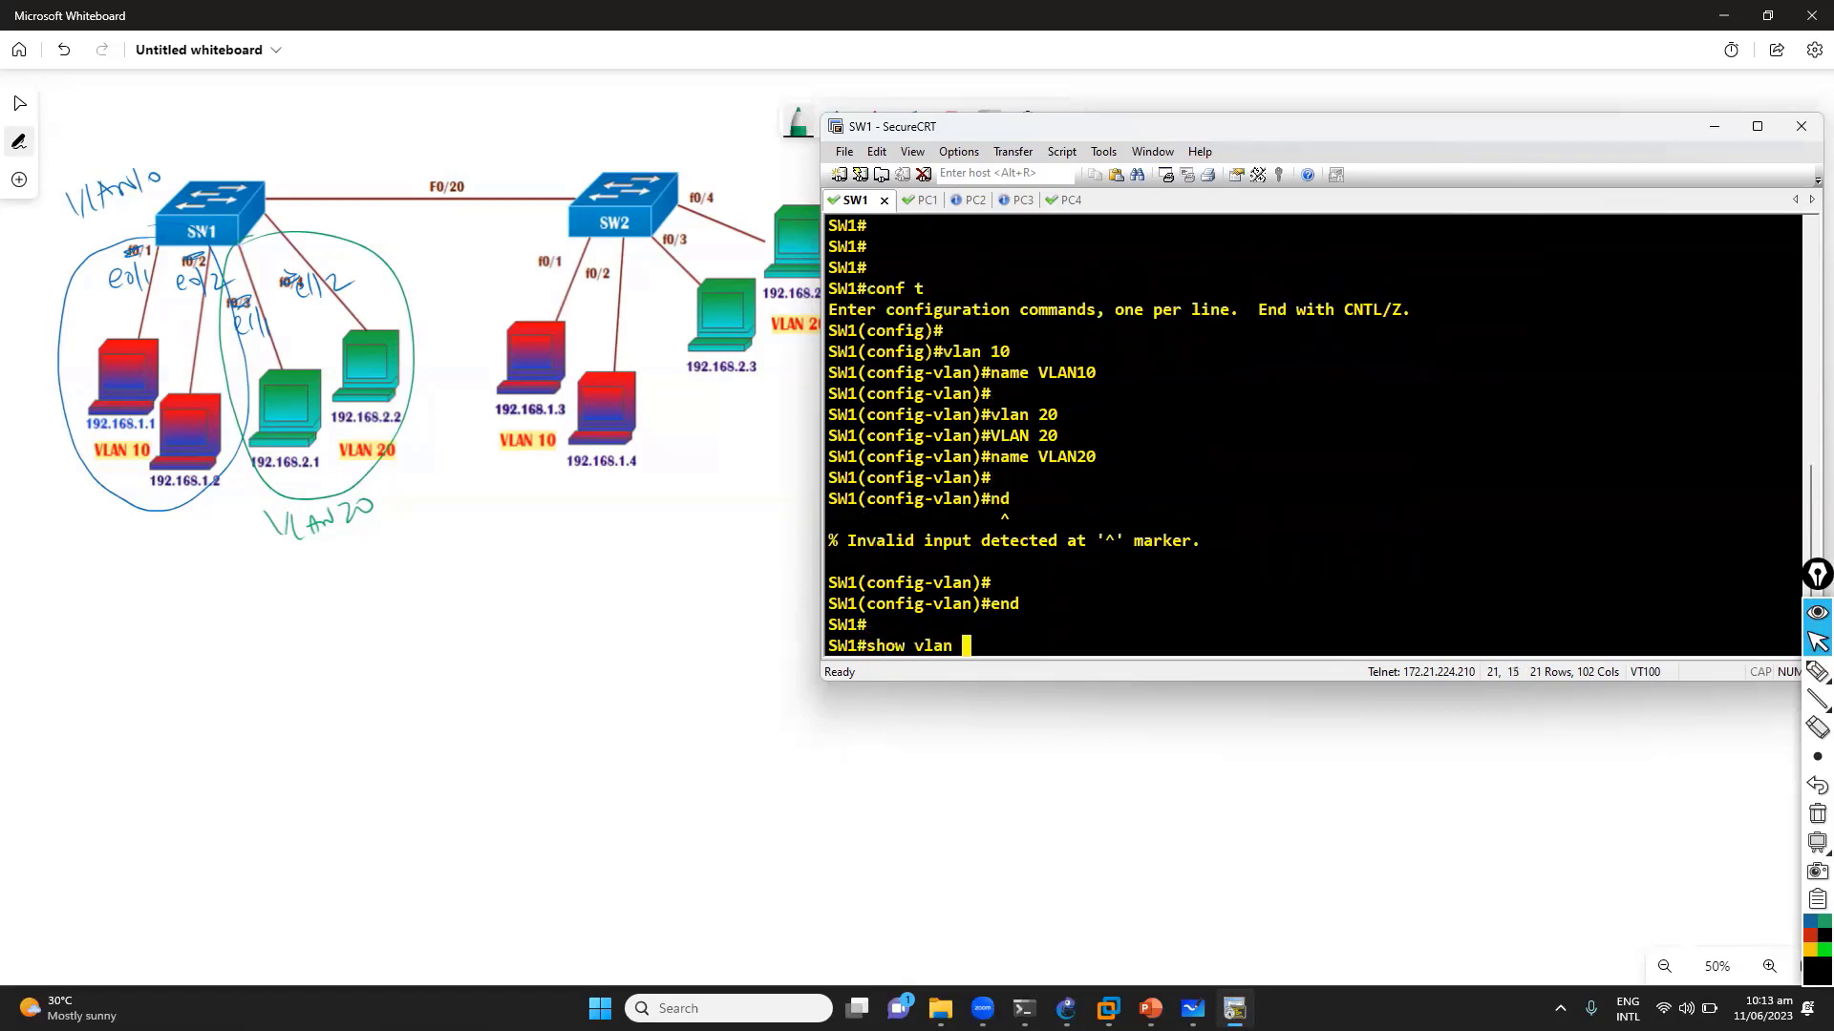
pyautogui.press('Return')
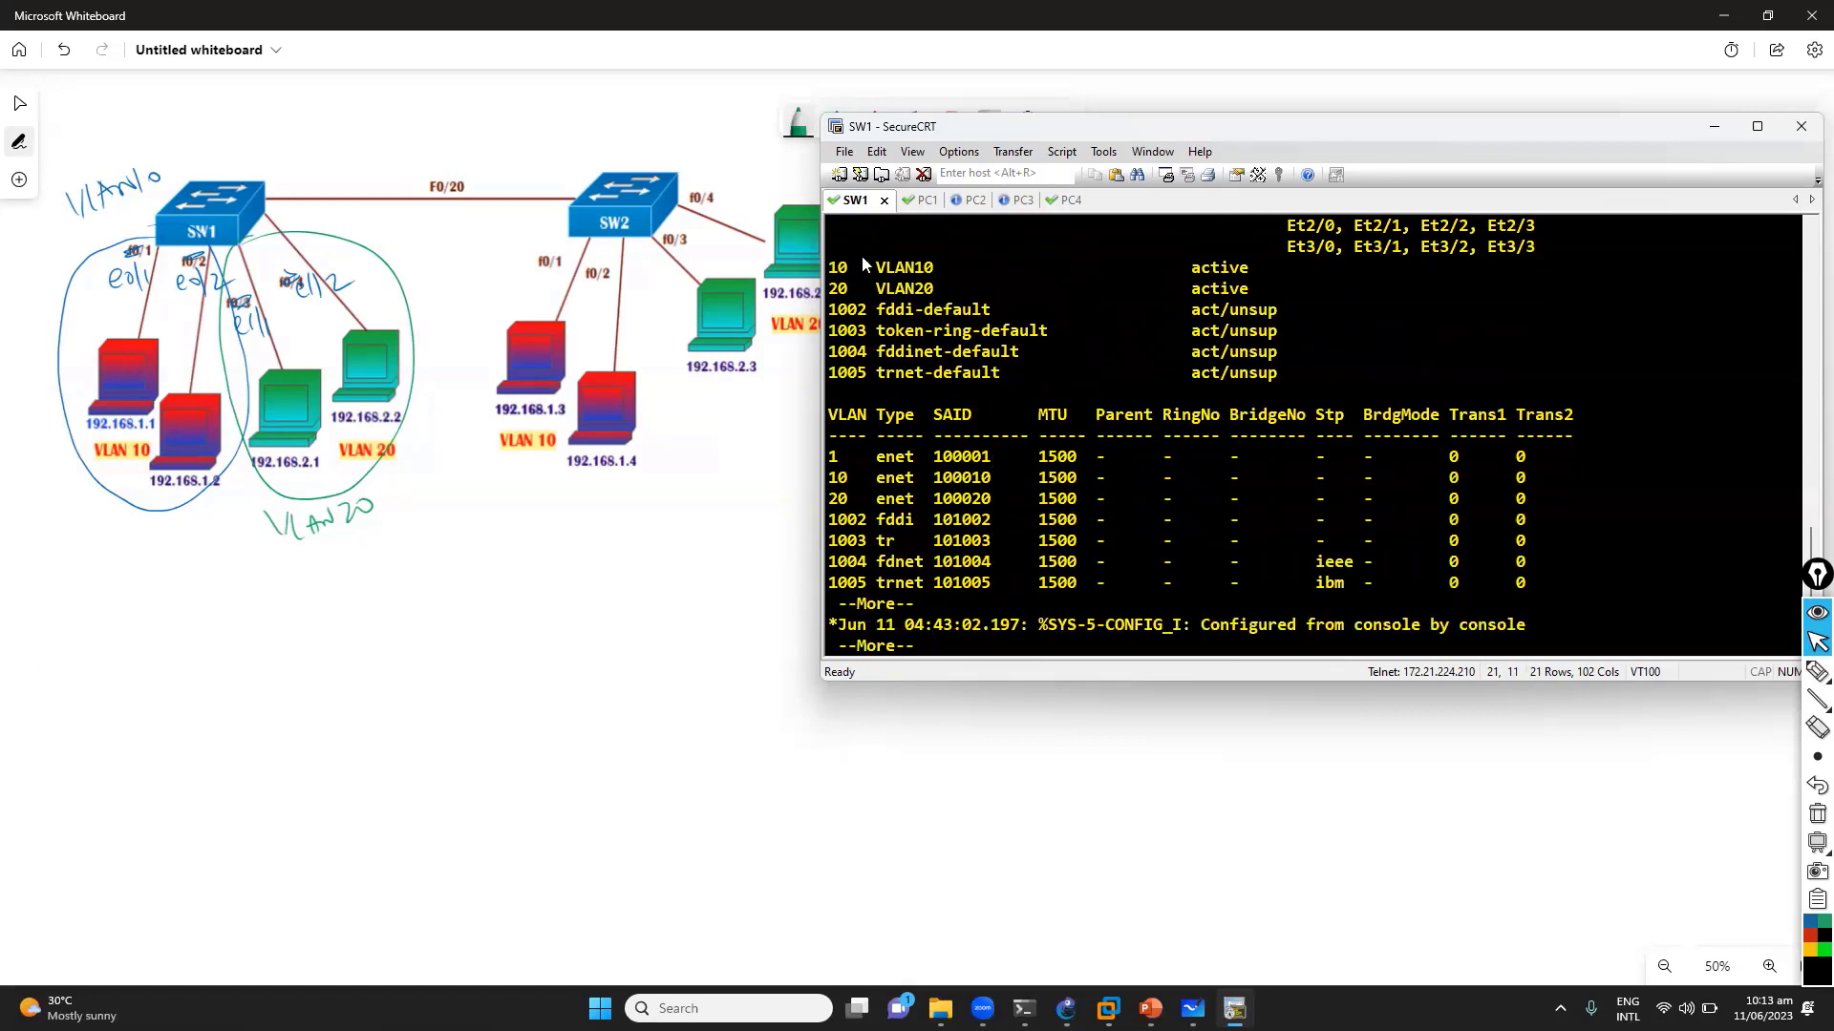
pyautogui.moveTo(840, 267); pyautogui.dragTo(1288, 294)
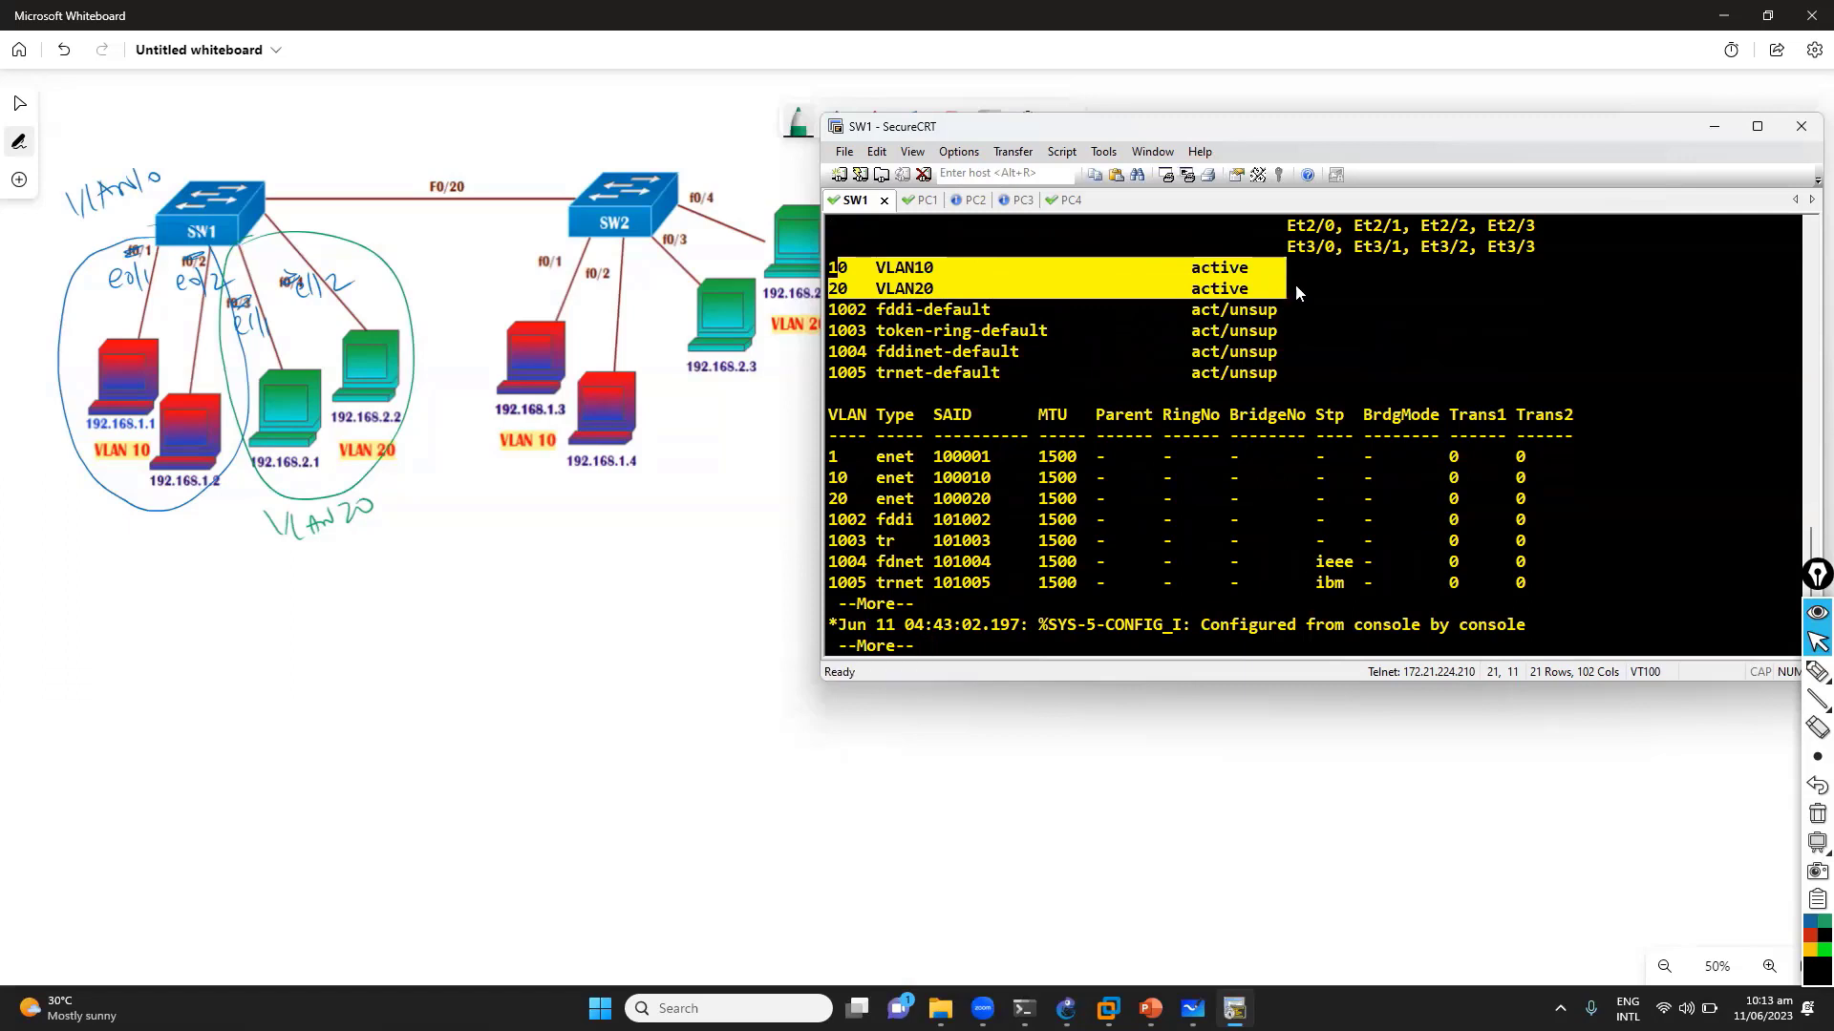
pyautogui.click(1101, 489)
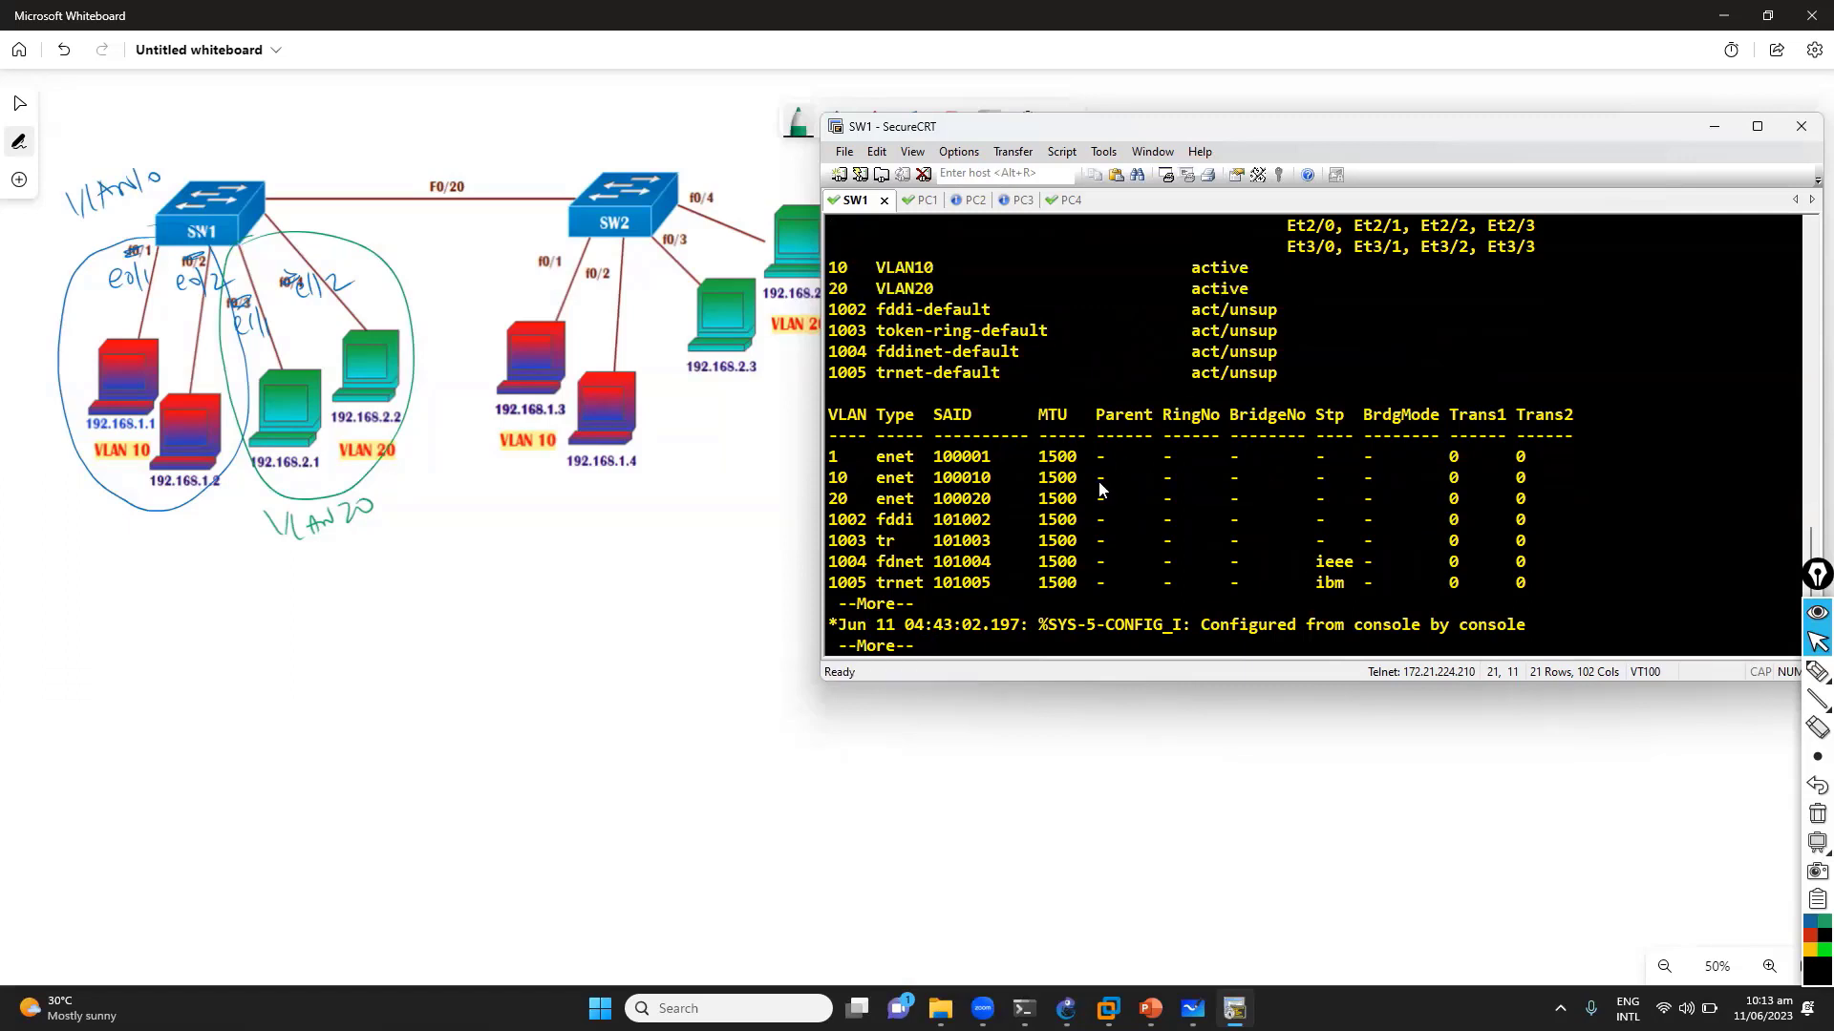
pyautogui.press('Return')
pyautogui.press('space')
# In SW1's global configuration, set the interface range e0/1-2 to switchport mode access
pyautogui.write('ofn t')
pyautogui.press('Return')
pyautogui.press('Return')
pyautogui.write('con t')
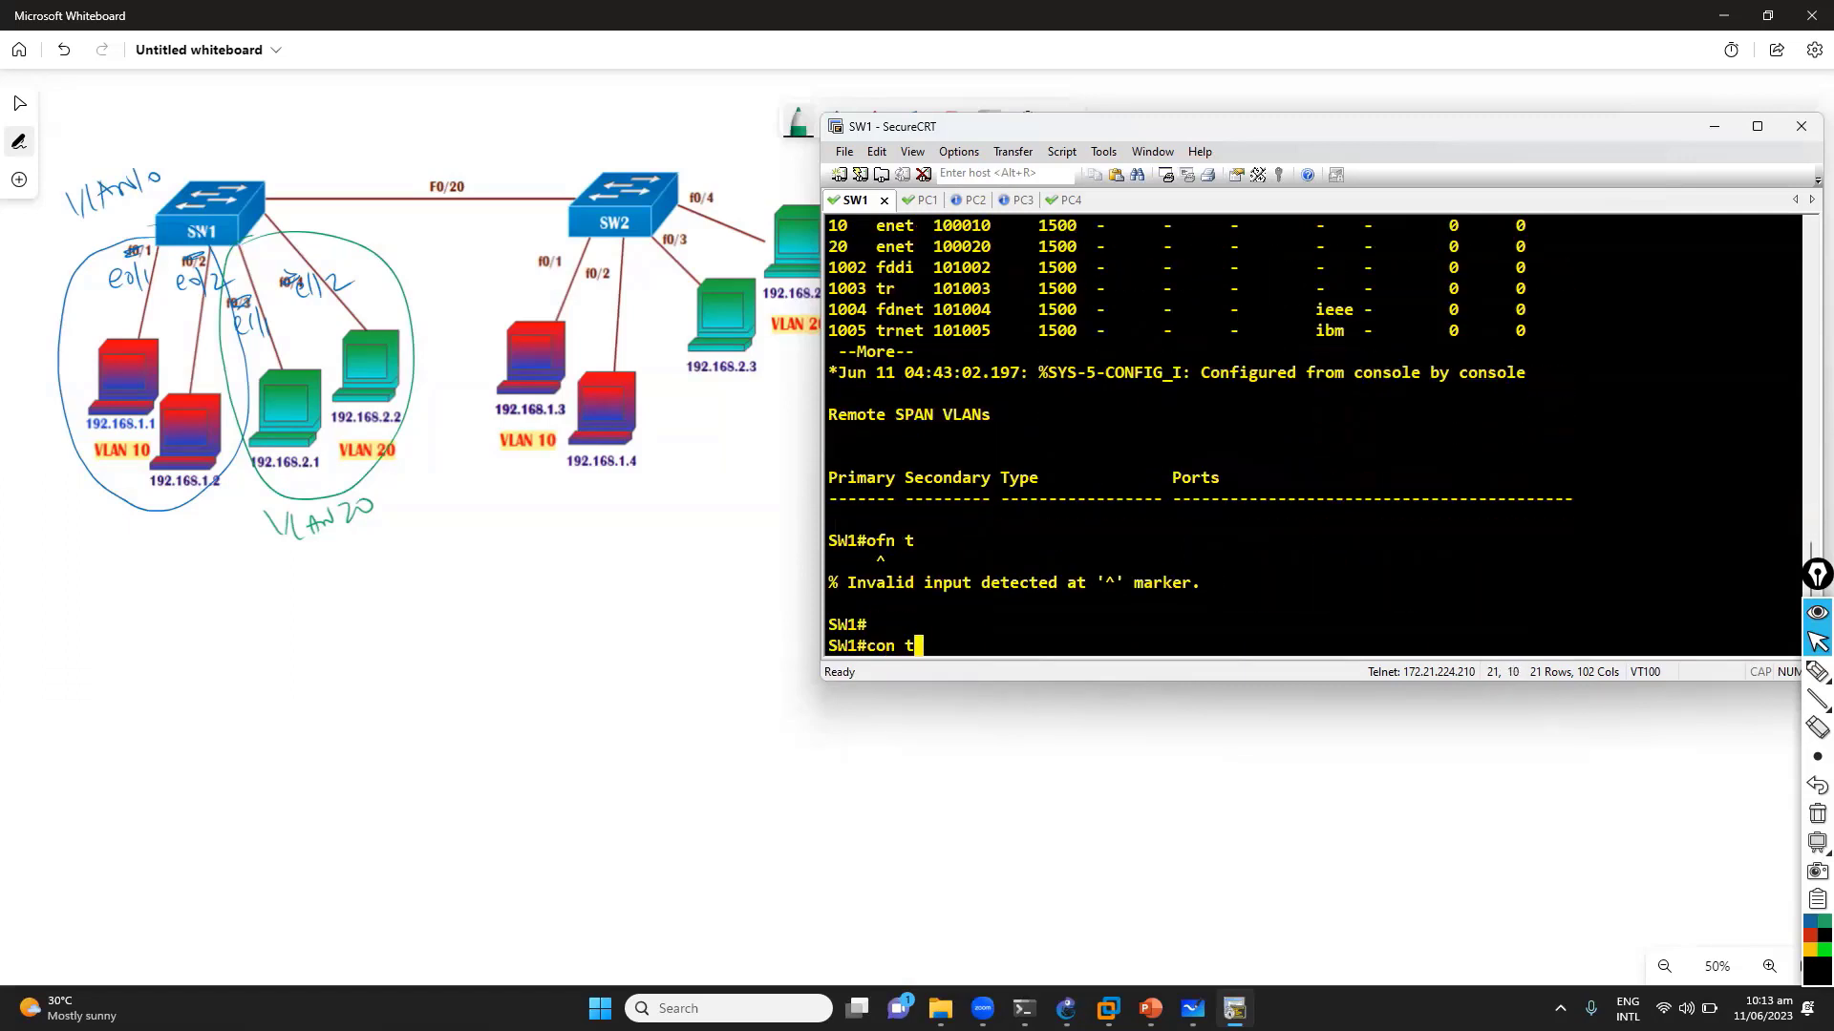
pyautogui.press('BackSpace')
pyautogui.press('BackSpace')
pyautogui.write('f t')
pyautogui.press('Return')
pyautogui.write('itn r')
pyautogui.press('Tab')
pyautogui.press('BackSpace')
pyautogui.press('BackSpace')
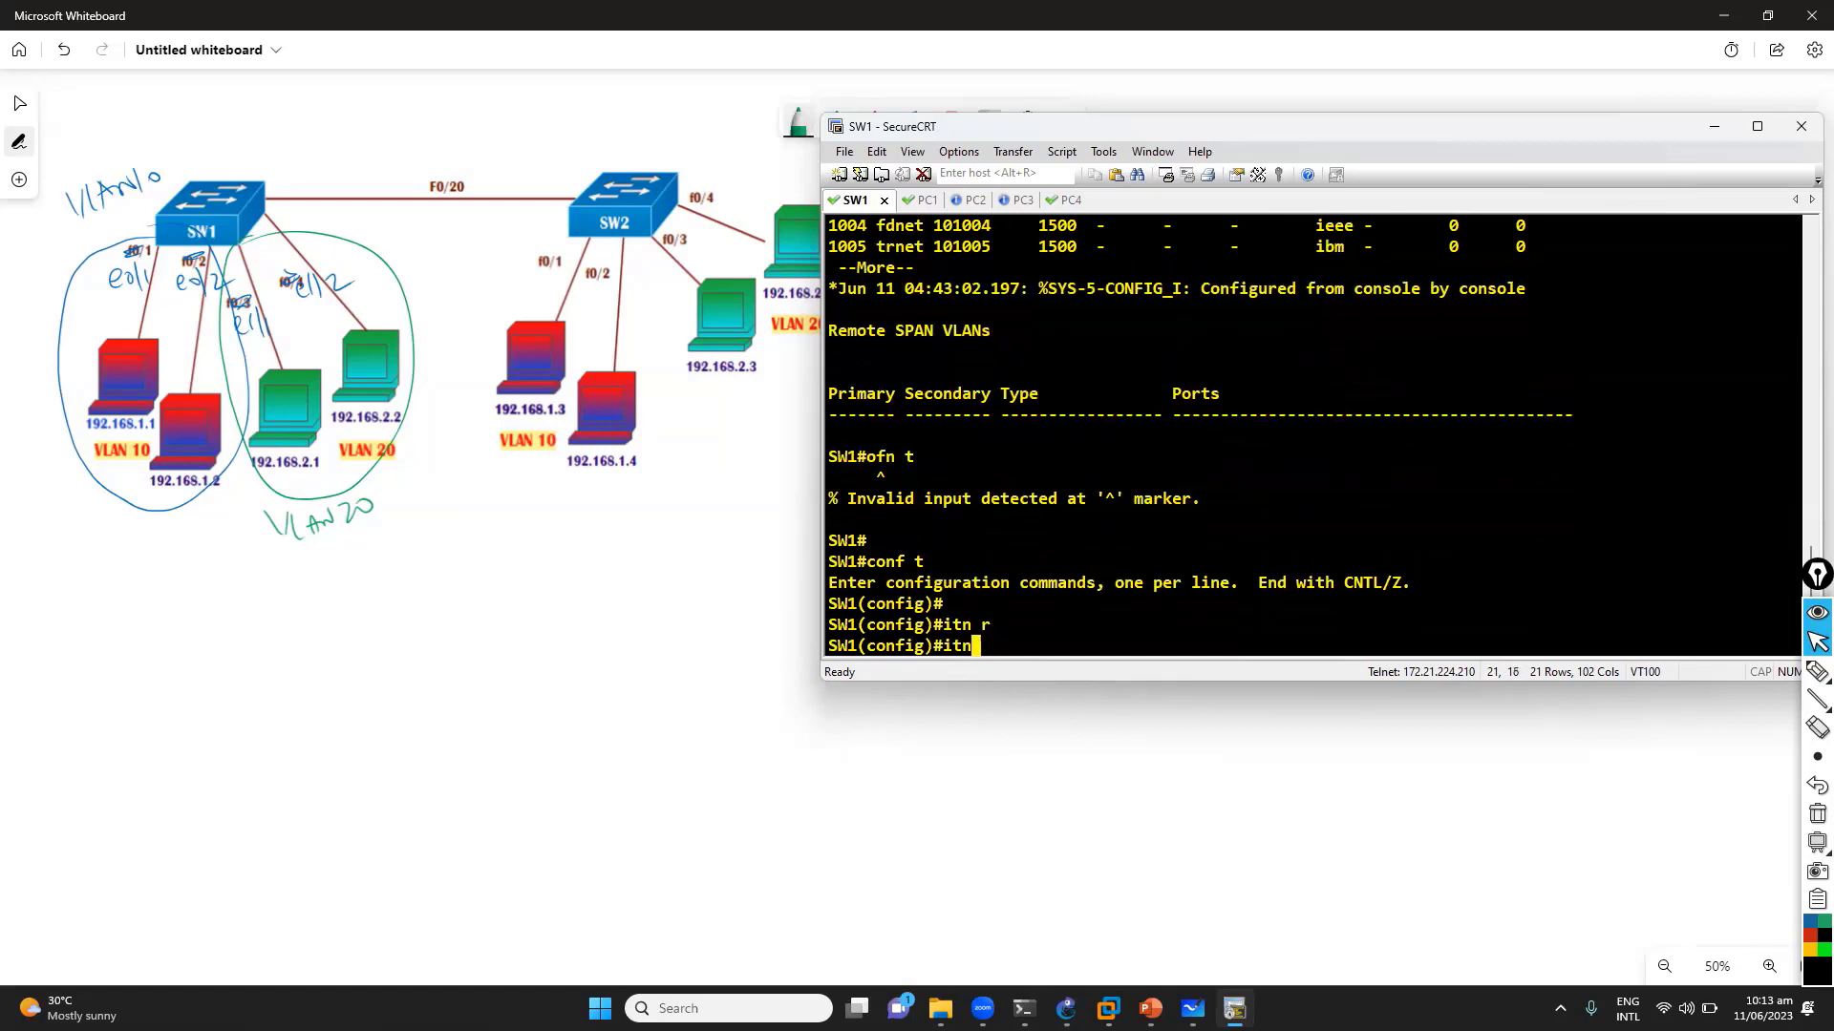
pyautogui.press('BackSpace')
pyautogui.press('BackSpace')
pyautogui.write('nt r')
pyautogui.press('Tab')
pyautogui.write('e1/')
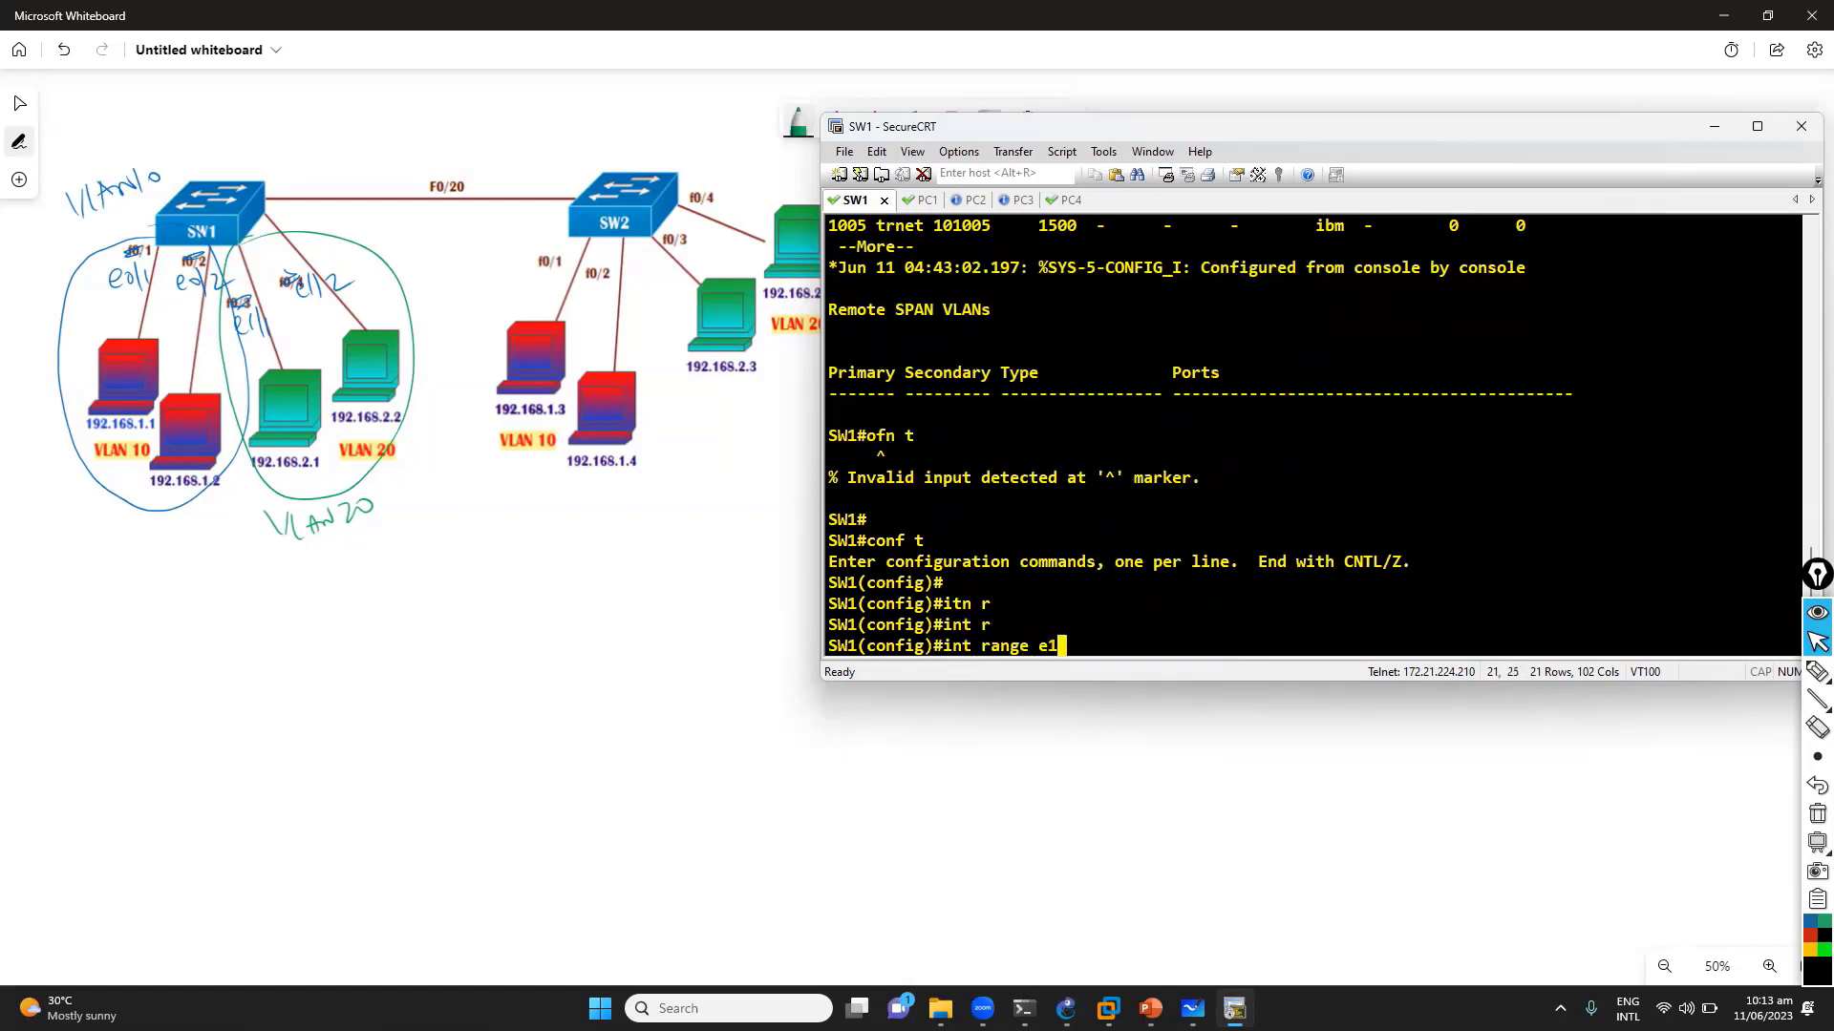
pyautogui.press('BackSpace')
pyautogui.press('BackSpace')
pyautogui.write('0/1-2')
pyautogui.press('Return')
pyautogui.write('sw')
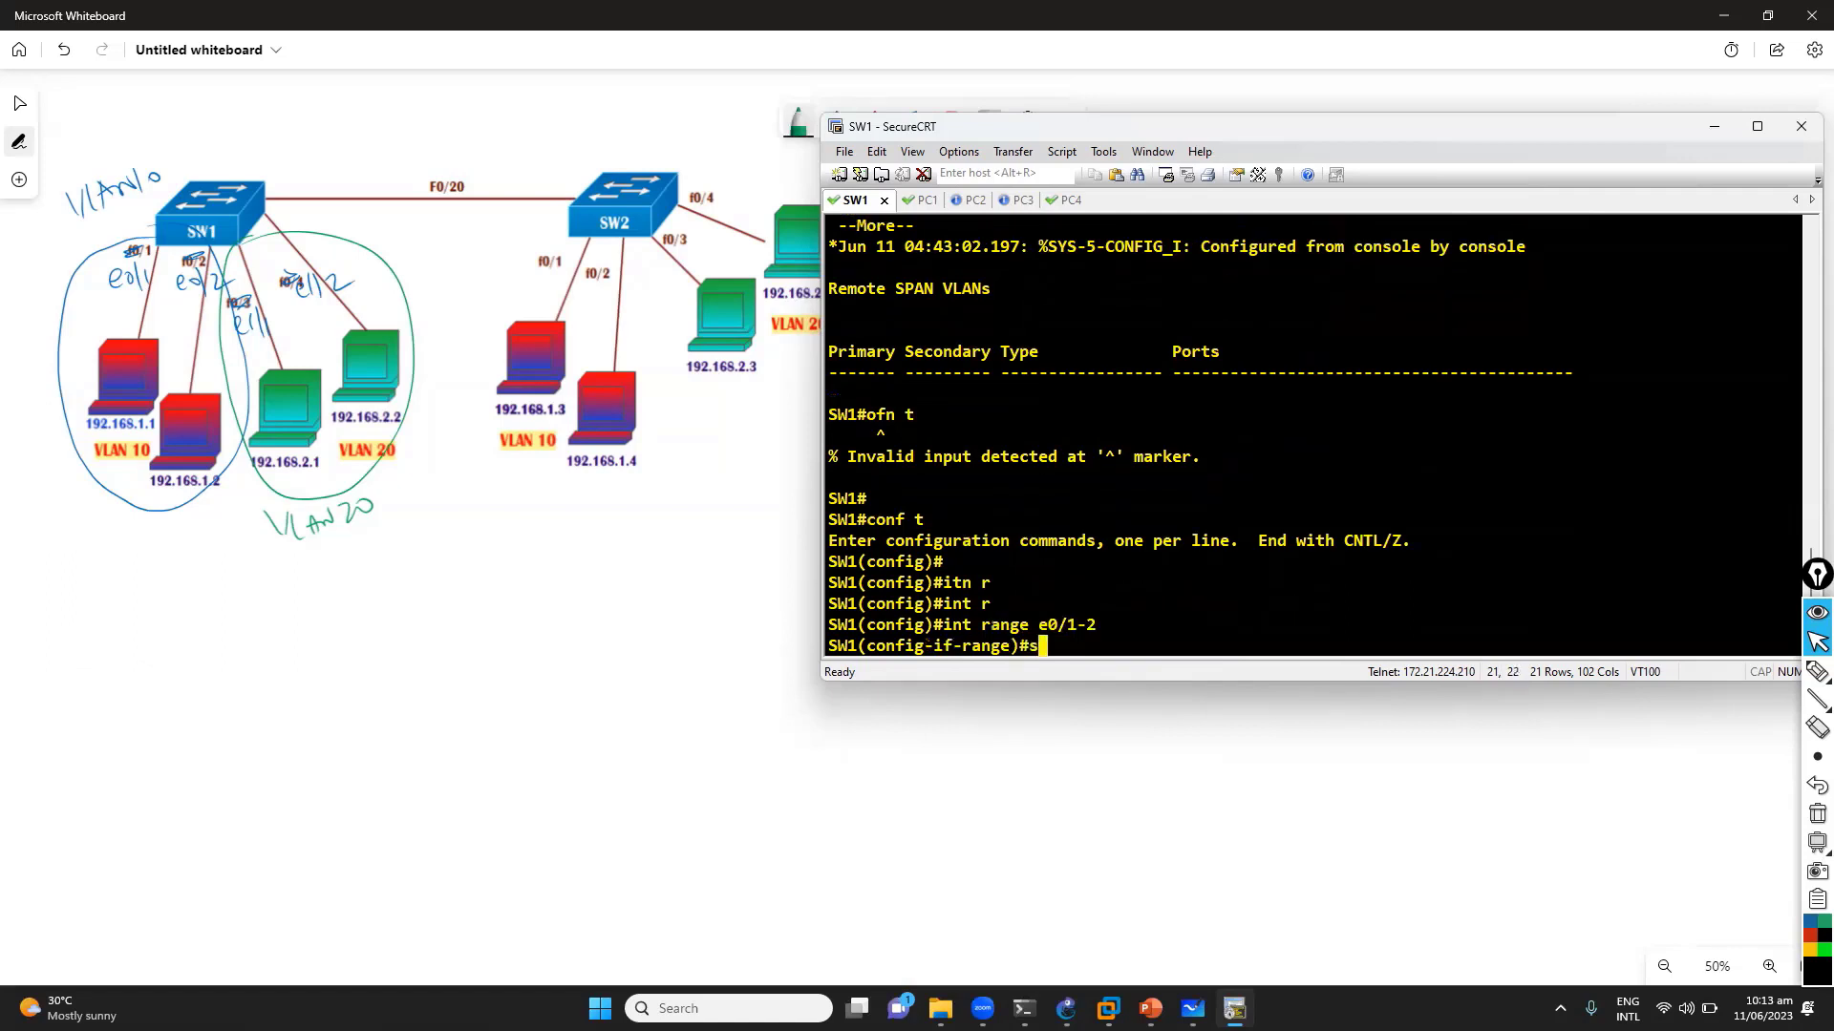
pyautogui.press('Tab')
pyautogui.write('mo')
pyautogui.press('Tab')
pyautogui.write('ac')
pyautogui.press('Tab')
pyautogui.press('Return')
# Assign the interface range e0/1-2 to access VLAN 10 and leave the interface configuration
pyautogui.write('sw')
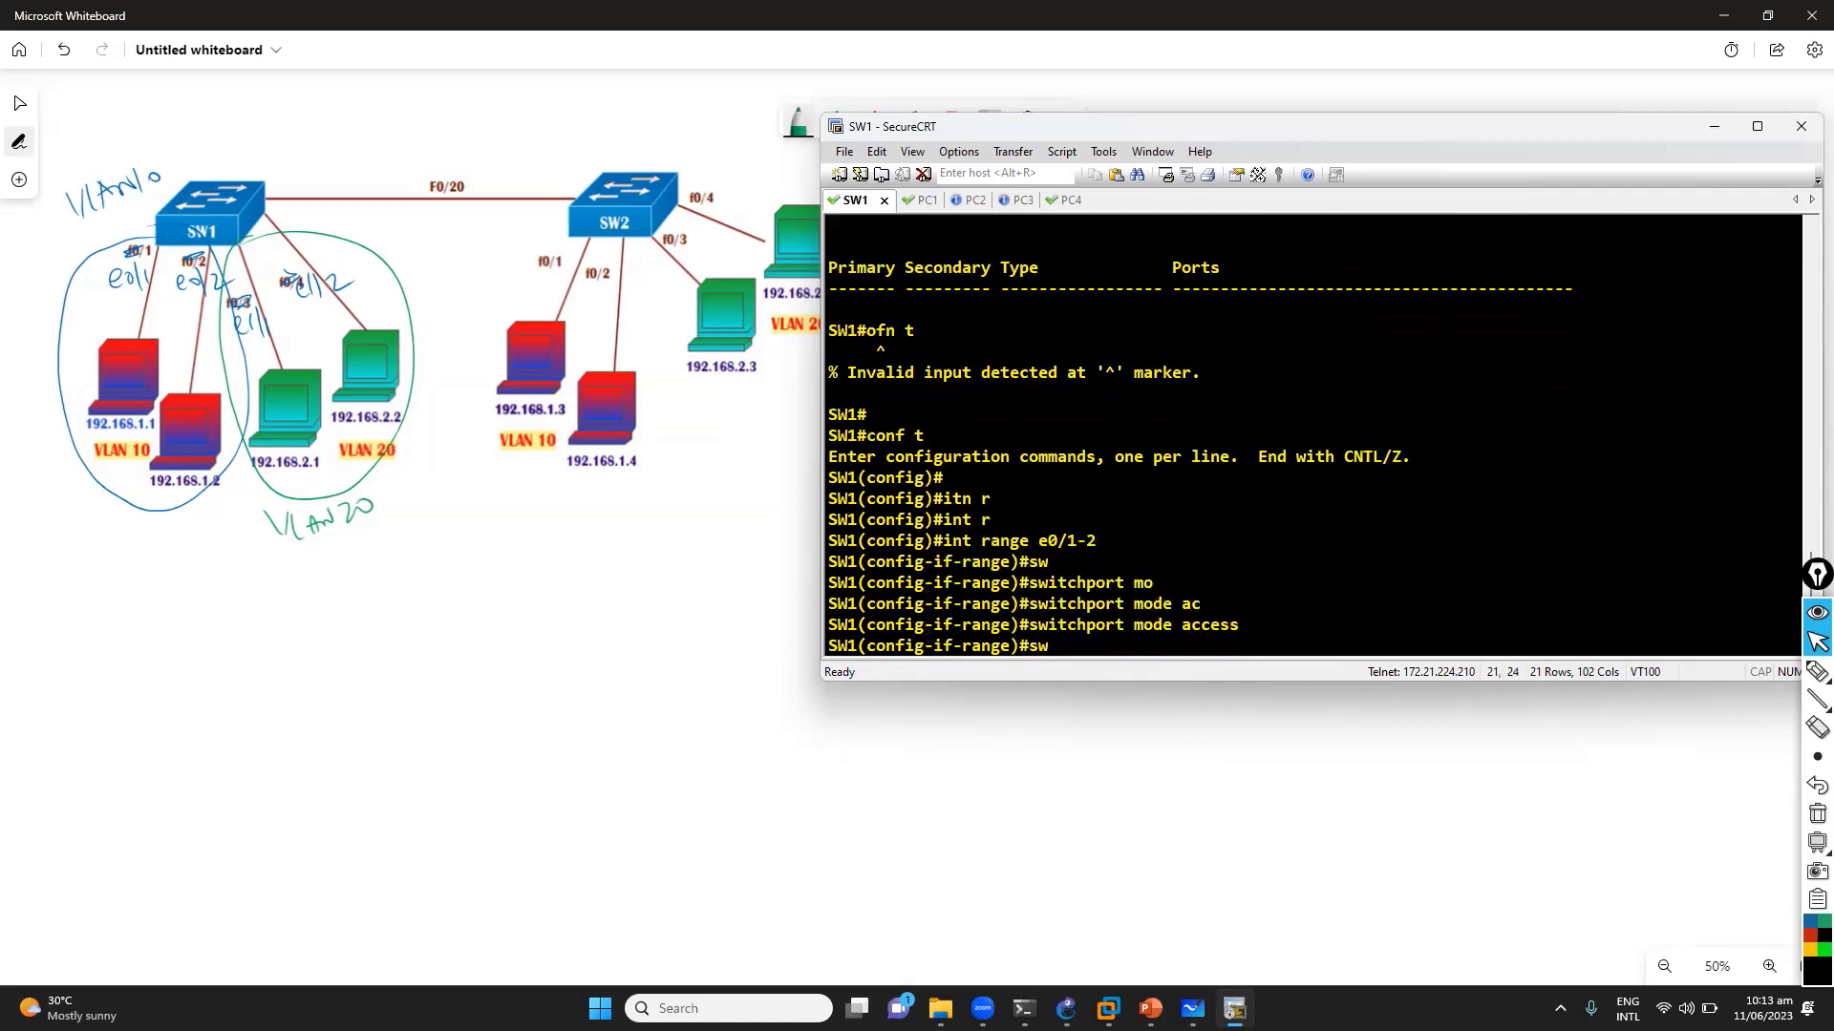
pyautogui.press('Tab')
pyautogui.write('ac')
pyautogui.press('Tab')
pyautogui.write('vlan 10')
pyautogui.press('Return')
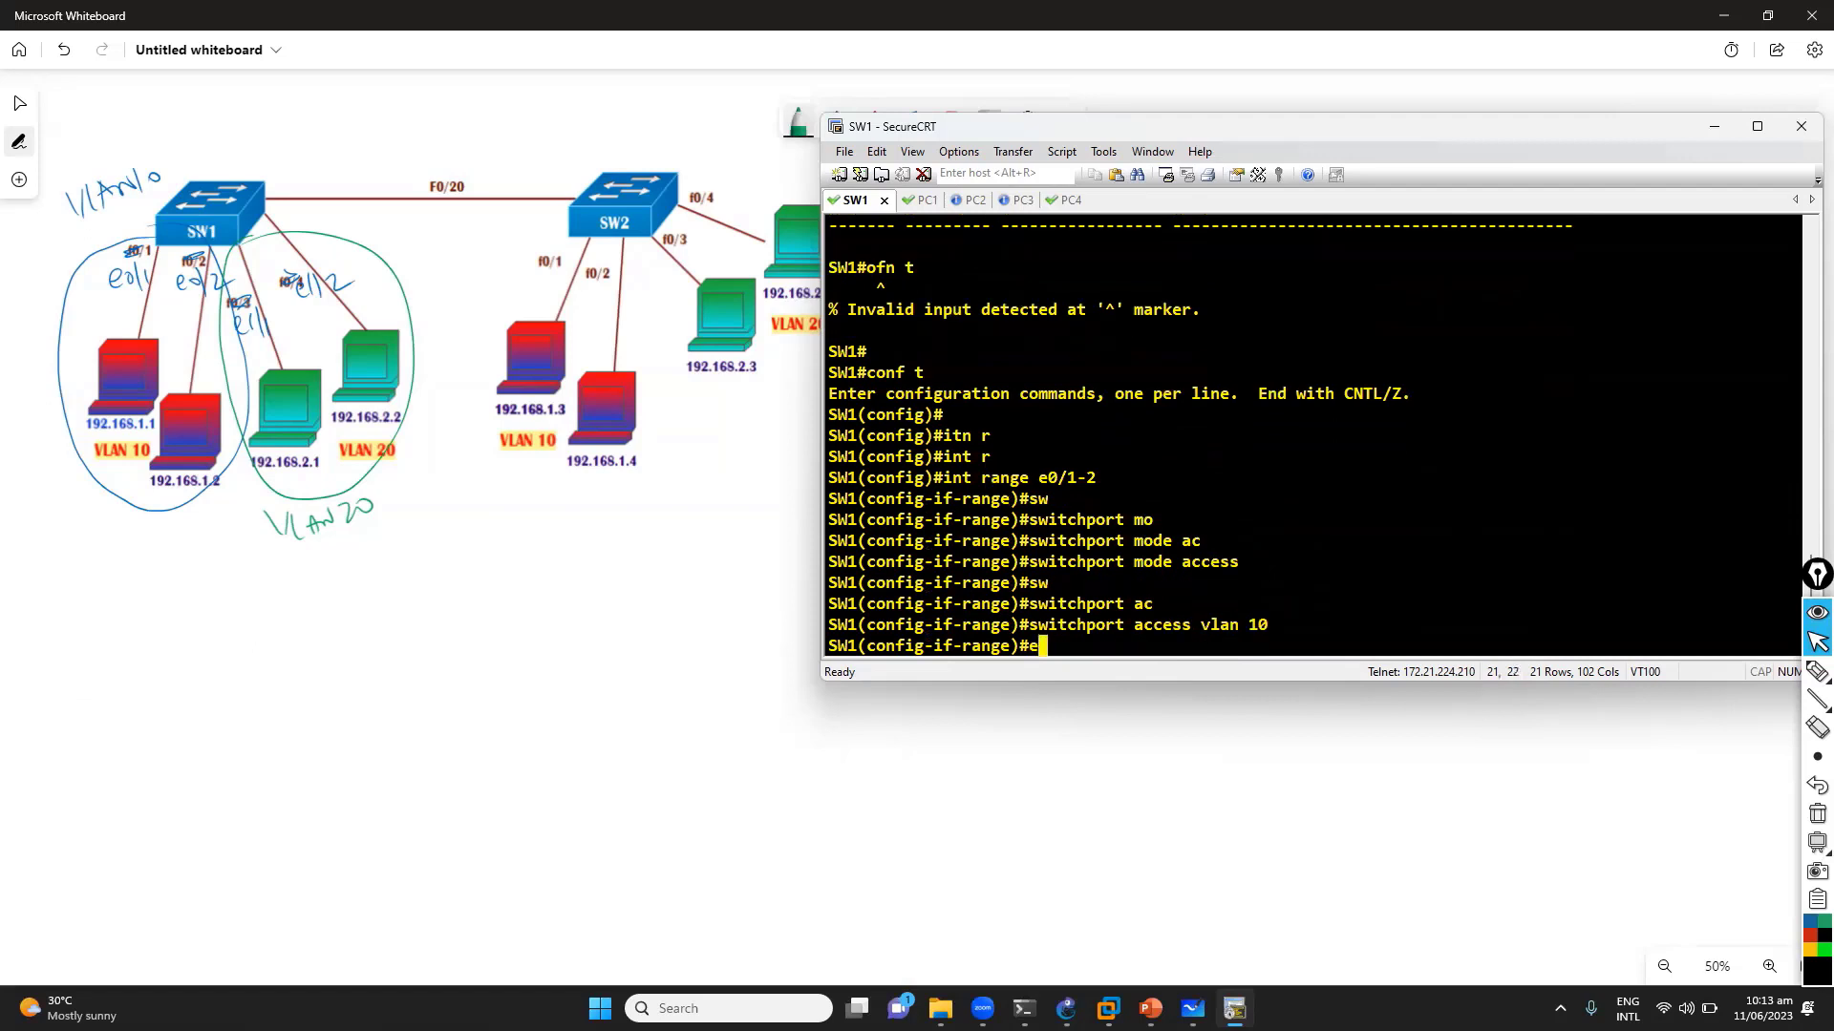
pyautogui.write('exit')
pyautogui.press('Return')
pyautogui.press('Return')
pyautogui.press('Return')
# Reuse the earlier commands to set the interface range e1/1-2 to switchport mode access
pyautogui.press('Up')
pyautogui.press('Up')
pyautogui.press('Up')
pyautogui.press('Up')
pyautogui.press('Up')
pyautogui.press('Up')
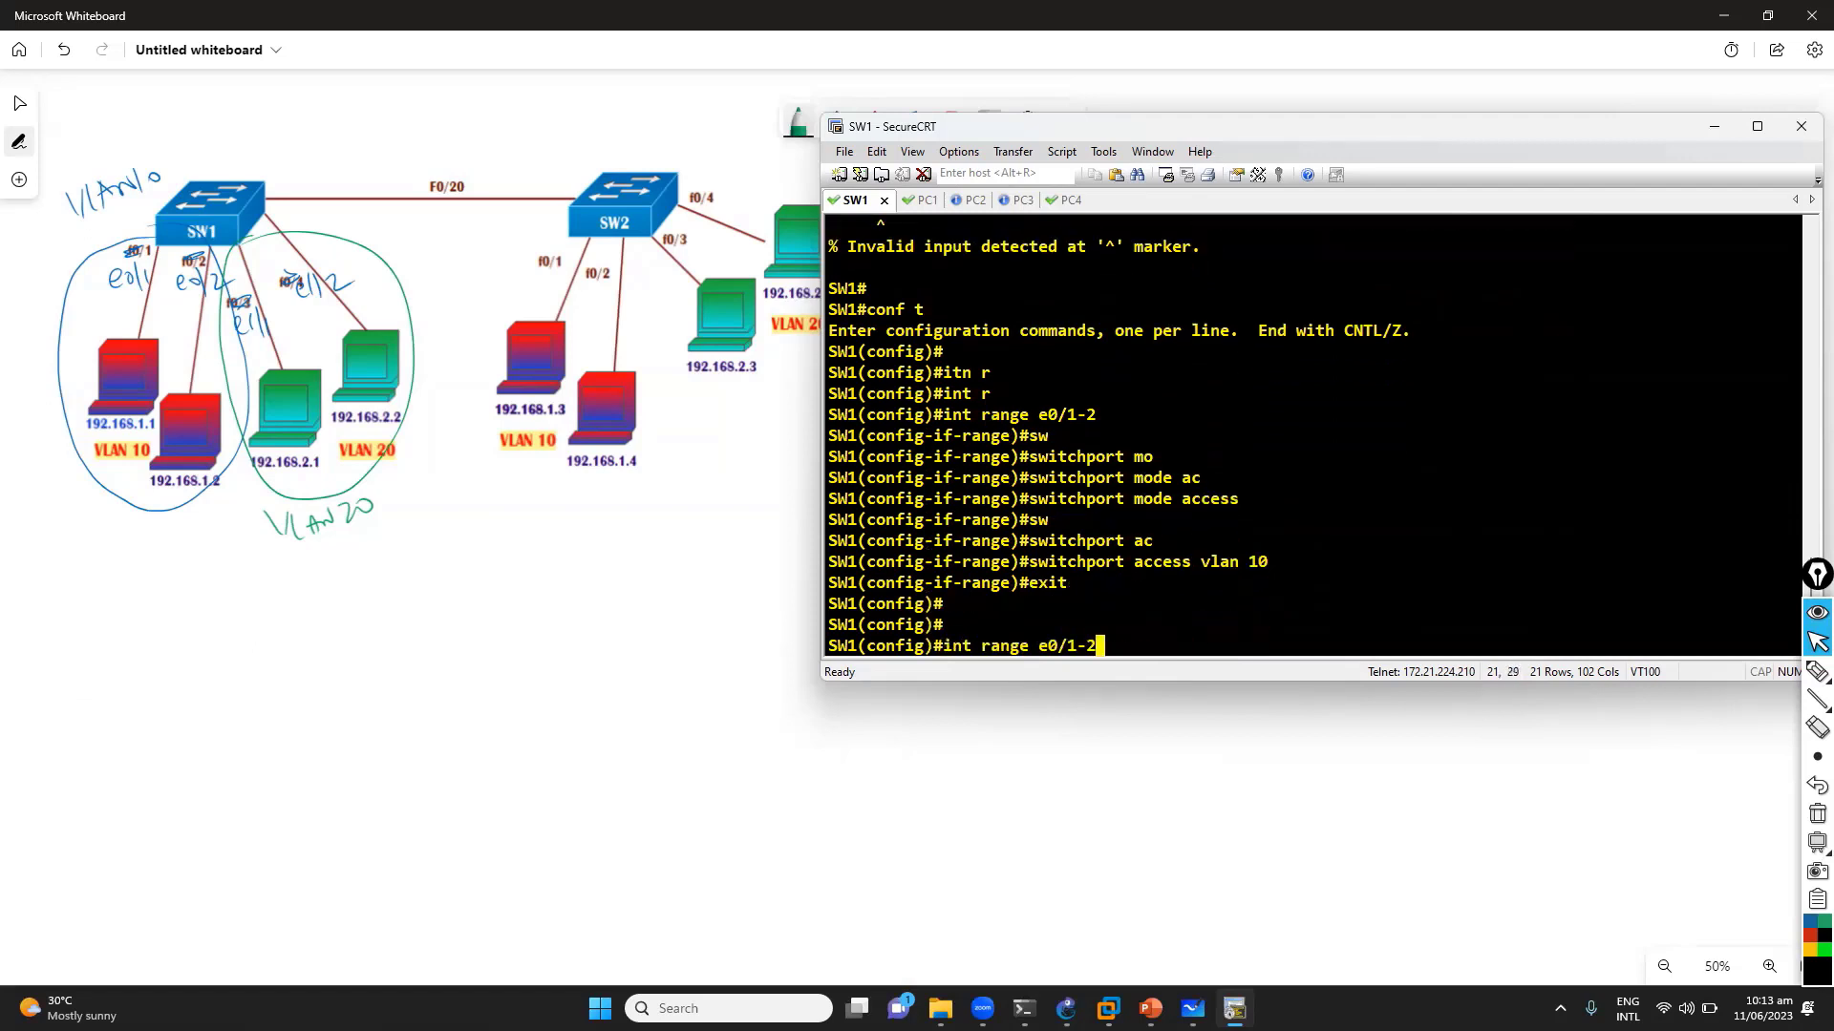
pyautogui.press('Left')
pyautogui.press('Left')
pyautogui.press('Left')
pyautogui.press('Left')
pyautogui.press('Left')
pyautogui.press('Delete')
pyautogui.write('1')
pyautogui.press('Return')
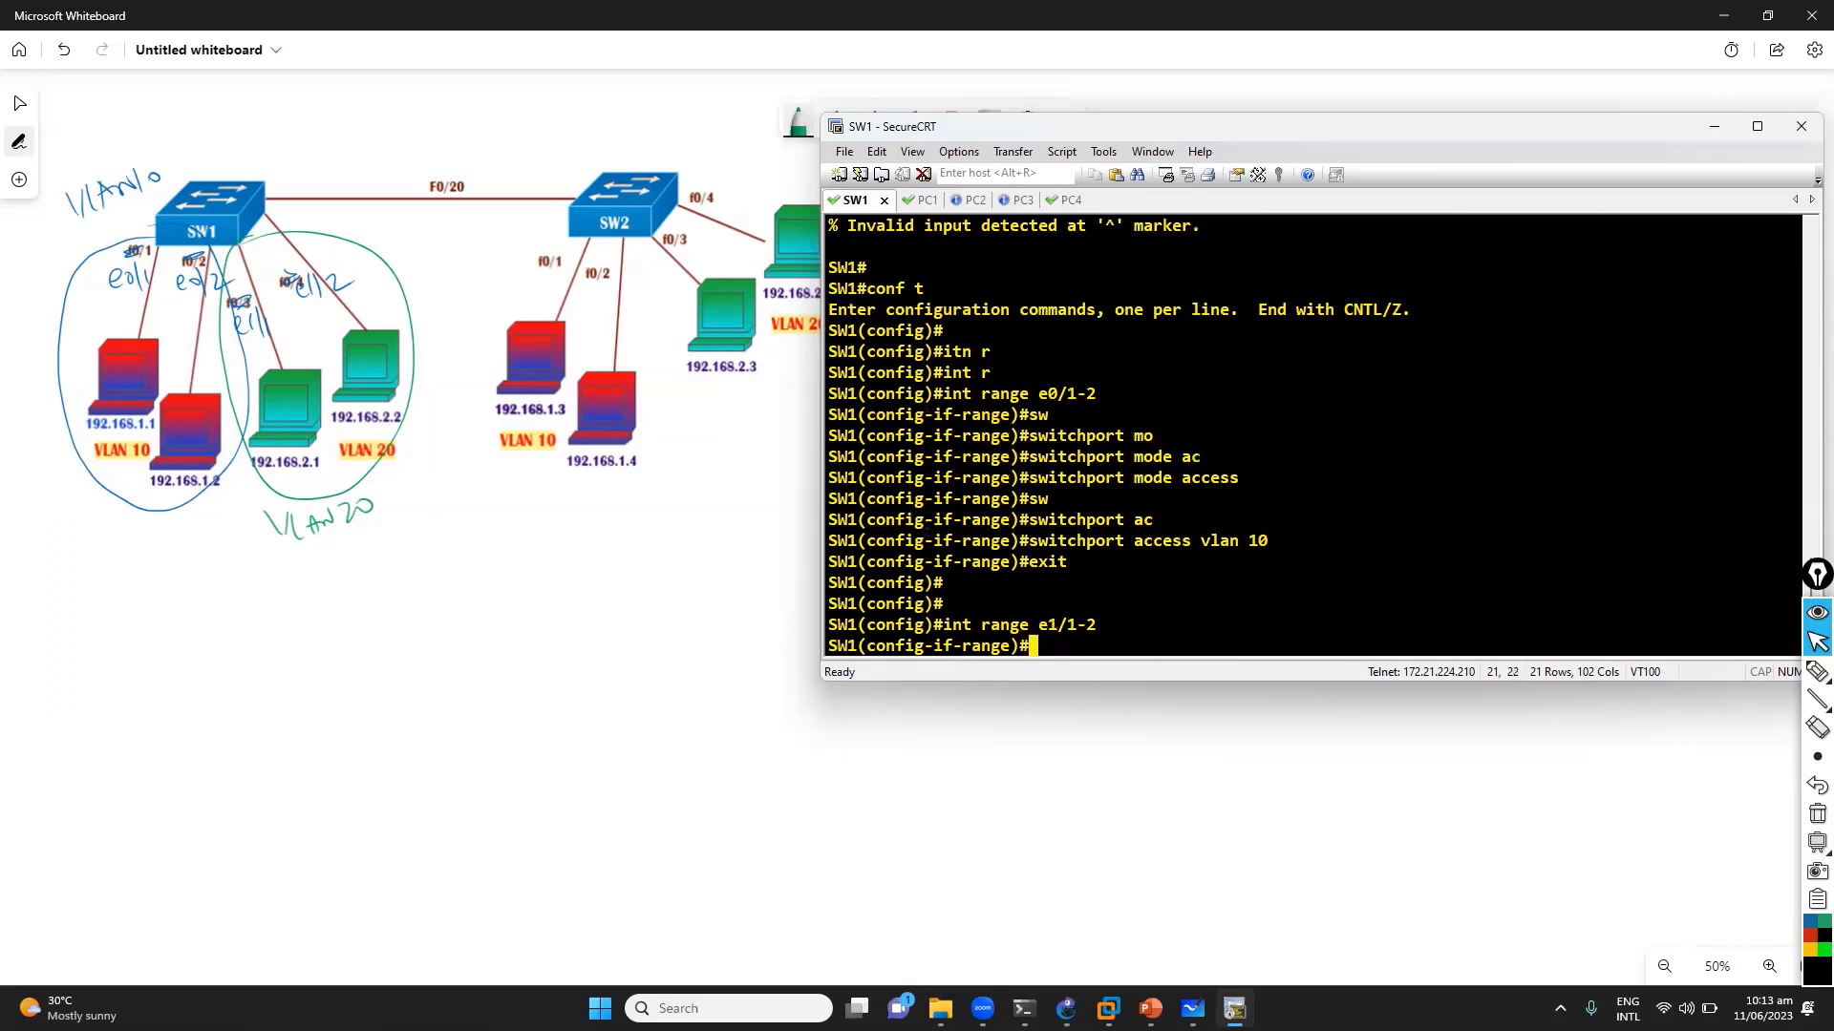
pyautogui.press('Up')
pyautogui.press('Up')
pyautogui.press('Up')
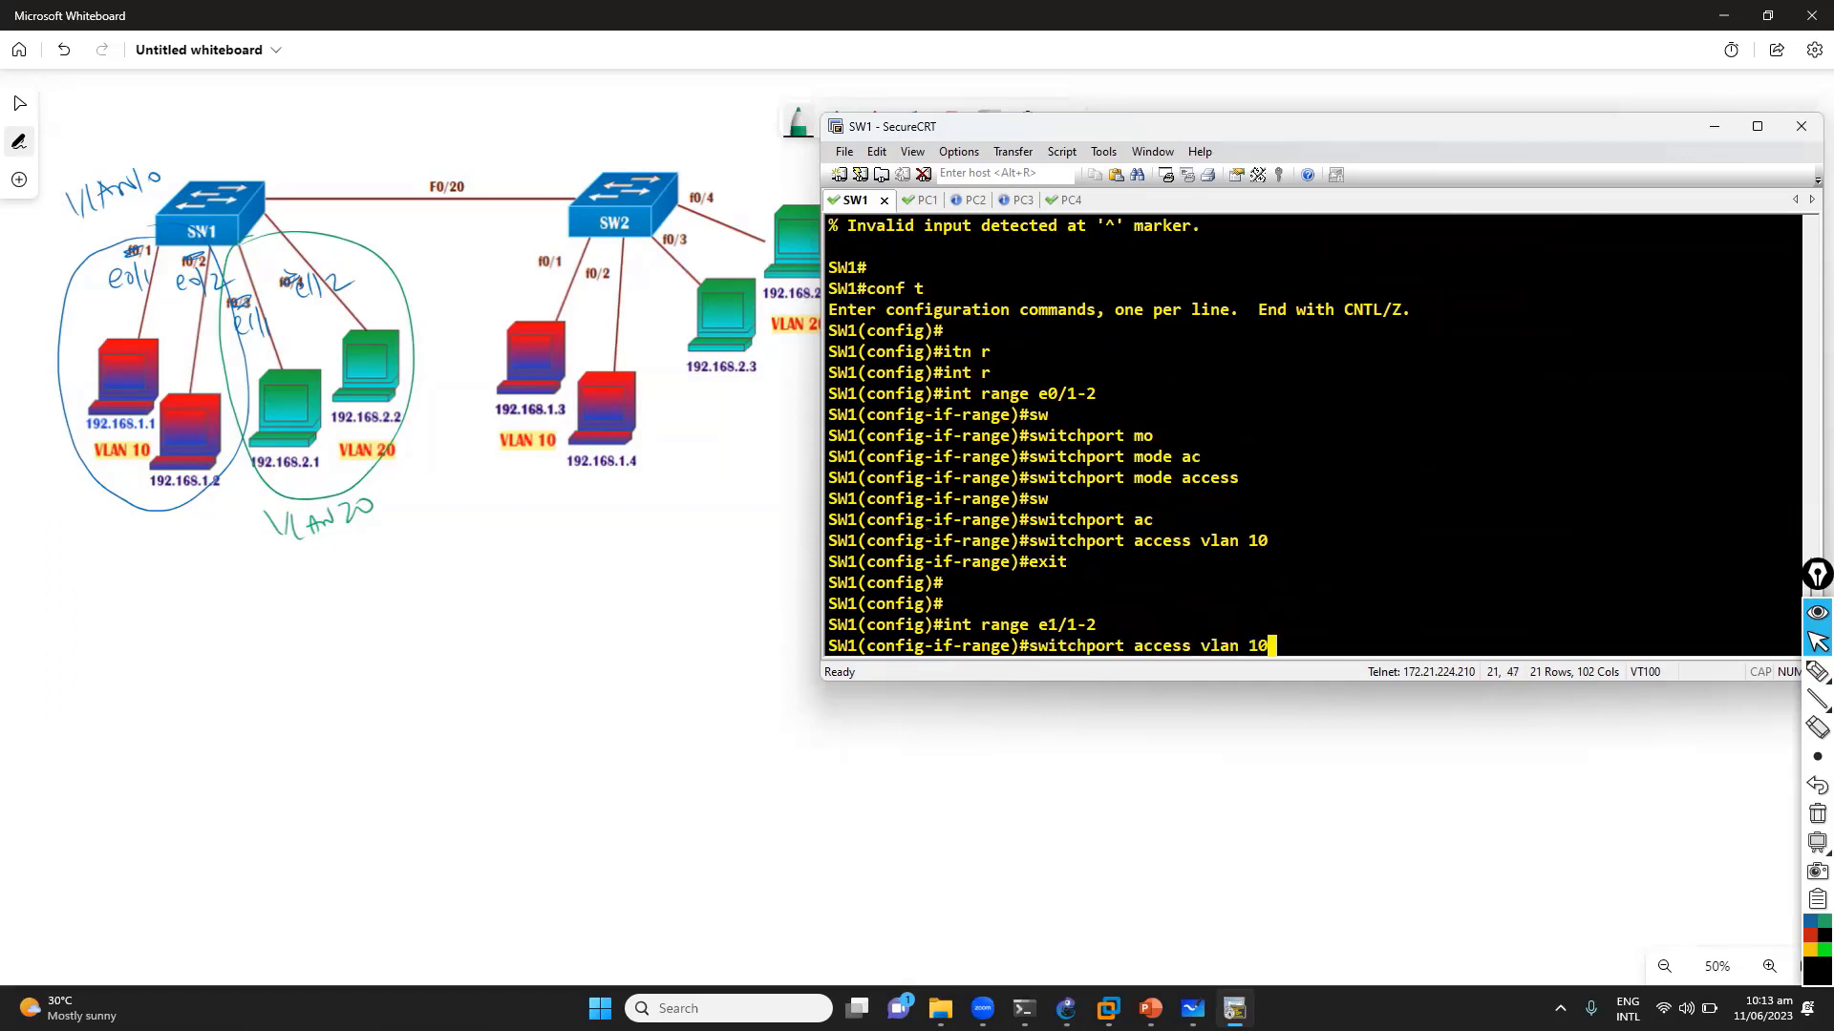
pyautogui.press('Up')
pyautogui.press('Up')
pyautogui.press('Up')
pyautogui.press('Return')
# Assign the interface range e1/1-2 to access VLAN 20 and return to privileged mode
pyautogui.press('Up')
pyautogui.press('Up')
pyautogui.press('Up')
pyautogui.press('Up')
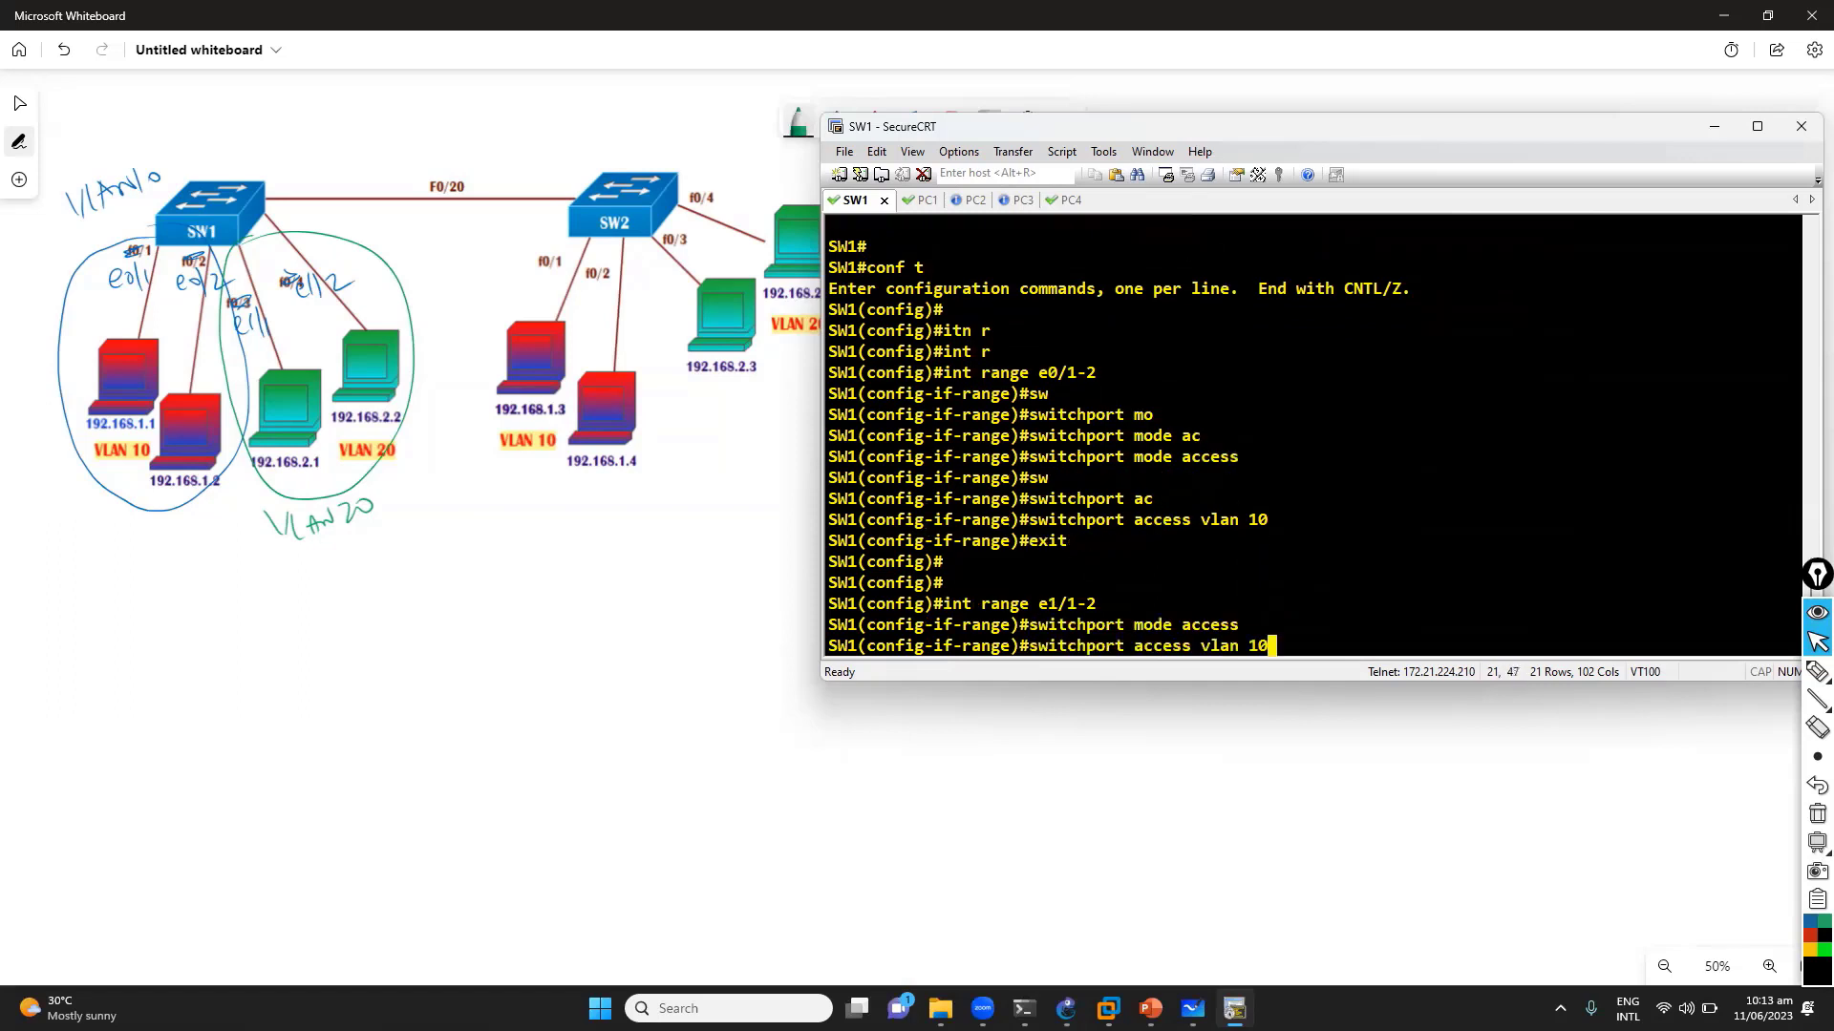
pyautogui.press('BackSpace')
pyautogui.press('BackSpace')
pyautogui.write('20')
pyautogui.press('Return')
pyautogui.press('Return')
pyautogui.write('end')
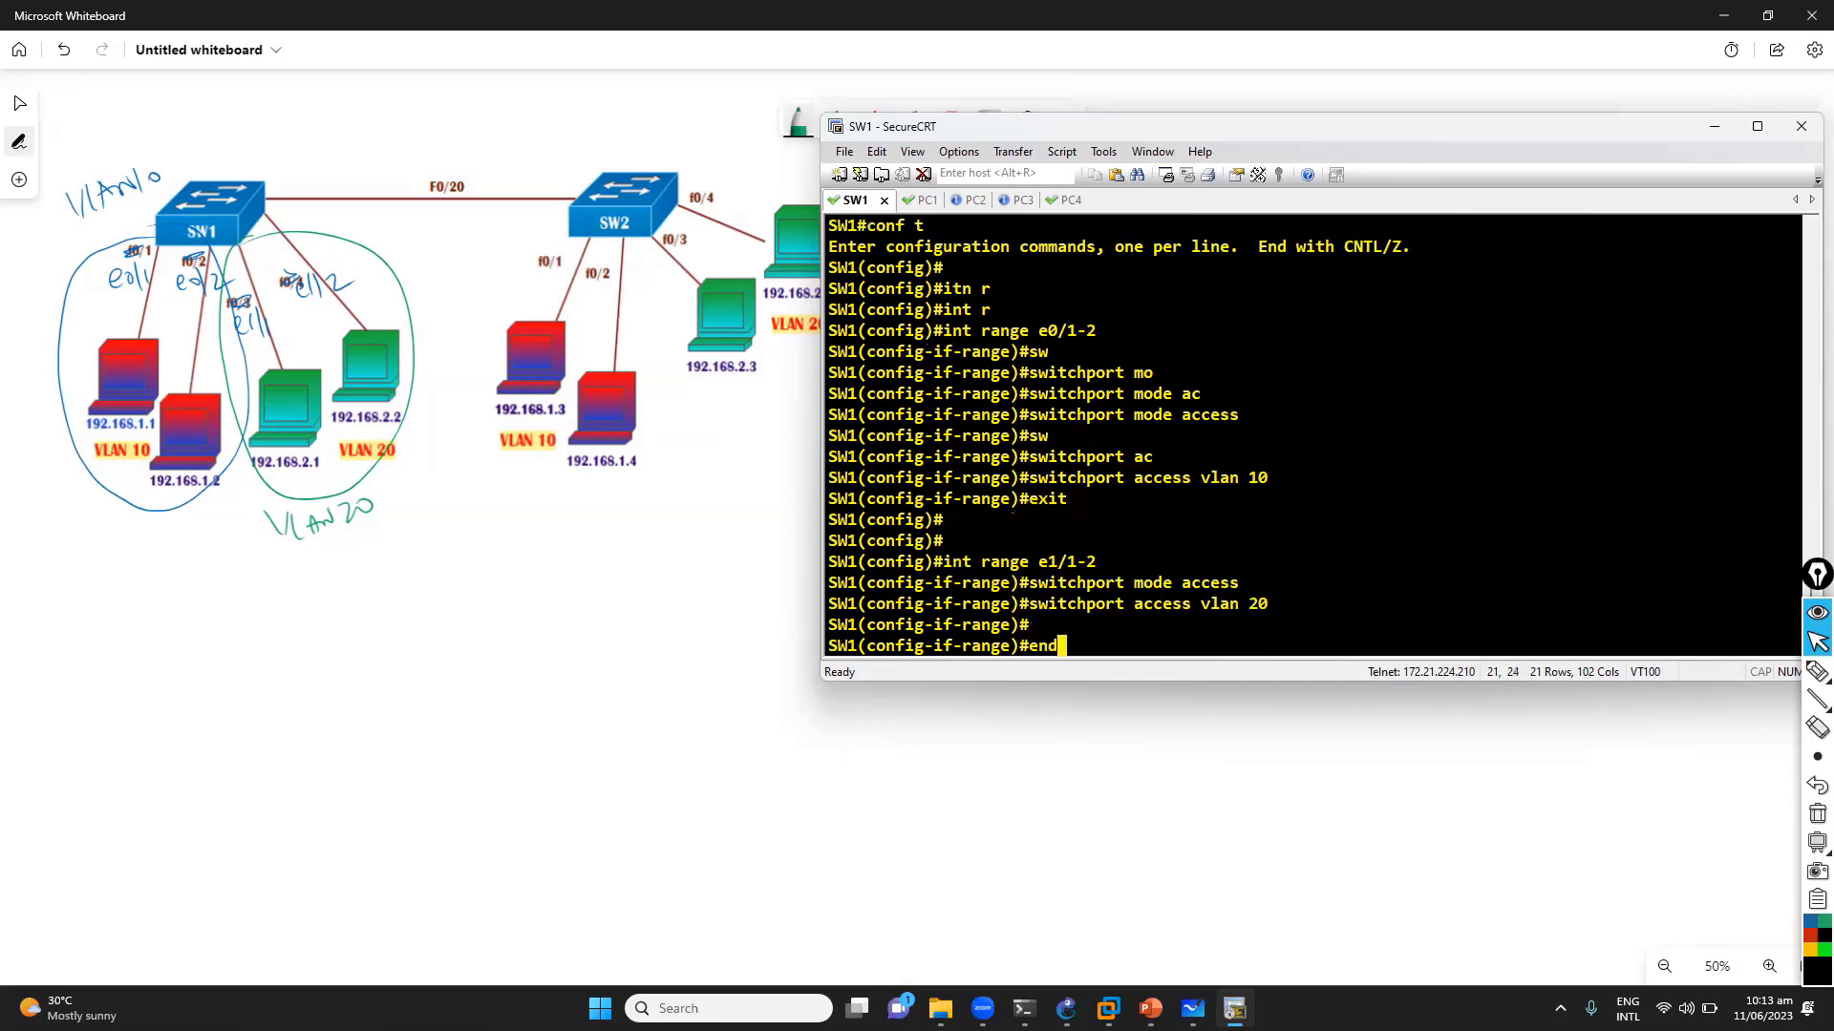
pyautogui.press('Return')
pyautogui.press('Return')
# Save SW1's configuration with the write command
pyautogui.write('wr')
pyautogui.press('Tab')
pyautogui.press('Return')
pyautogui.press('Return')
# Run show vlan on SW1 and examine the ports assigned to VLAN10 and VLAN20
pyautogui.write('show vlan')
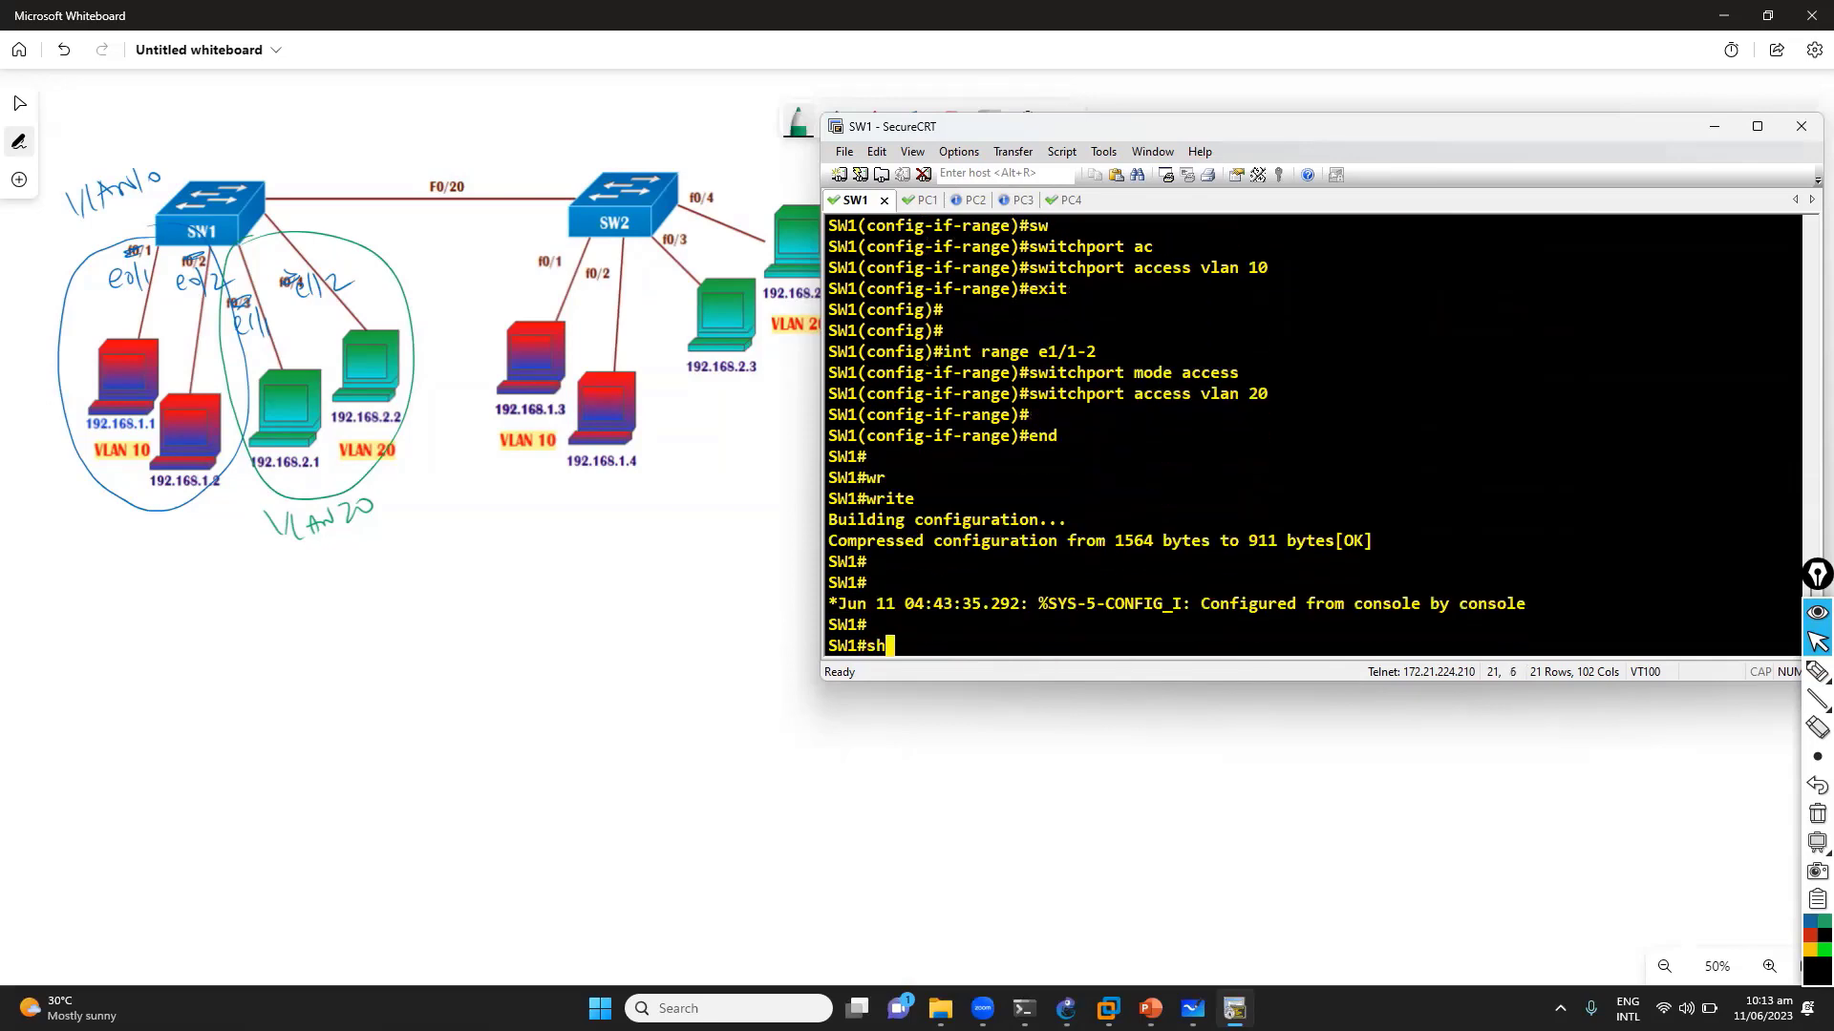
pyautogui.press('Tab')
pyautogui.press('Return')
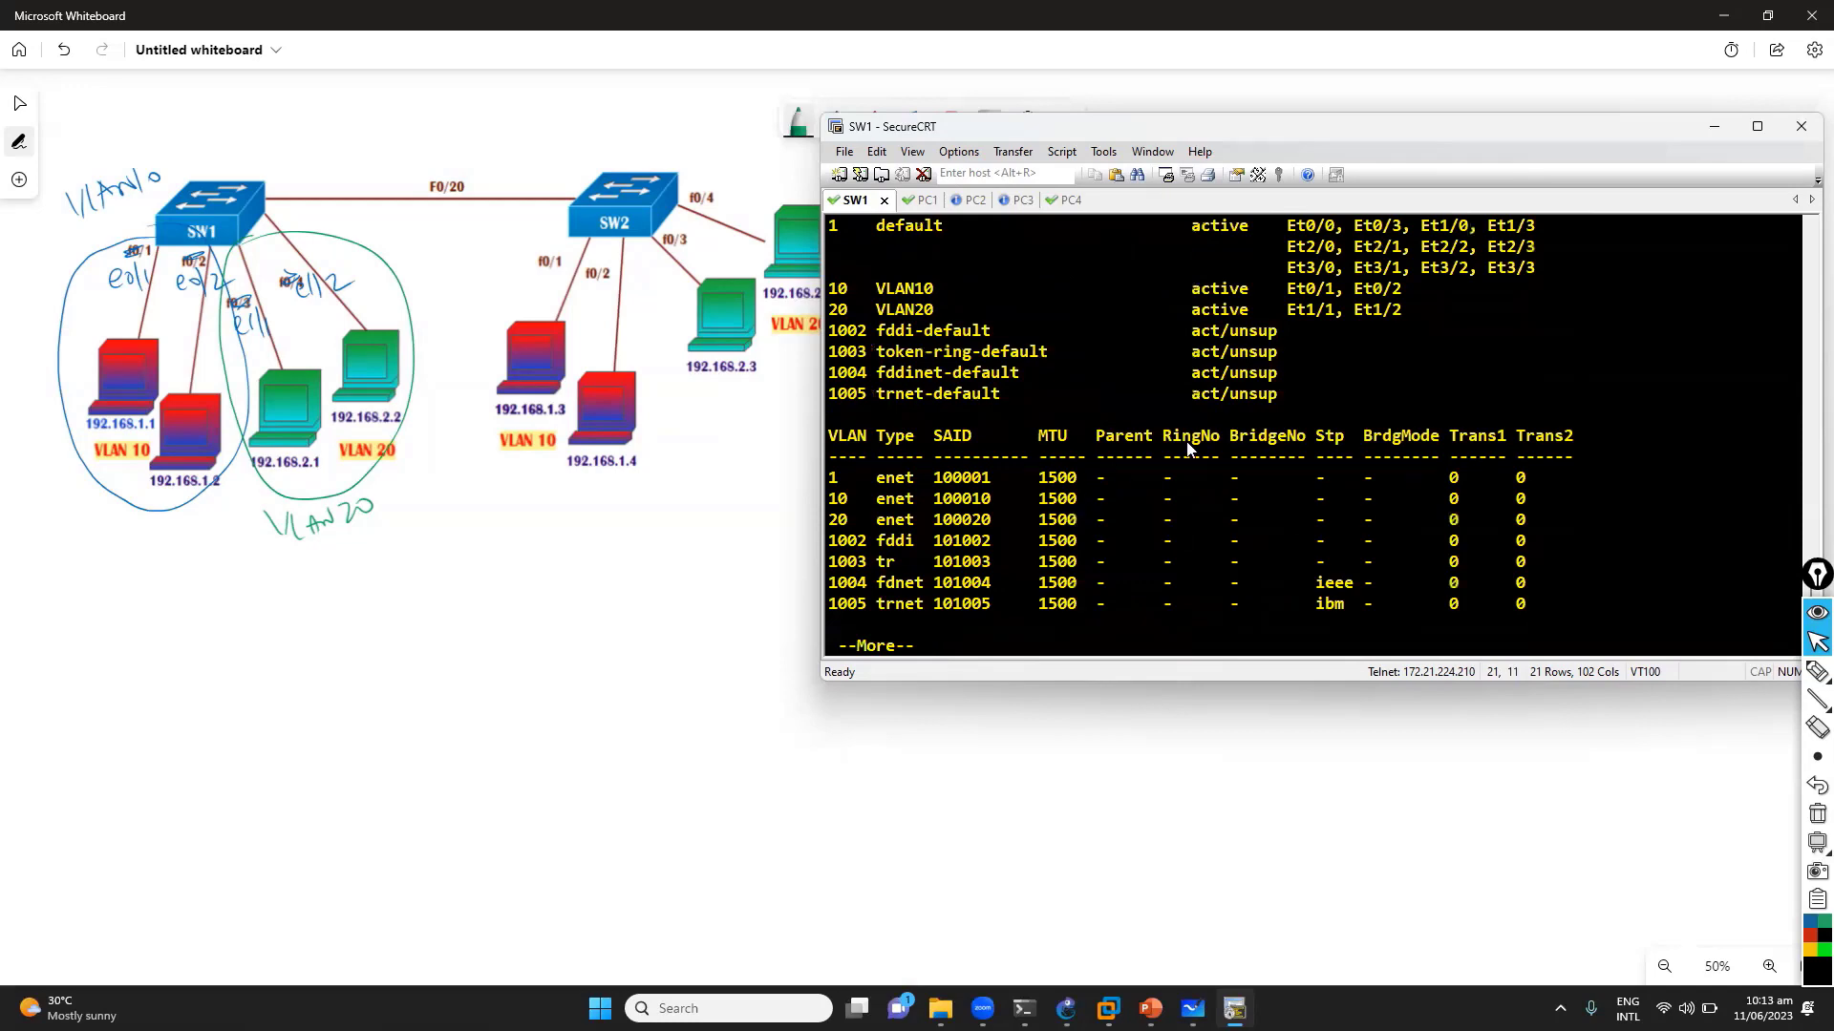
pyautogui.scroll(2, 1160, 420)
pyautogui.scroll(4, 955, 354)
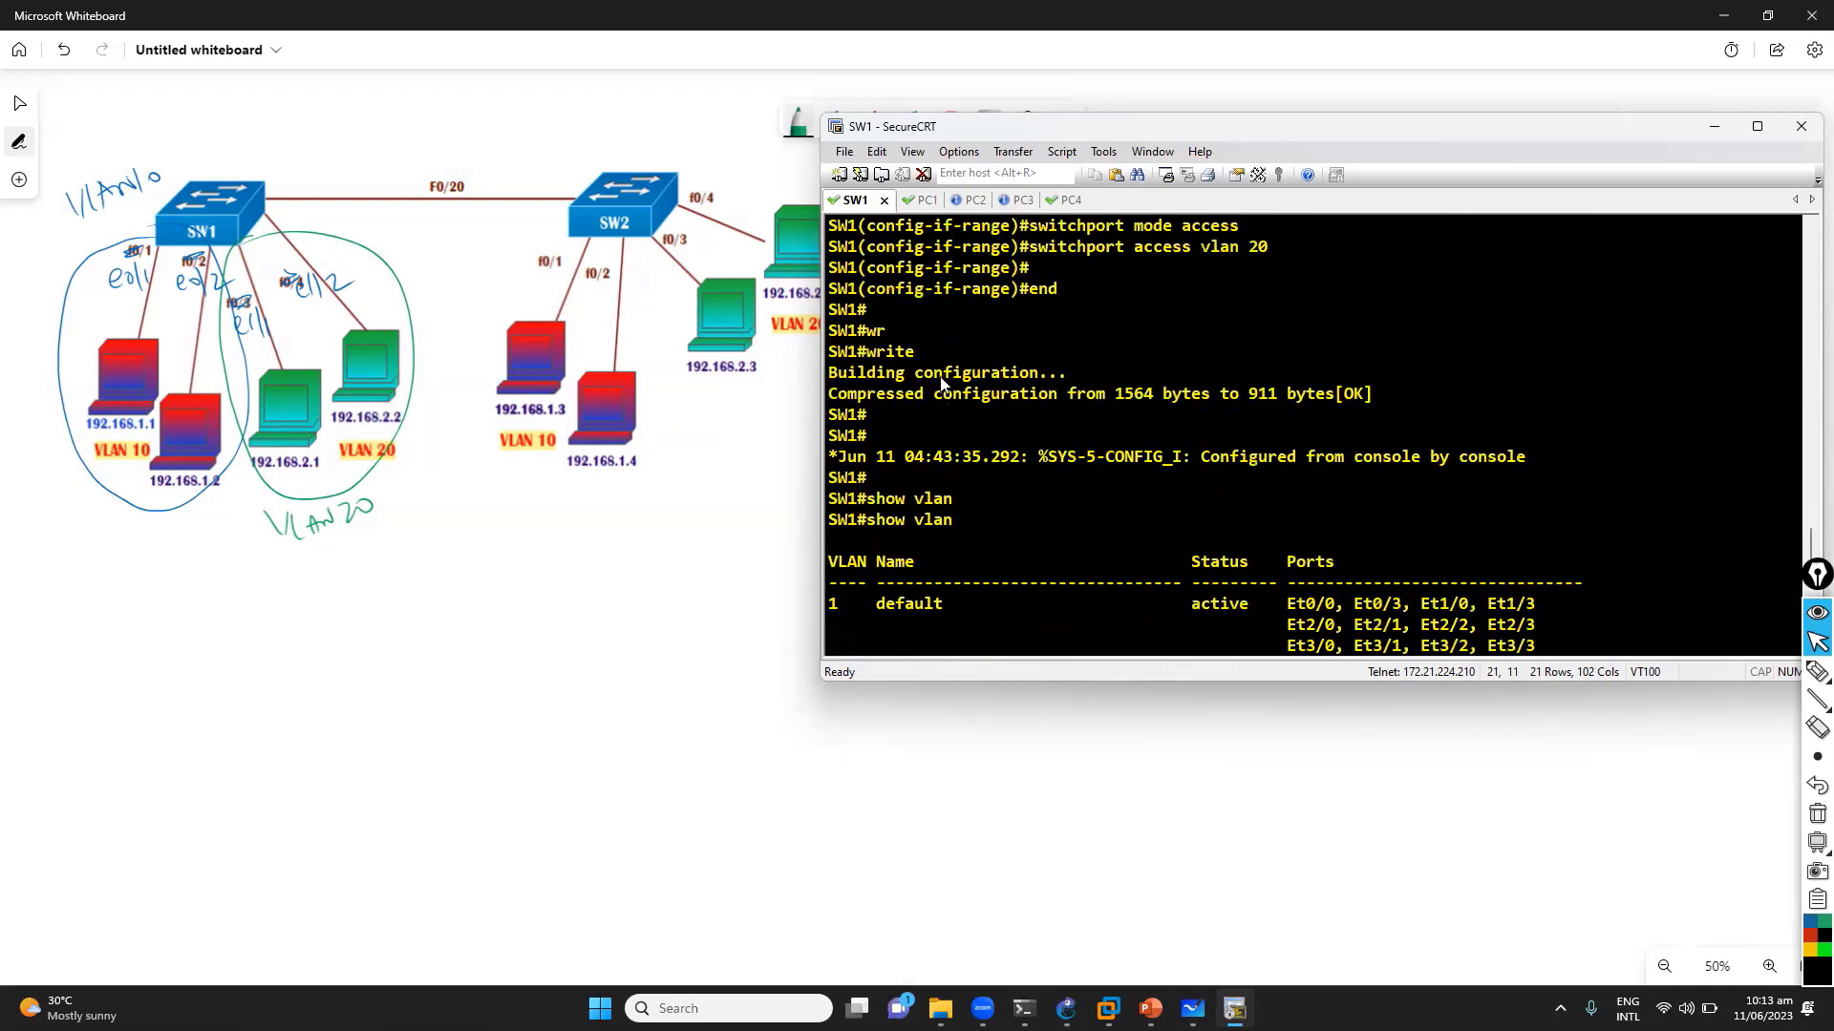
pyautogui.scroll(-4, 881, 498)
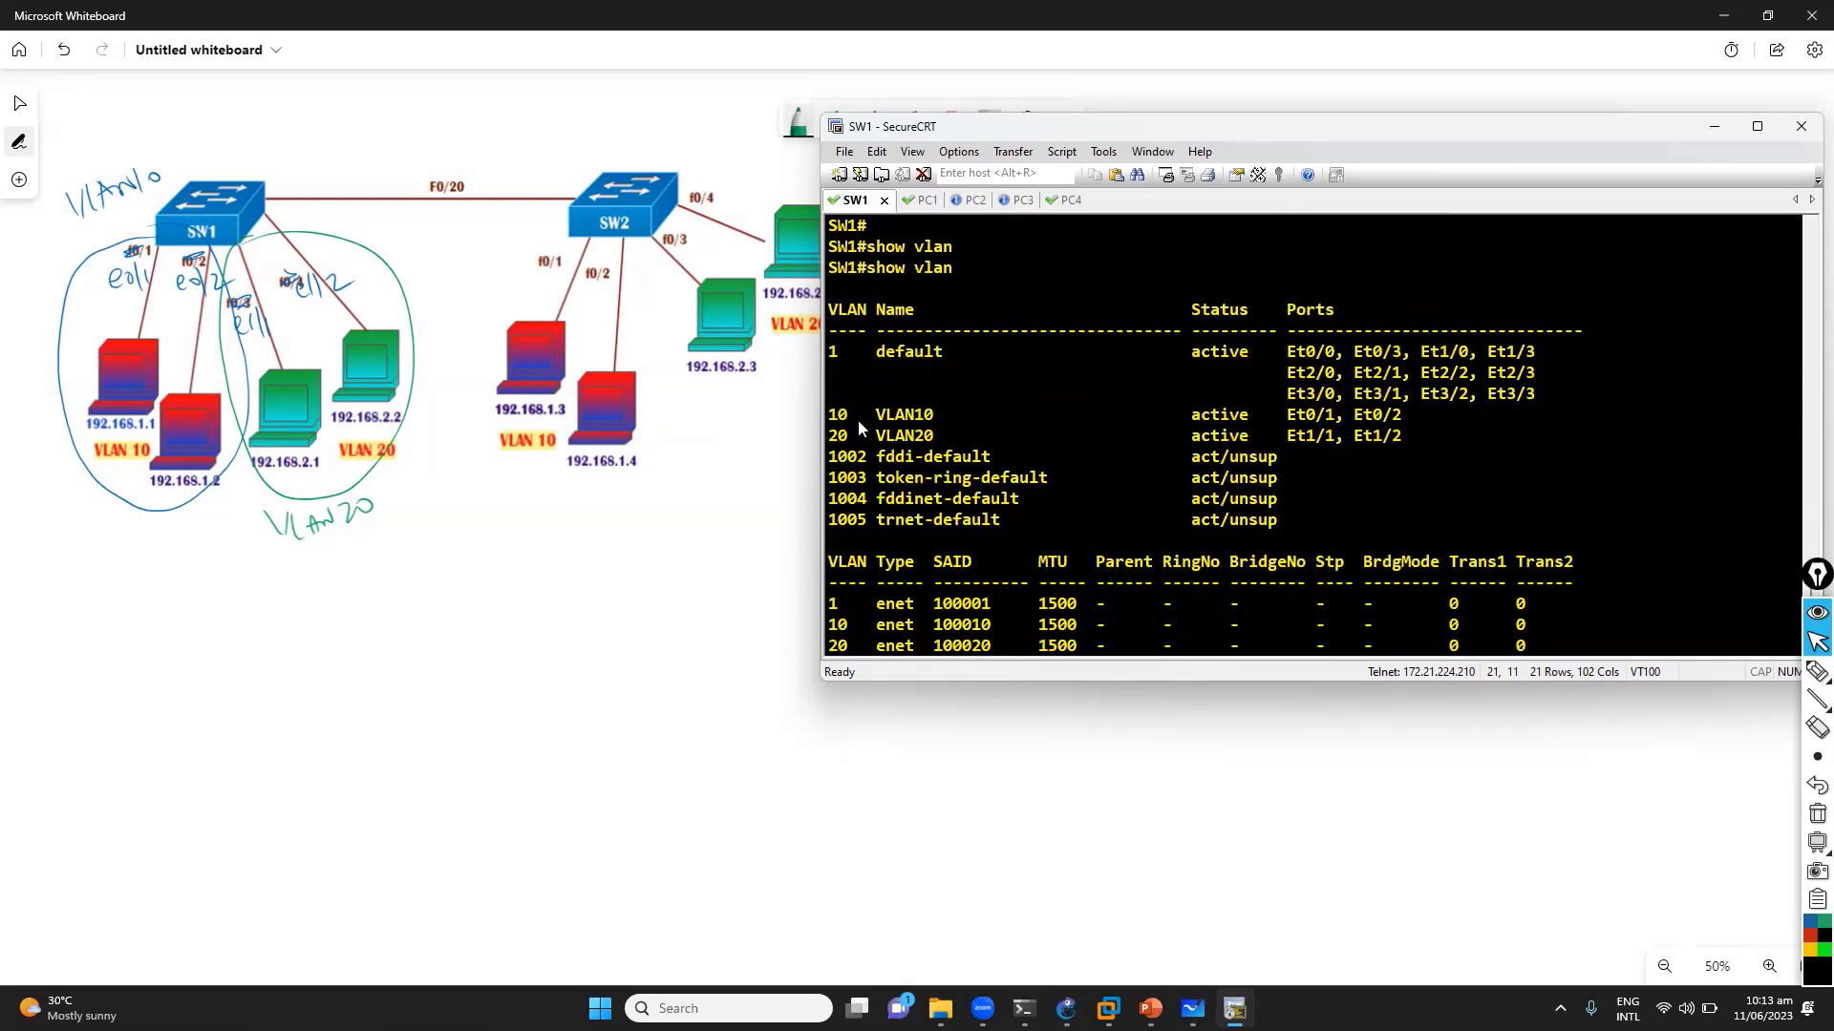
pyautogui.moveTo(859, 420); pyautogui.dragTo(1408, 432)
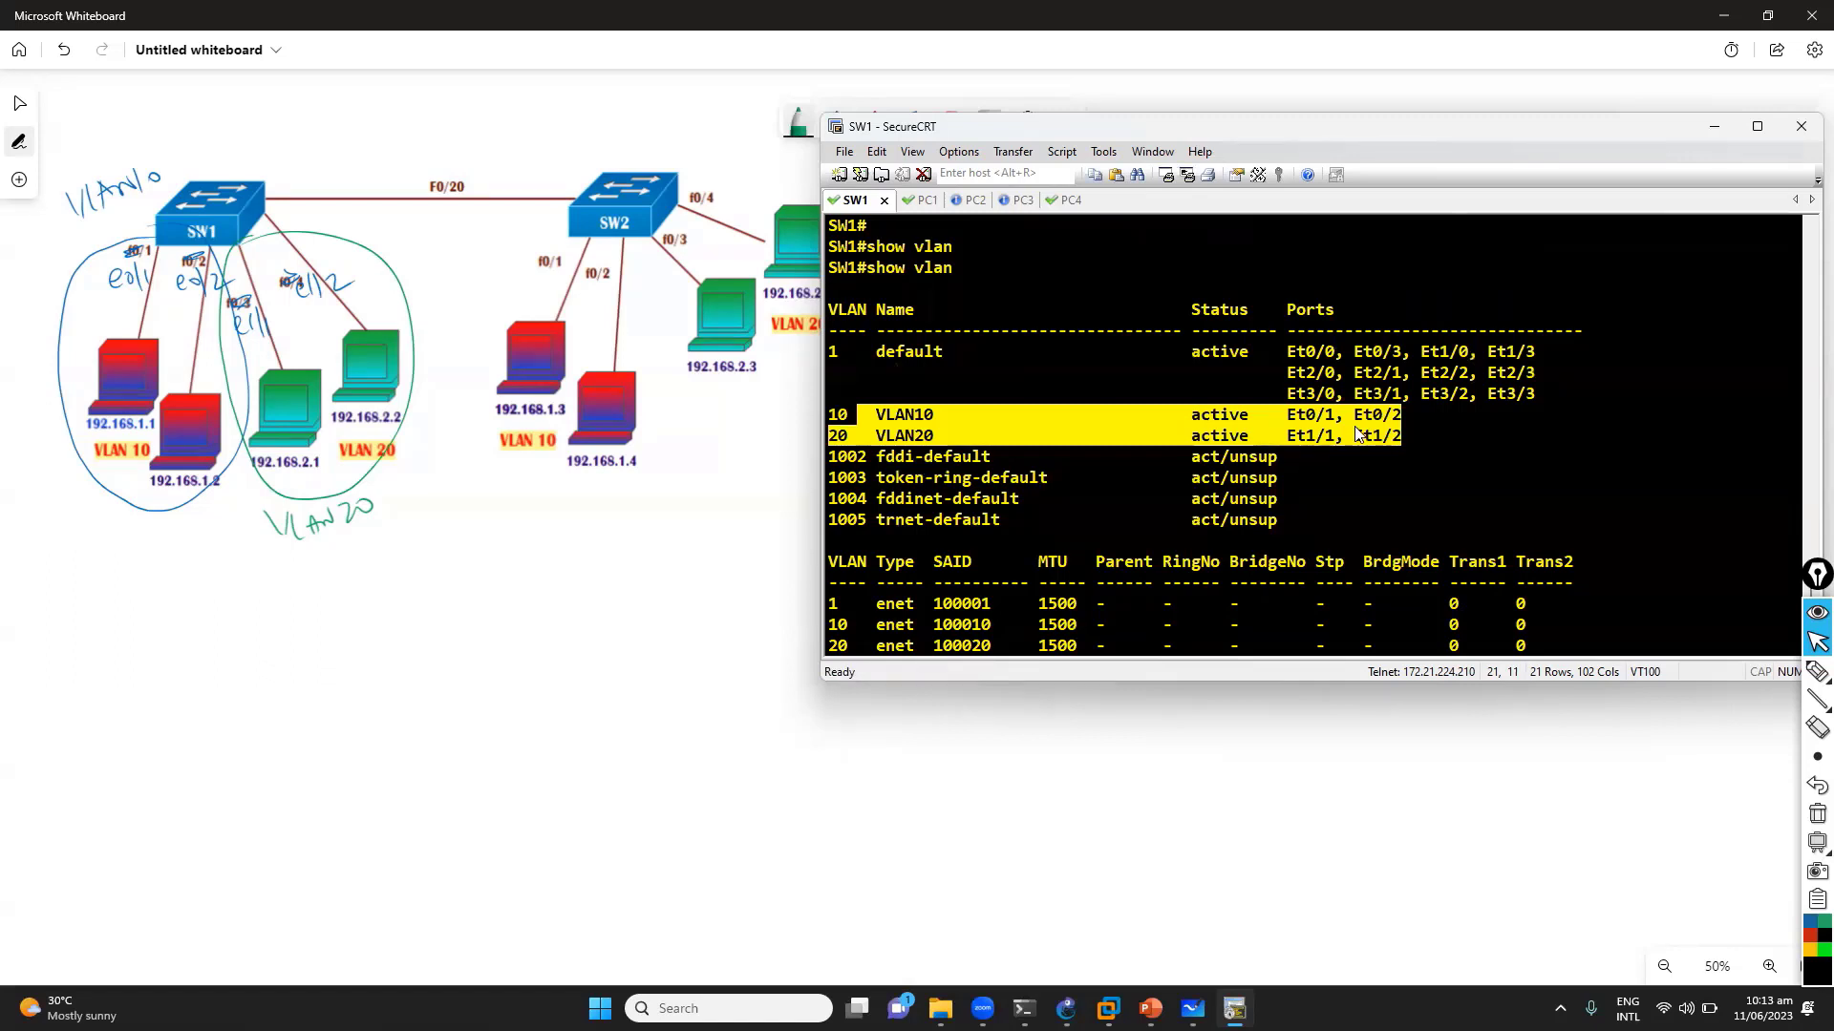
# Highlight the ports listed for VLAN10 and VLAN20 in SW1's show vlan output, then clear the highlight
pyautogui.click(1303, 418)
pyautogui.moveTo(1303, 417); pyautogui.dragTo(1412, 443)
pyautogui.click(1069, 289)
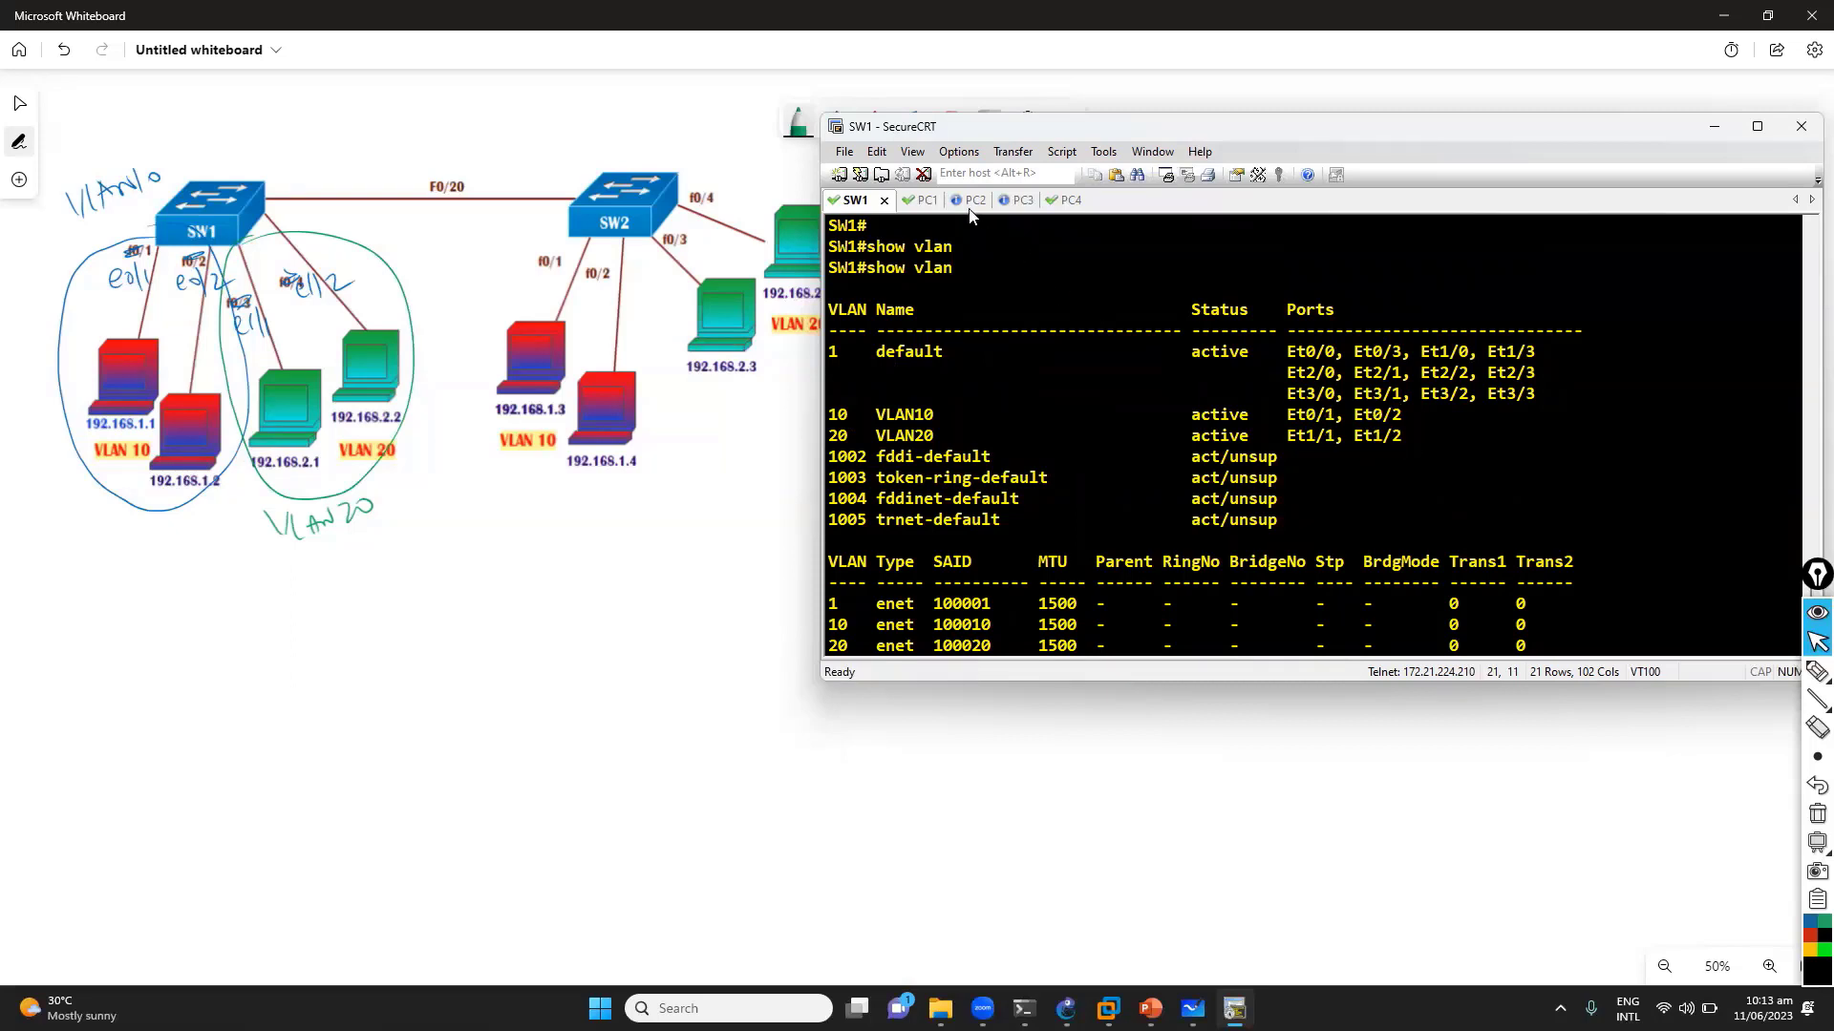
# Ping 192.168.1.2 from PC1 to test connectivity within VLAN 10, and stop the ping after a few replies
pyautogui.click(921, 201)
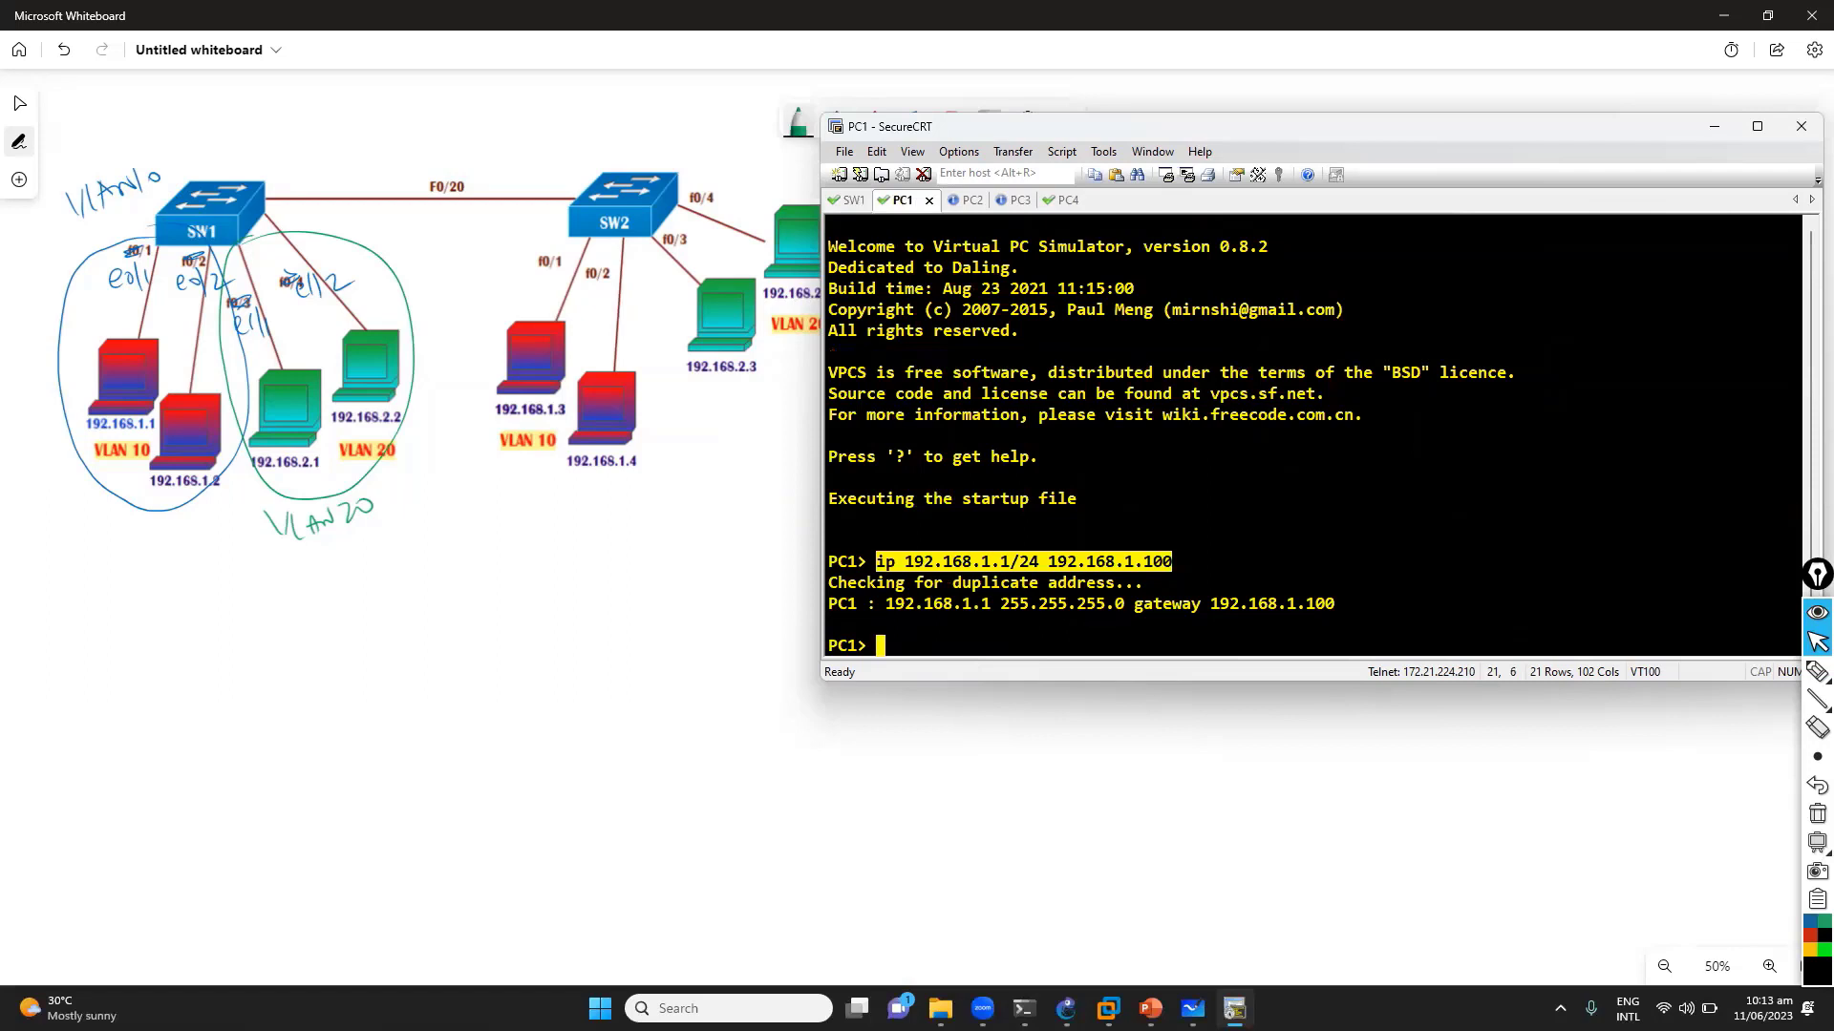
pyautogui.write('ping  192.168.1.1')
pyautogui.press('BackSpace')
pyautogui.write('2')
pyautogui.press('Return')
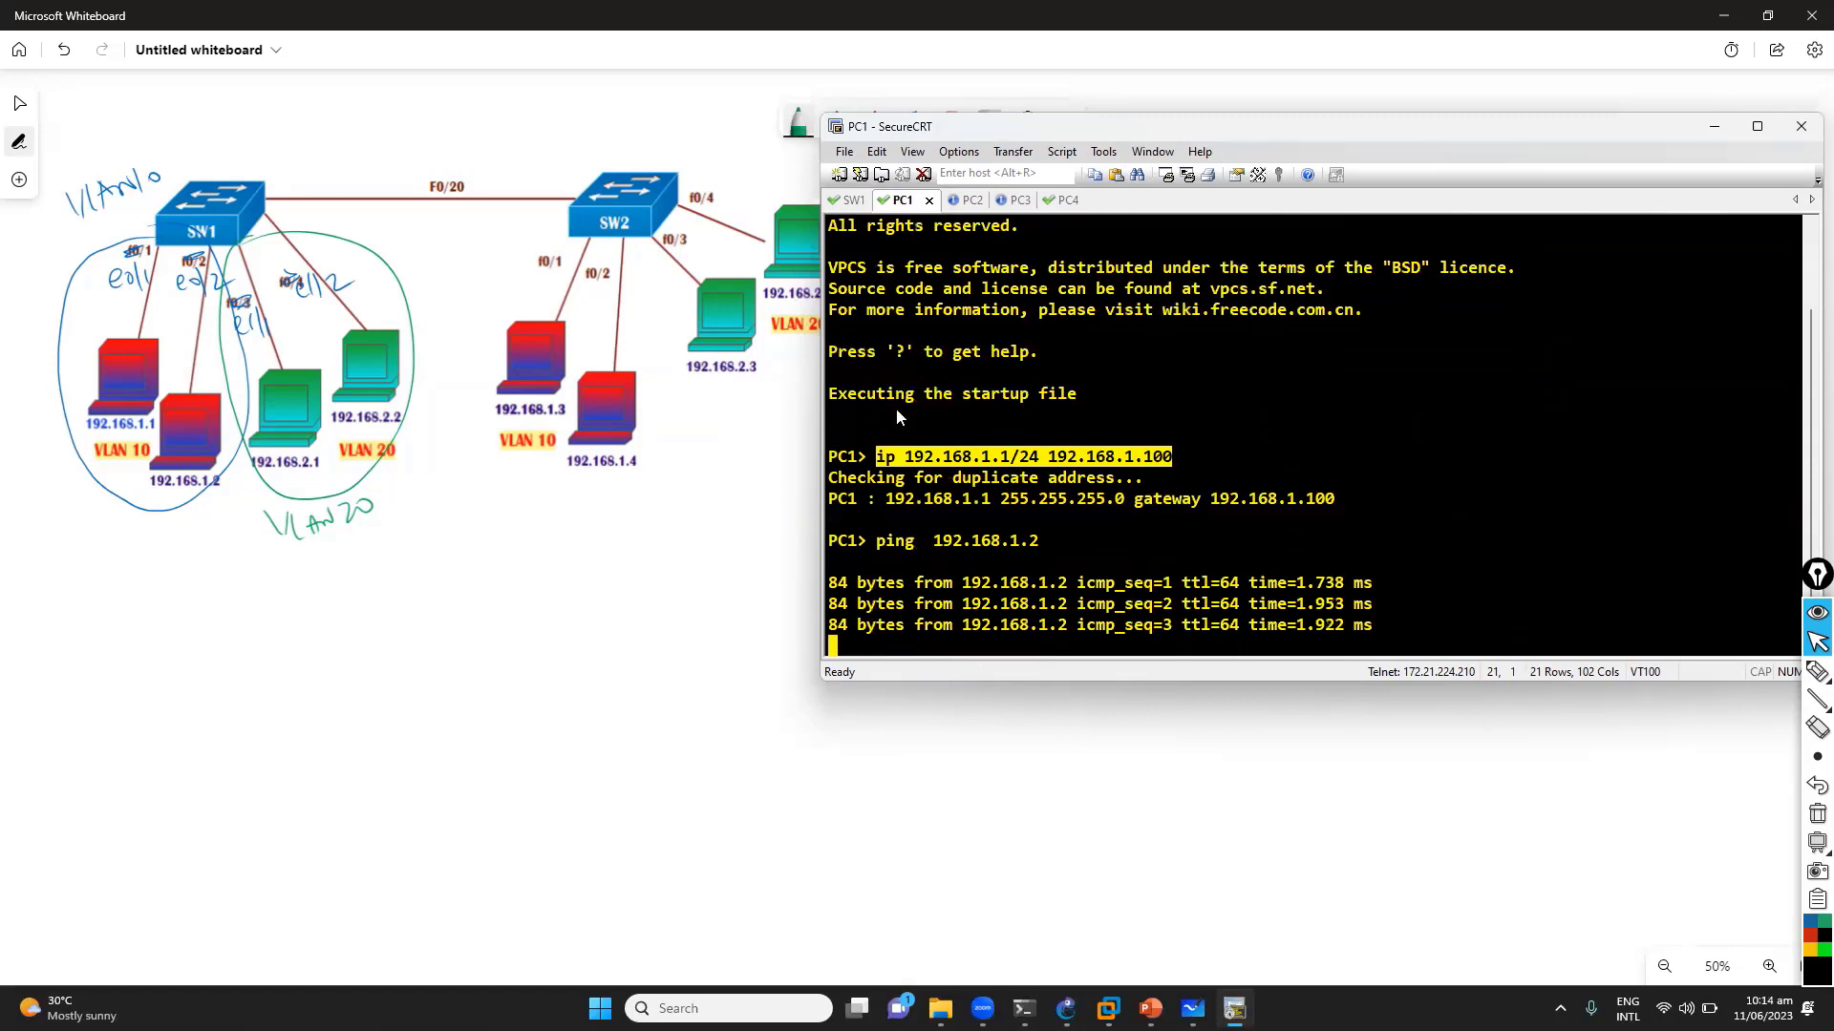
pyautogui.hotkey('ctrl', 'c')
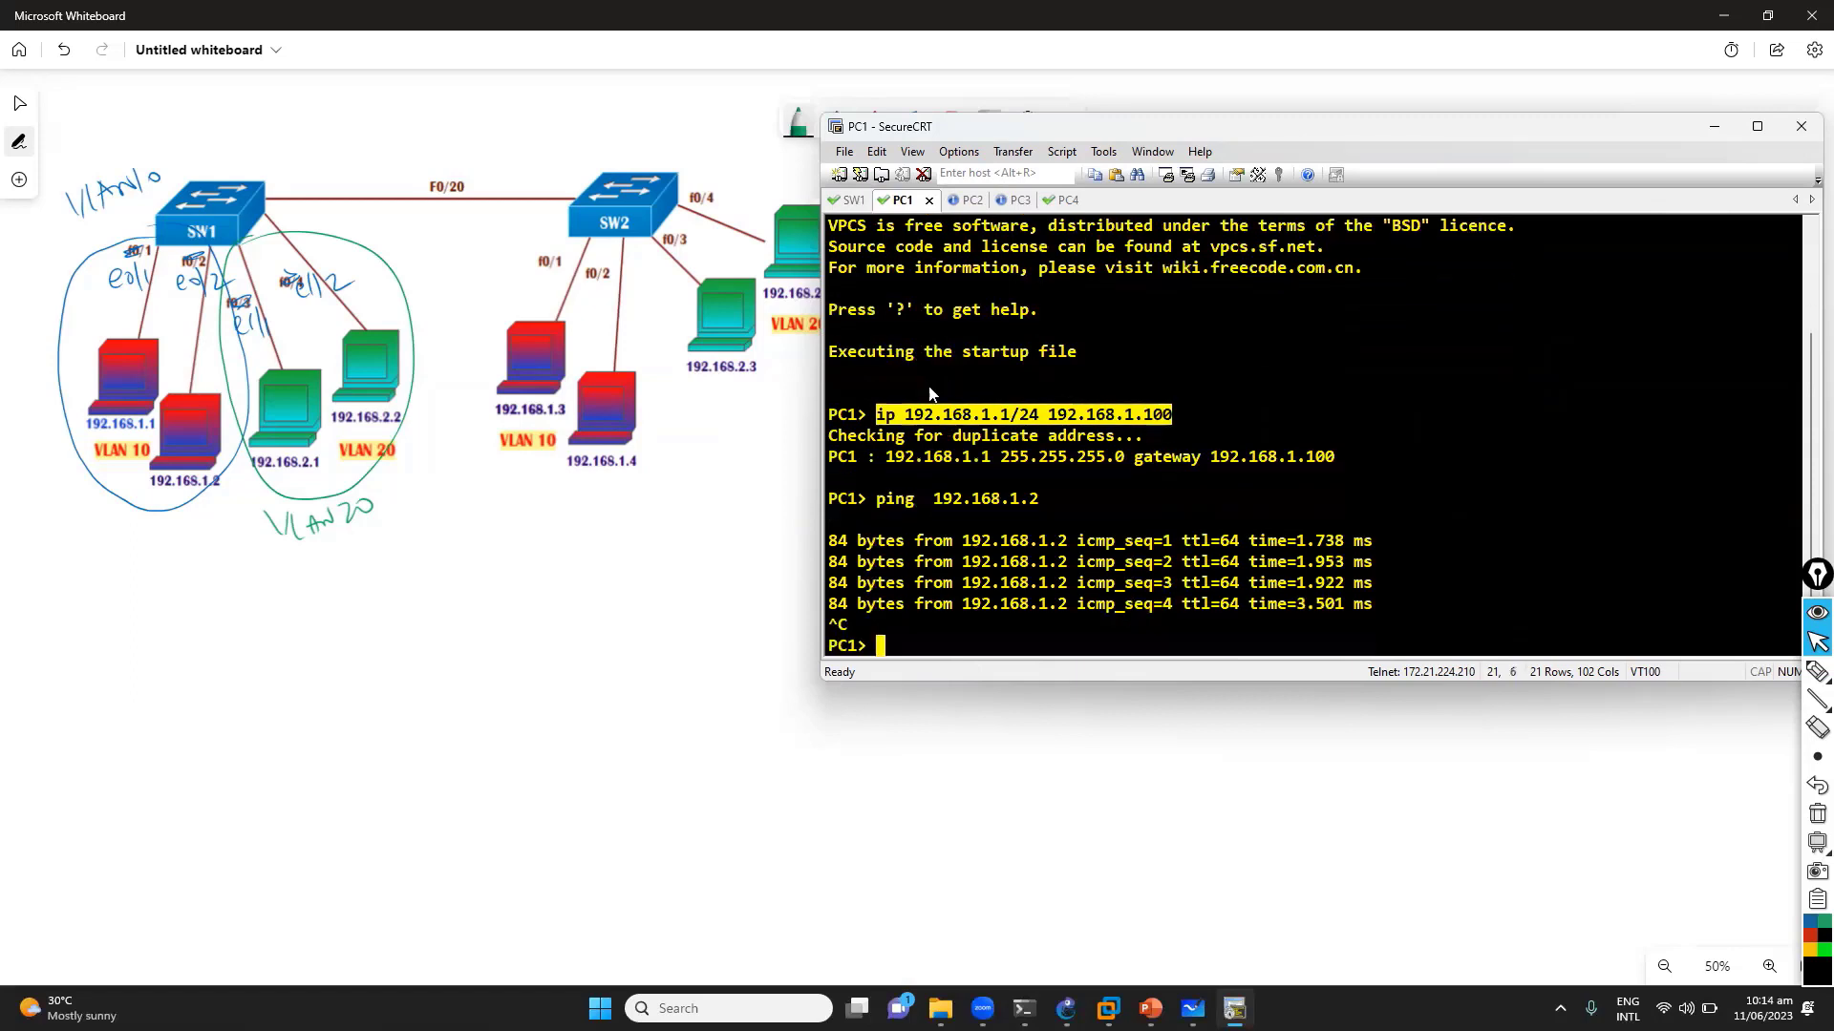
# Ping 192.168.2.2 from PC3 to test connectivity within VLAN 20, and stop the ping after a few replies
pyautogui.click(1004, 199)
pyautogui.press('Return')
pyautogui.write('ping ')
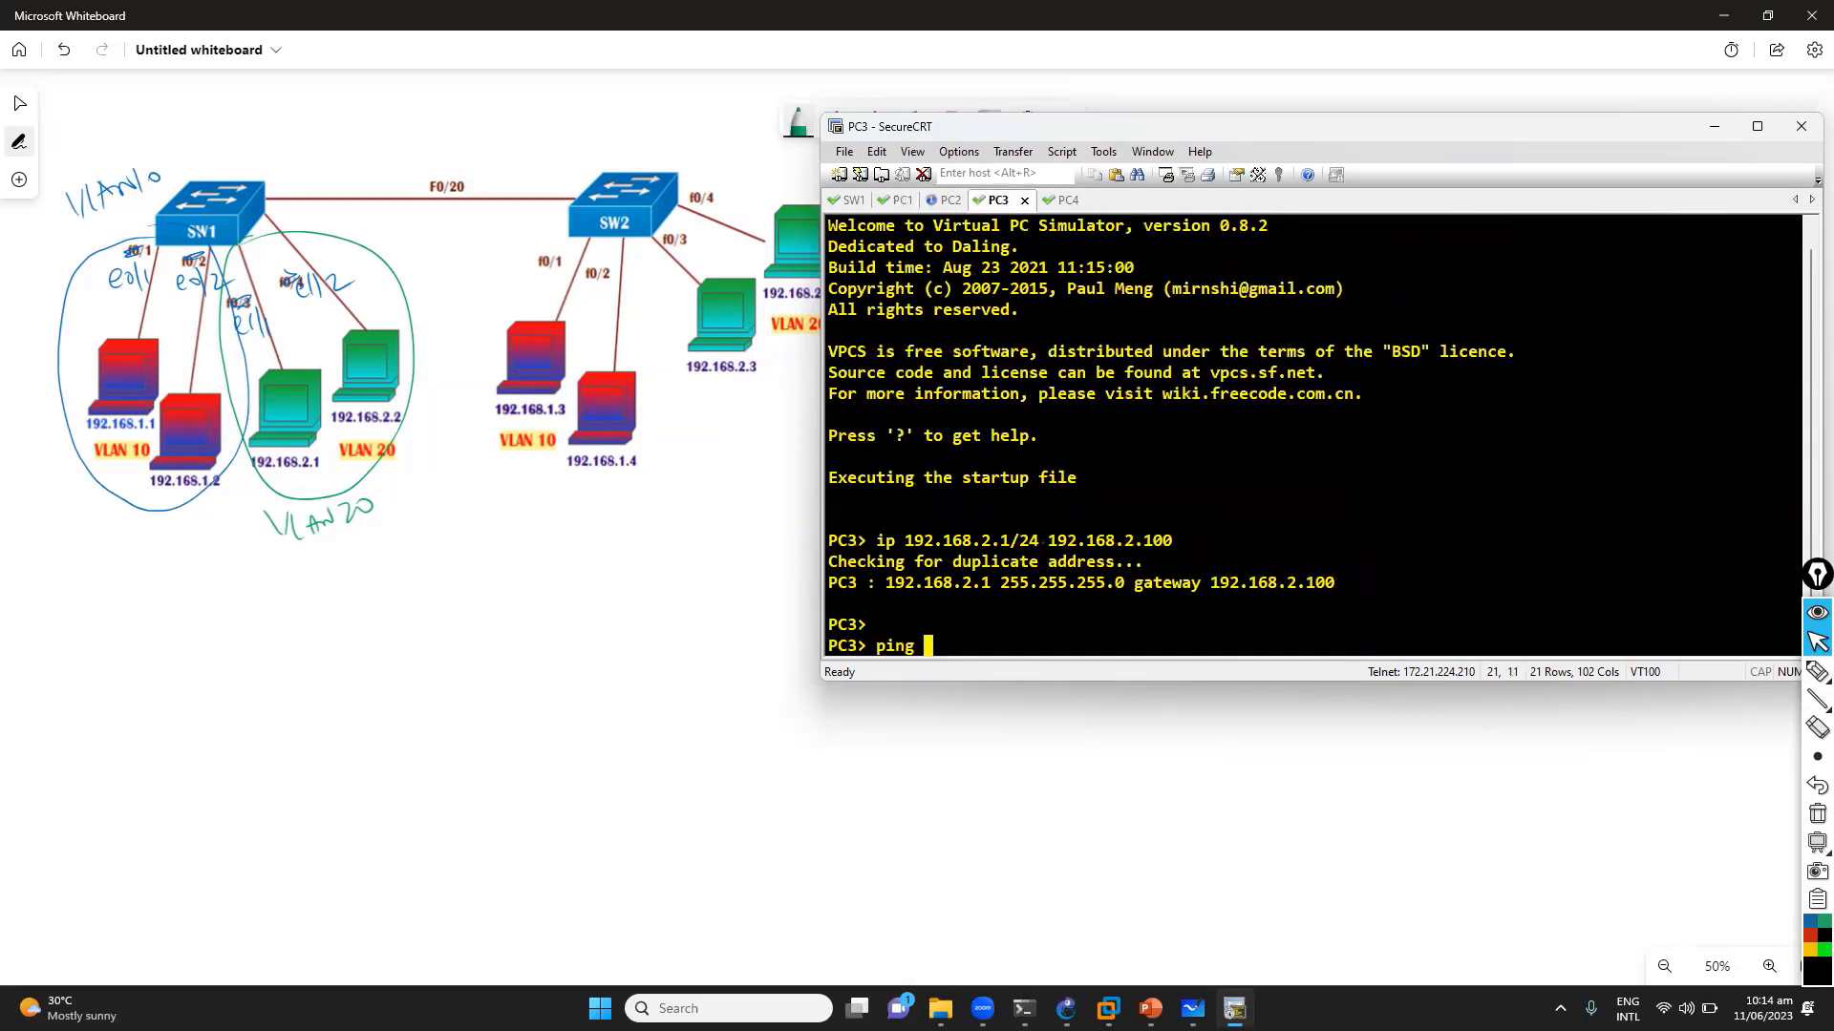
pyautogui.write('192.168.2.2')
pyautogui.press('Return')
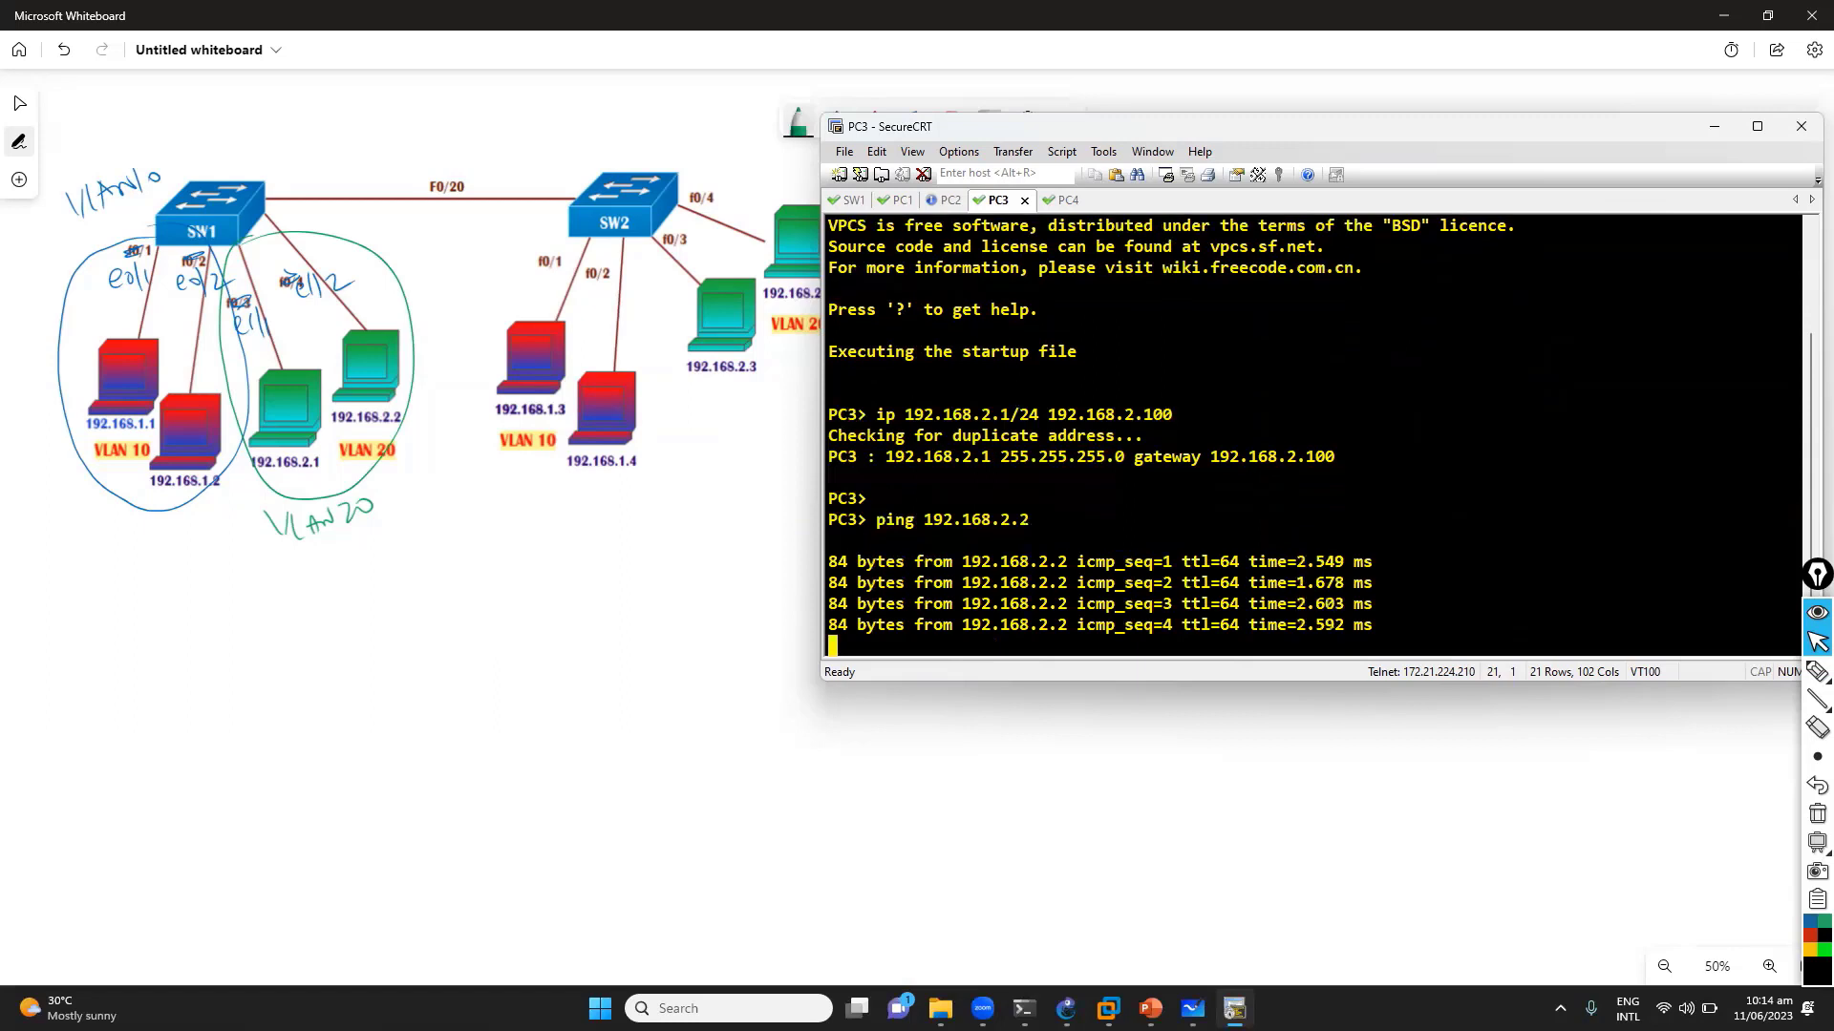
pyautogui.hotkey('ctrl', 'c')
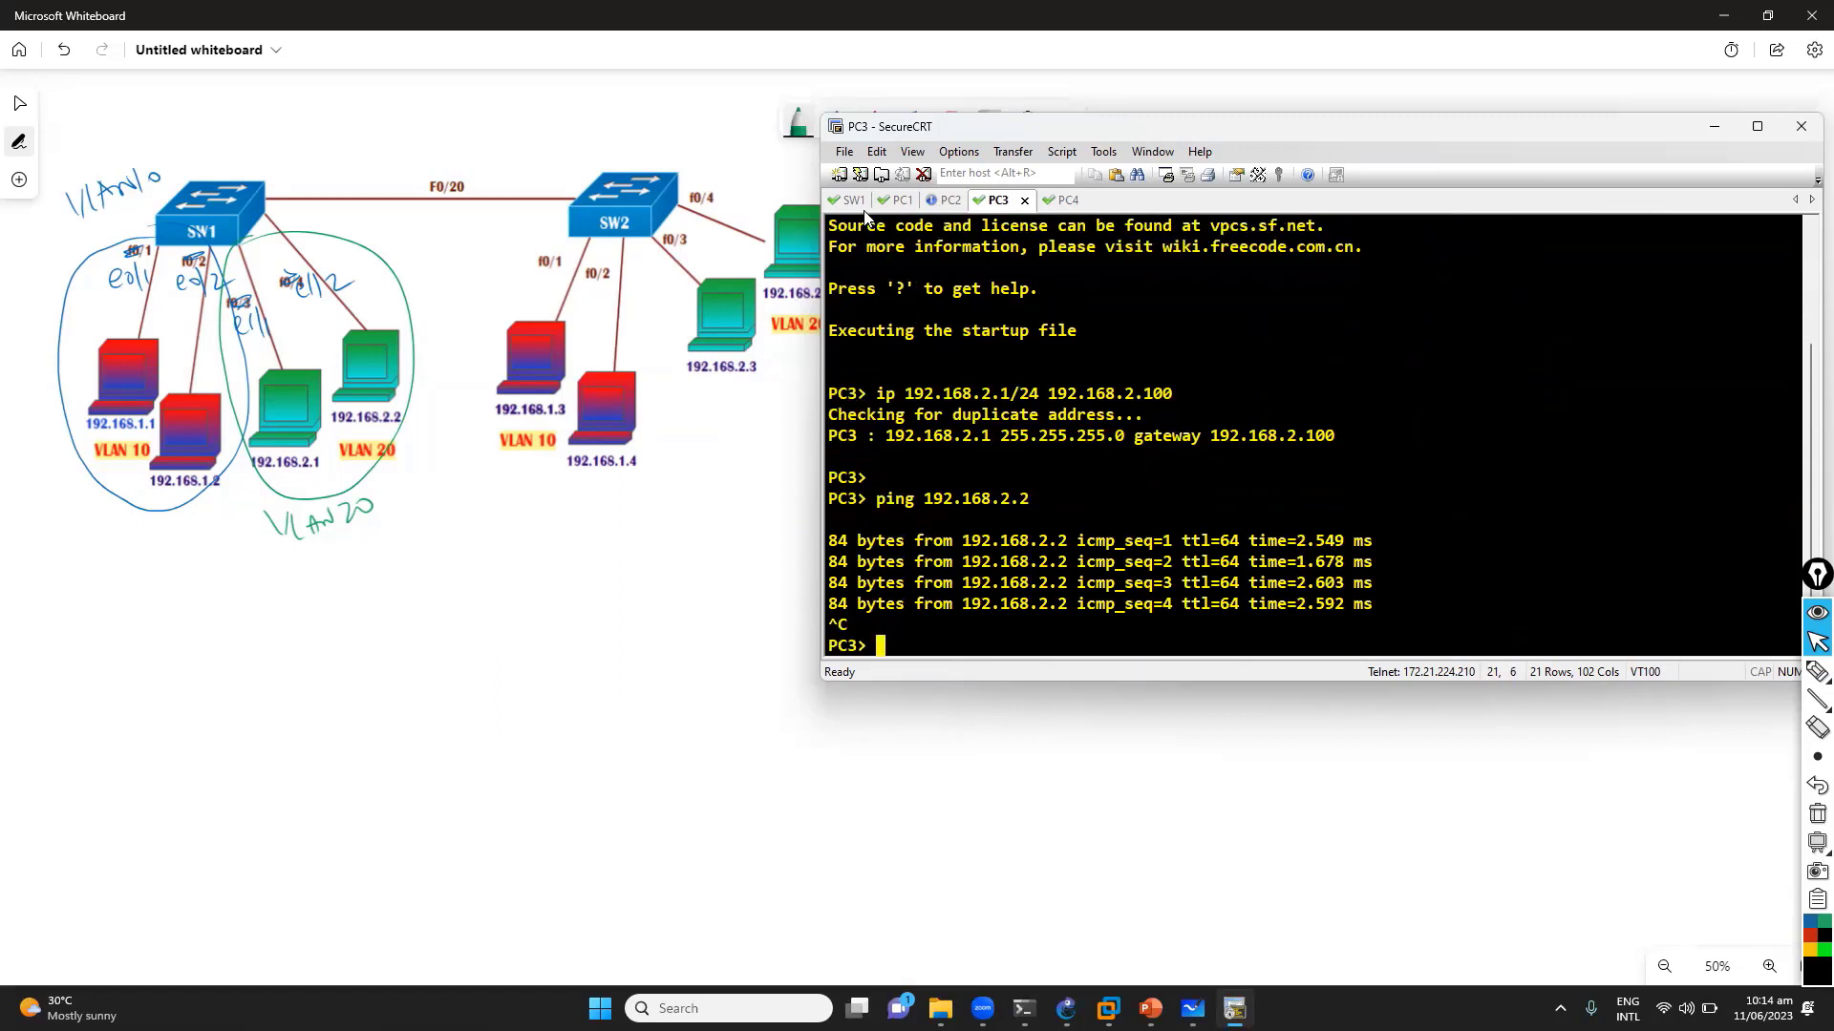
# Reuse PC1's earlier ping command with the address 192.168.2.2 to test reachability from VLAN 10 to VLAN 20
pyautogui.click(898, 200)
pyautogui.press('Return')
pyautogui.press('Up')
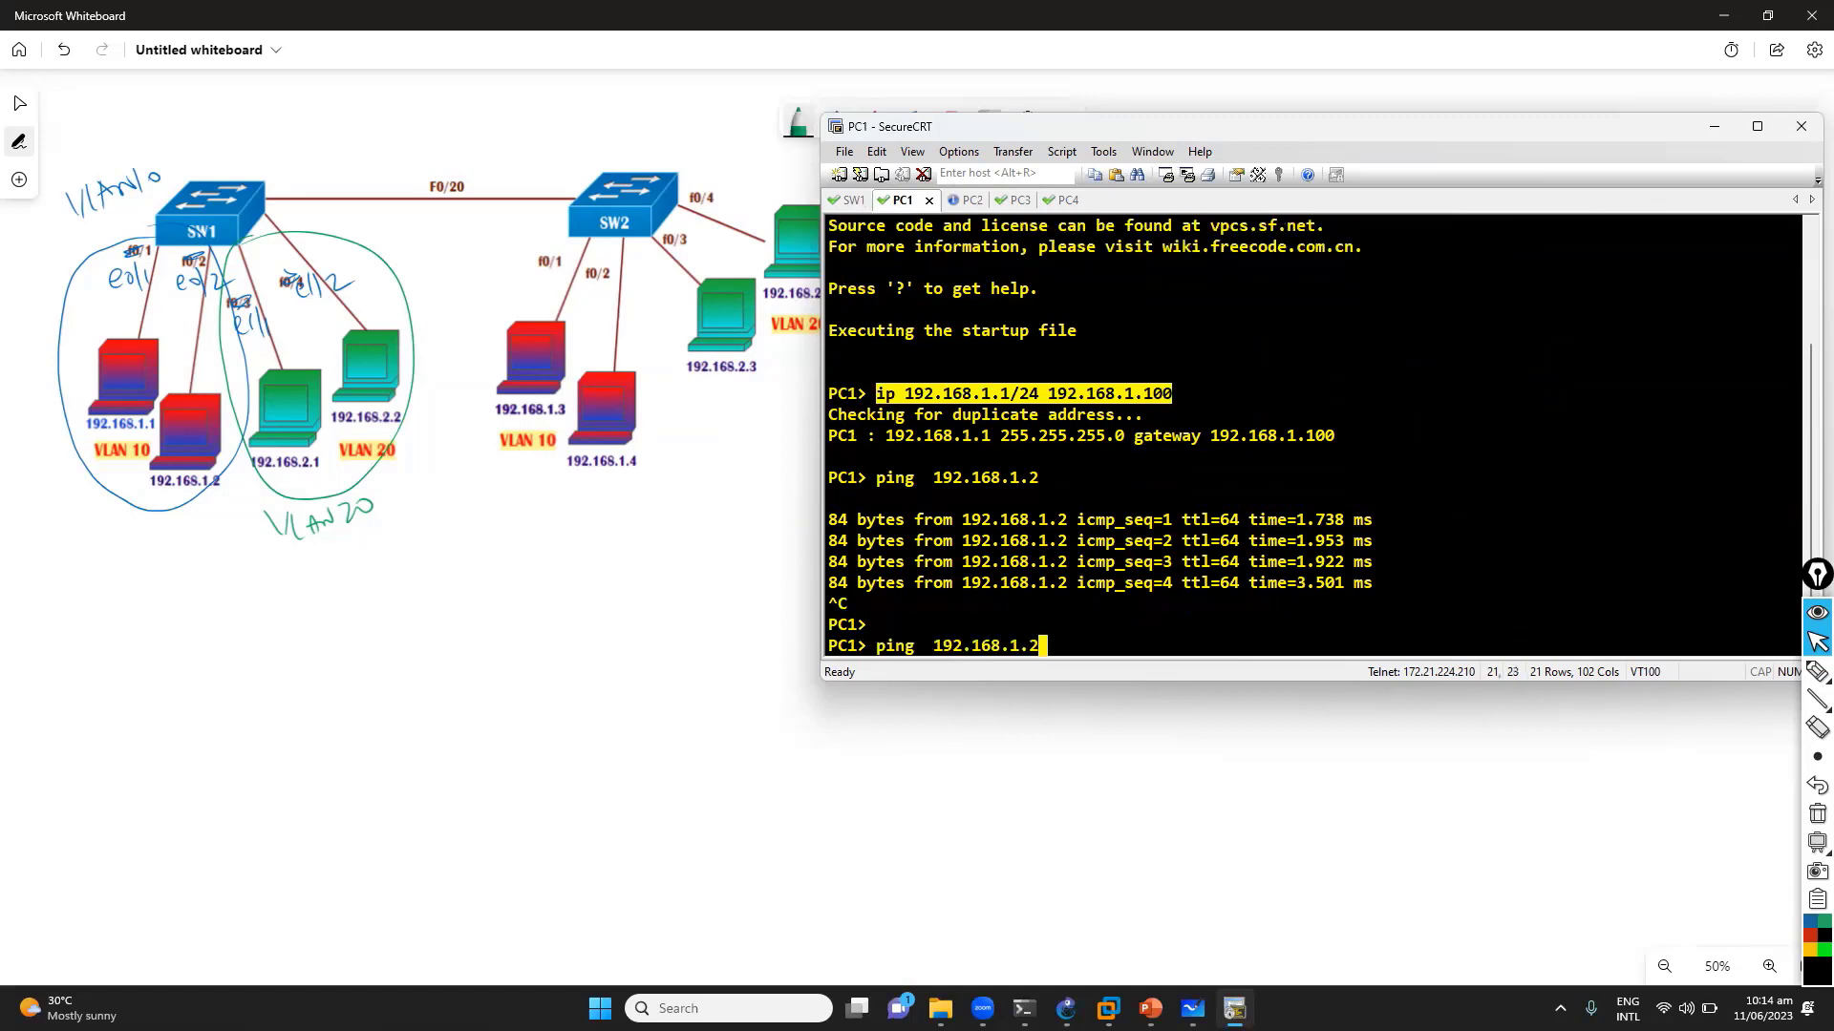
pyautogui.press('Left')
pyautogui.press('Left')
pyautogui.press('BackSpace')
pyautogui.write('2')
pyautogui.press('Return')
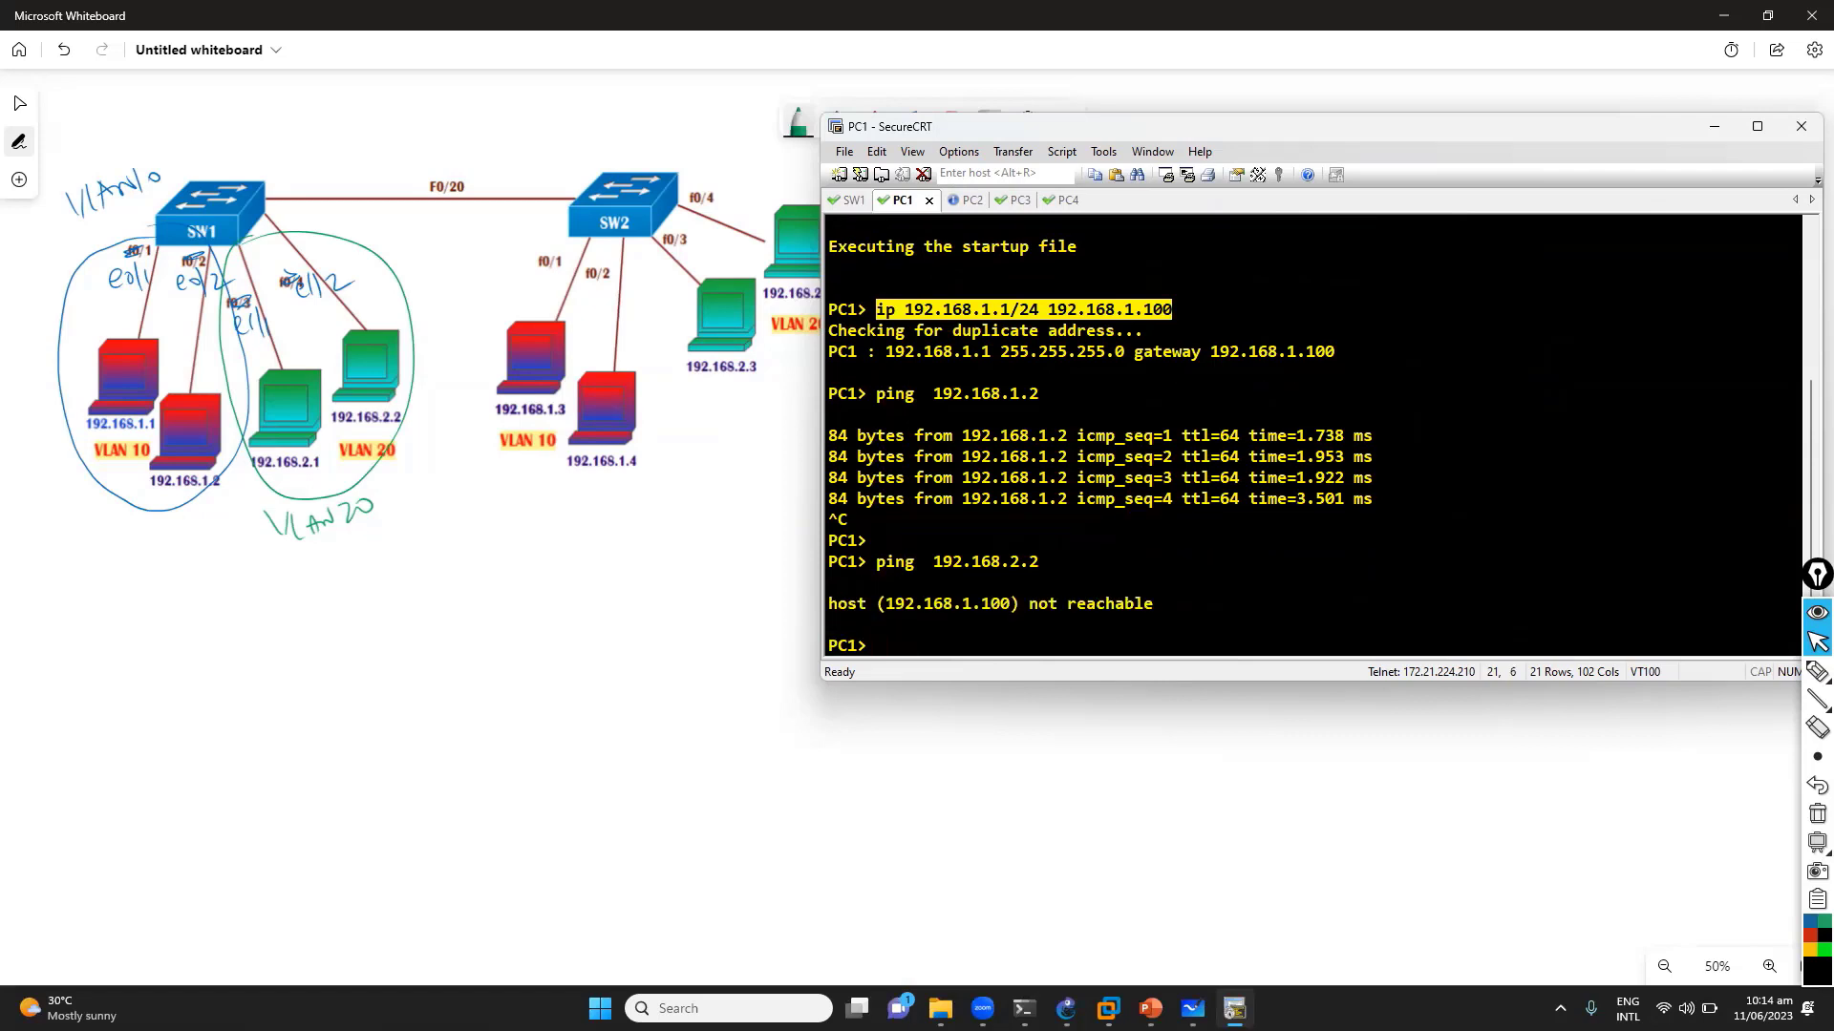
pyautogui.press('Return')
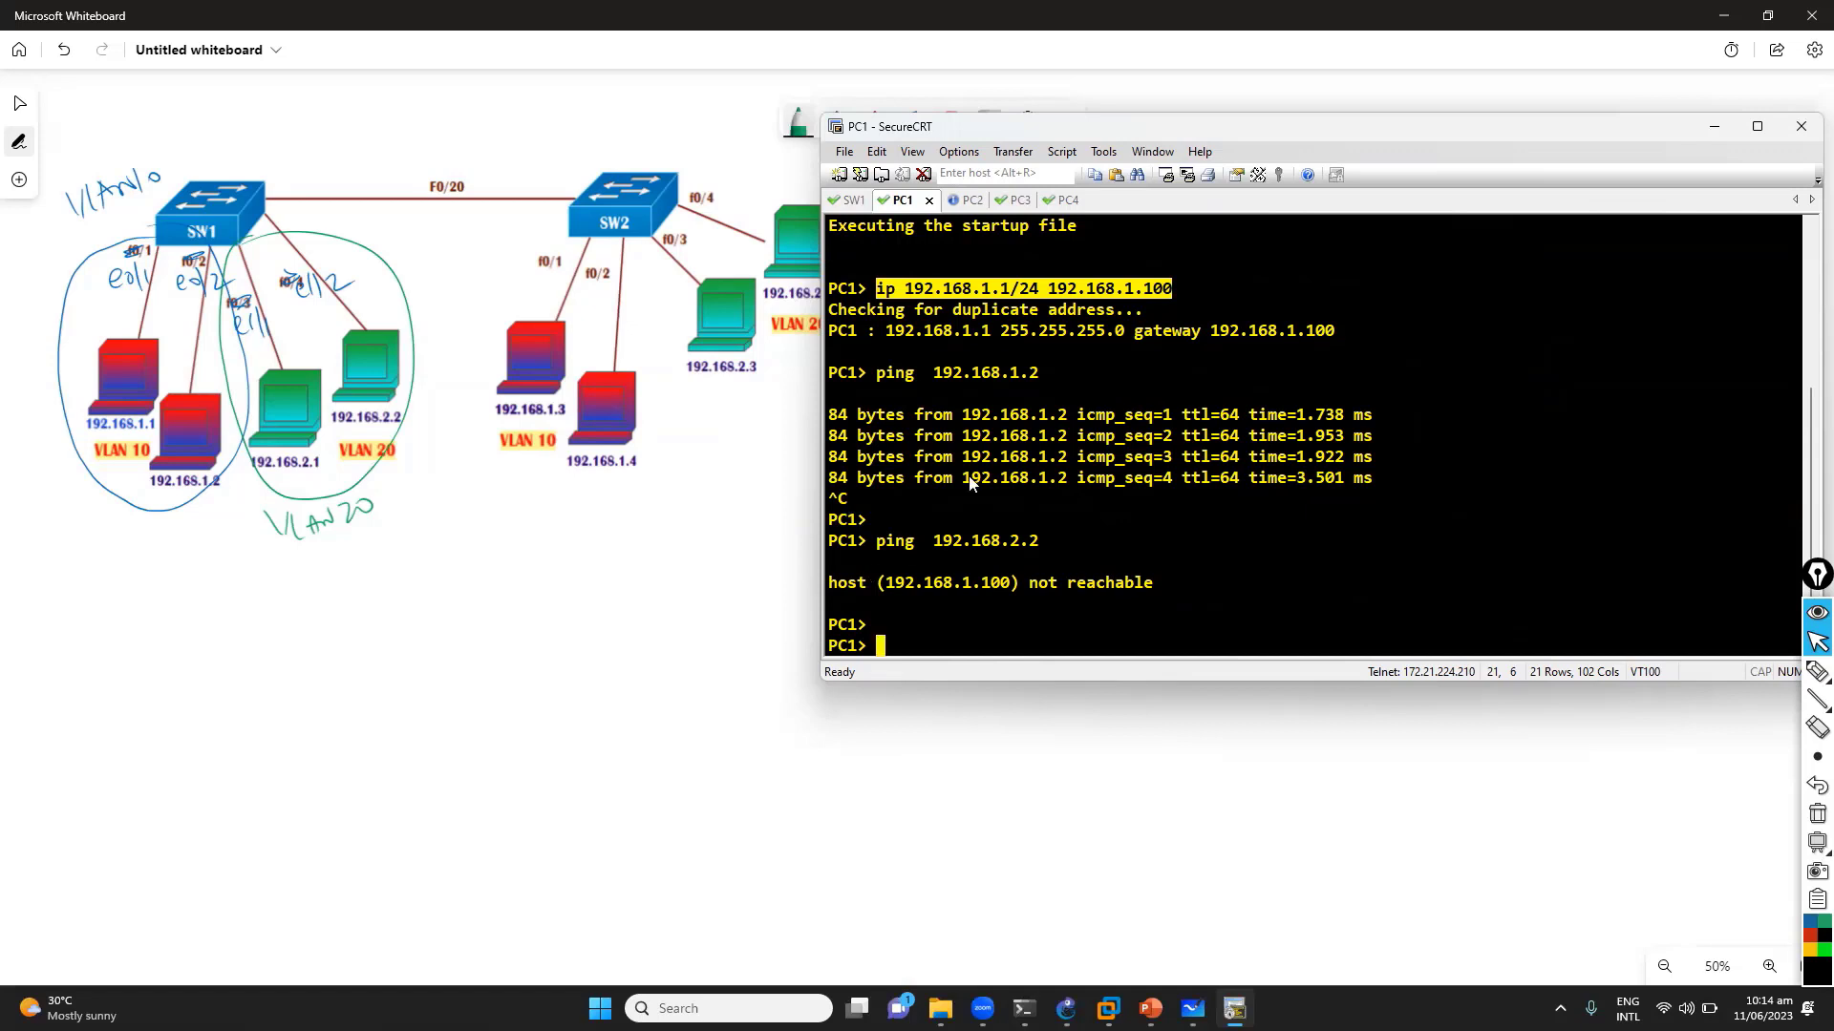
# Switch to Microsoft Whiteboard and relabel SW2's host ports in blue as e0/1, e0/2, e1/1 and e1/2, circling each port pair
pyautogui.click(711, 511)
pyautogui.hotkey('alt', 'Tab')
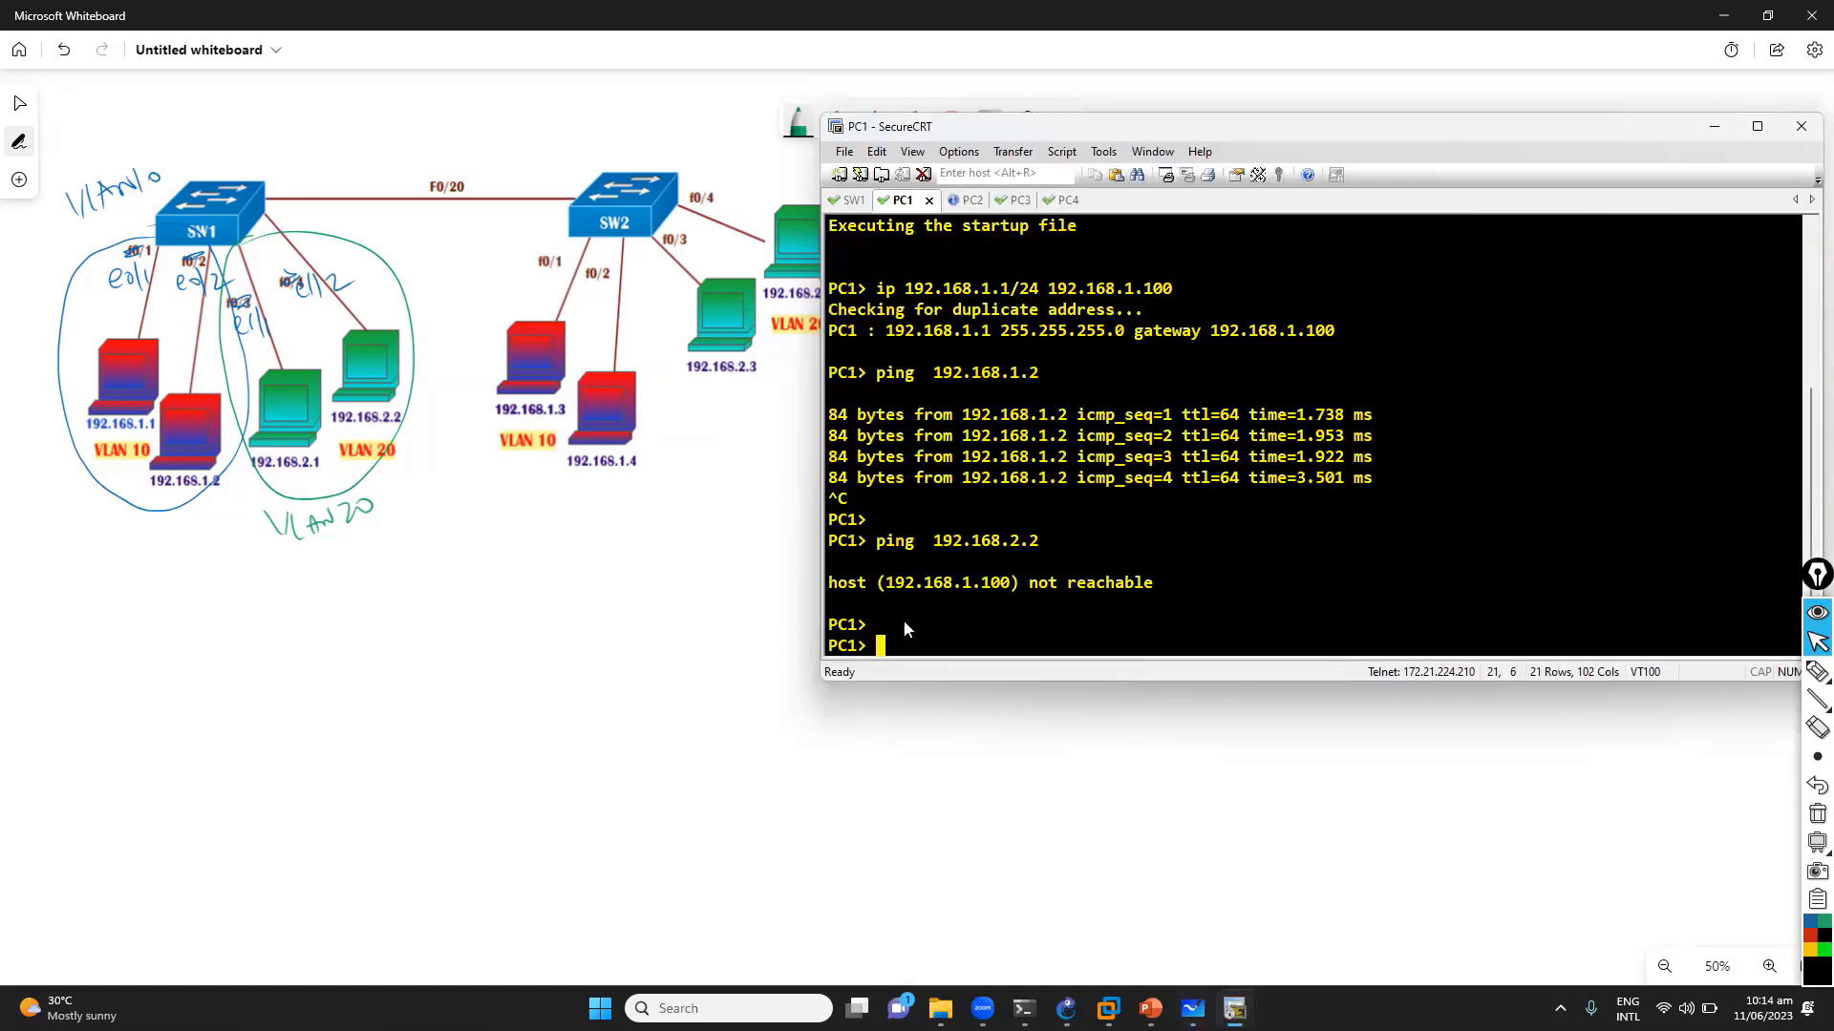
pyautogui.click(616, 508)
pyautogui.click(790, 453)
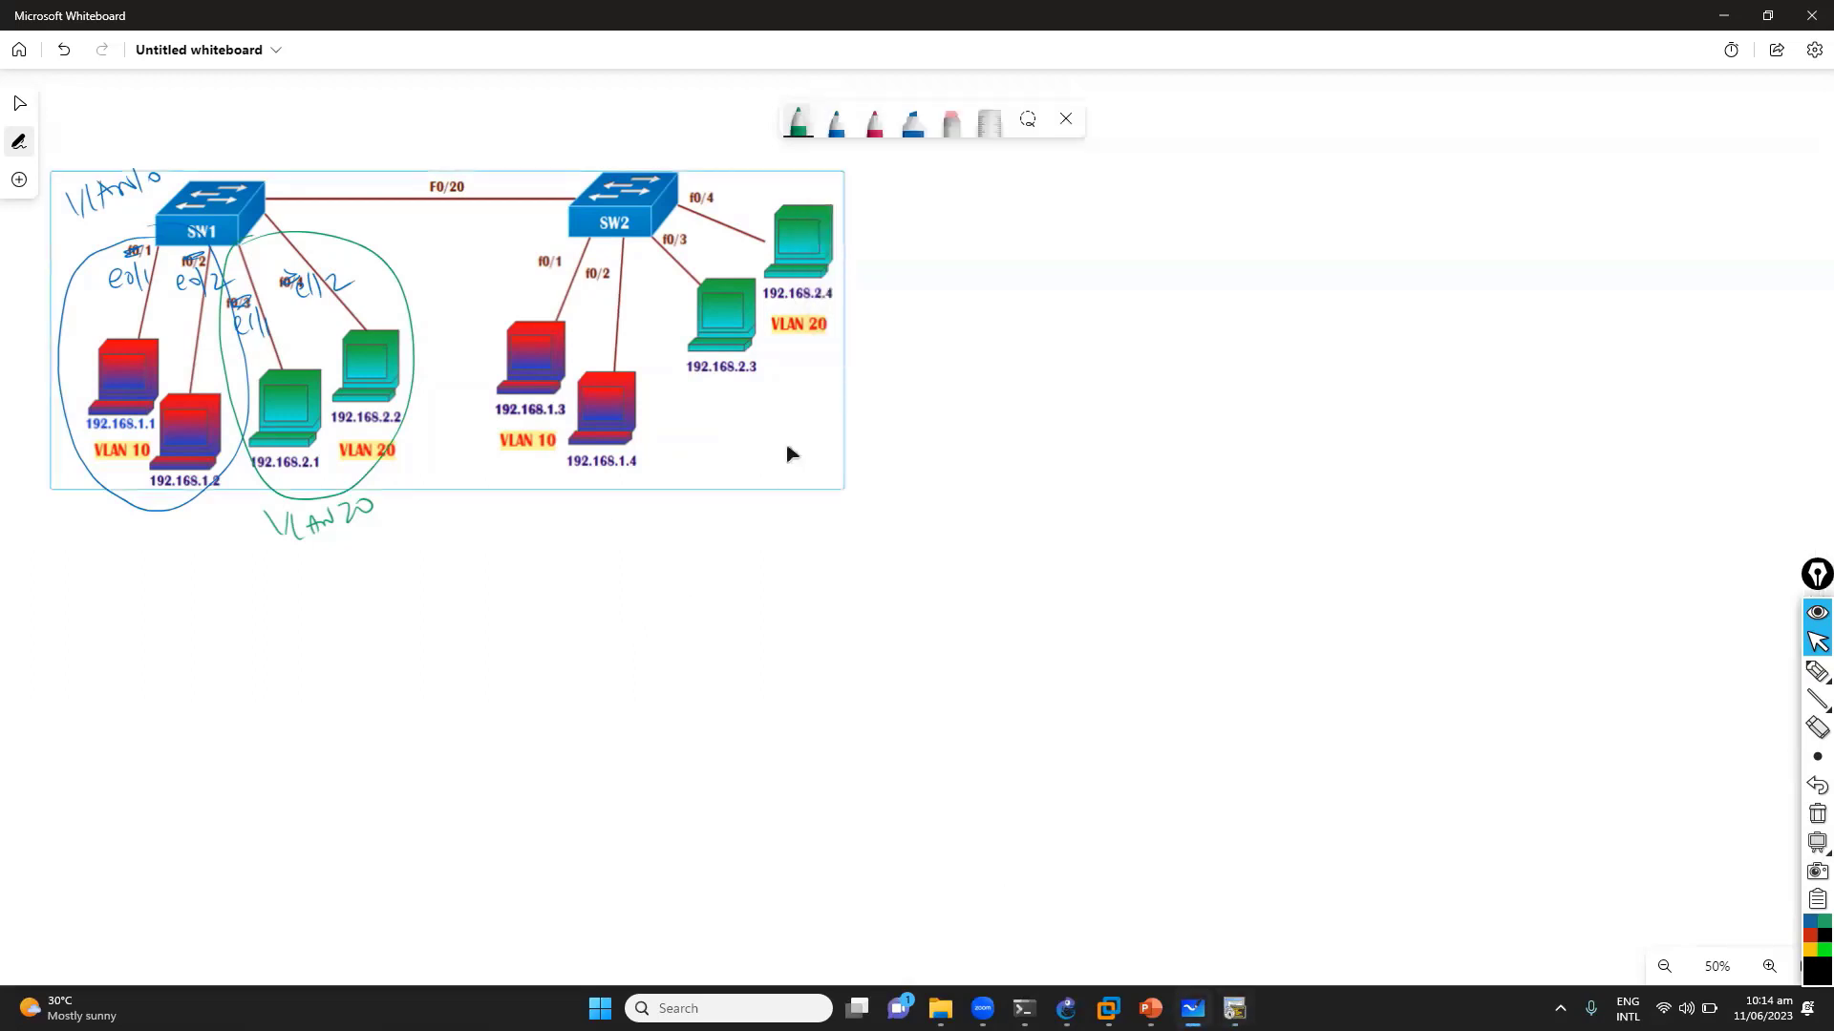
pyautogui.press('Escape')
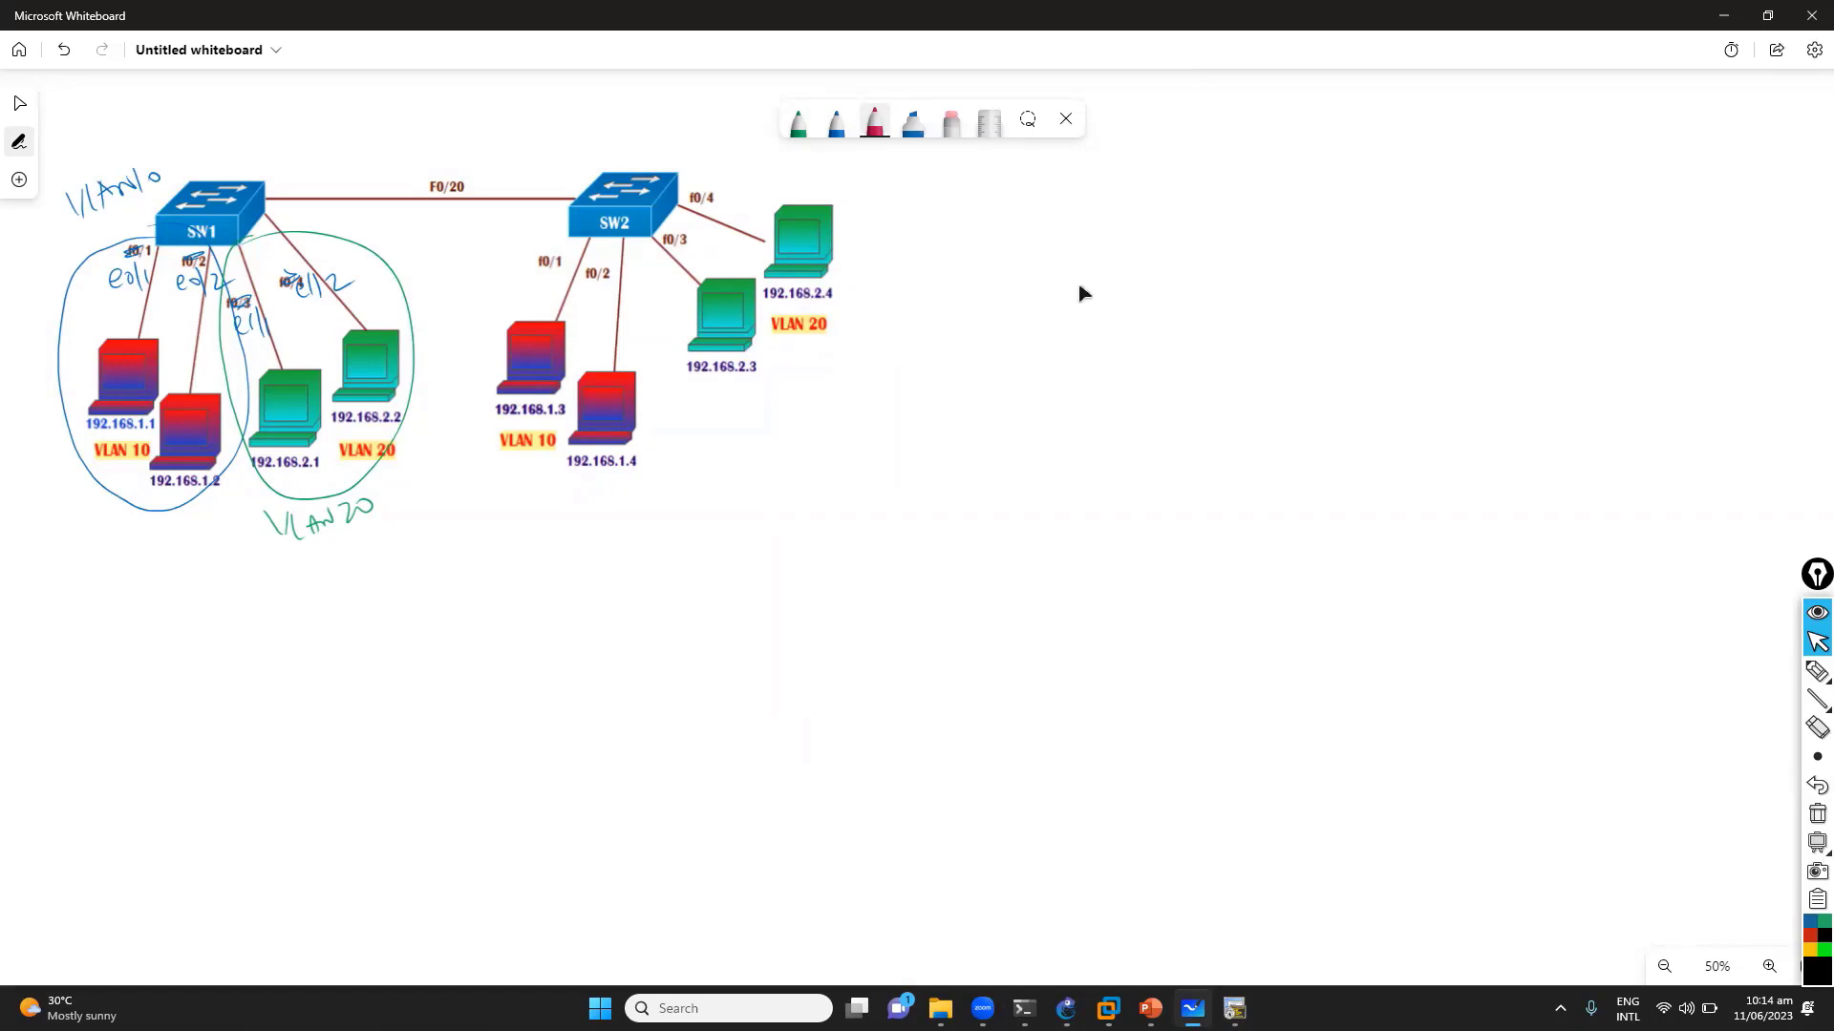
pyautogui.press('Left')
pyautogui.moveTo(601, 237)
pyautogui.mouseDown()
pyautogui.moveTo(630, 291)
pyautogui.moveTo(533, 216)
pyautogui.mouseUp()
pyautogui.moveTo(588, 289); pyautogui.dragTo(649, 287)
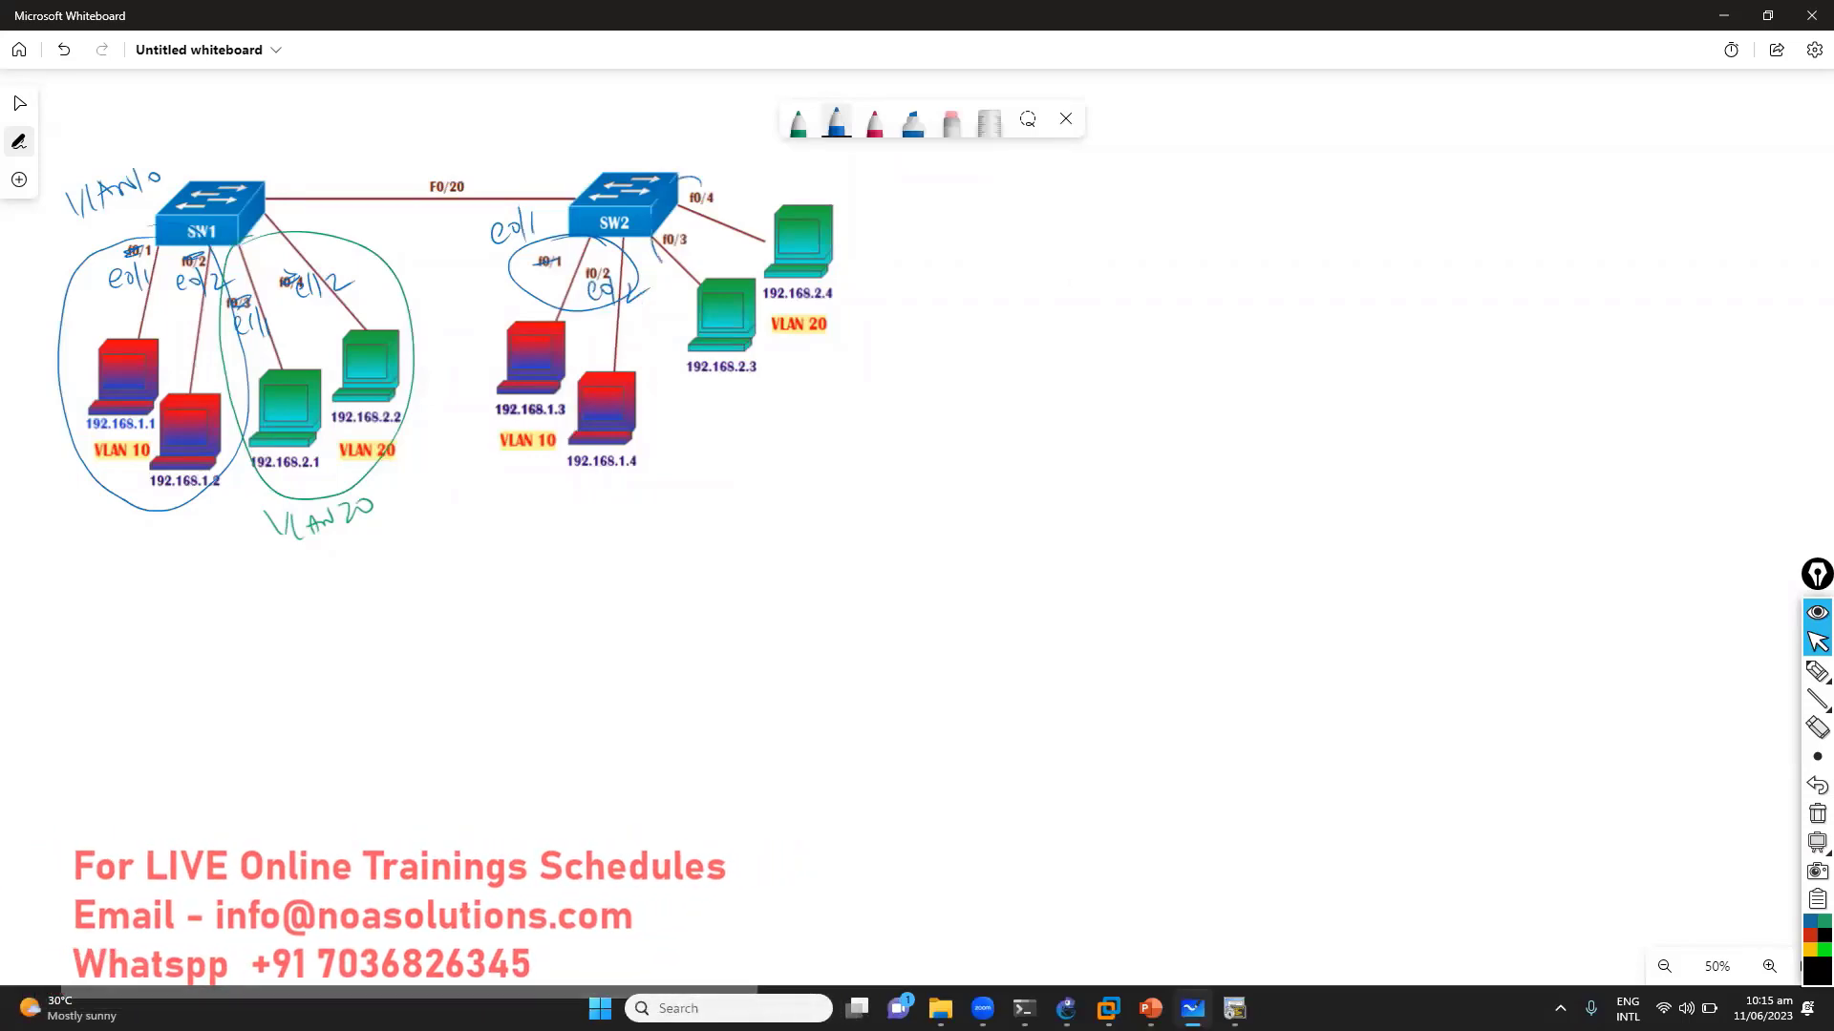
pyautogui.moveTo(683, 175); pyautogui.dragTo(677, 178)
pyautogui.moveTo(703, 240); pyautogui.dragTo(793, 177)
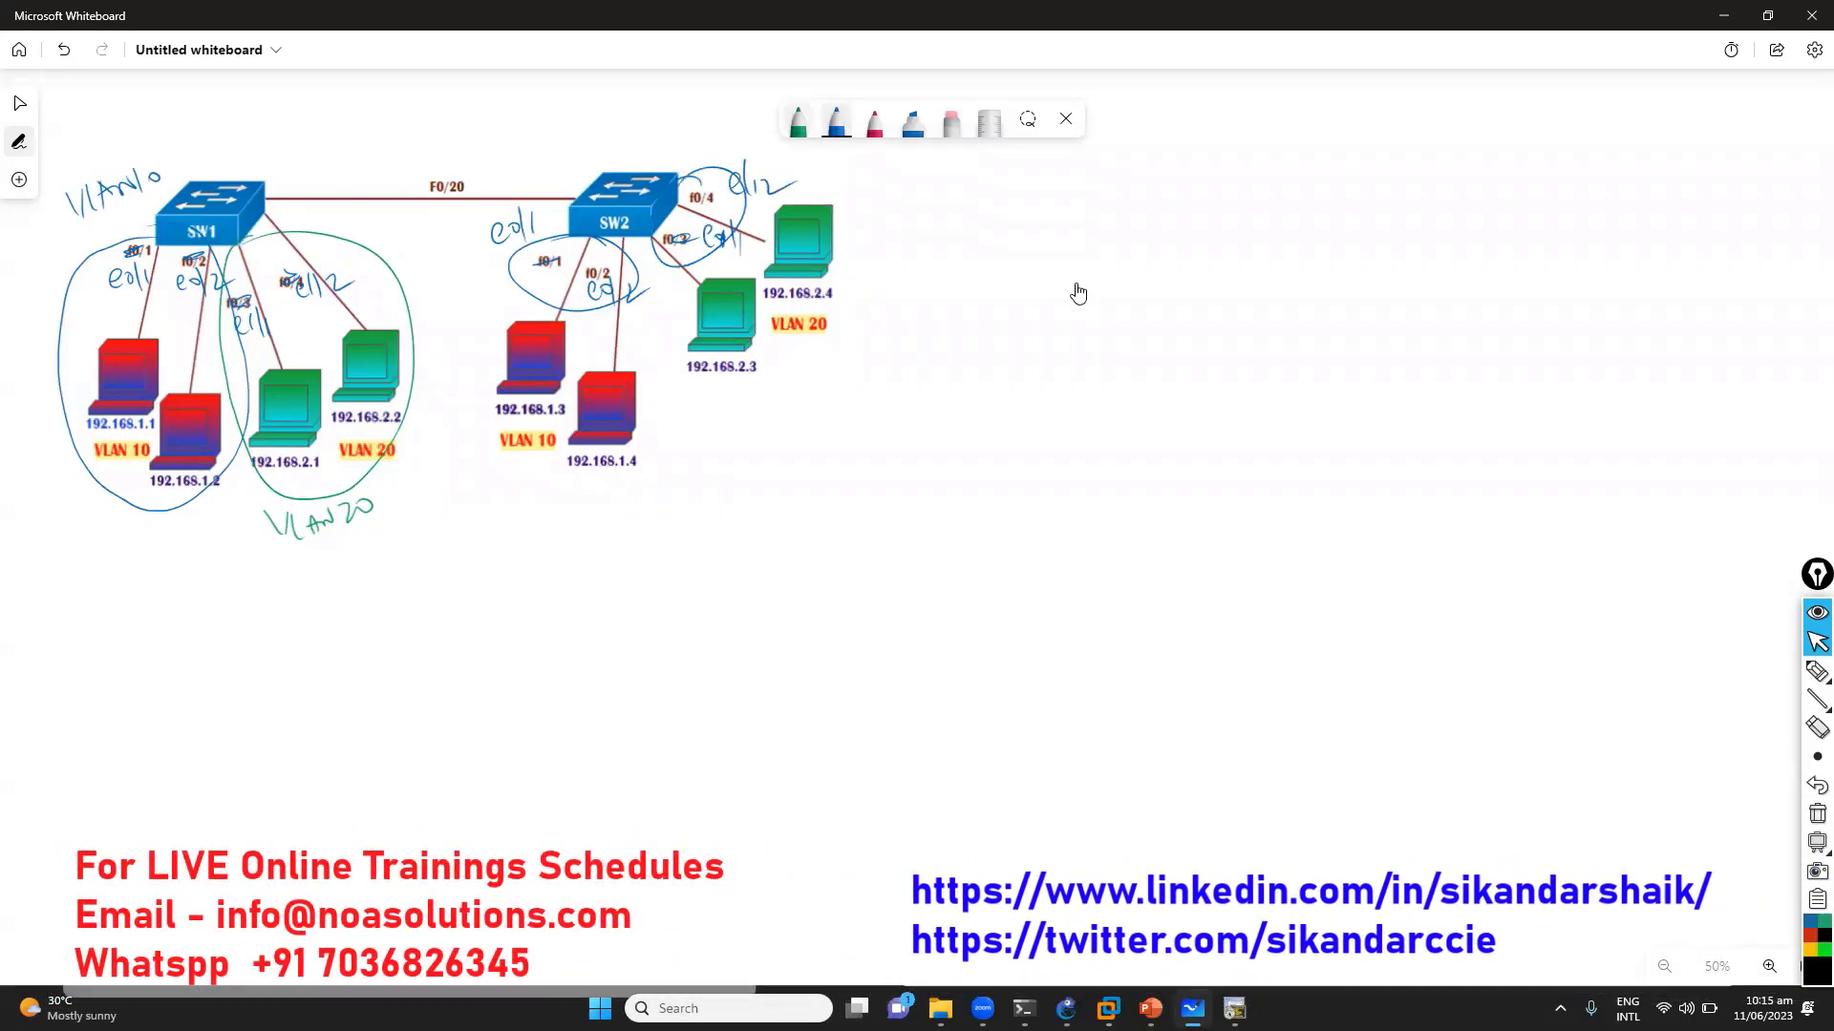
# Circle SW2's two host groups in red and label them VLAN10 (192.168.1.3 and 192.168.1.4) and VLAN20 (192.168.2.3 and 192.168.2.4)
pyautogui.click(875, 121)
pyautogui.moveTo(573, 304); pyautogui.dragTo(565, 307)
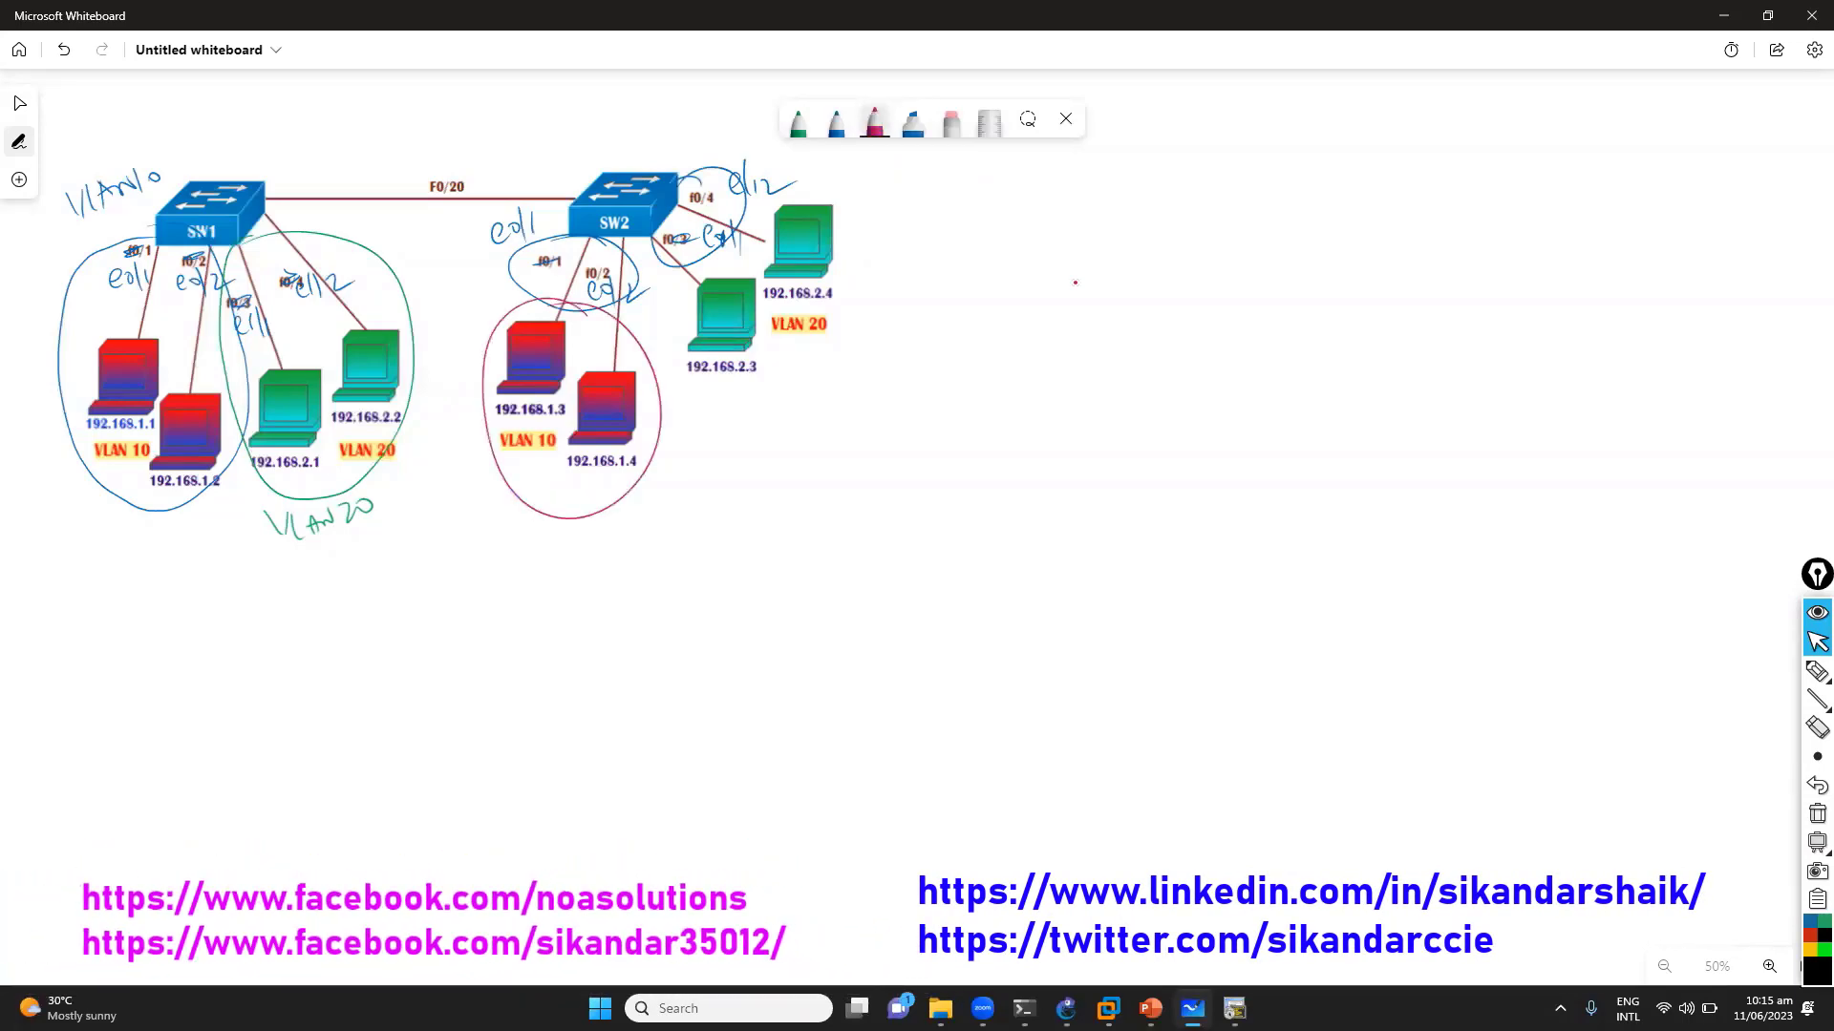
pyautogui.moveTo(554, 523)
pyautogui.mouseDown()
pyautogui.moveTo(573, 547)
pyautogui.moveTo(647, 520)
pyautogui.mouseUp()
pyautogui.moveTo(751, 214)
pyautogui.mouseDown()
pyautogui.moveTo(773, 211)
pyautogui.moveTo(751, 216)
pyautogui.mouseUp()
pyautogui.moveTo(782, 425)
pyautogui.mouseDown()
pyautogui.moveTo(807, 418)
pyautogui.moveTo(809, 445)
pyautogui.mouseUp()
pyautogui.moveTo(820, 441); pyautogui.dragTo(855, 412)
pyautogui.moveTo(858, 401); pyautogui.dragTo(876, 396)
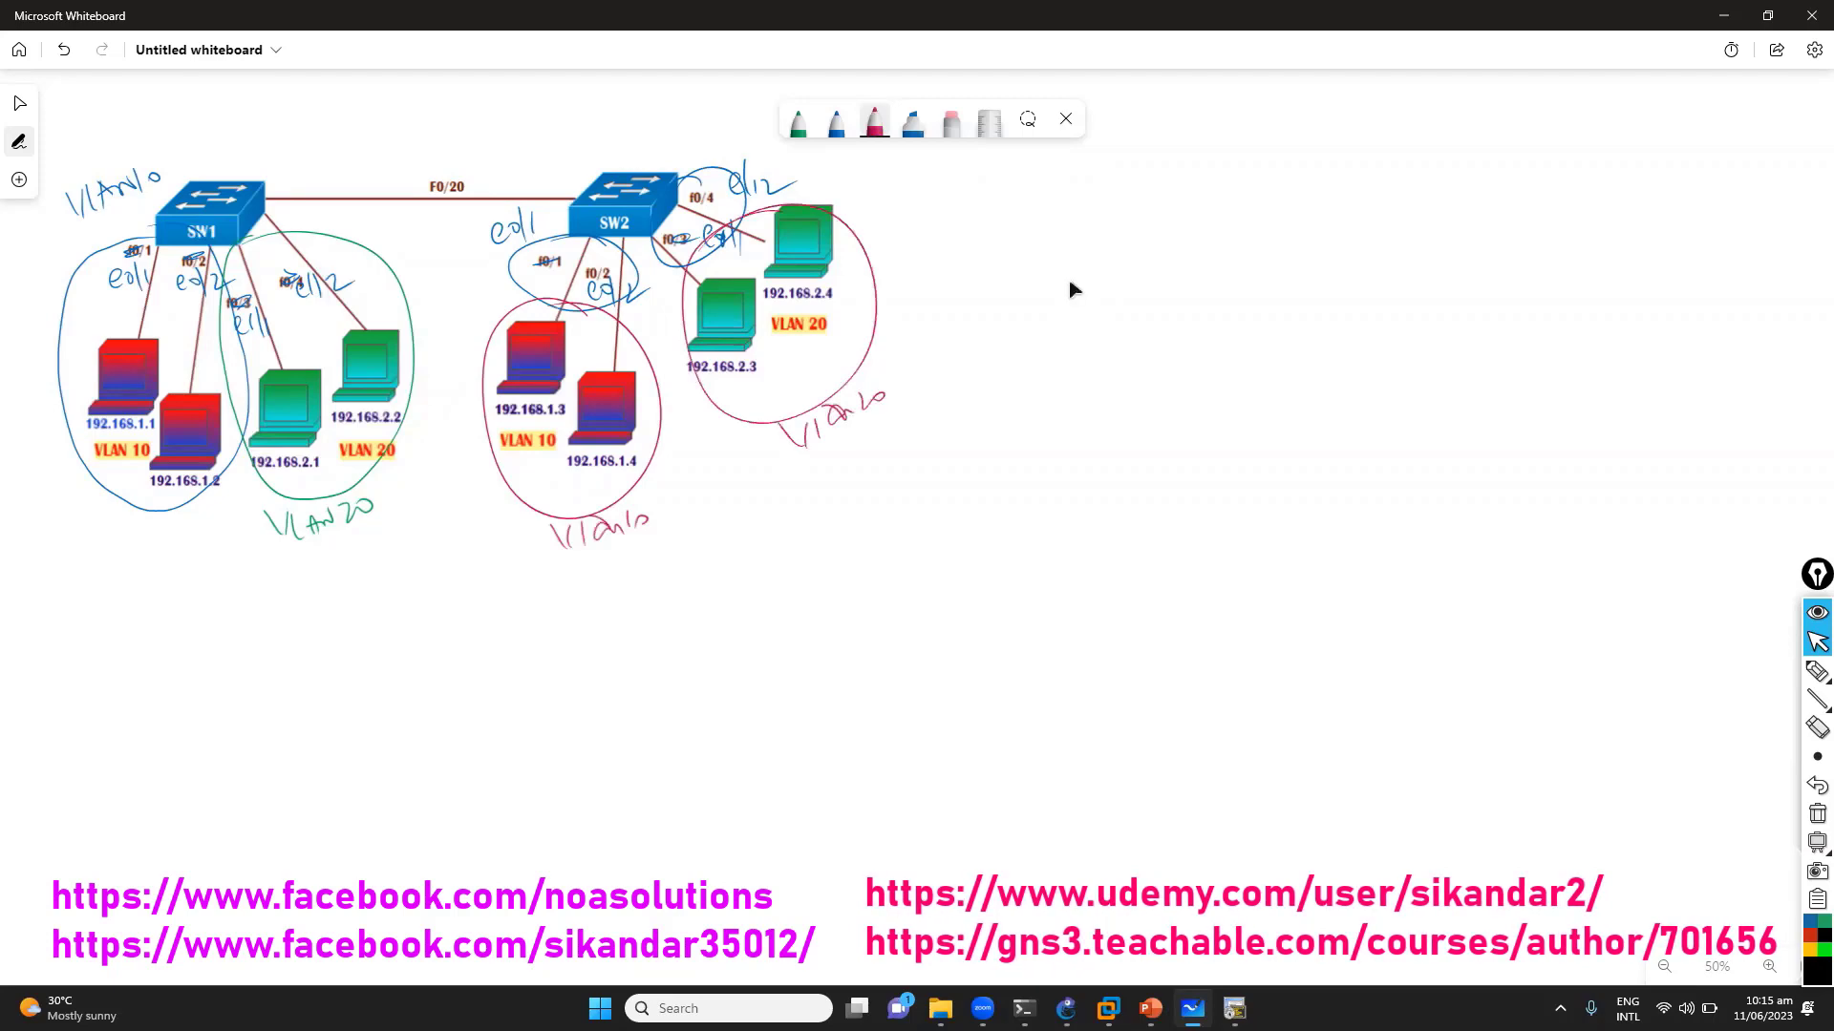